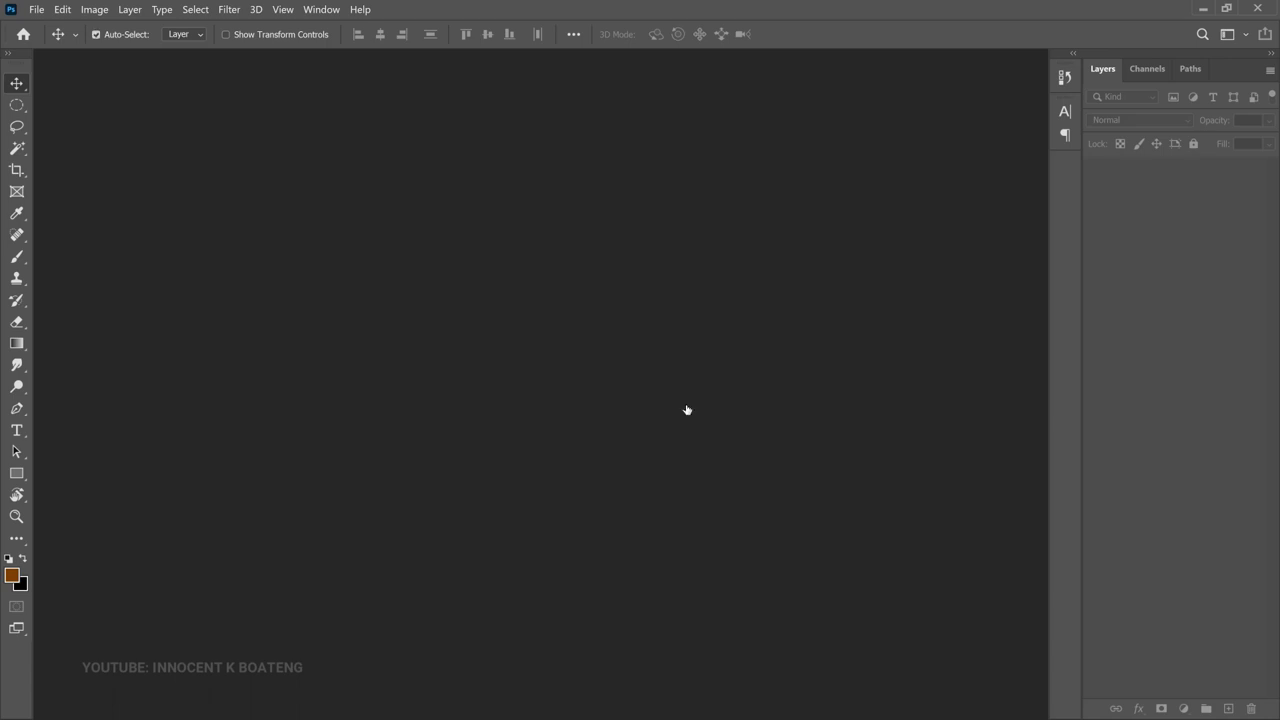
Step: Create a new document 4 by 4 inches at a resolution of 300 pixels per inch
{"action": "key", "text": "ctrl+n"}
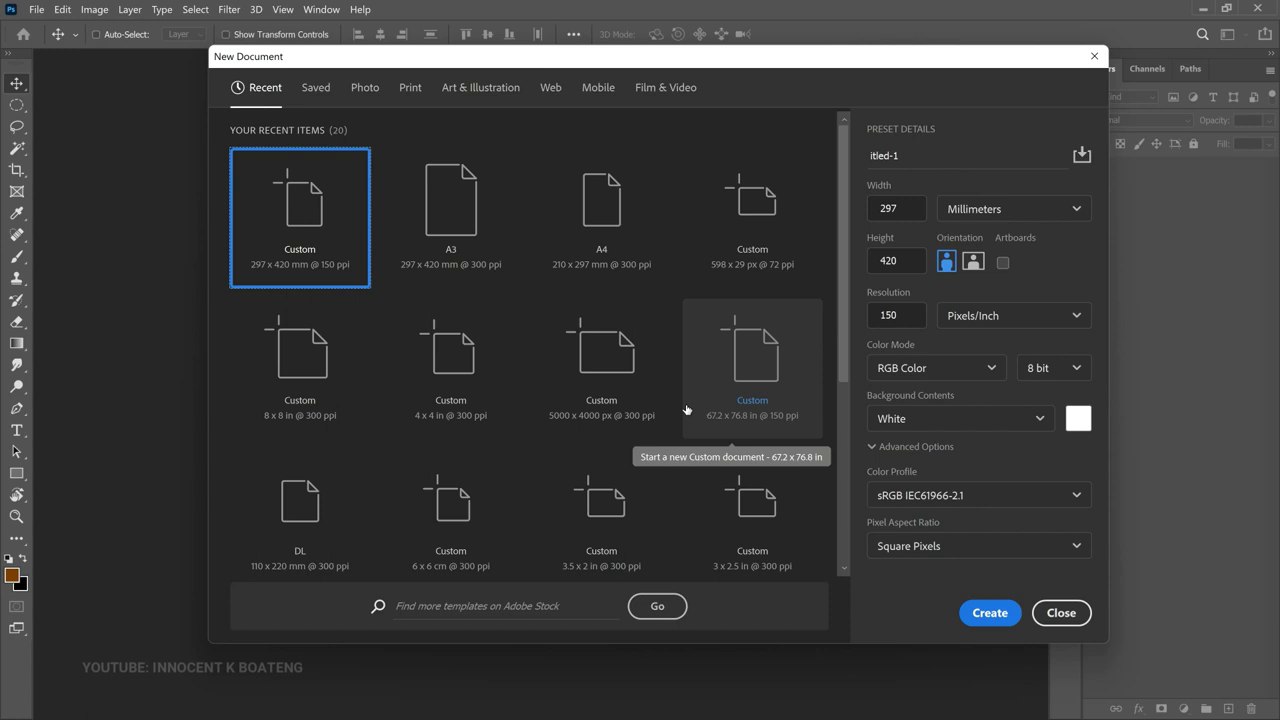
{"action": "left_click", "coordinate": [1068, 209]}
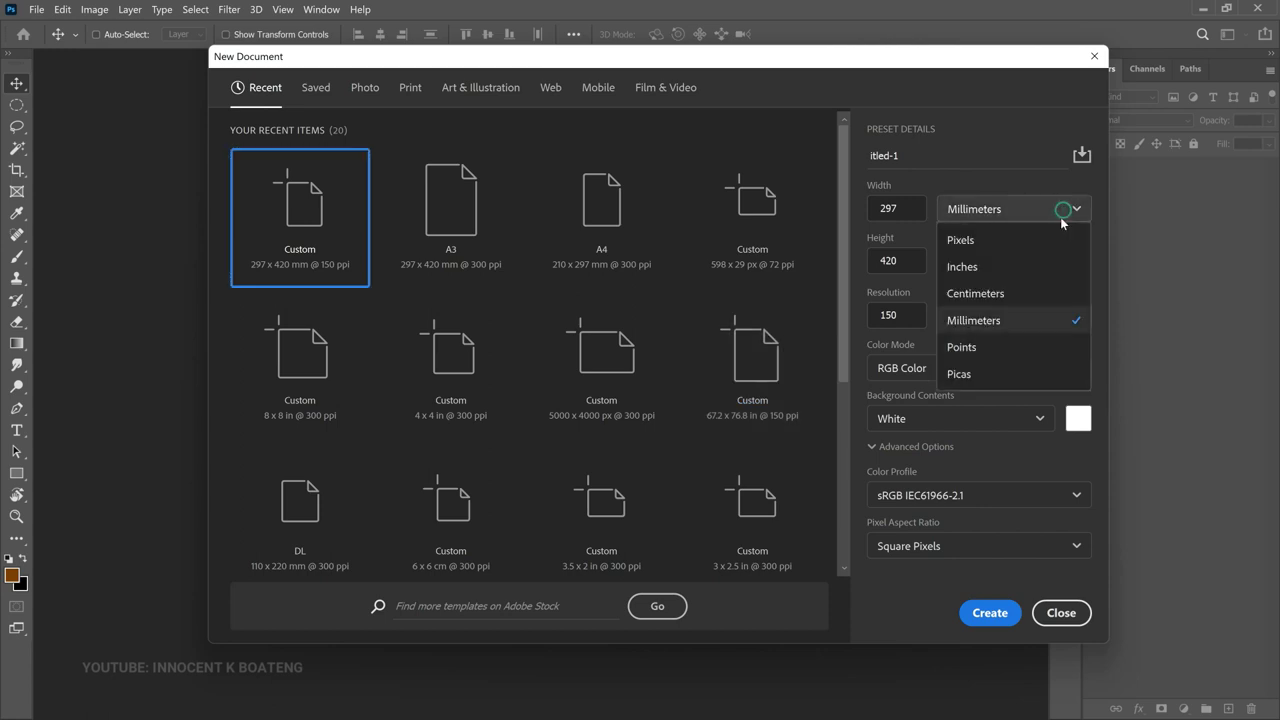
{"action": "left_click", "coordinate": [1004, 268]}
{"action": "double_click", "coordinate": [896, 208]}
{"action": "type", "text": "4"}
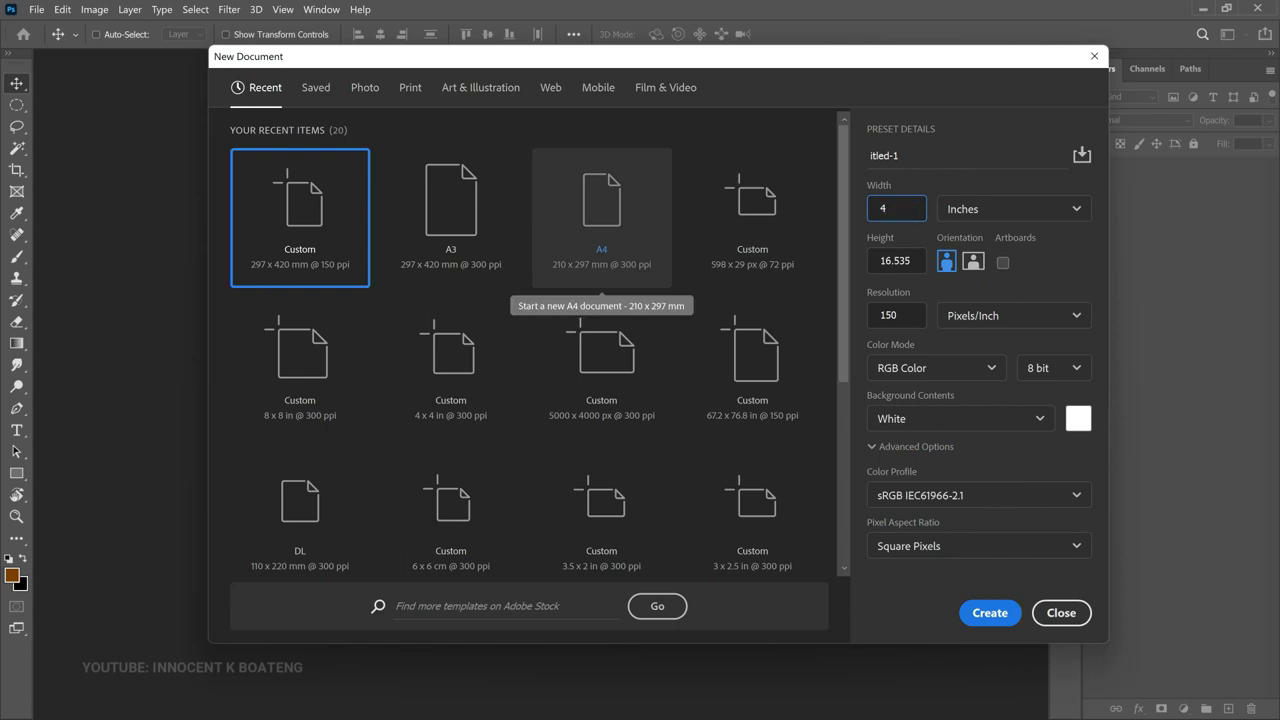
{"action": "key", "text": "Tab"}
{"action": "type", "text": "4"}
{"action": "key", "text": "Tab"}
{"action": "type", "text": "300"}
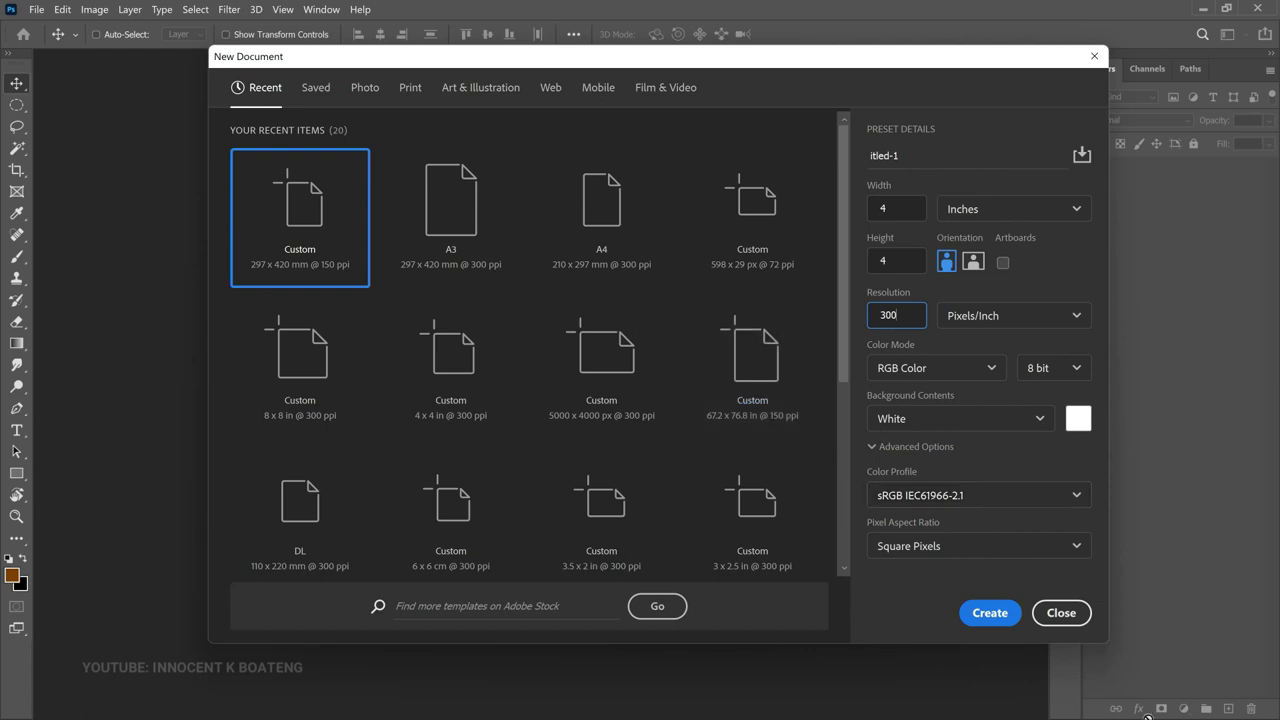
{"action": "left_click", "coordinate": [988, 613]}
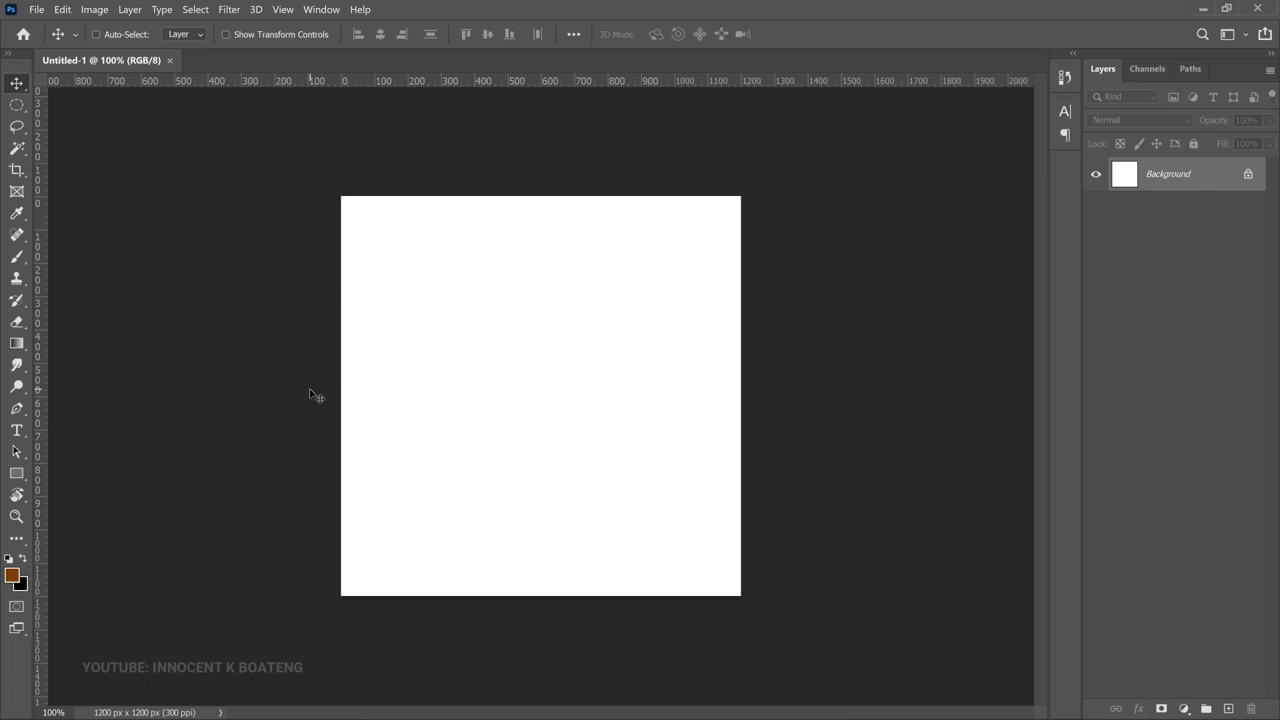
Step: Draw a rectangle shape about 1366 by 563 px across the upper part of the canvas, extending past its top and side edges
{"action": "left_click", "coordinate": [17, 474]}
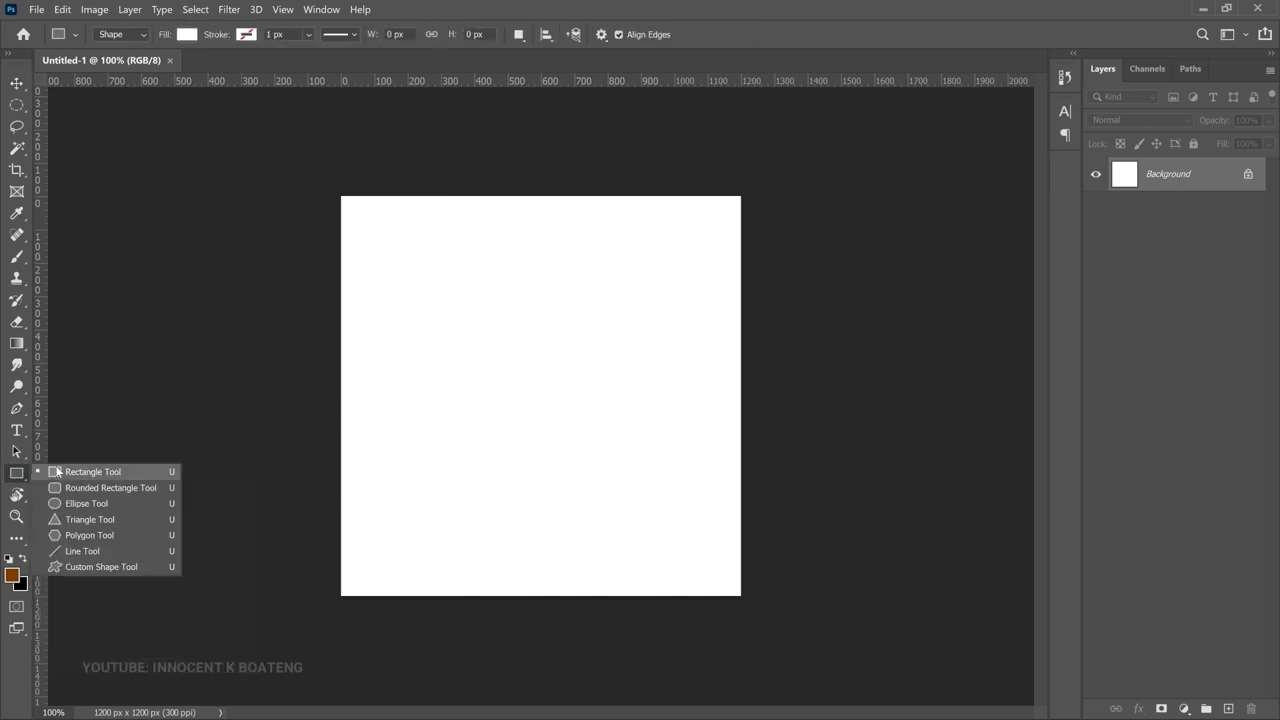
{"action": "left_click", "coordinate": [64, 471]}
{"action": "left_click", "coordinate": [316, 167]}
{"action": "left_click_drag", "start_coordinate": [316, 167], "coordinate": [771, 354]}
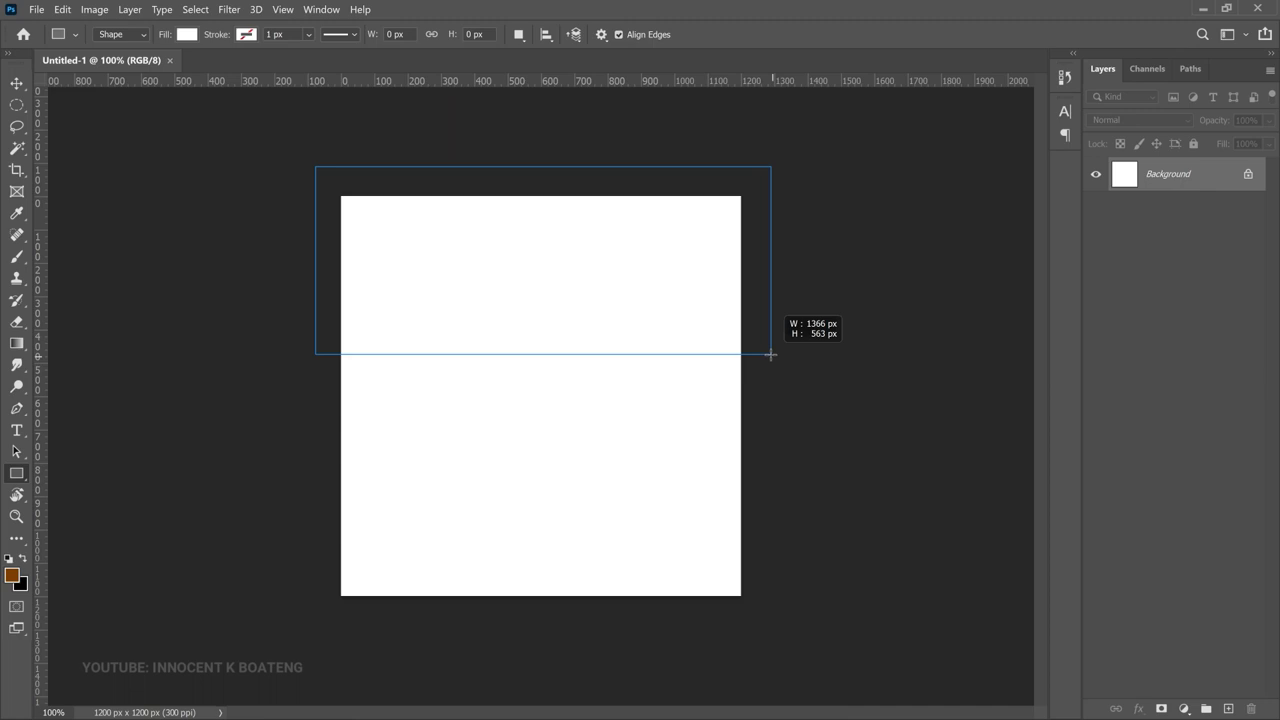
{"action": "left_click_drag", "start_coordinate": [771, 354], "coordinate": [771, 354]}
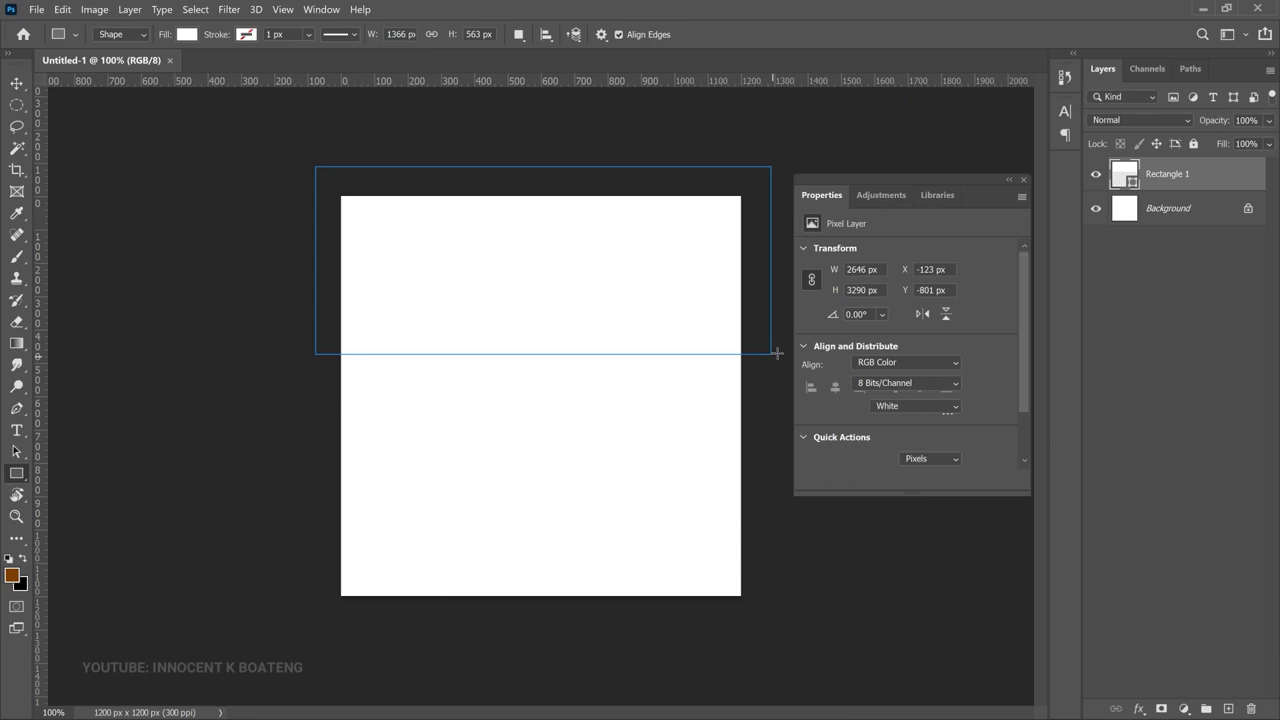
{"action": "left_click", "coordinate": [1024, 179]}
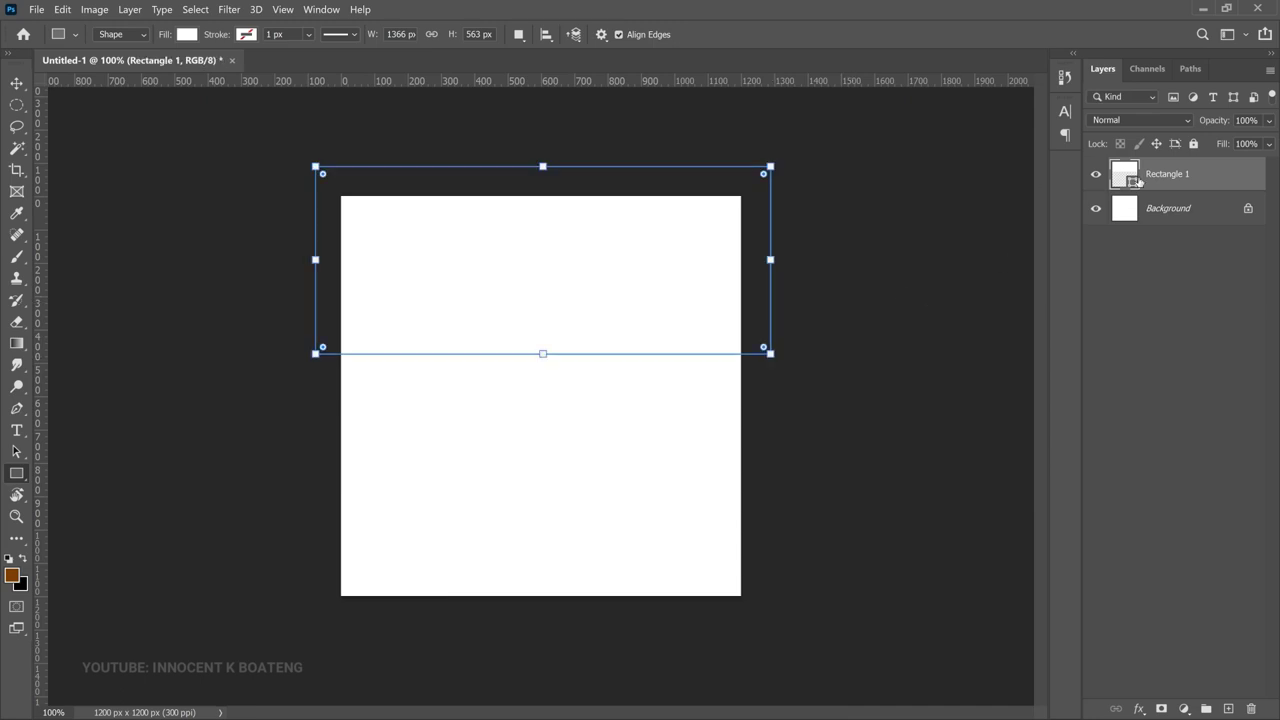
Step: Recolor the rectangle with the brown foreground color #834101 and shift it slightly upward
{"action": "double_click", "coordinate": [1132, 183]}
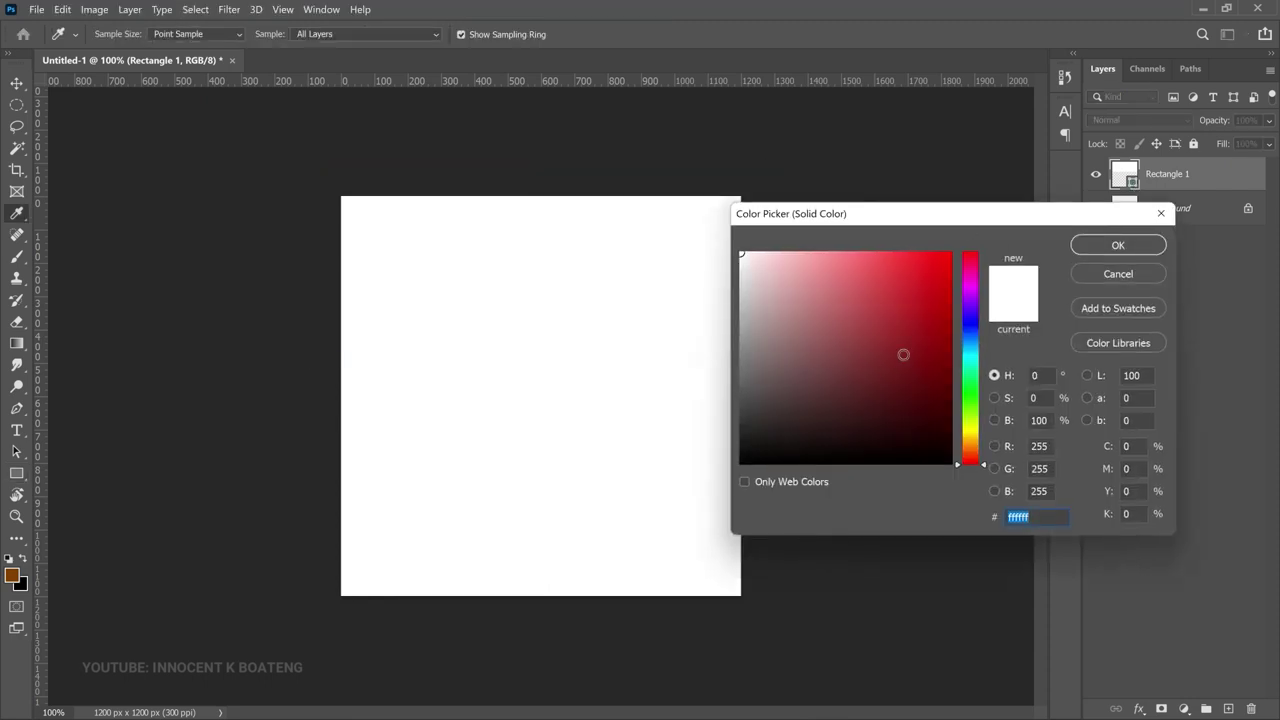
{"action": "left_click_drag", "start_coordinate": [894, 343], "coordinate": [863, 409]}
{"action": "left_click_drag", "start_coordinate": [745, 327], "coordinate": [824, 322]}
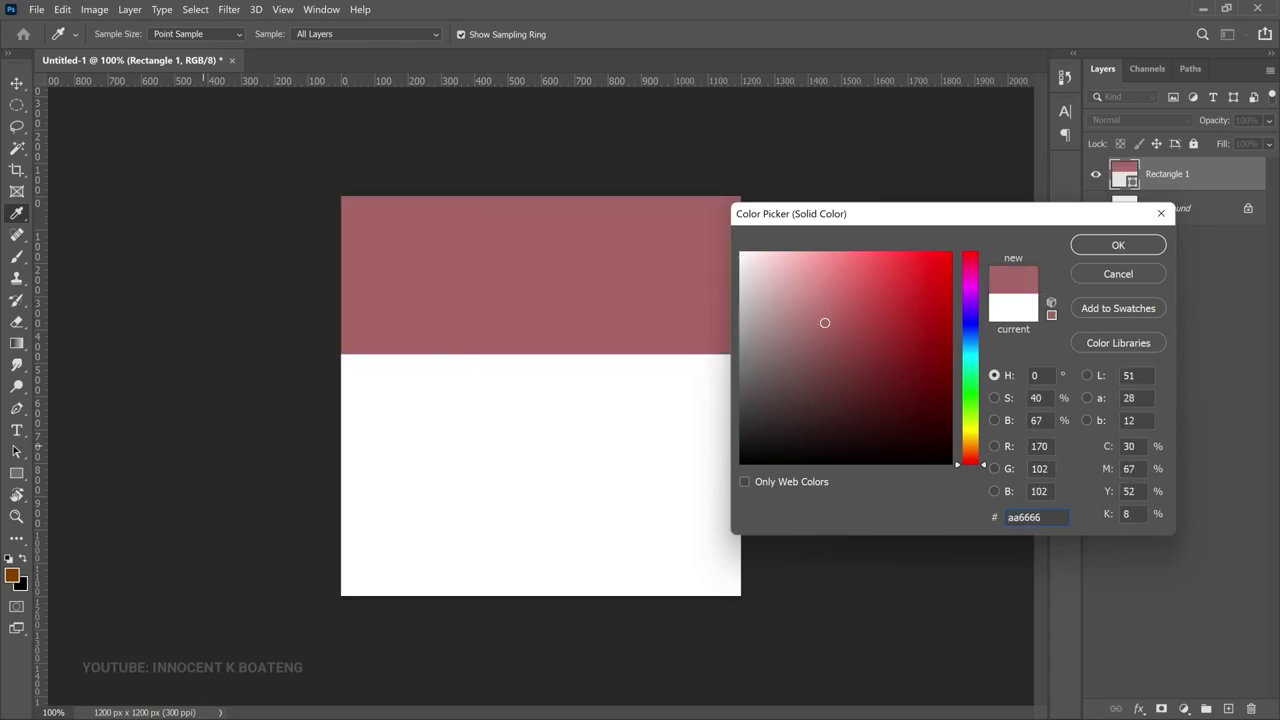
{"action": "left_click", "coordinate": [12, 576]}
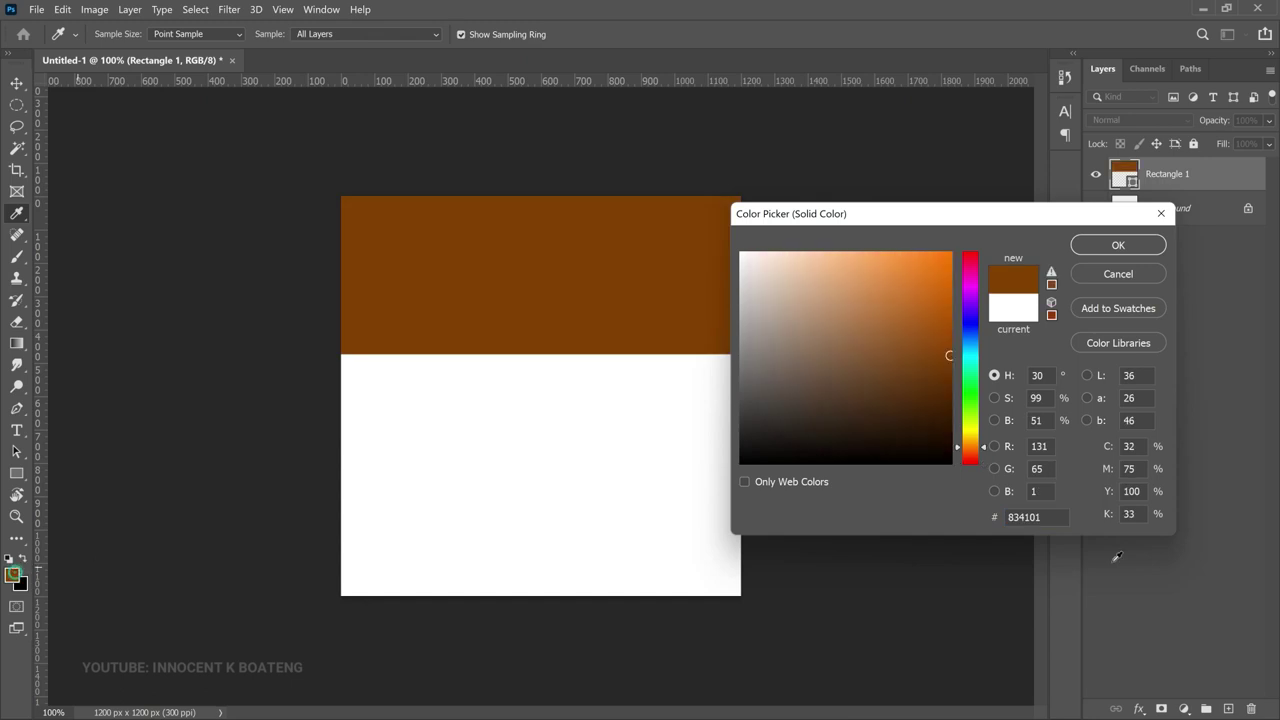
{"action": "left_click", "coordinate": [1045, 514]}
{"action": "left_click", "coordinate": [1118, 246]}
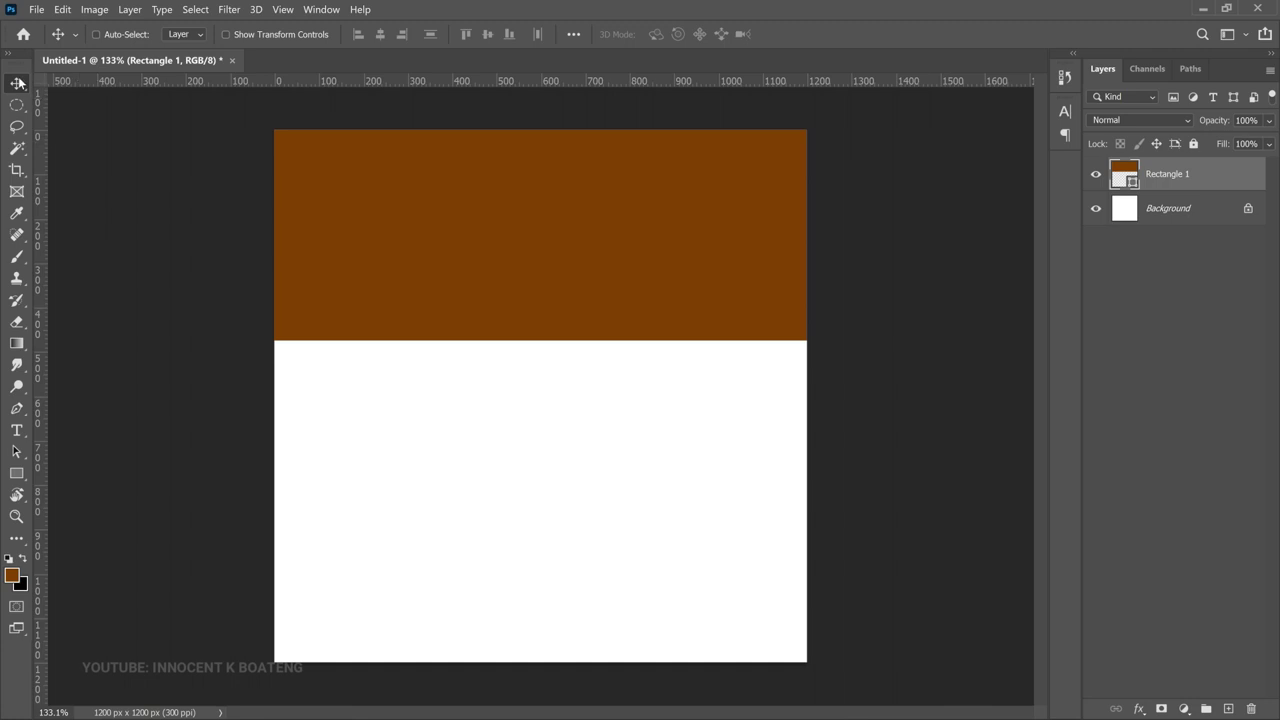
{"action": "left_click_drag", "start_coordinate": [573, 314], "coordinate": [578, 297]}
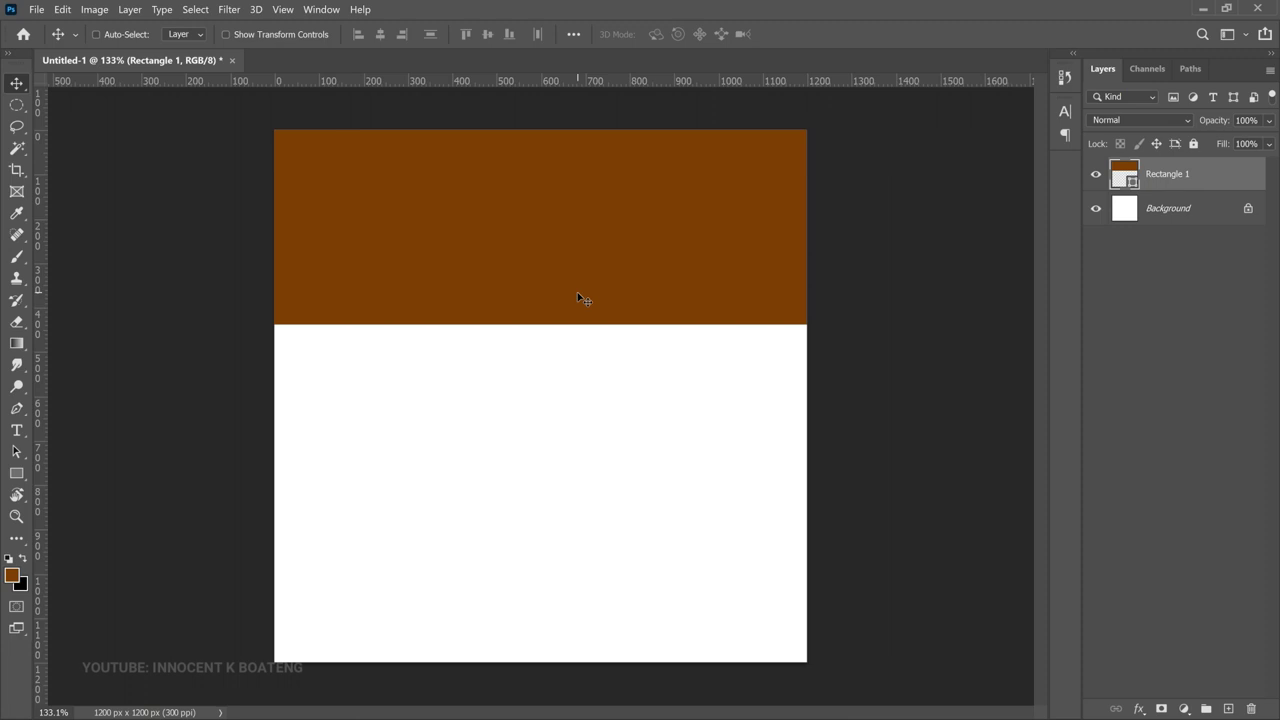
Step: Place the embedded photo d344b219cd0ad6c9ba46b22ce026430a from the Nails resources folder on the Desktop
{"action": "left_click", "coordinate": [36, 9]}
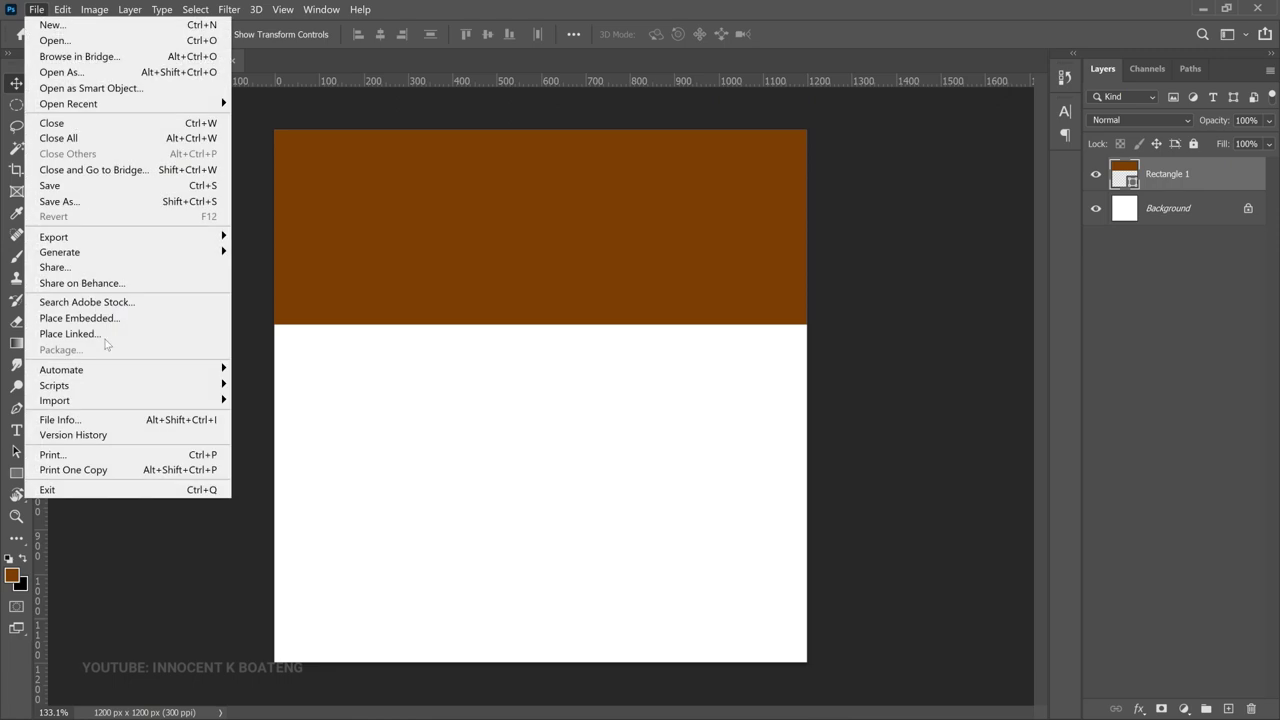
{"action": "left_click", "coordinate": [106, 318]}
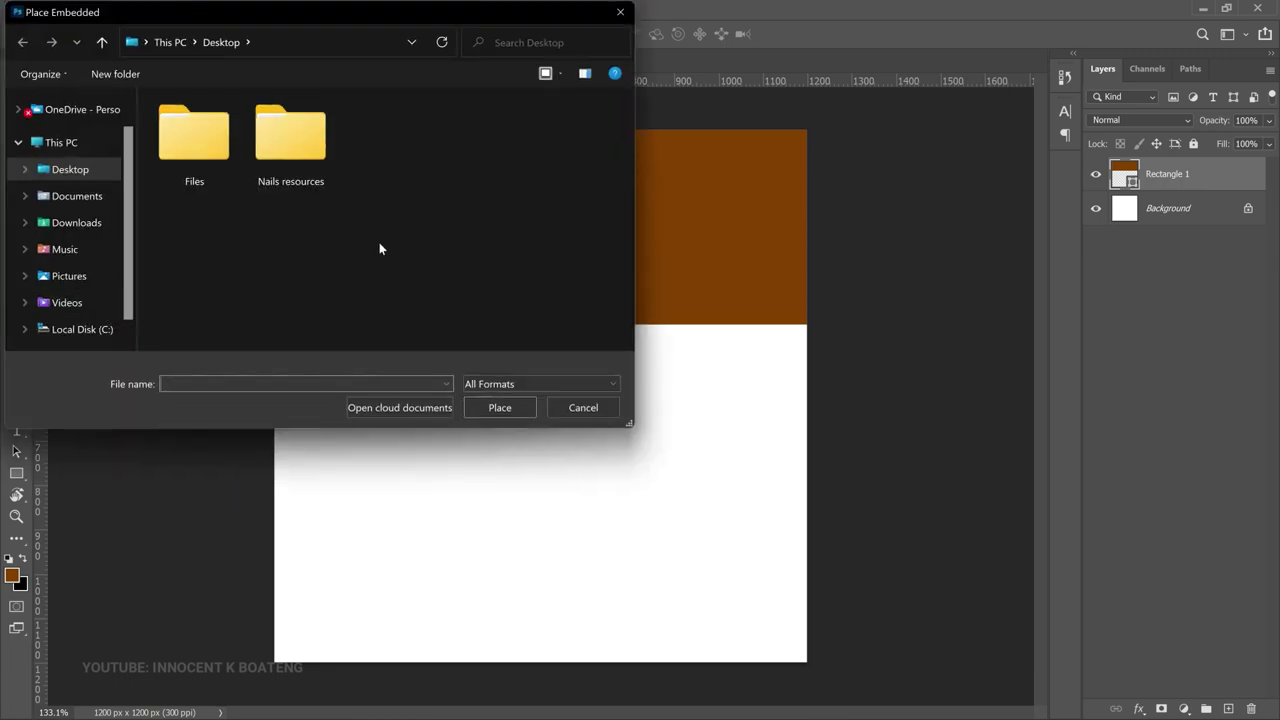
{"action": "left_click", "coordinate": [305, 155]}
{"action": "double_click", "coordinate": [305, 150]}
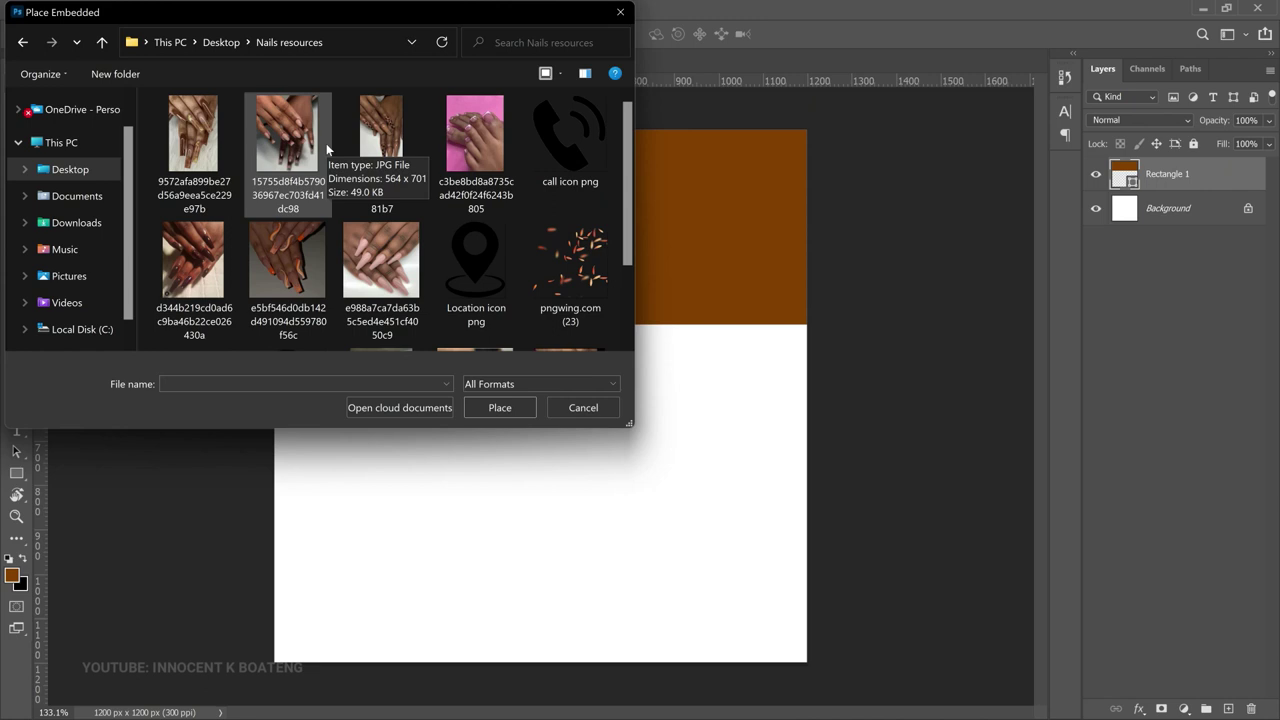
{"action": "double_click", "coordinate": [172, 271]}
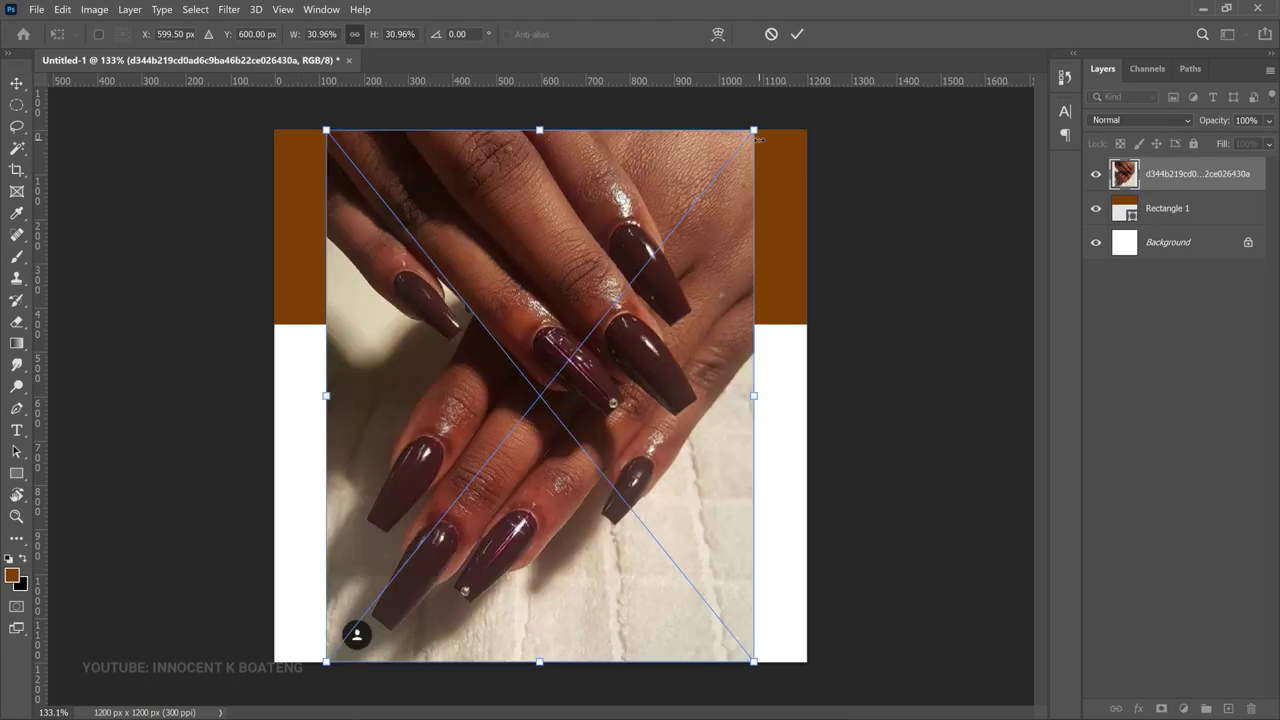
Step: Enlarge the placed nail photo until it covers the full canvas width and commit the transform
{"action": "left_click_drag", "start_coordinate": [758, 138], "coordinate": [775, 112]}
{"action": "key", "text": "ctrl+minus"}
{"action": "key", "text": "ctrl+minus"}
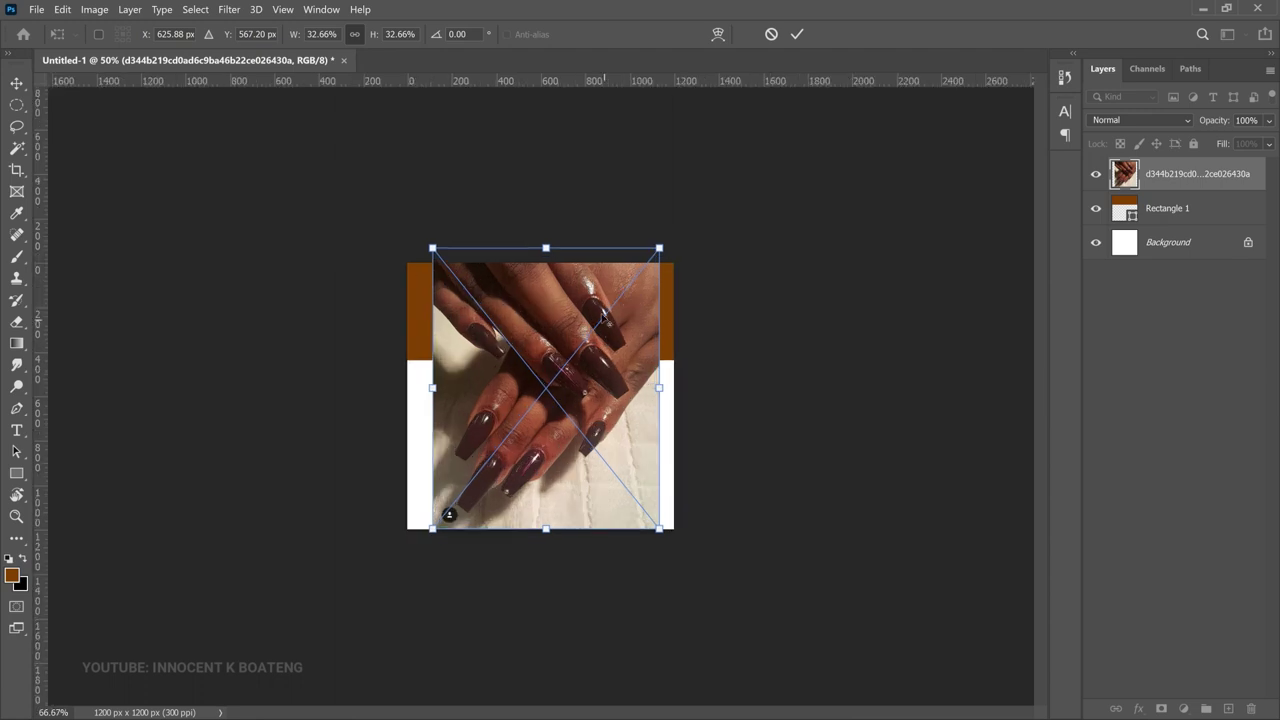
{"action": "key", "text": "ctrl+plus"}
{"action": "key", "text": "ctrl+plus"}
{"action": "key", "text": "ctrl+plus"}
{"action": "key", "text": "ctrl+minus"}
{"action": "key", "text": "ctrl+minus"}
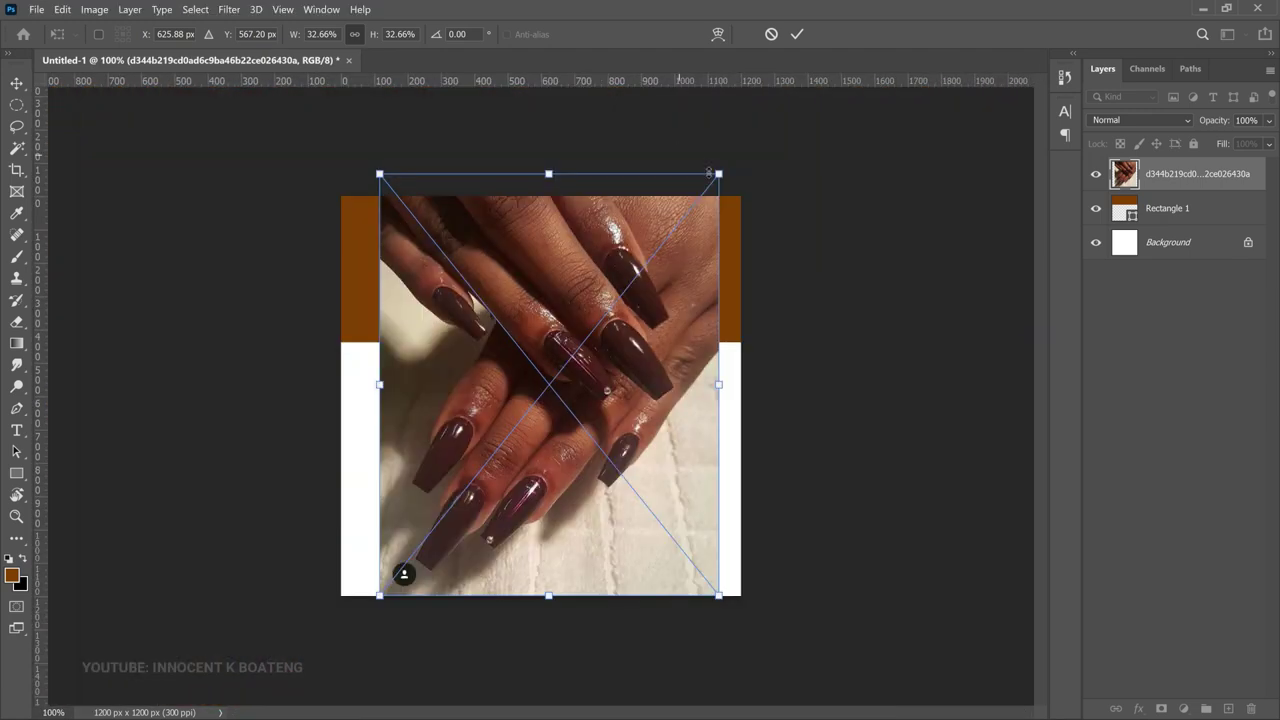
{"action": "left_click_drag", "start_coordinate": [718, 173], "coordinate": [746, 139]}
{"action": "left_click_drag", "start_coordinate": [403, 137], "coordinate": [343, 100]}
{"action": "key", "text": "Return"}
Step: Clip the nail photo to the brown rectangle with a clipping mask and rasterize the photo layer
{"action": "right_click", "coordinate": [1189, 183]}
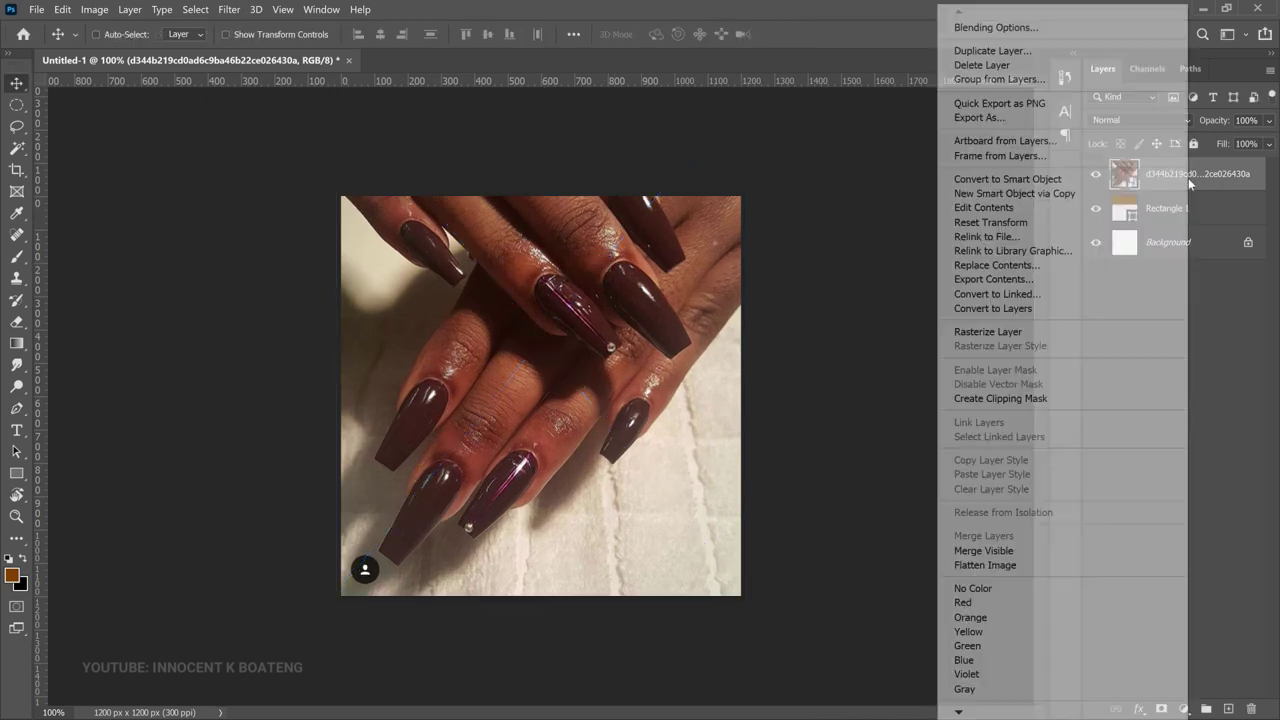
{"action": "left_click", "coordinate": [1037, 400]}
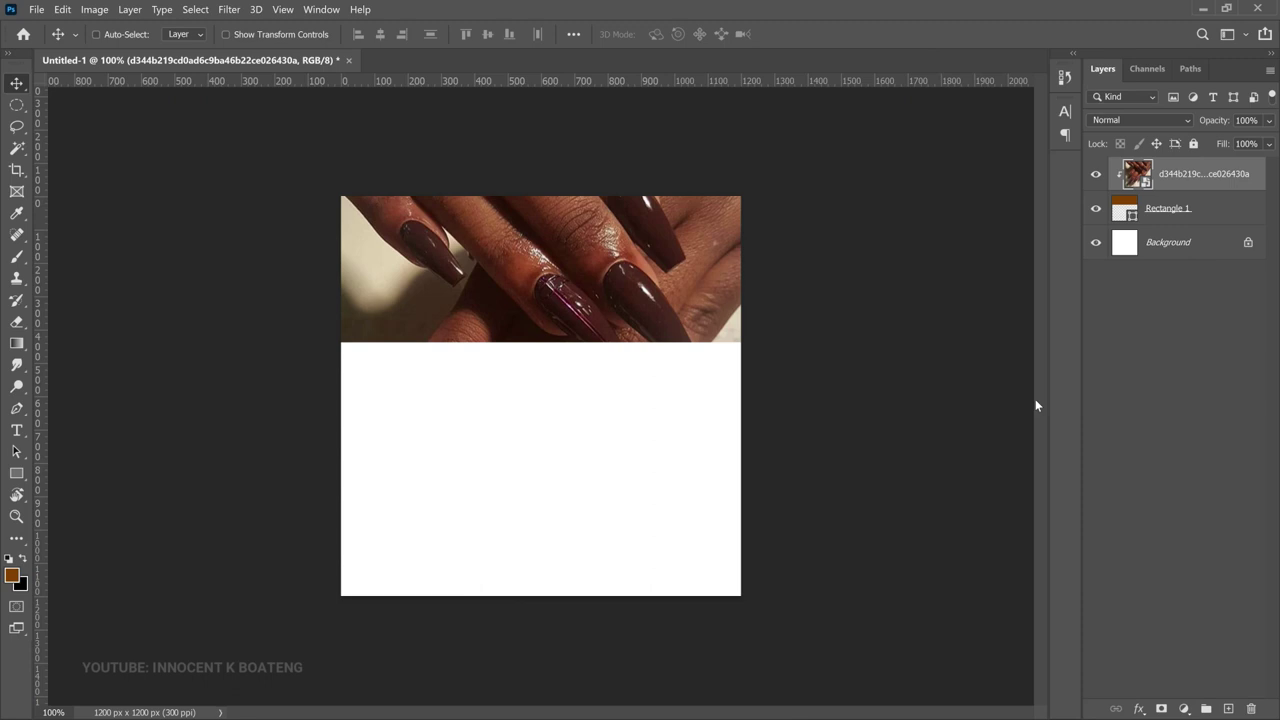
{"action": "right_click", "coordinate": [1200, 173]}
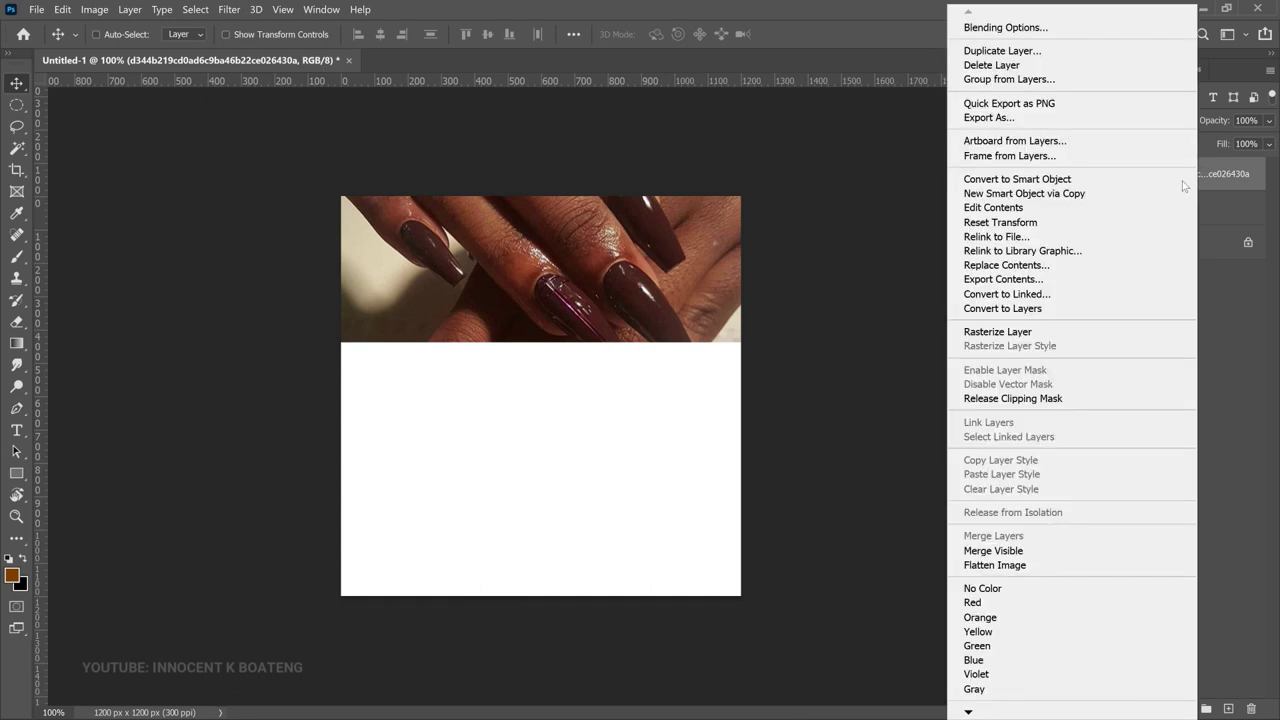
{"action": "left_click", "coordinate": [1015, 333]}
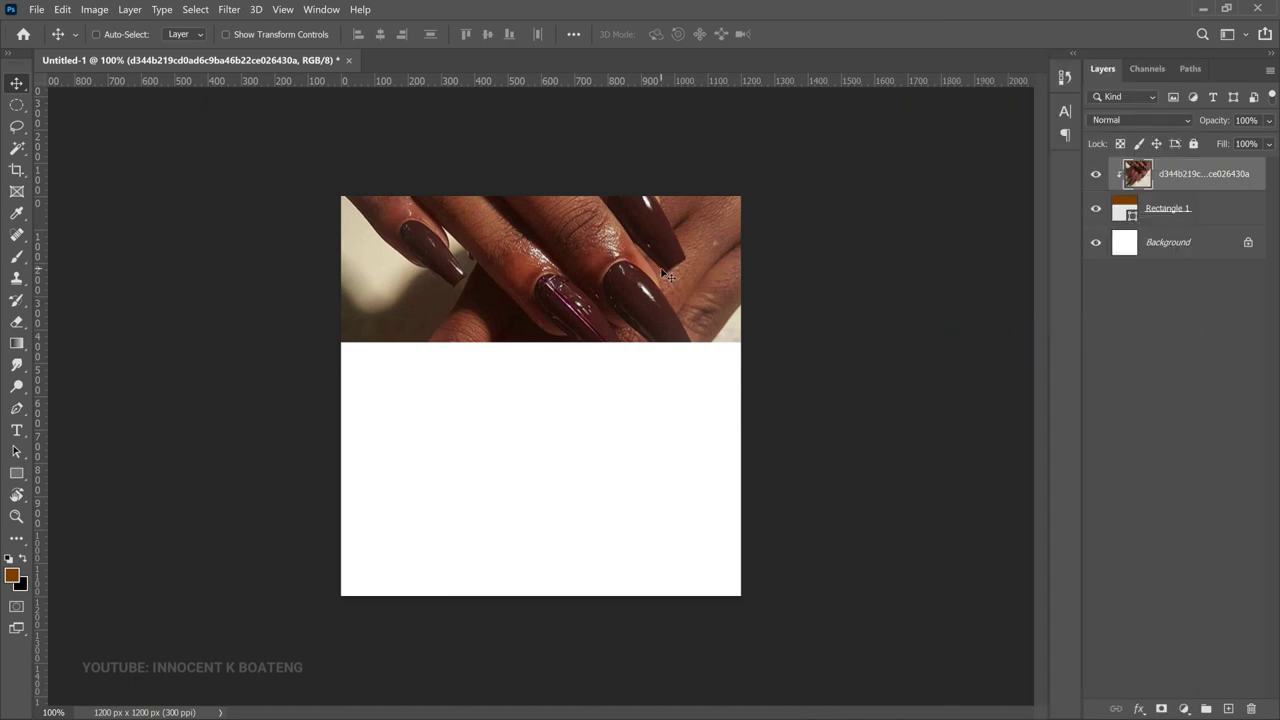
Step: Desaturate the nail photo and set its layer blend mode to Soft Light
{"action": "key", "text": "ctrl"}
{"action": "key", "text": "ctrl+shift+u"}
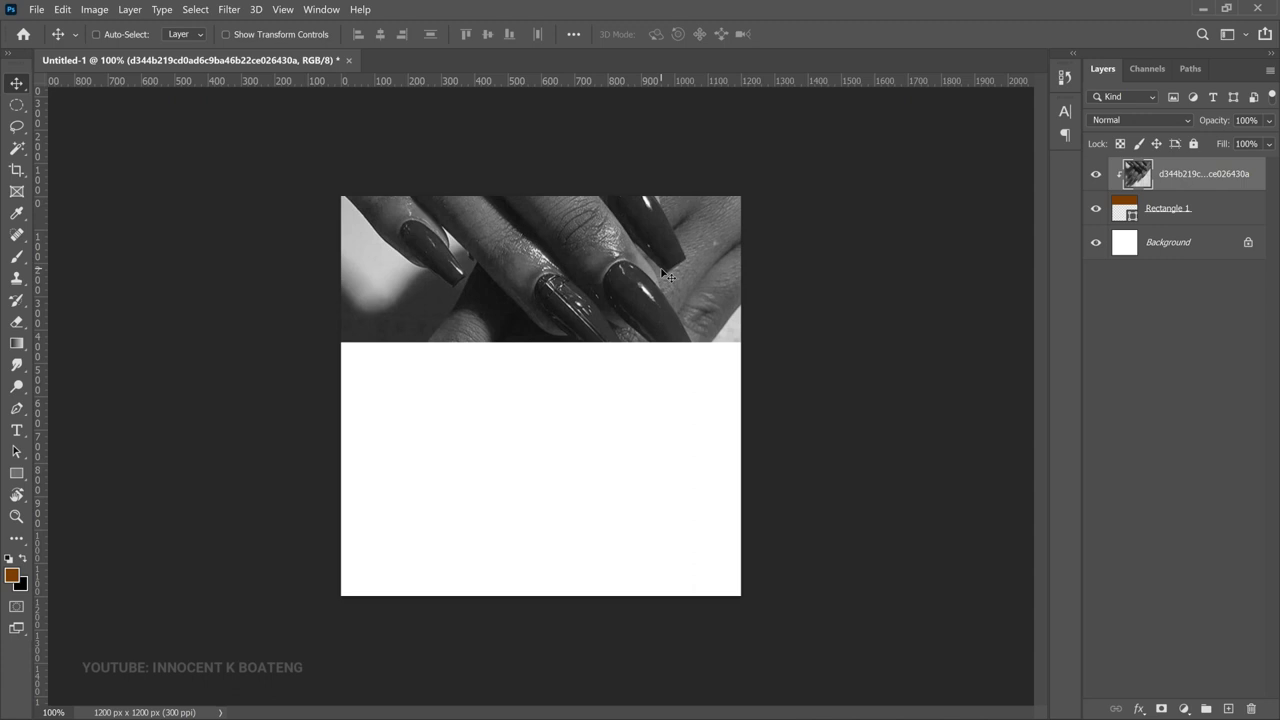
{"action": "left_click", "coordinate": [1172, 119]}
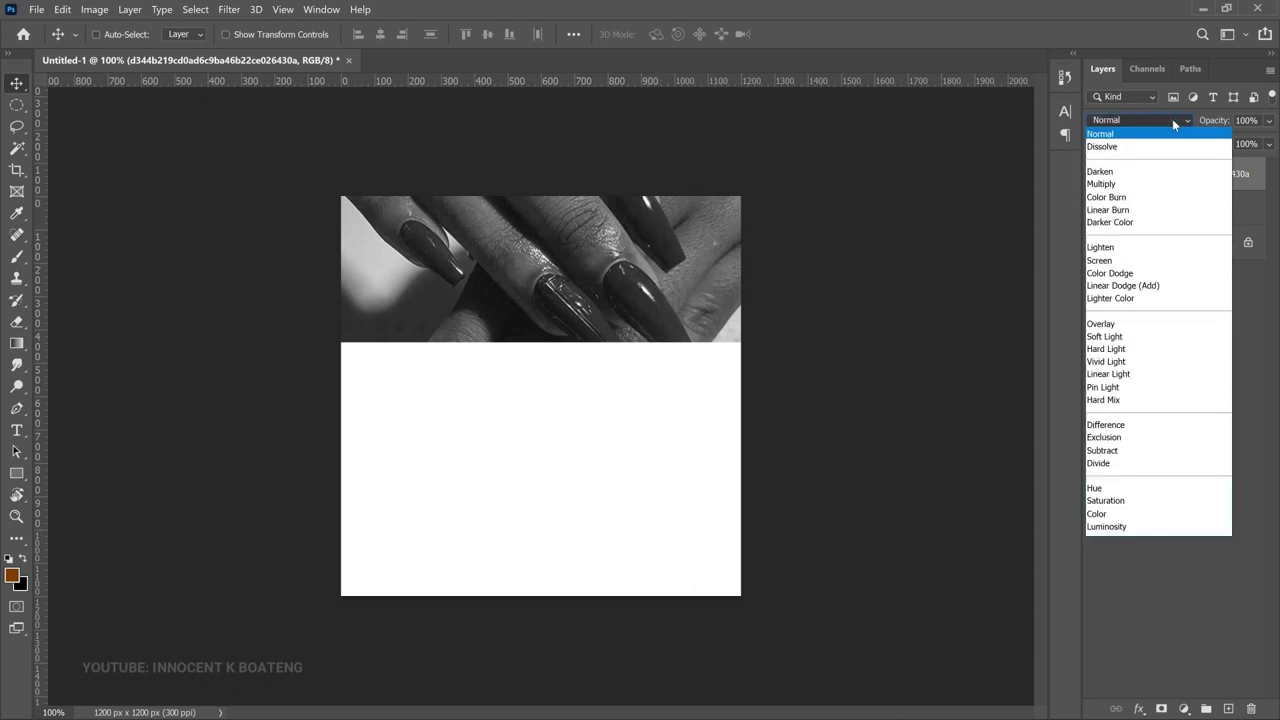
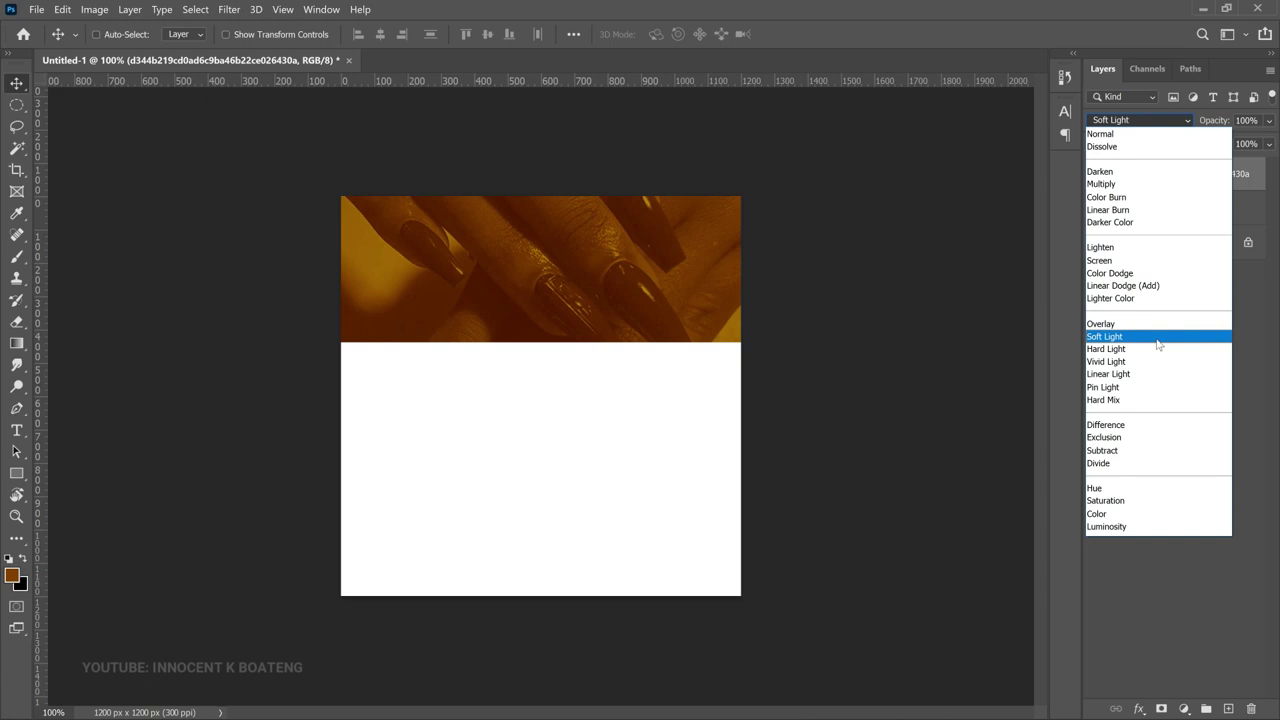
{"action": "left_click", "coordinate": [1157, 337]}
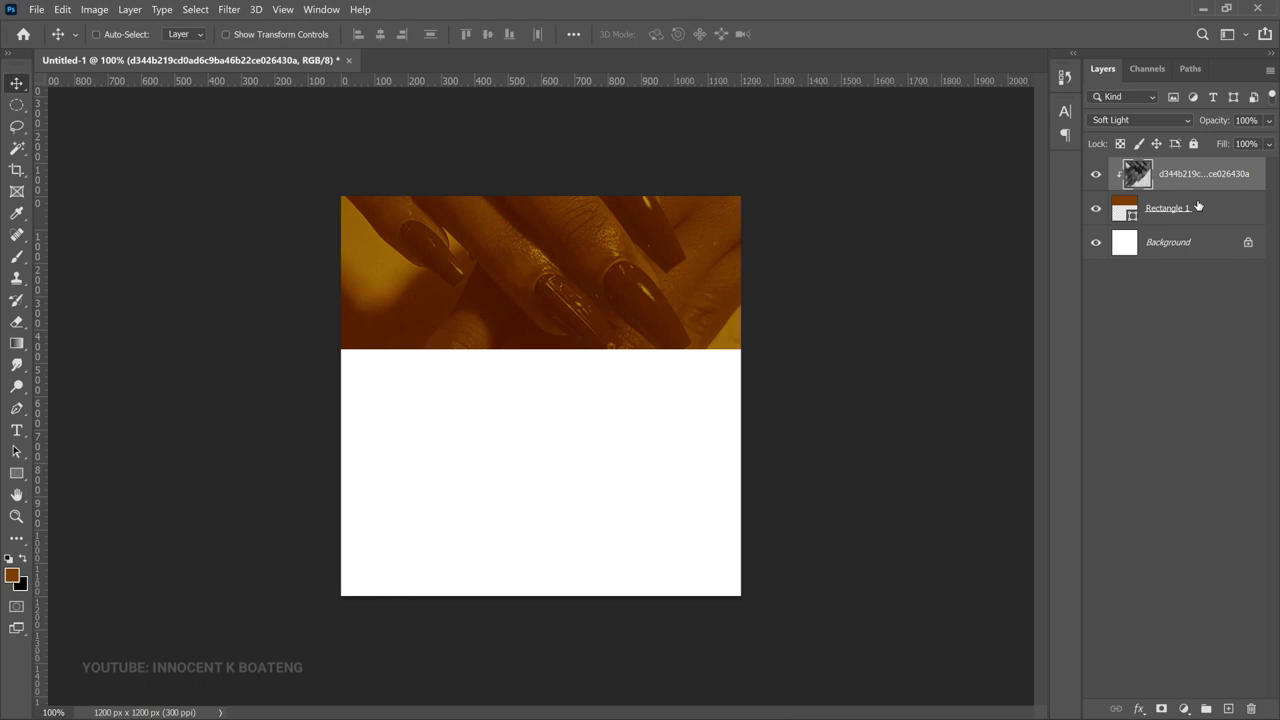
Step: Add the centered two-line title "NAIL GALORE" near the top of the brown banner with the Type tool
{"action": "key", "text": "t"}
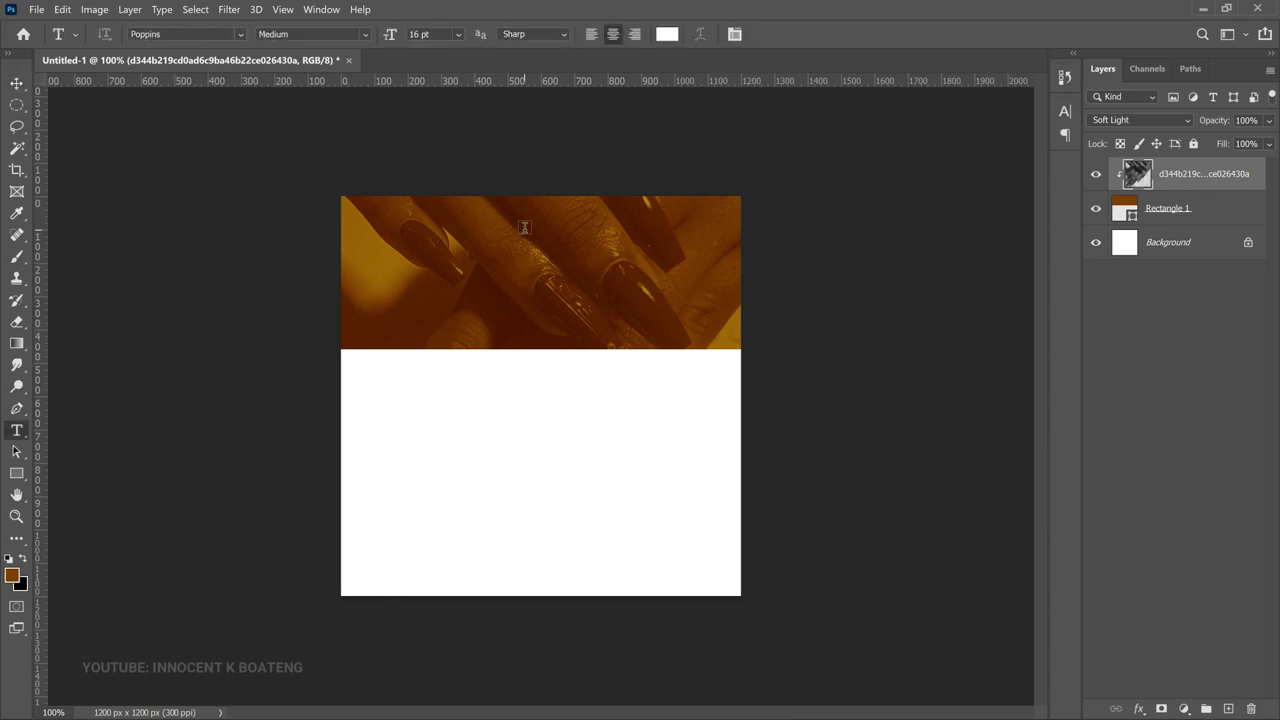
{"action": "left_click", "coordinate": [524, 228]}
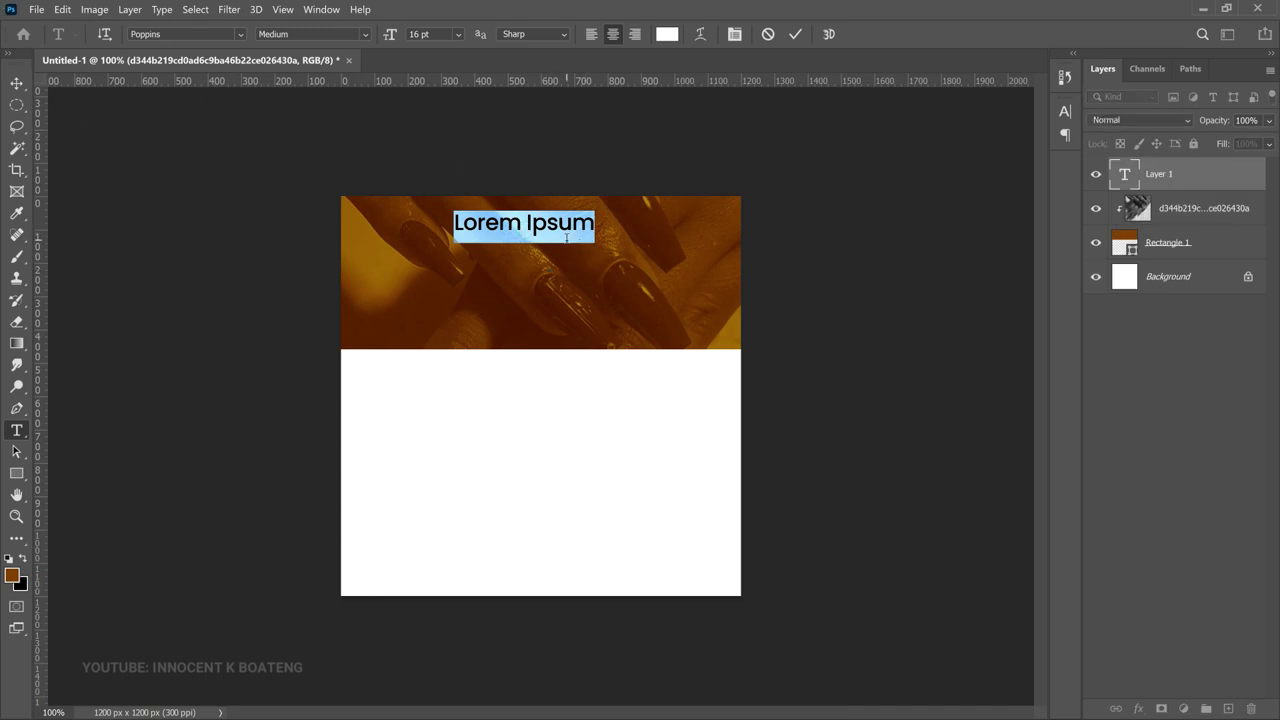
{"action": "type", "text": "NAIL GALORE"}
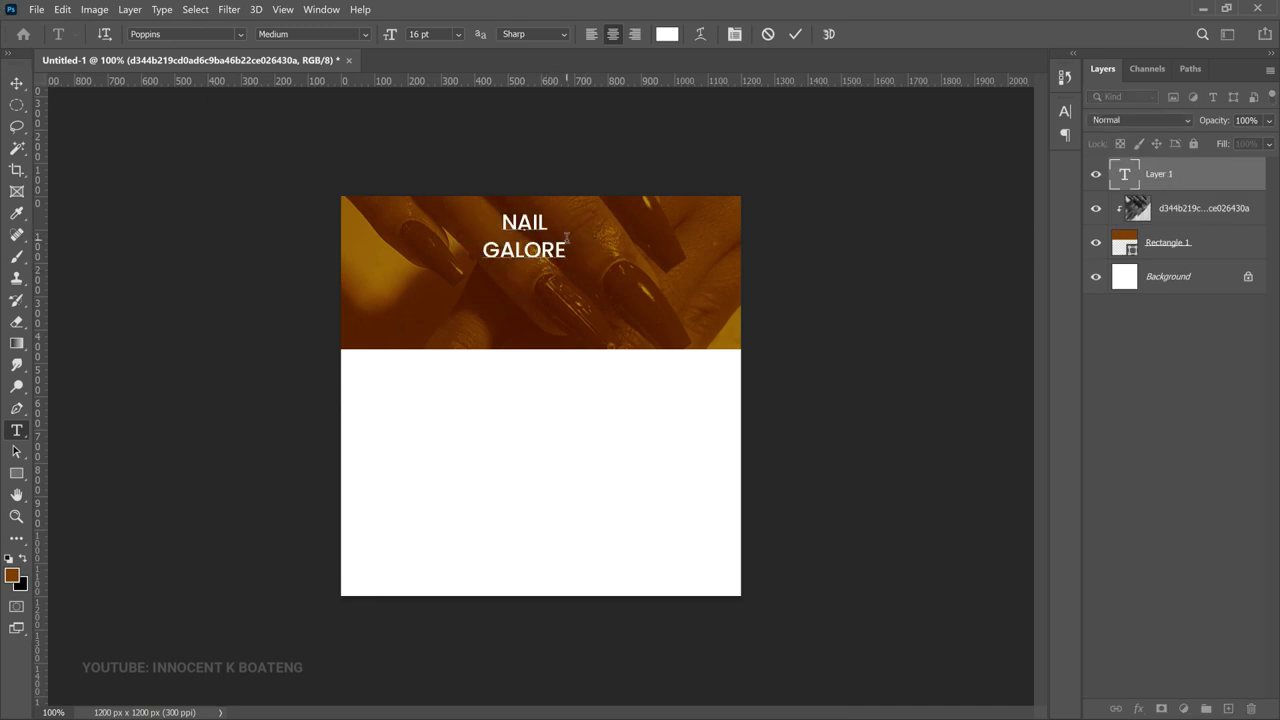
Step: Change the font of the whole NAIL GALORE title to Lovera Personal Use Regular
{"action": "key", "text": "ctrl+a"}
{"action": "left_click", "coordinate": [195, 34]}
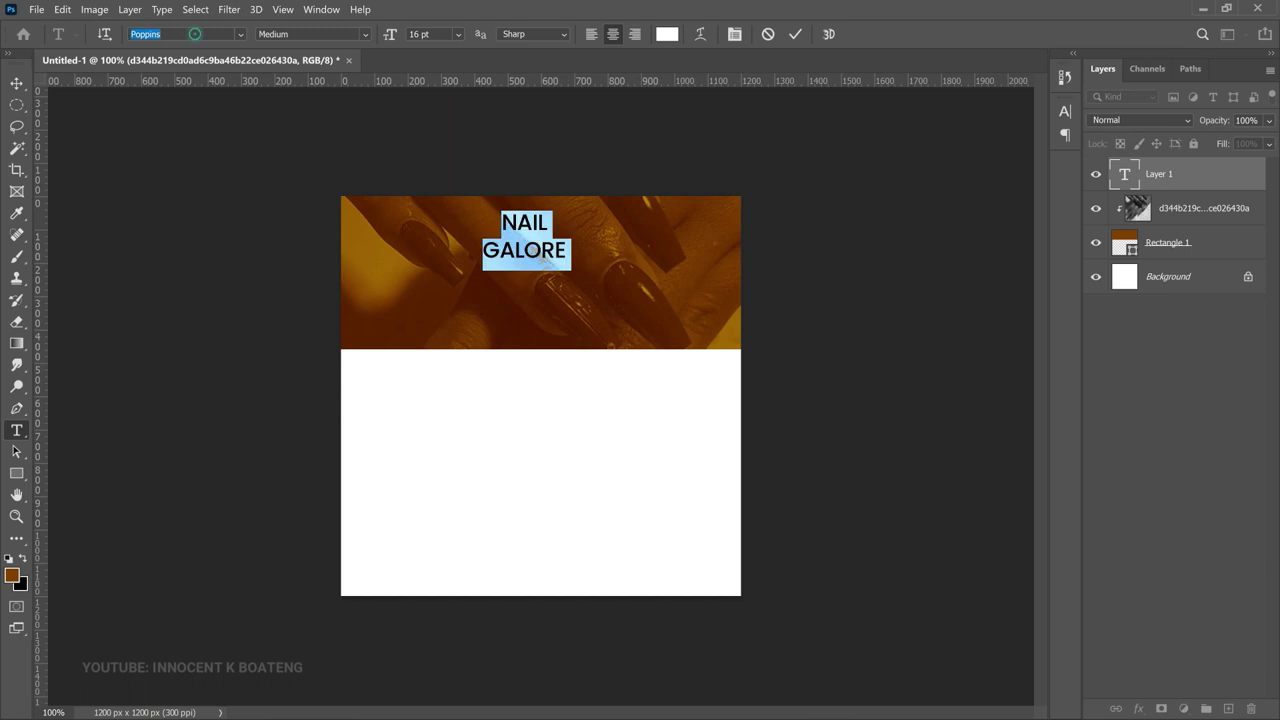
{"action": "type", "text": "lover"}
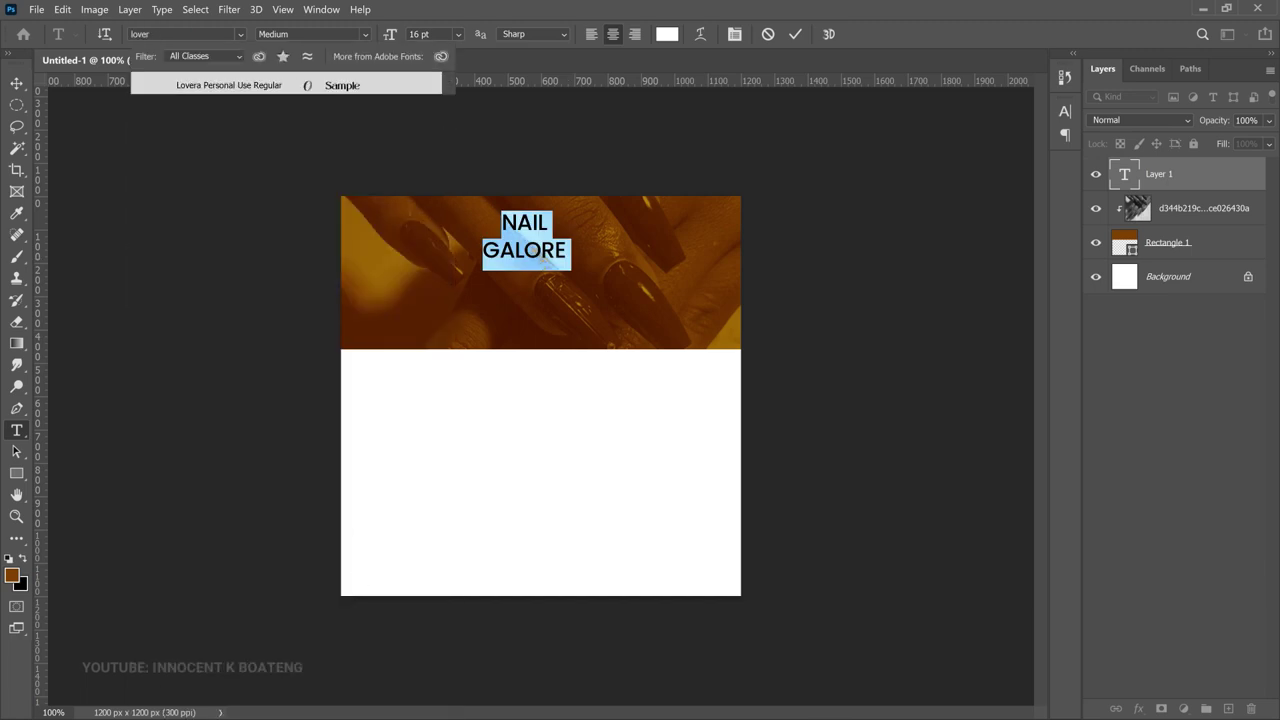
{"action": "key", "text": "Down"}
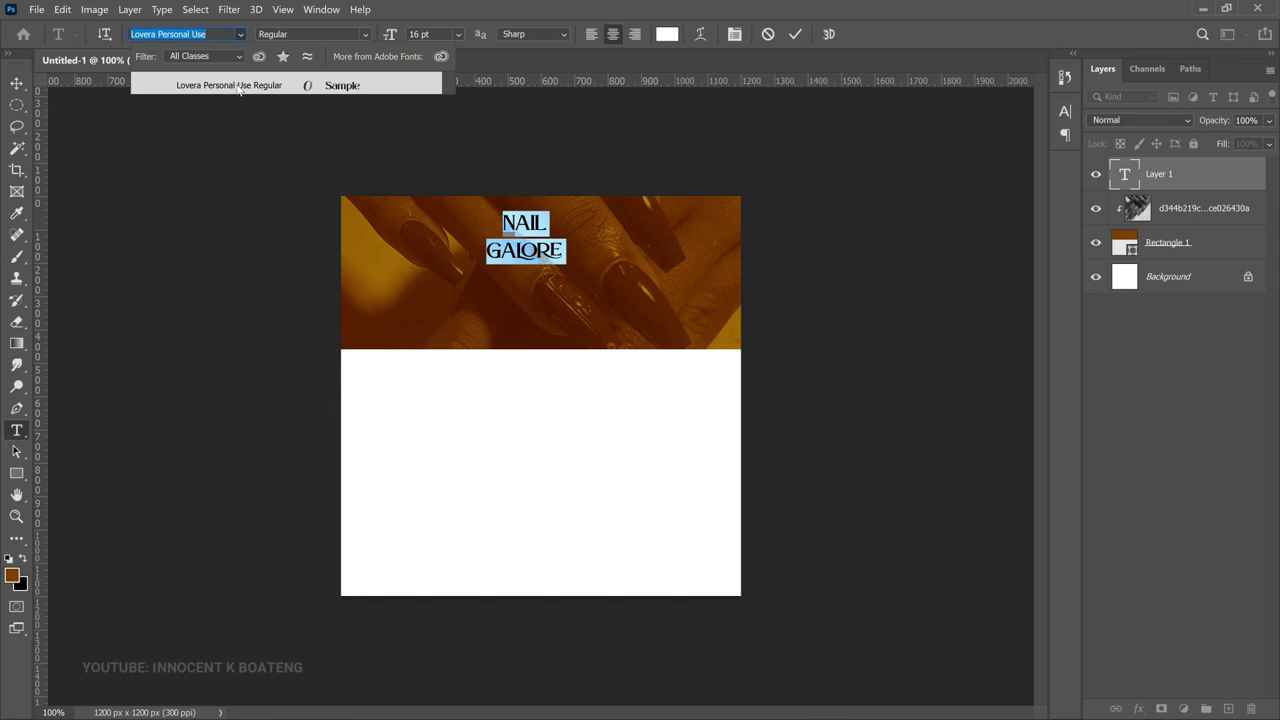
{"action": "left_click", "coordinate": [240, 85]}
{"action": "left_click", "coordinate": [232, 244]}
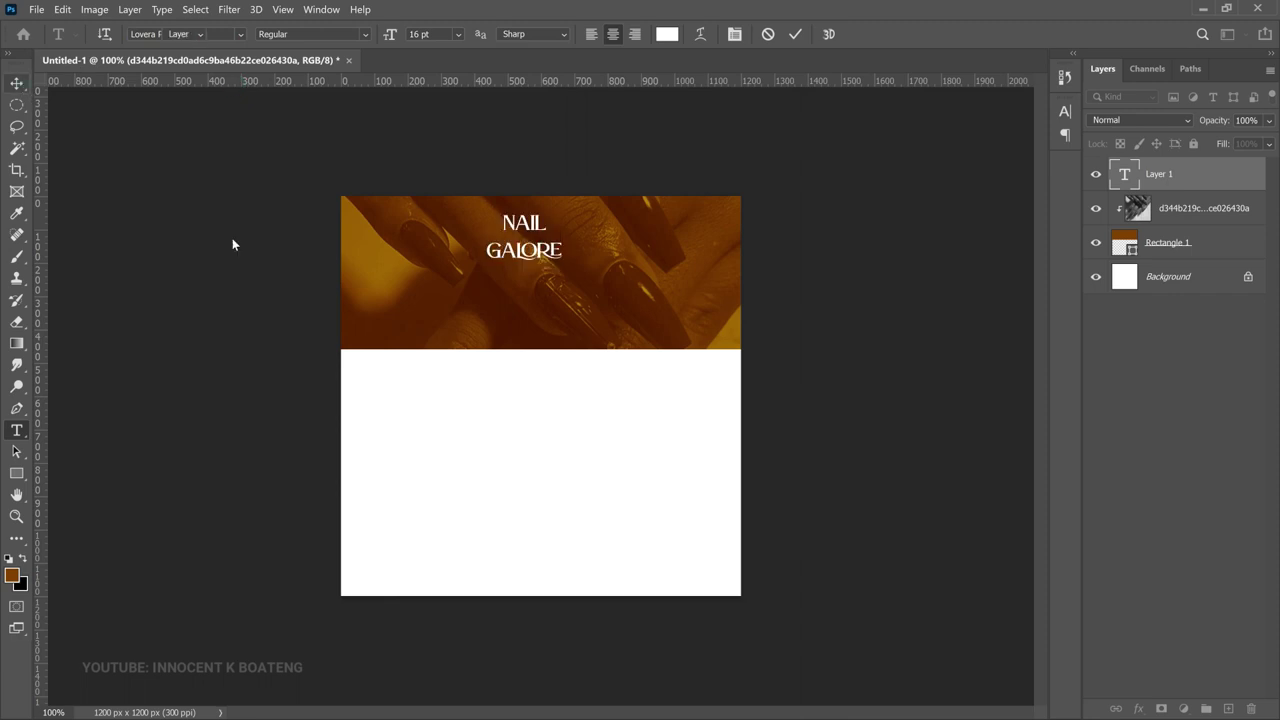
Step: Scale up the NAIL GALORE title with Free Transform to about 26.82 pt
{"action": "key", "text": "v"}
{"action": "key", "text": "ctrl+t"}
{"action": "left_click_drag", "start_coordinate": [562, 292], "coordinate": [625, 330]}
{"action": "double_click", "coordinate": [585, 258]}
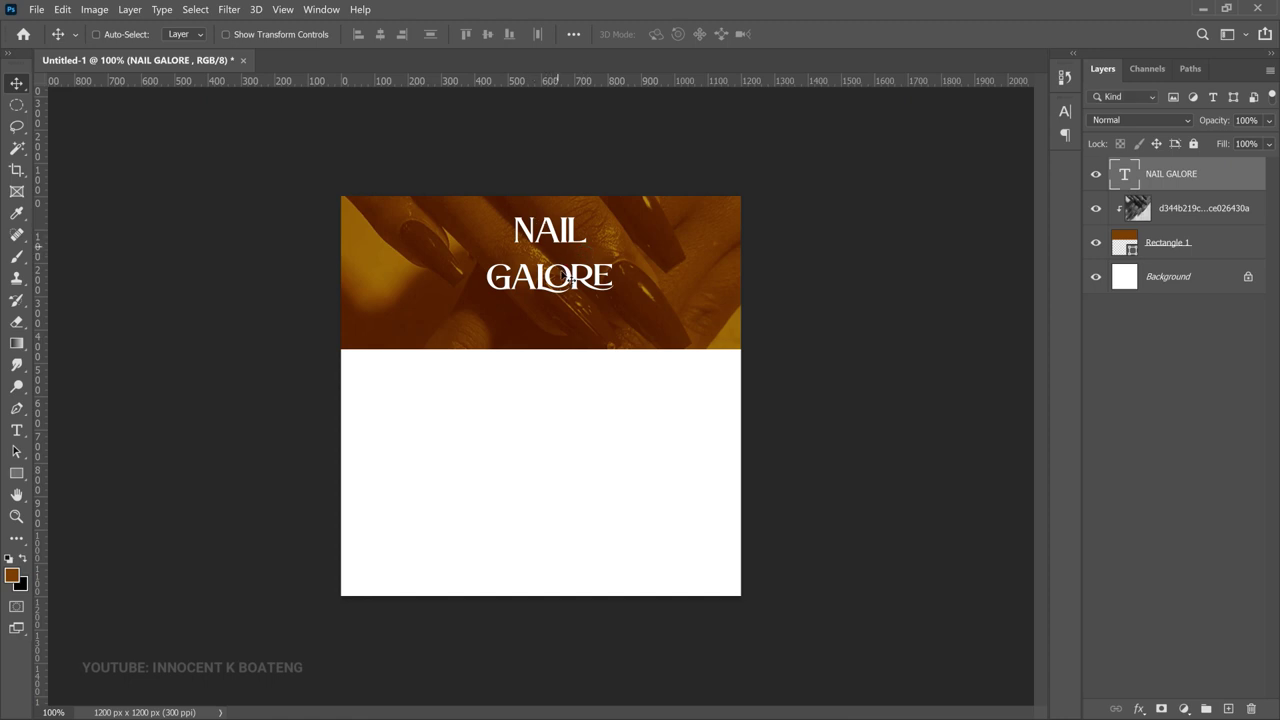
Step: Tighten the gap between the title's two lines by setting the leading of GALORE to 23 pt
{"action": "double_click", "coordinate": [562, 276]}
{"action": "double_click", "coordinate": [557, 273]}
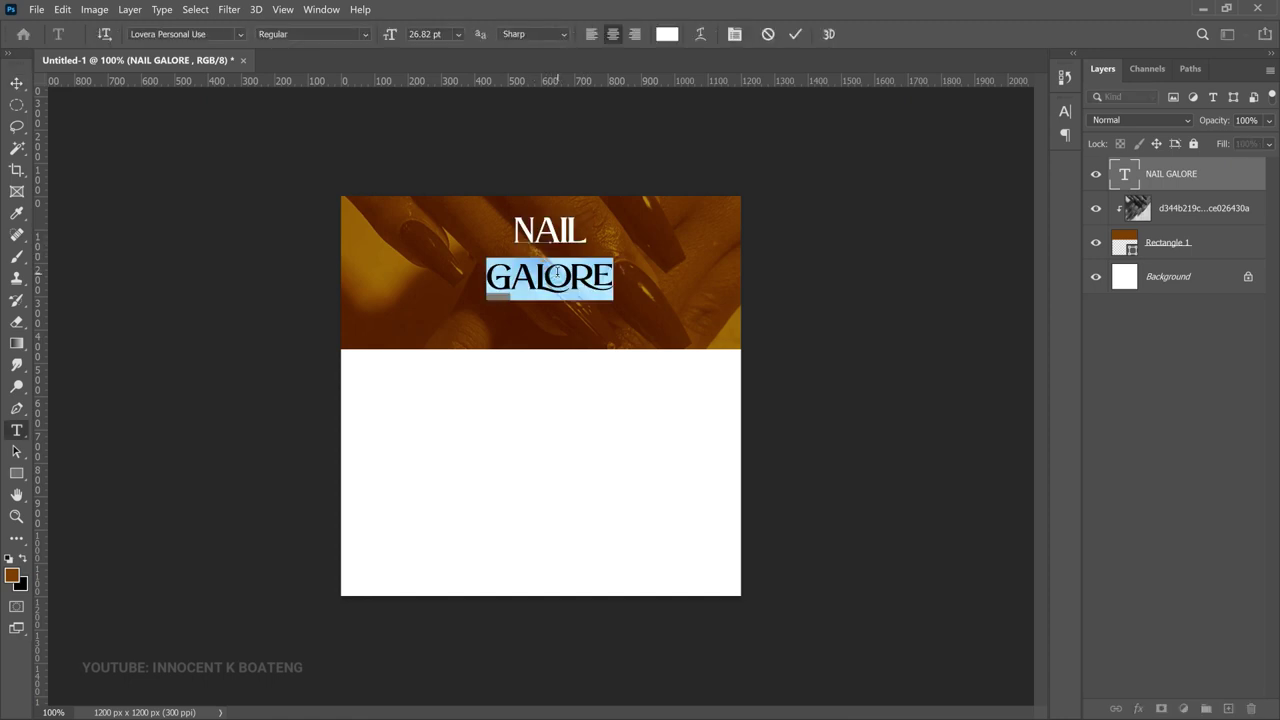
{"action": "left_click", "coordinate": [735, 34]}
{"action": "left_click_drag", "start_coordinate": [975, 157], "coordinate": [975, 156]}
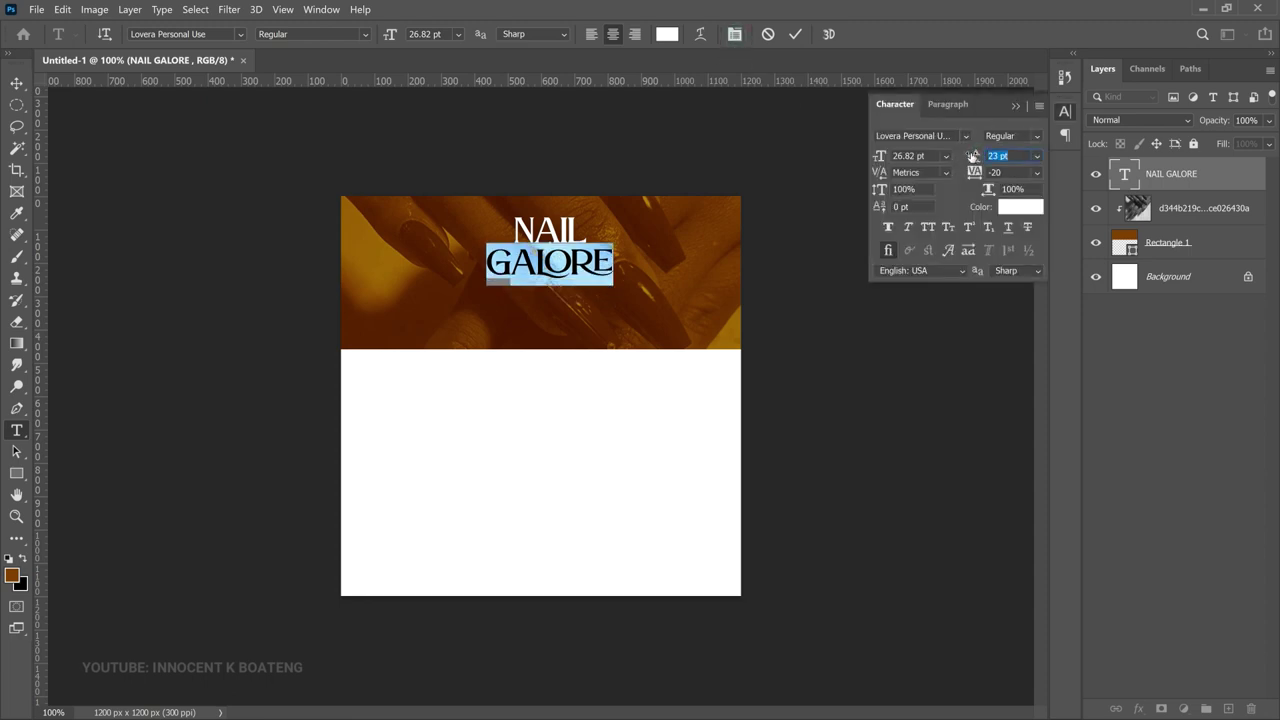
{"action": "key", "text": "ctrl+Return"}
Step: Enlarge the NAIL GALORE title proportionally to about 108.56% with Free Transform
{"action": "key", "text": "ctrl+t"}
{"action": "left_click_drag", "start_coordinate": [612, 330], "coordinate": [624, 342]}
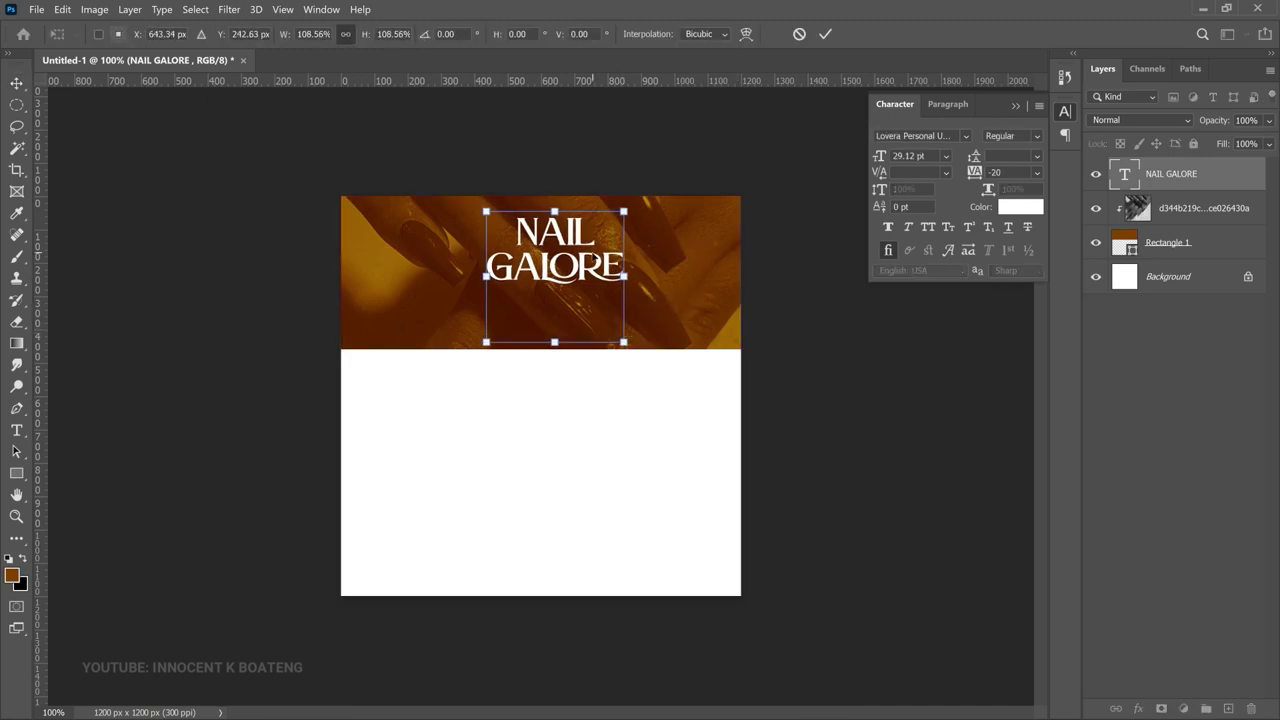
{"action": "key", "text": "Return"}
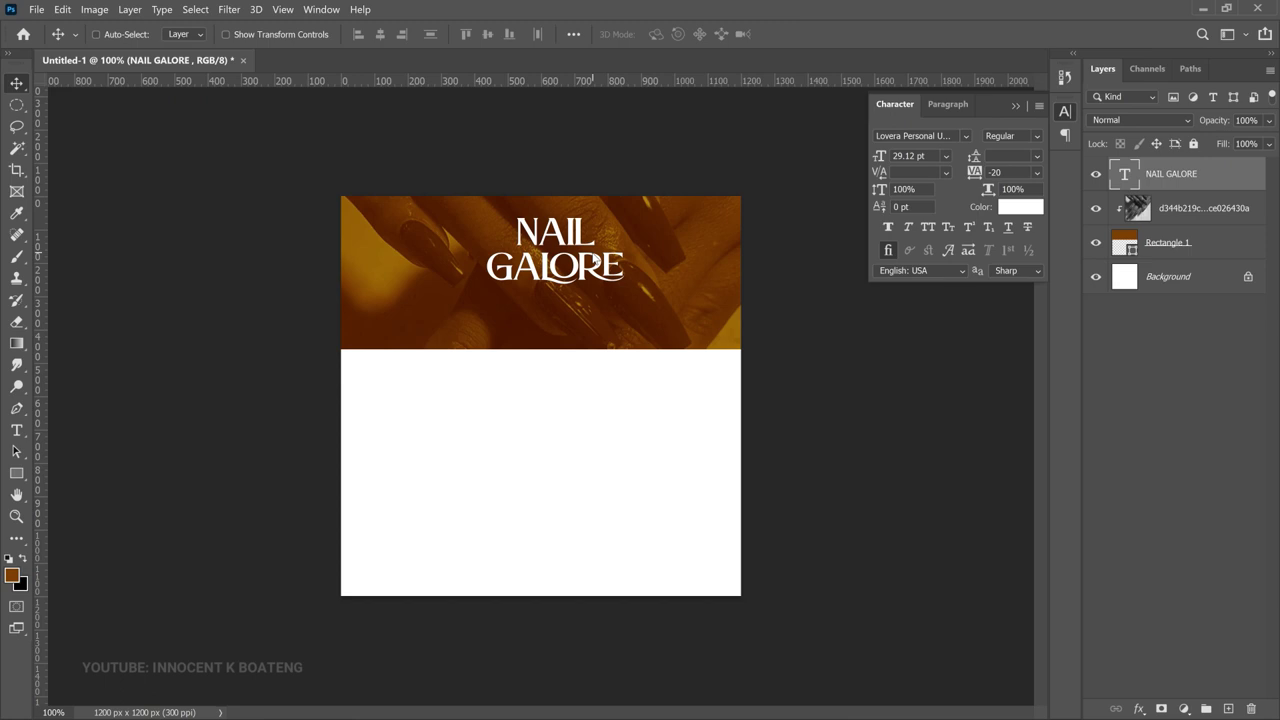
Step: Center the title horizontally on the canvas and nudge it slightly upward in the brown banner
{"action": "key", "text": "ctrl+a"}
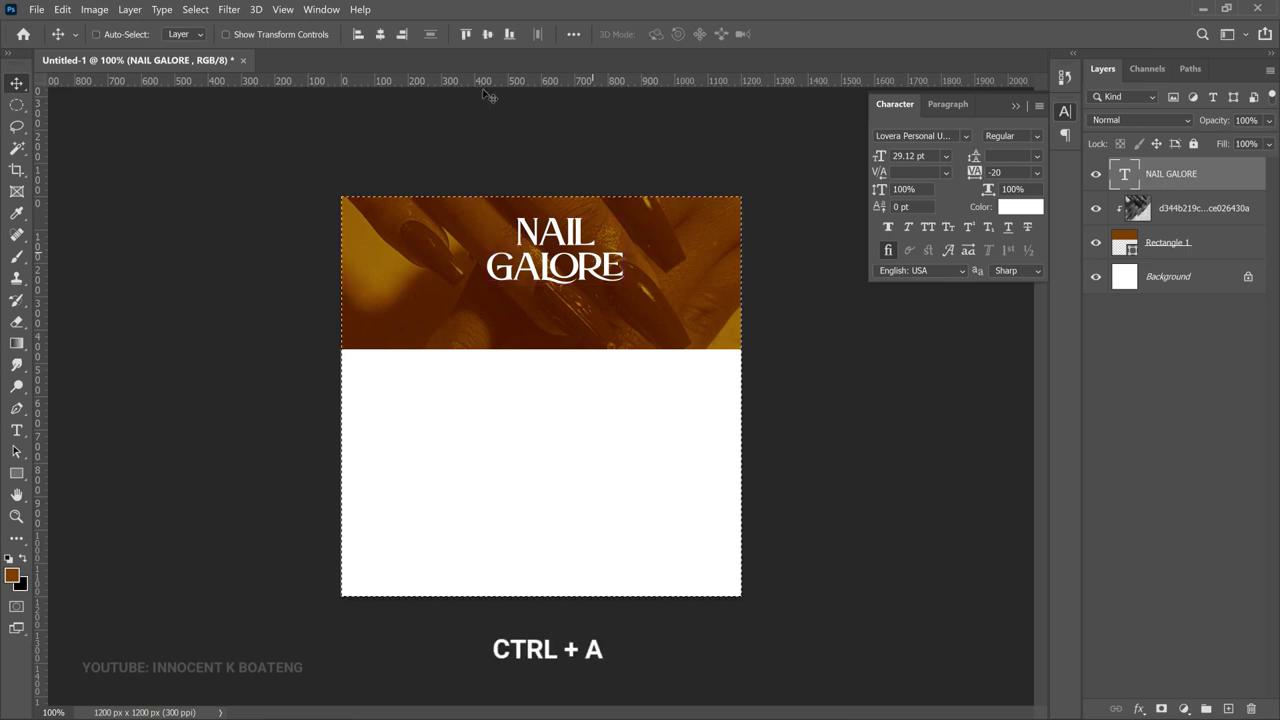
{"action": "left_click", "coordinate": [380, 35]}
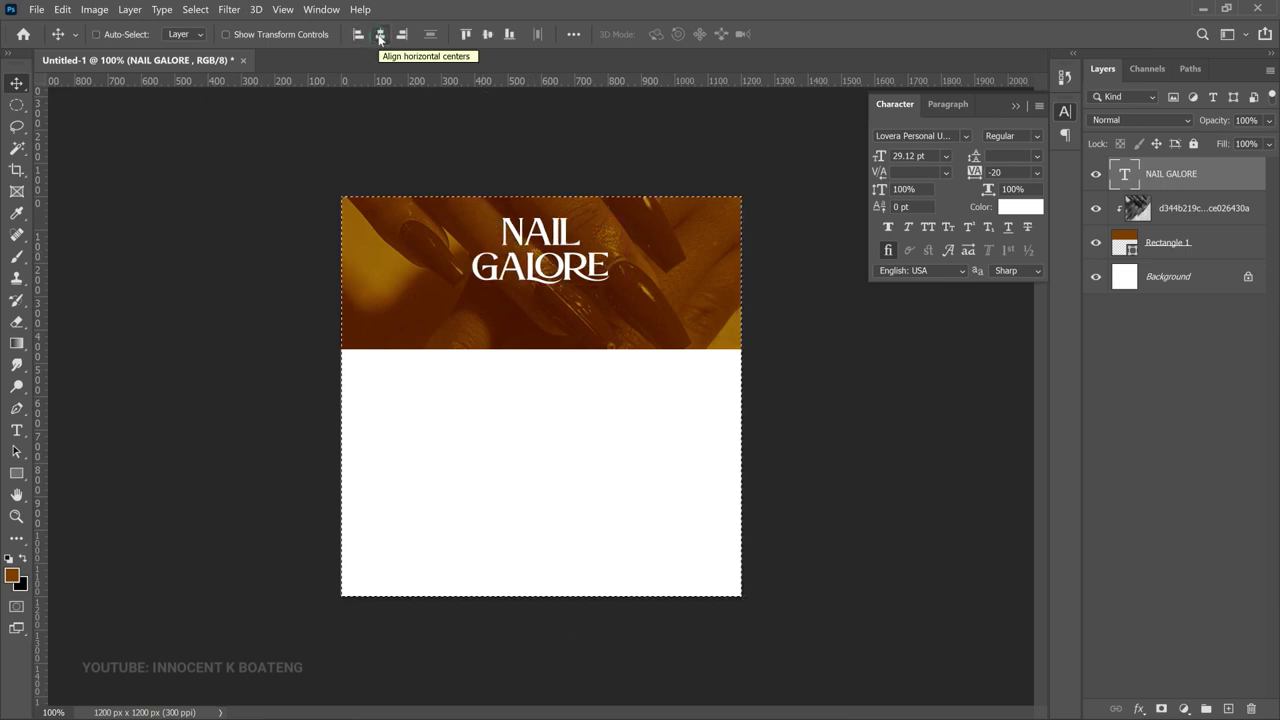
{"action": "key", "text": "ctrl+d"}
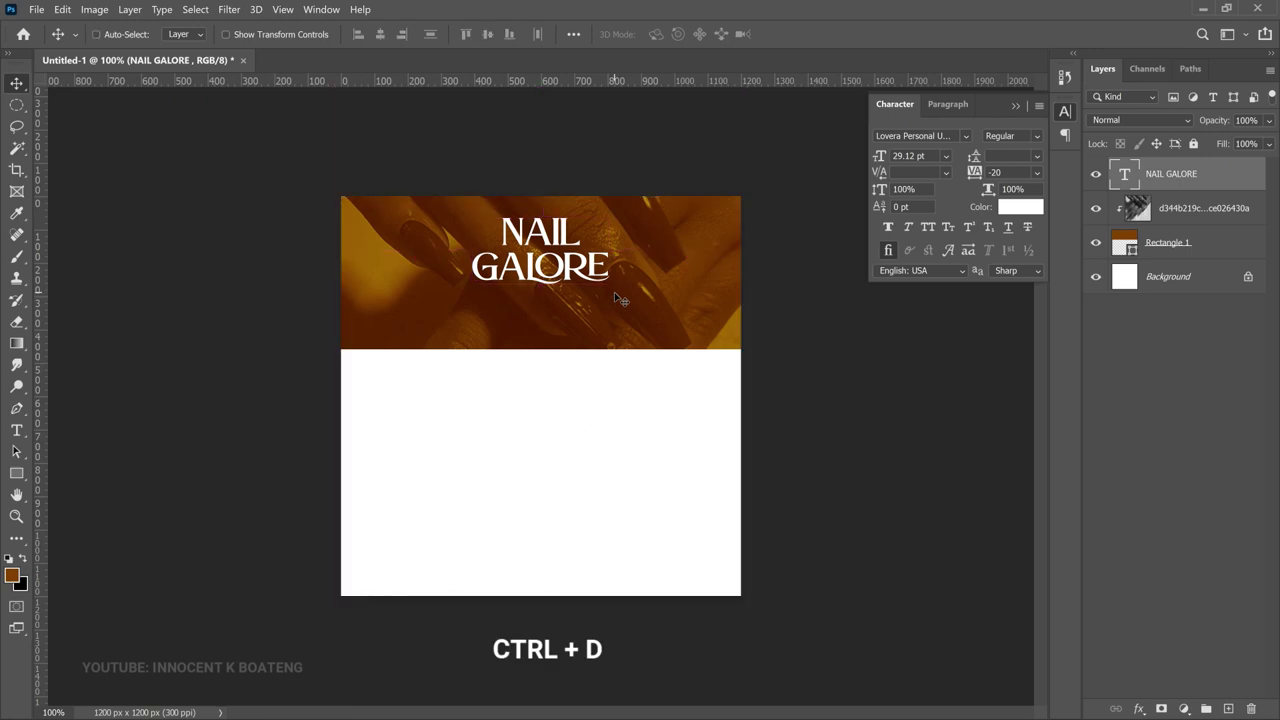
{"action": "key", "text": "Up"}
{"action": "key", "text": "Up"}
{"action": "key", "text": "Up"}
{"action": "key", "text": "Up"}
{"action": "key", "text": "Up"}
{"action": "key", "text": "Up"}
{"action": "key", "text": "Up"}
{"action": "key", "text": "Up"}
{"action": "key", "text": "Up"}
{"action": "key", "text": "Up"}
{"action": "key", "text": "Up"}
Step: Add a Gradient Overlay to the title layer using the pale pink-to-cream preset gradient
{"action": "right_click", "coordinate": [1182, 190]}
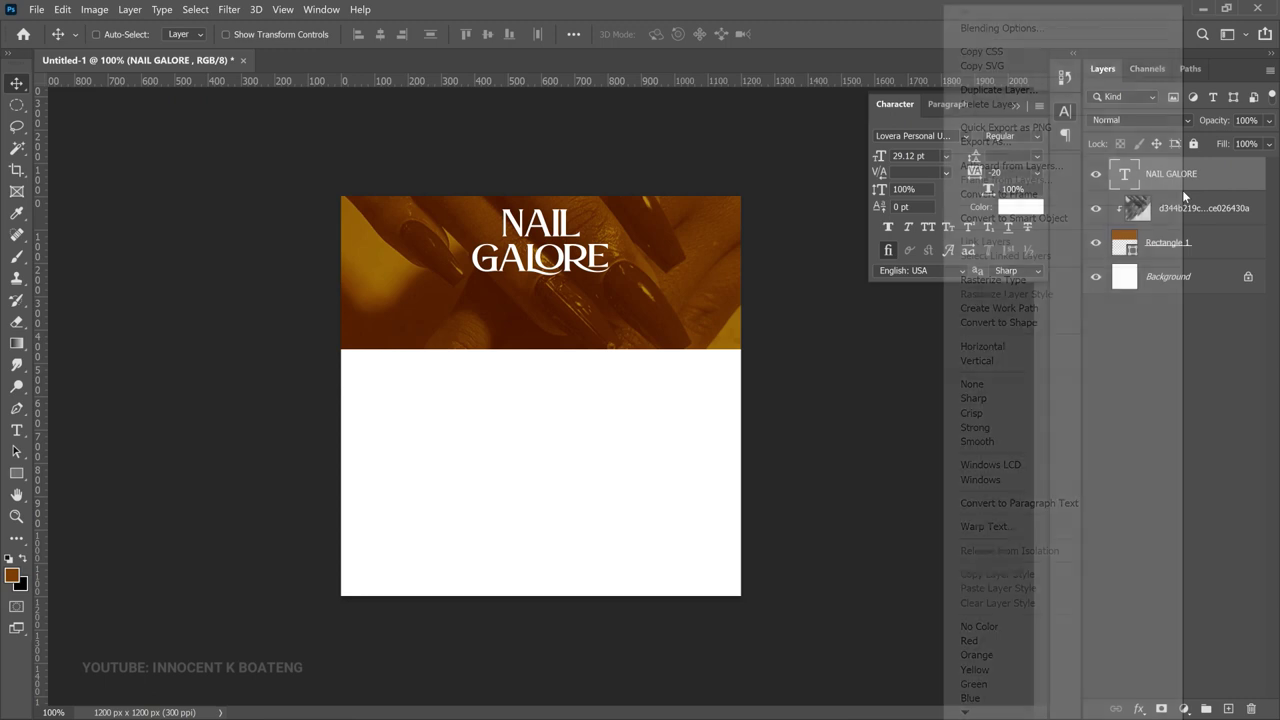
{"action": "left_click", "coordinate": [999, 29]}
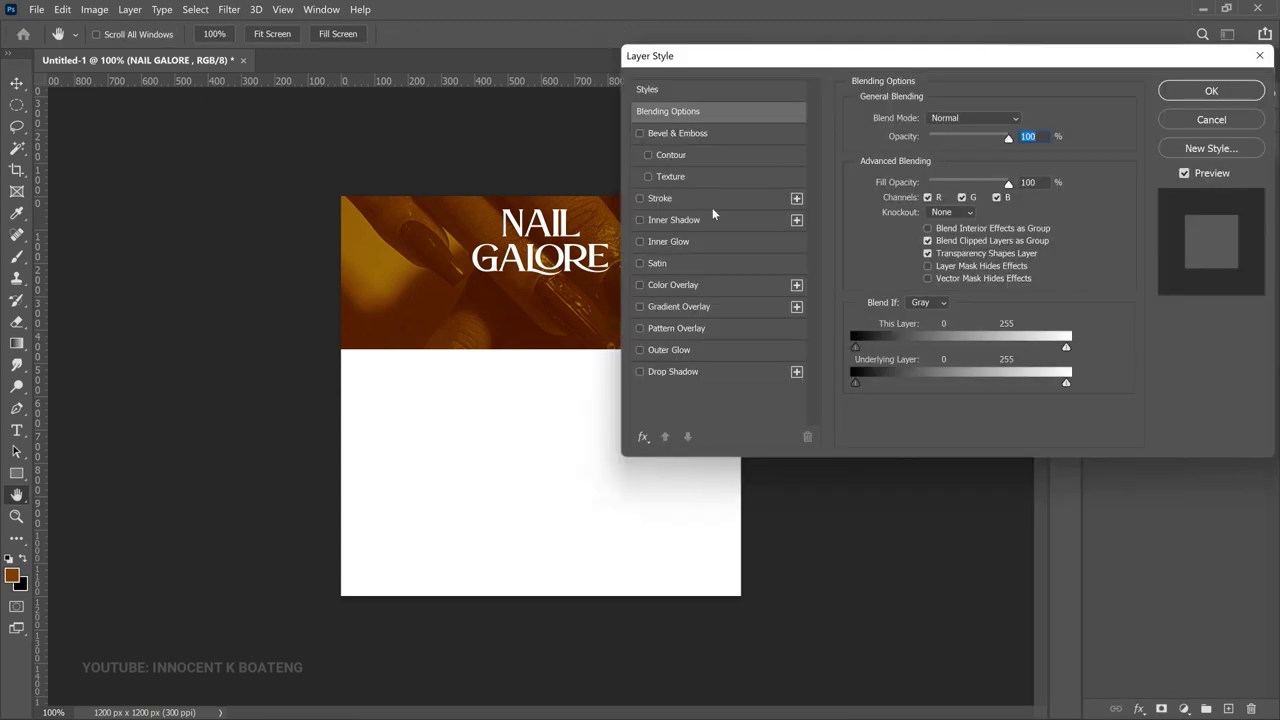
{"action": "left_click", "coordinate": [665, 309]}
{"action": "left_click", "coordinate": [943, 160]}
{"action": "left_click_drag", "start_coordinate": [1153, 128], "coordinate": [1159, 208]}
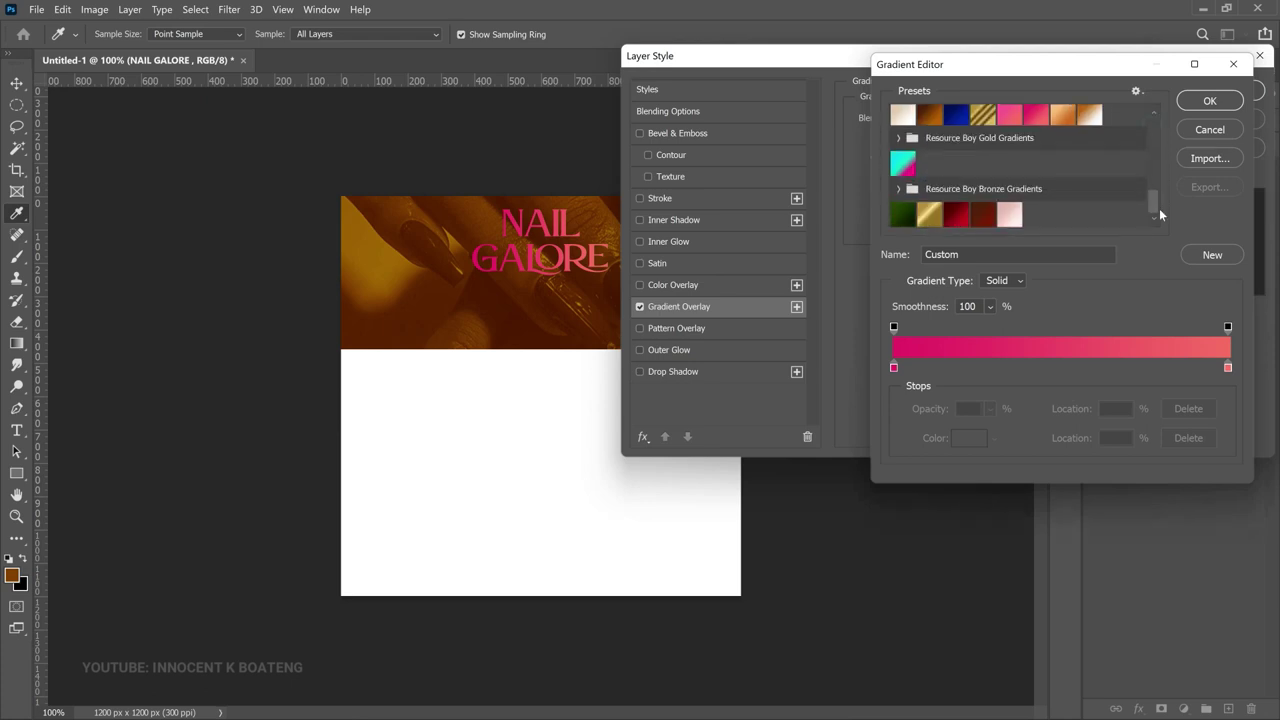
{"action": "left_click", "coordinate": [1089, 114]}
{"action": "left_click", "coordinate": [1063, 114]}
{"action": "left_click", "coordinate": [1036, 114]}
{"action": "left_click", "coordinate": [929, 116]}
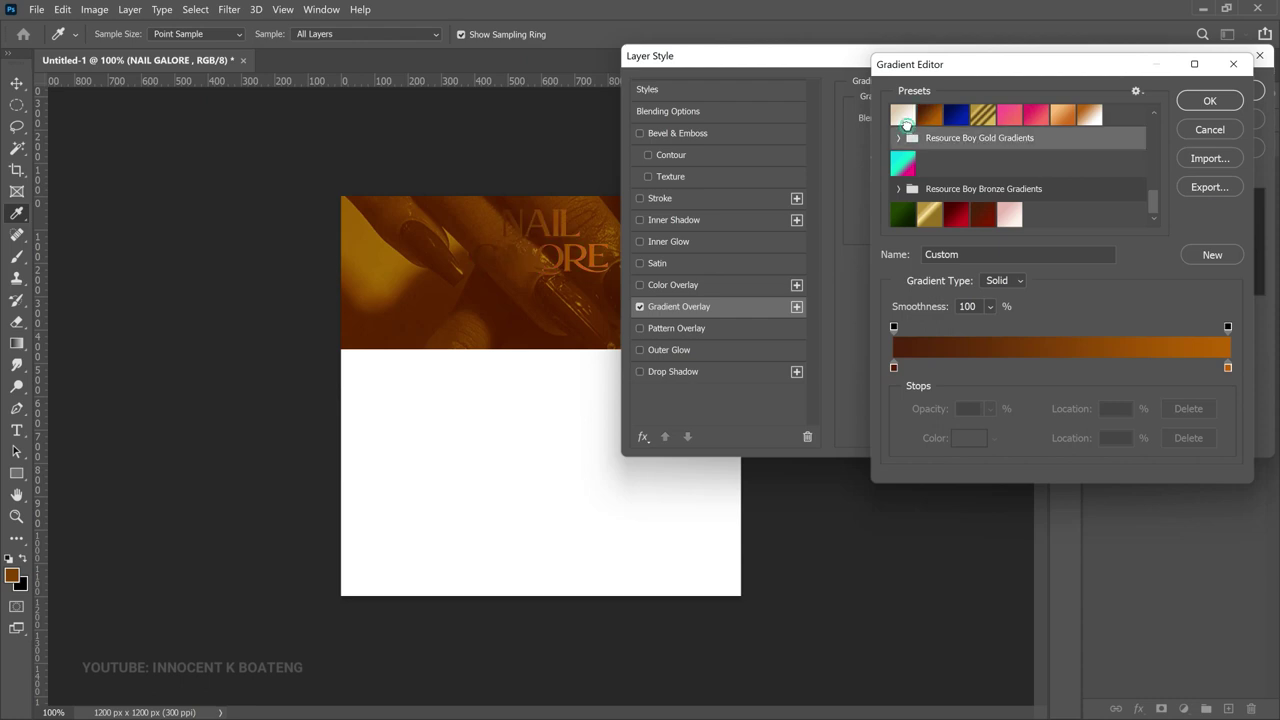
{"action": "left_click", "coordinate": [904, 118]}
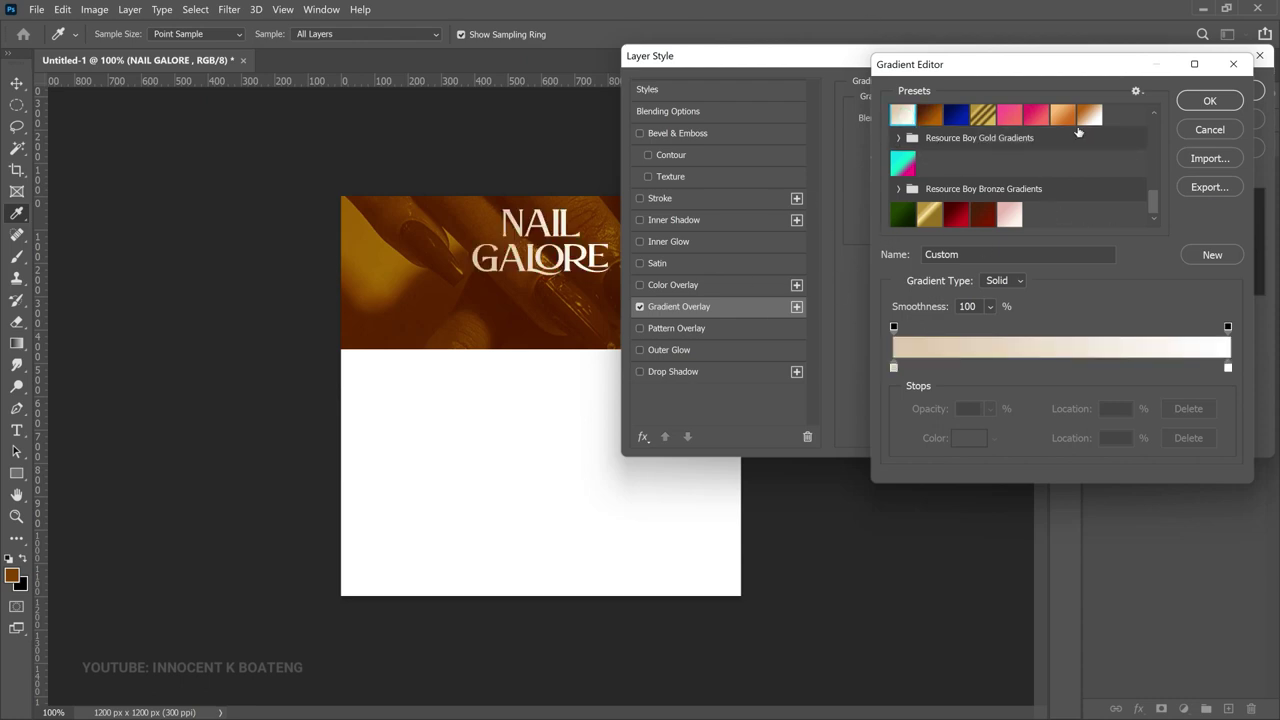
{"action": "left_click", "coordinate": [1016, 212]}
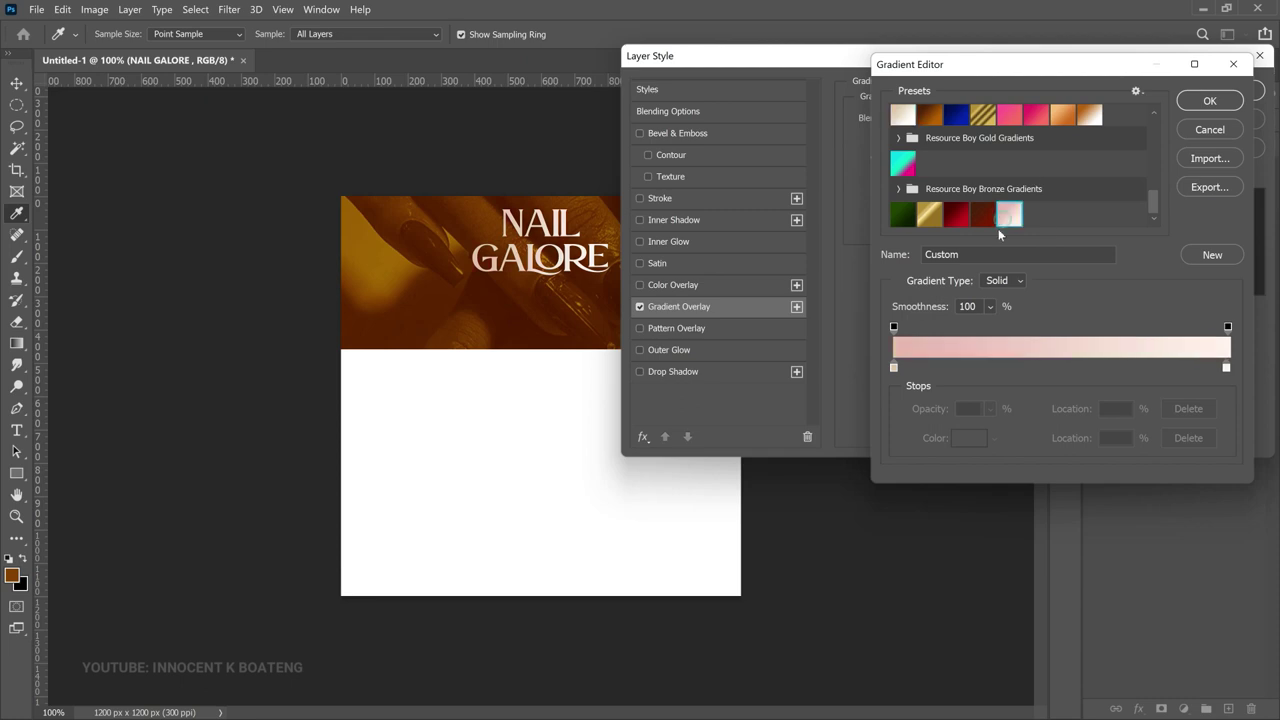
Step: Confirm e7b7b1 and fff2ec as the gradient's start and end stop colors and apply the title's layer style
{"action": "left_click", "coordinate": [894, 367]}
{"action": "left_click", "coordinate": [964, 441]}
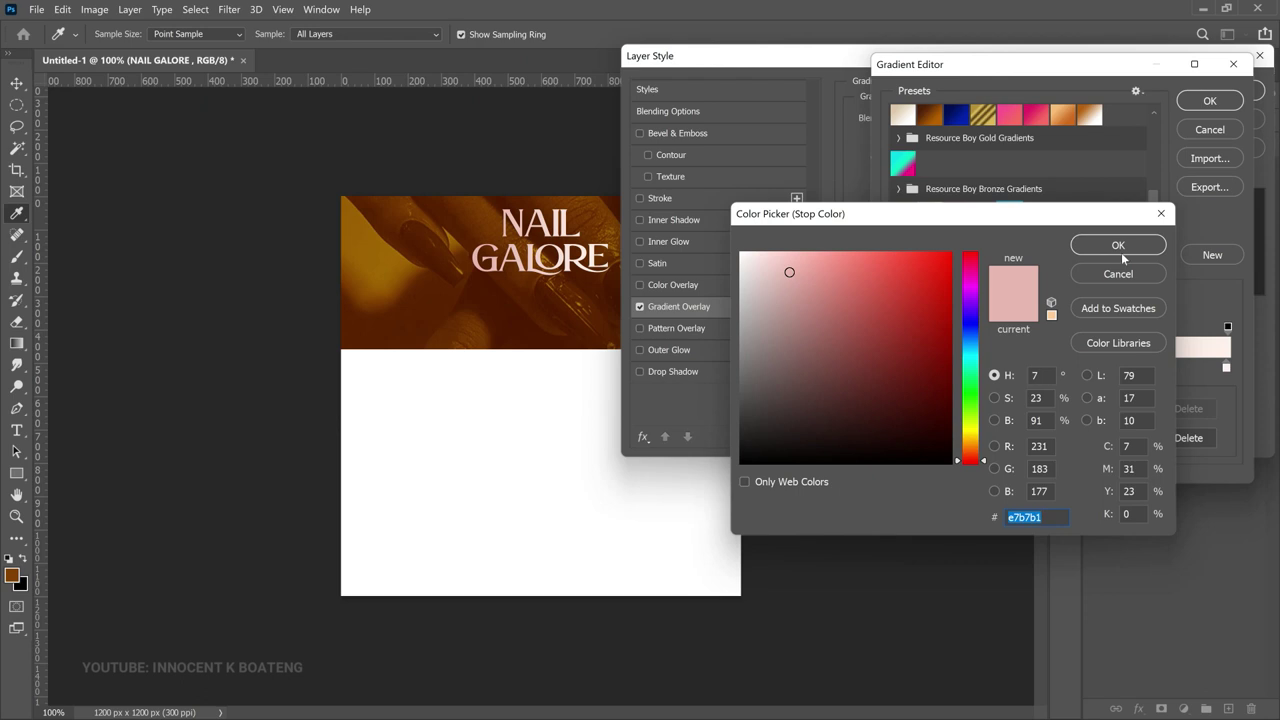
{"action": "left_click", "coordinate": [1118, 245]}
{"action": "double_click", "coordinate": [1226, 367]}
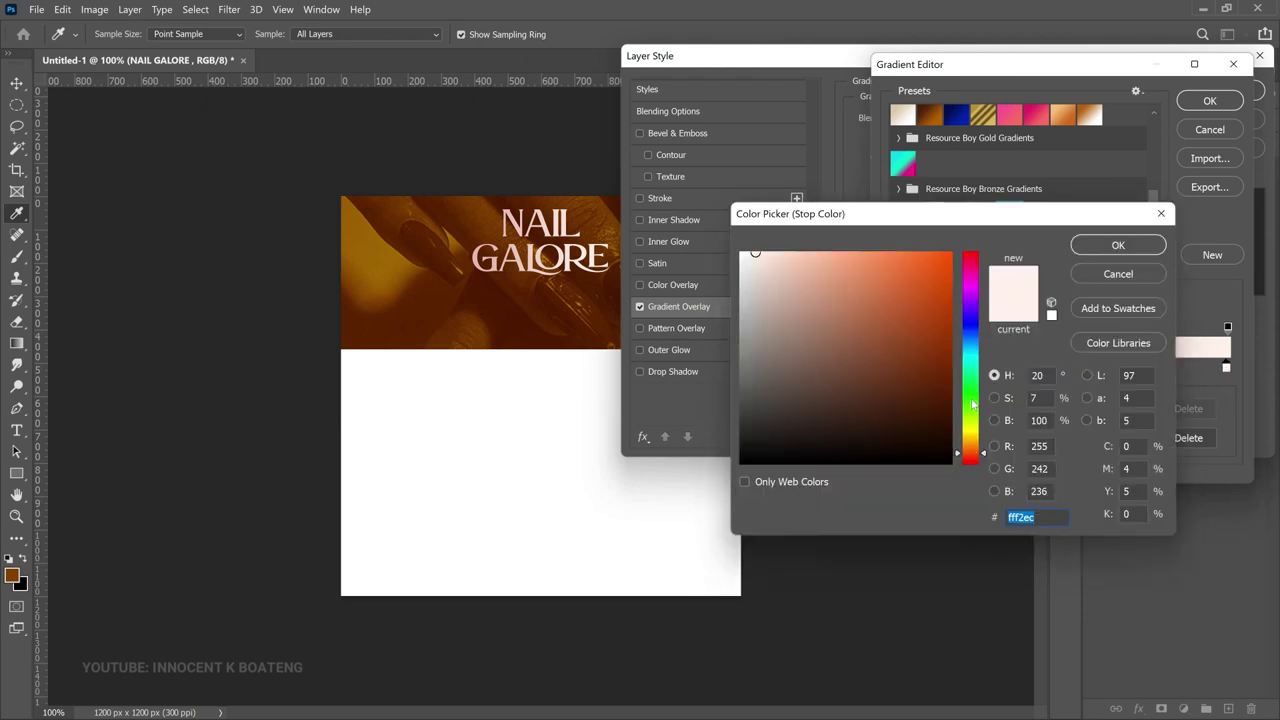
{"action": "left_click", "coordinate": [1117, 247]}
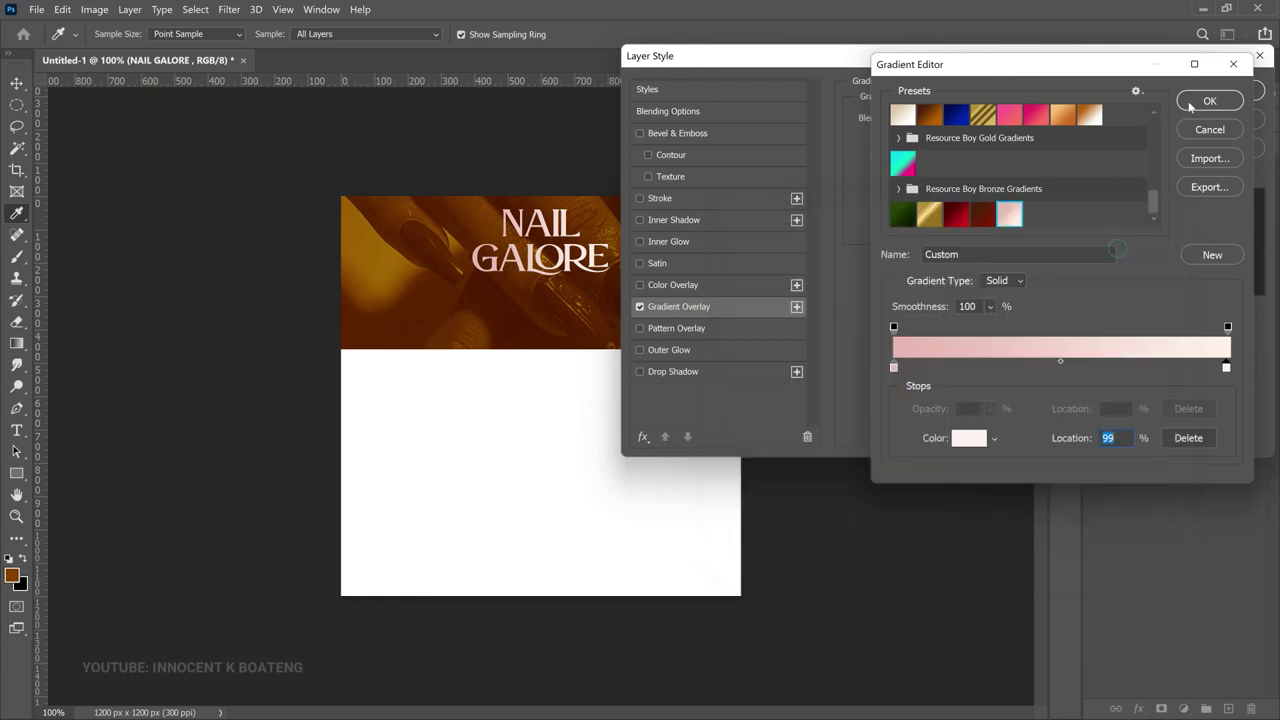
{"action": "left_click", "coordinate": [1210, 99]}
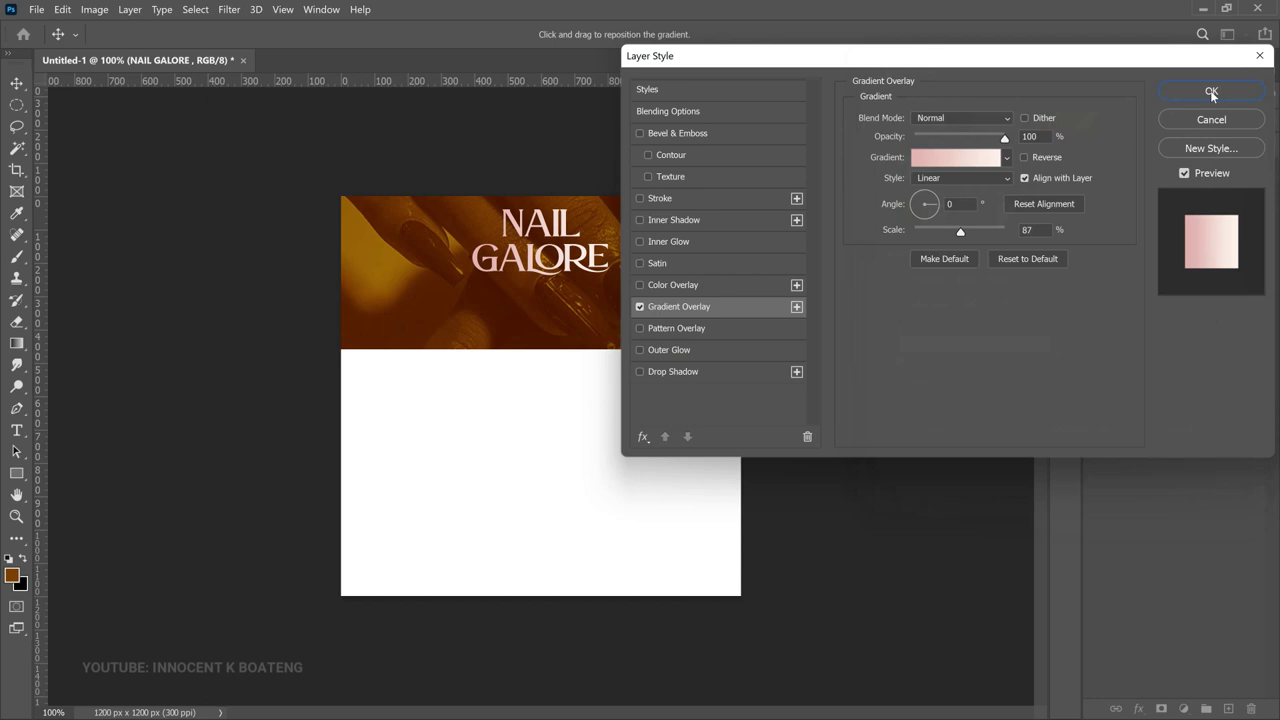
{"action": "left_click", "coordinate": [1210, 91]}
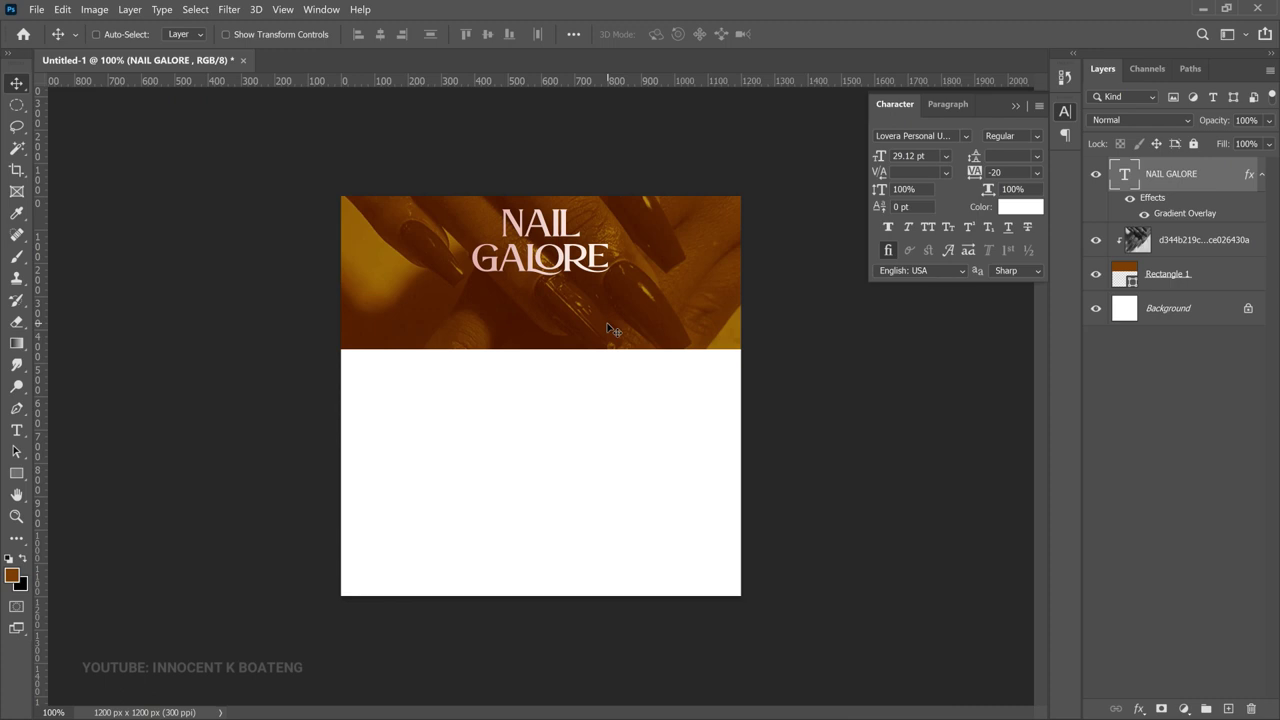
Step: Draw a white rounded rectangle about 303 × 59 px just below the title and center it horizontally on the canvas
{"action": "key", "text": "z"}
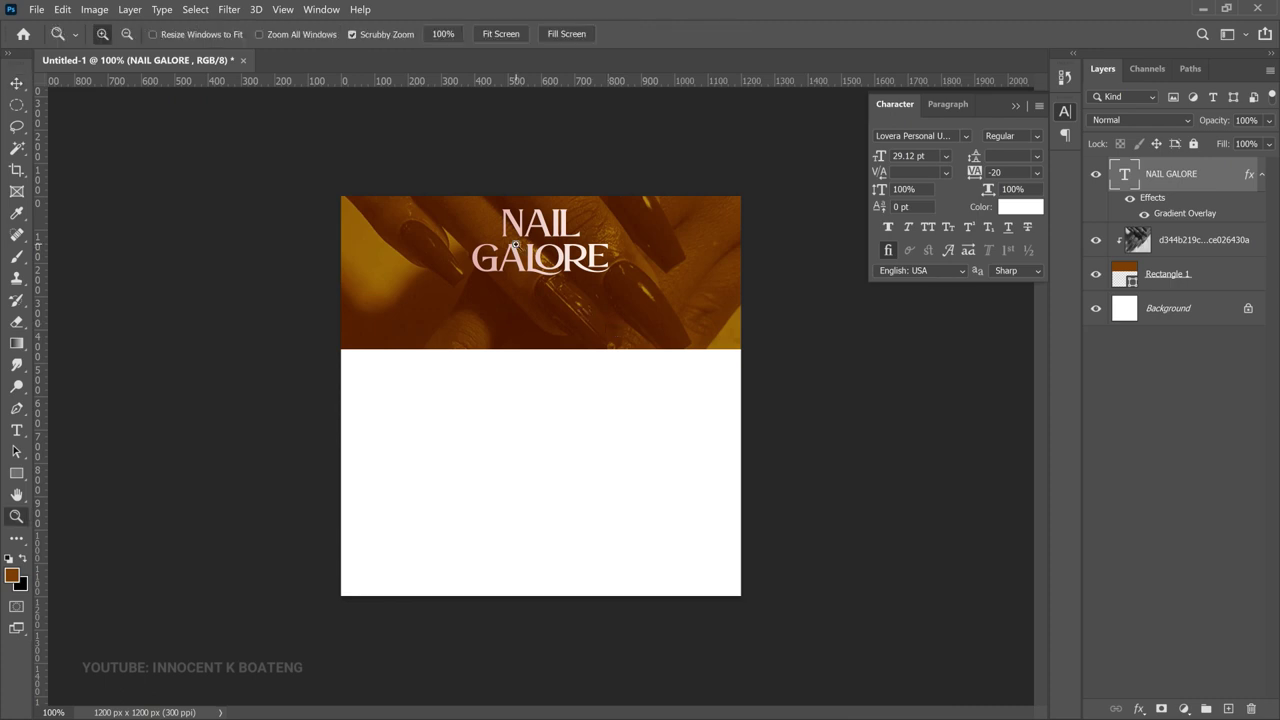
{"action": "left_click", "coordinate": [586, 313]}
{"action": "left_click_drag", "start_coordinate": [646, 363], "coordinate": [626, 366]}
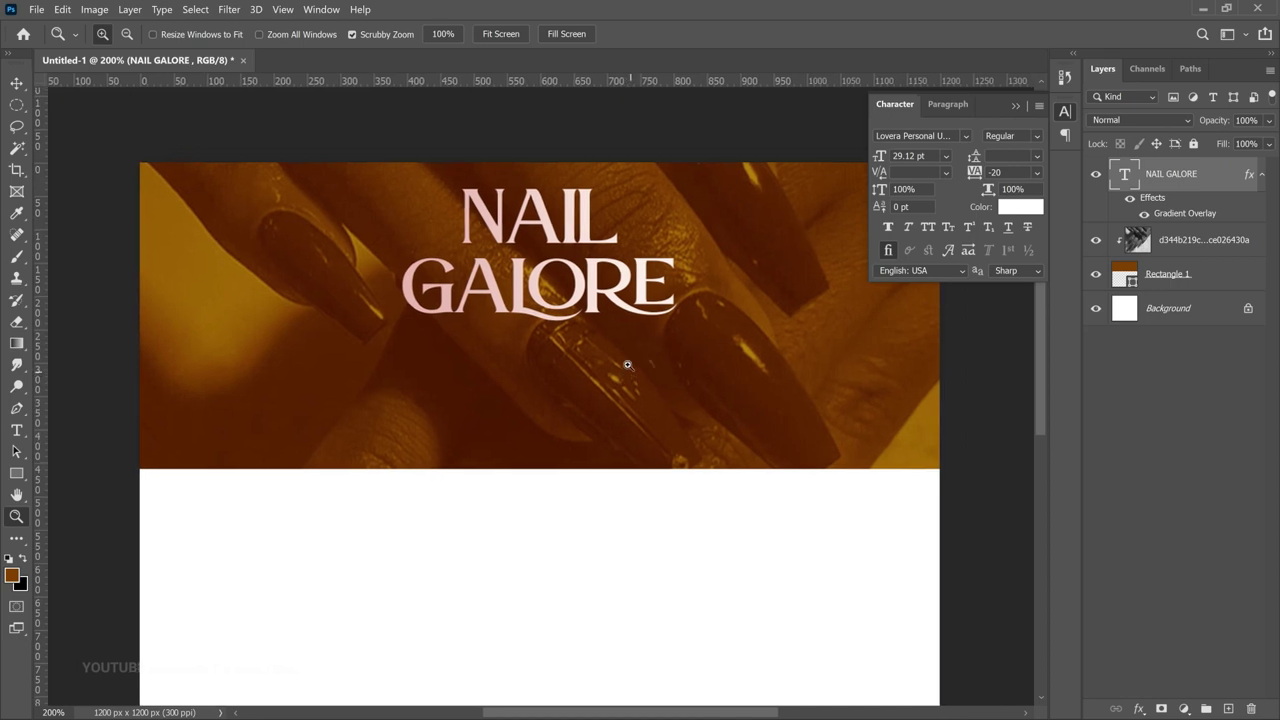
{"action": "left_click", "coordinate": [17, 474]}
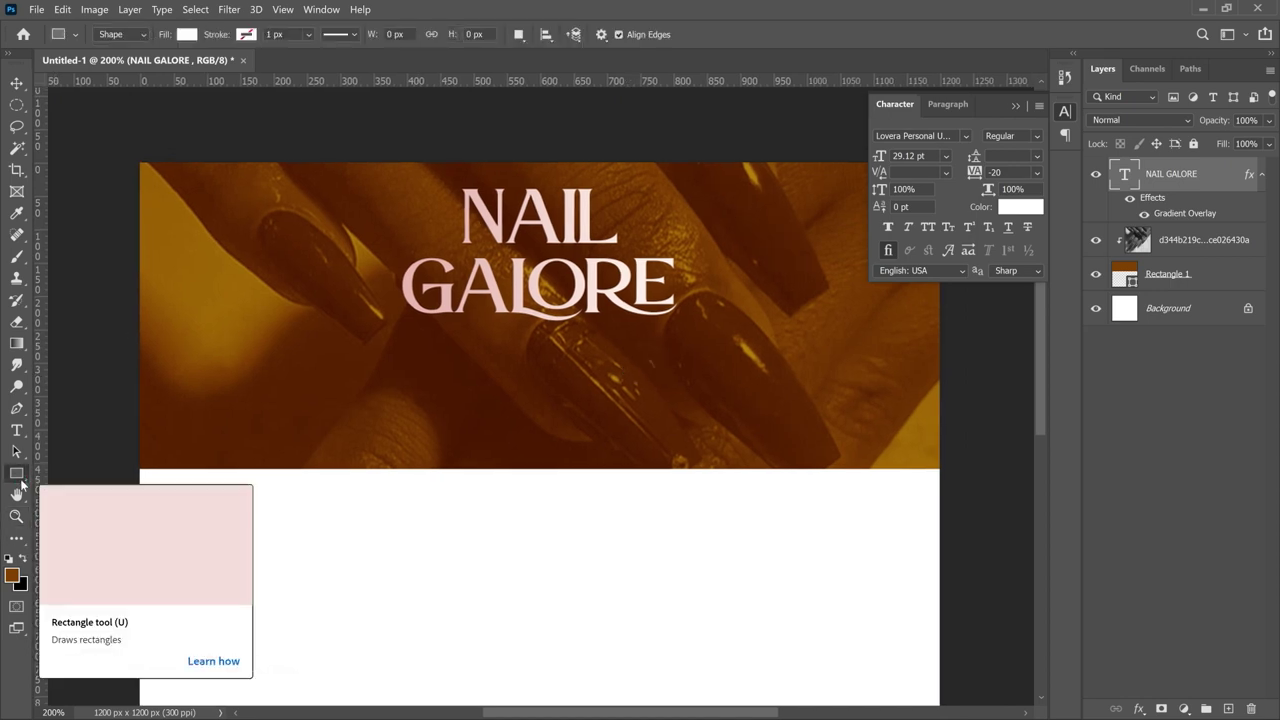
{"action": "right_click", "coordinate": [21, 481]}
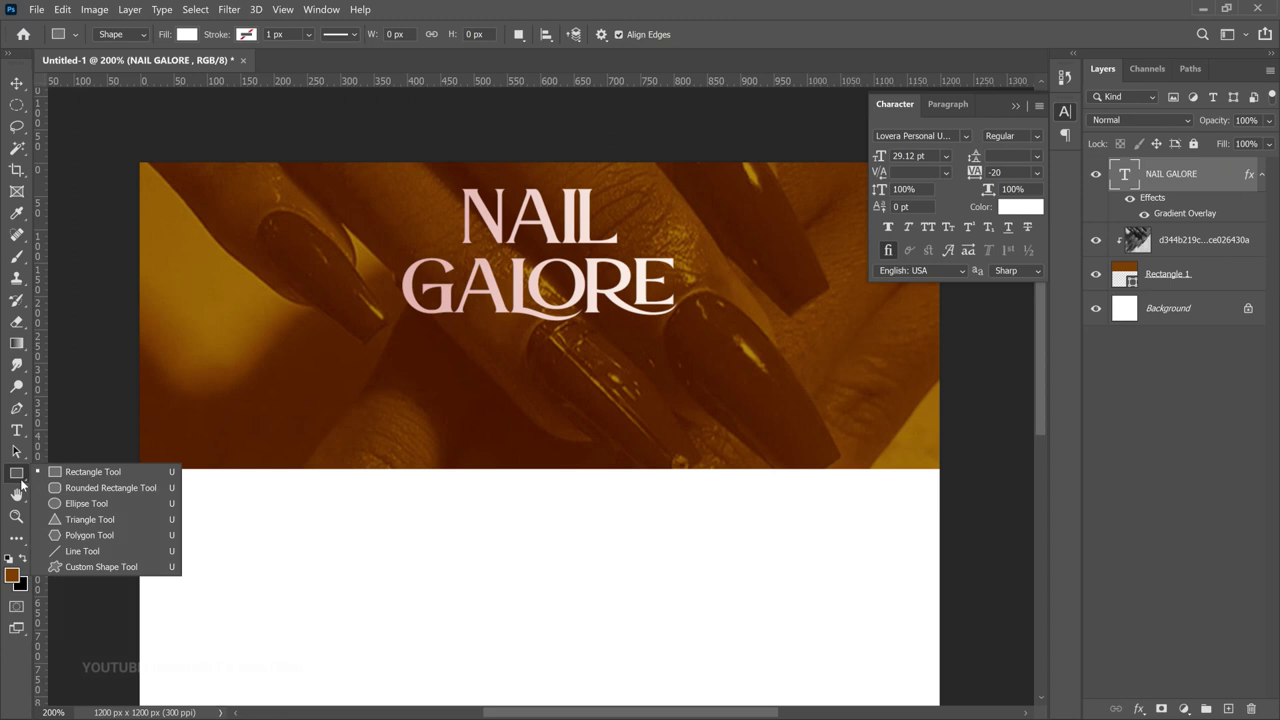
{"action": "left_click", "coordinate": [115, 487]}
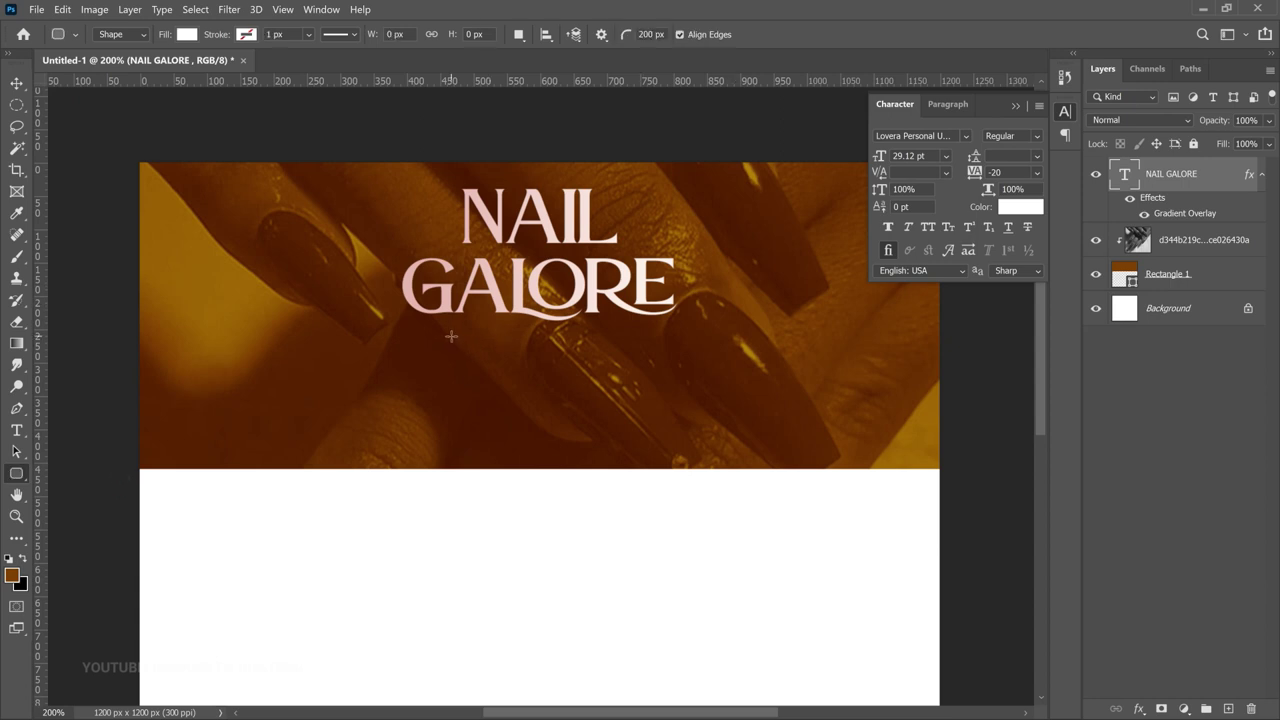
{"action": "left_click_drag", "start_coordinate": [449, 329], "coordinate": [651, 368]}
{"action": "key", "text": "v"}
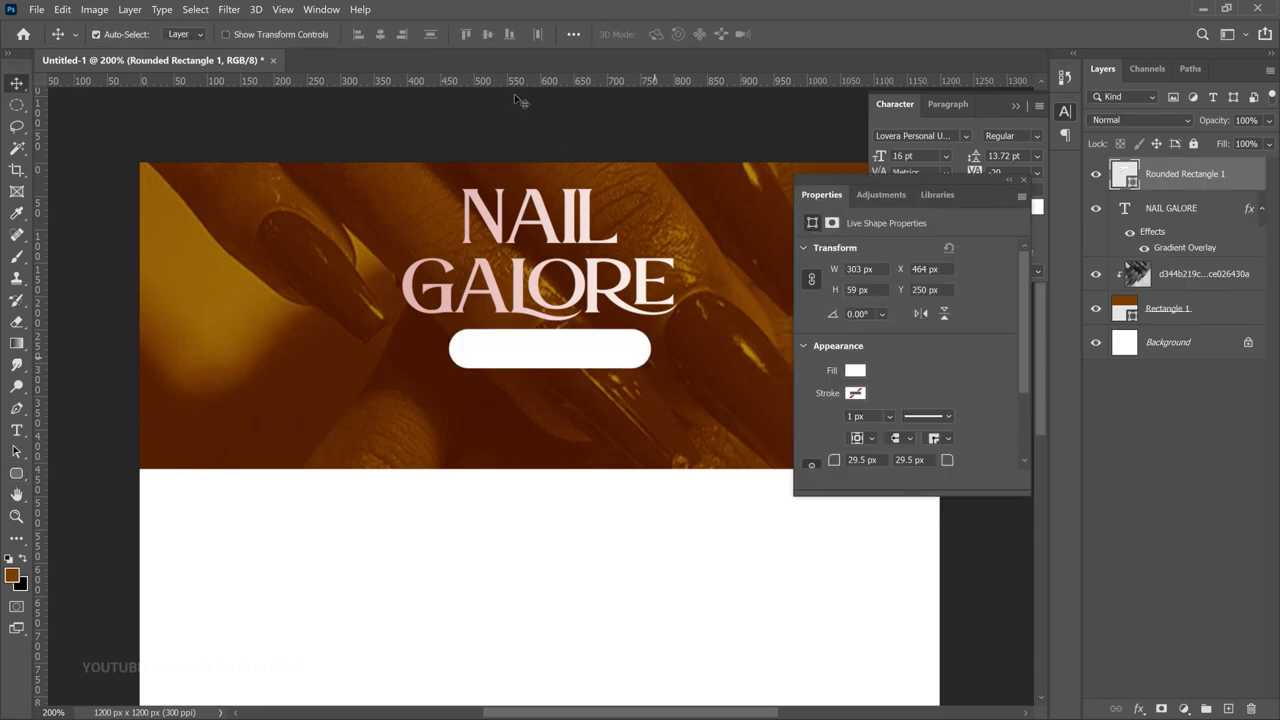
{"action": "left_click", "coordinate": [383, 34]}
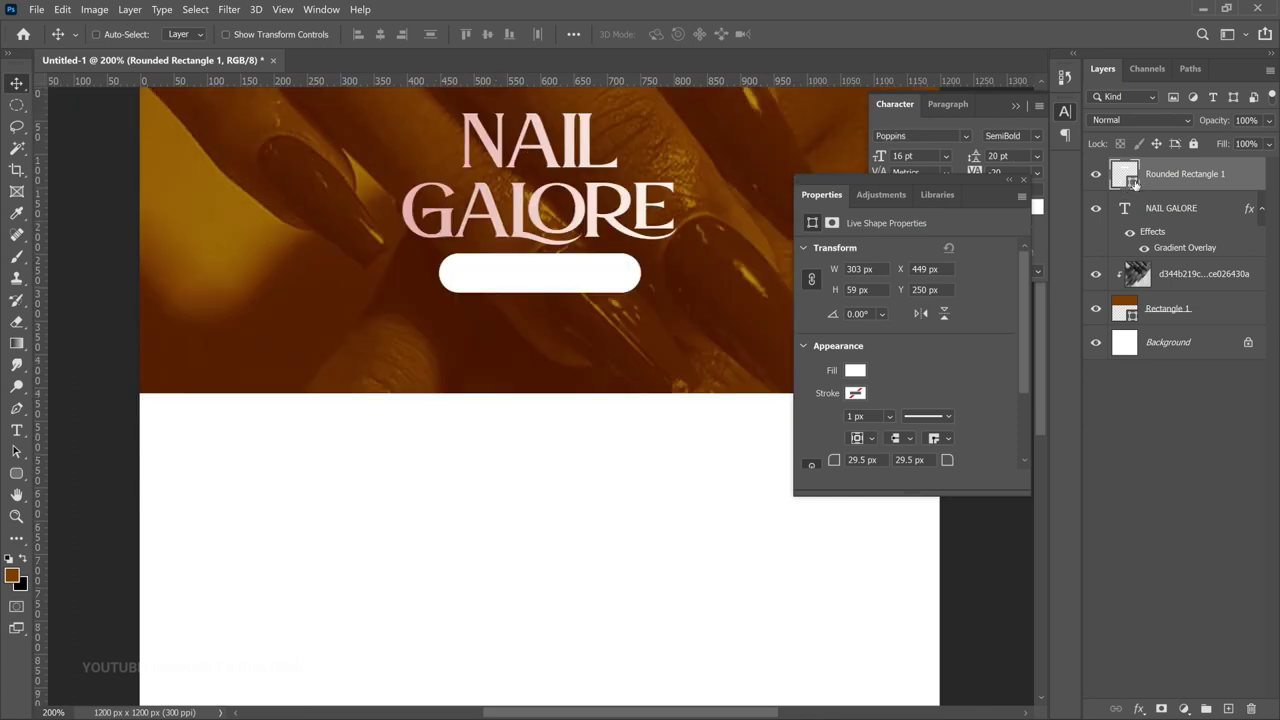
Step: Set the rounded rectangle's fill color to 8c4c01
{"action": "double_click", "coordinate": [1125, 175]}
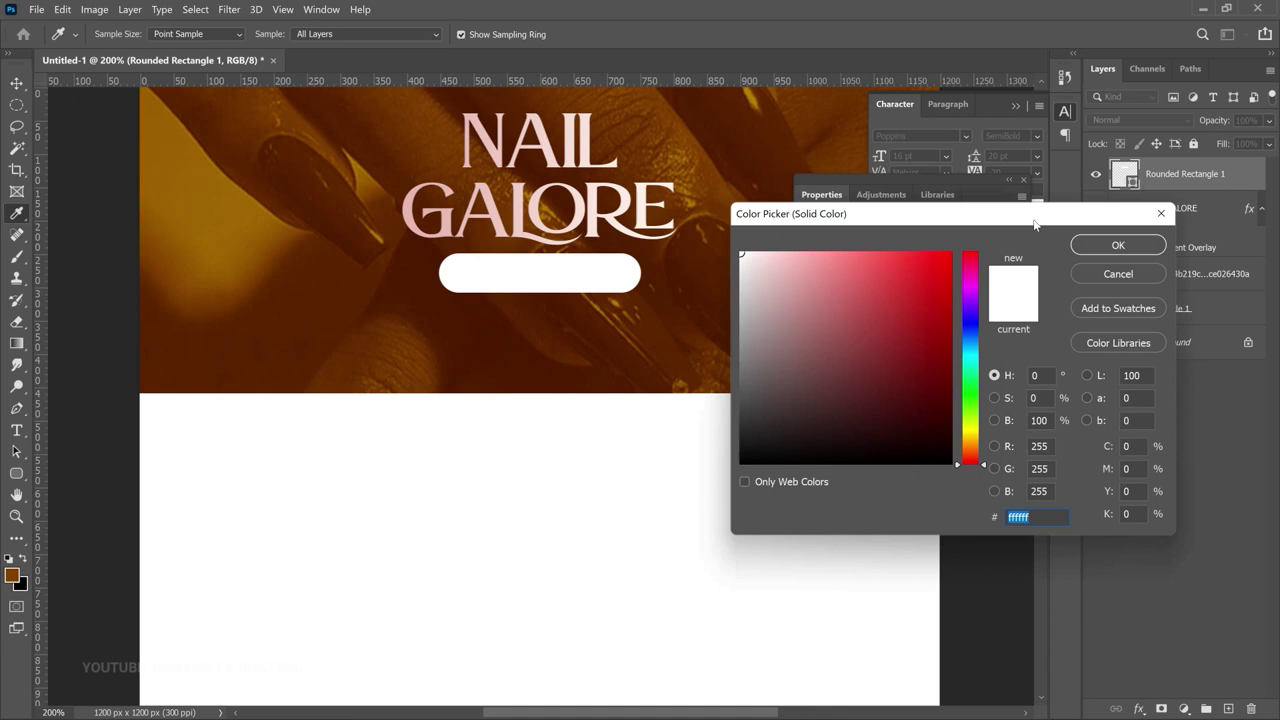
{"action": "left_click", "coordinate": [970, 443]}
{"action": "mouse_move", "coordinate": [922, 389]}
{"action": "left_mouse_down"}
{"action": "mouse_move", "coordinate": [947, 350]}
{"action": "mouse_move", "coordinate": [922, 372]}
{"action": "mouse_move", "coordinate": [923, 333]}
{"action": "left_mouse_up"}
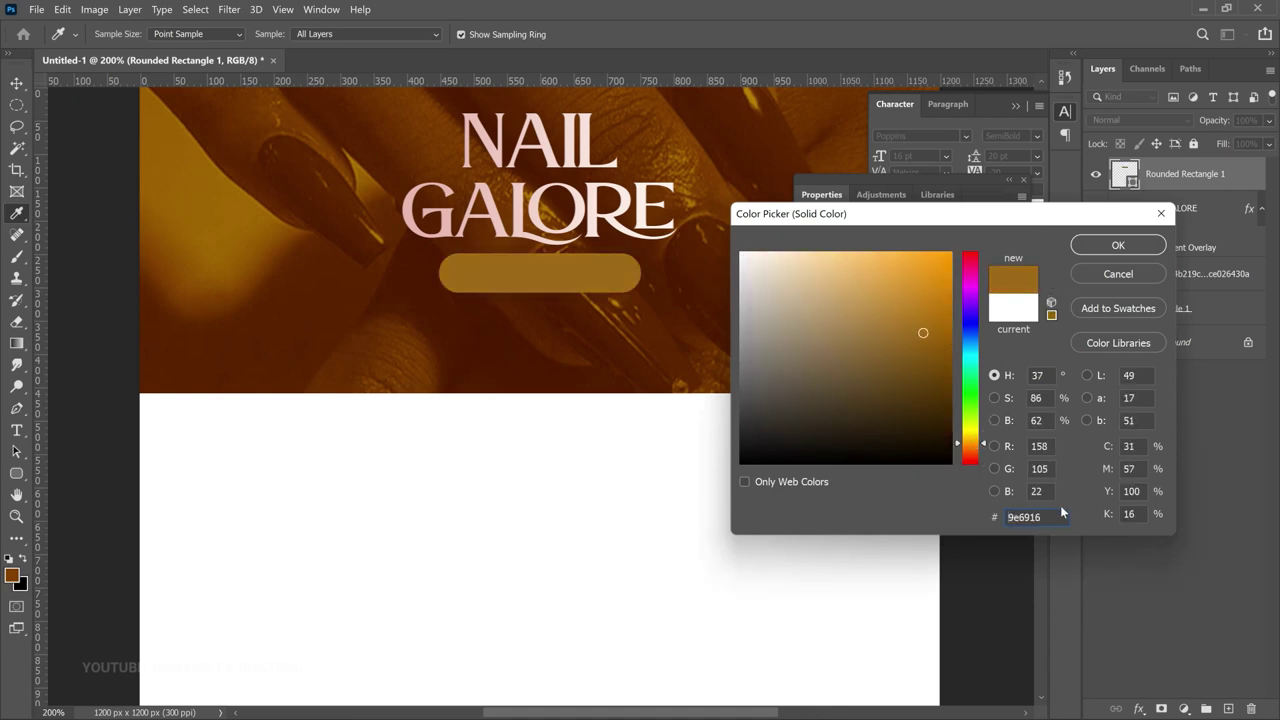
{"action": "type", "text": "8c4c01"}
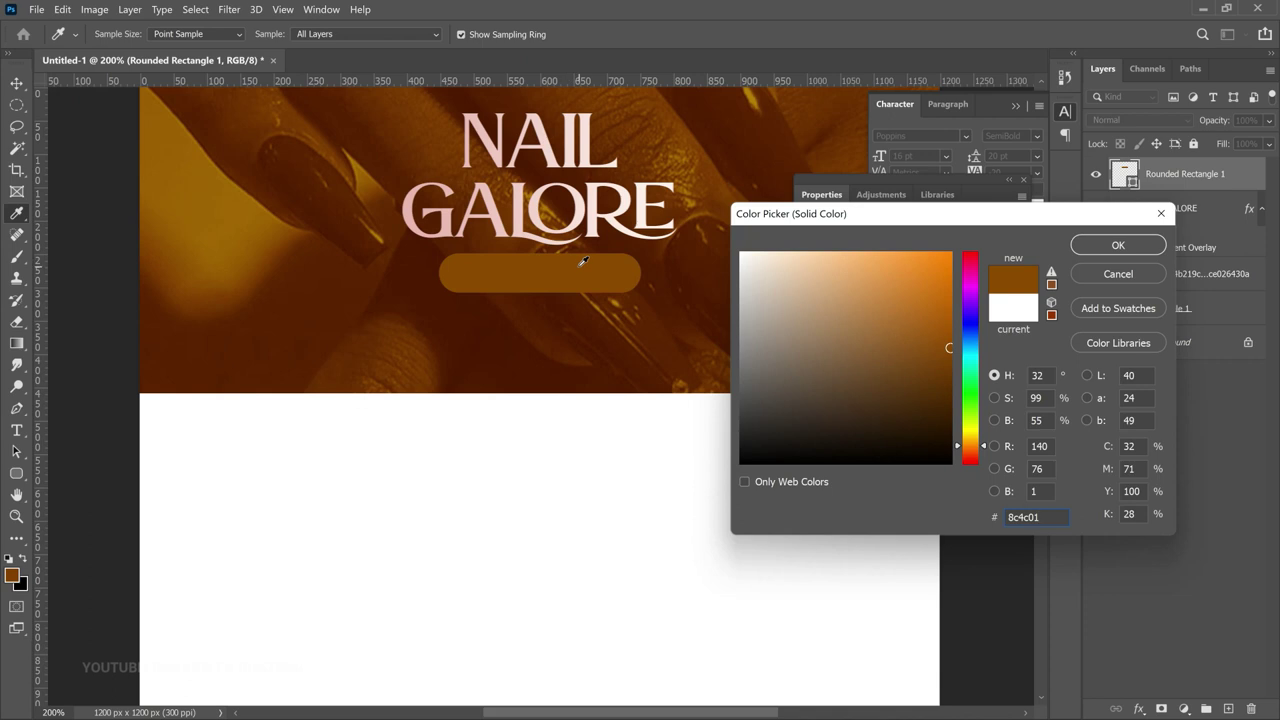
{"action": "left_click", "coordinate": [1136, 247]}
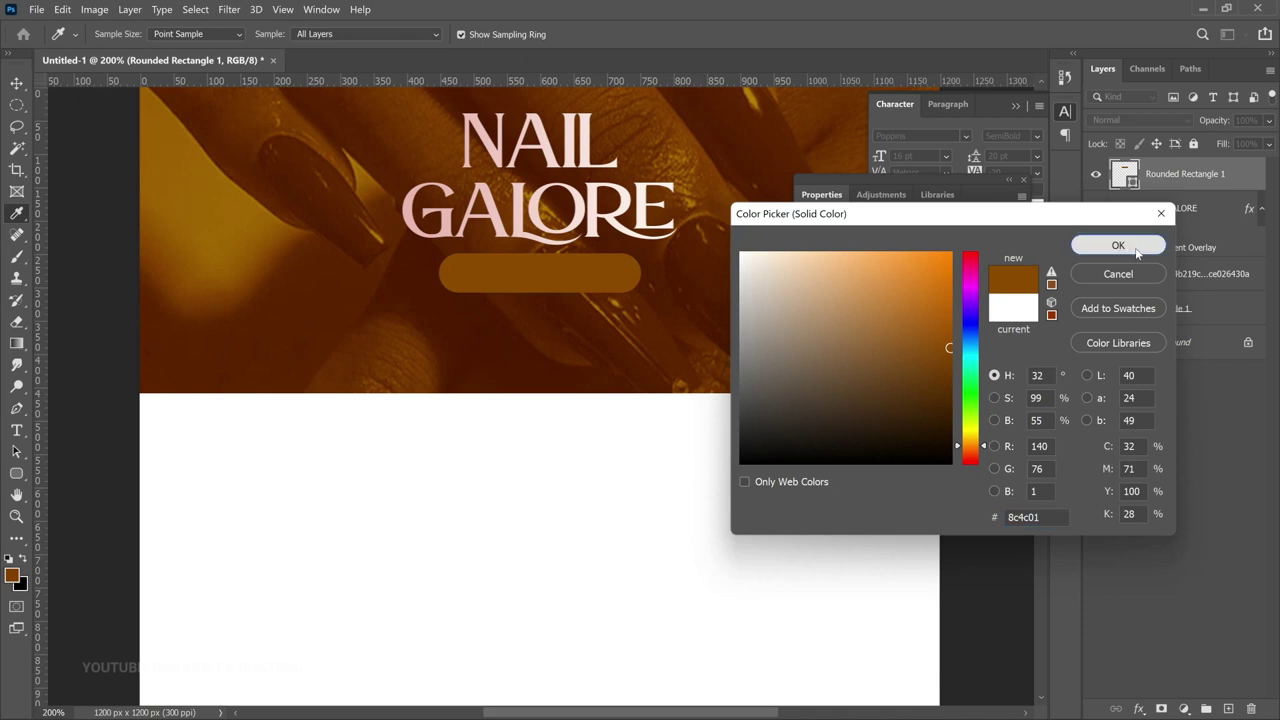
Step: Add the text "services" over the brown pill shape in Lovera Personal Use Regular
{"action": "scroll", "coordinate": [588, 343], "scroll_direction": "up", "scroll_amount": 1}
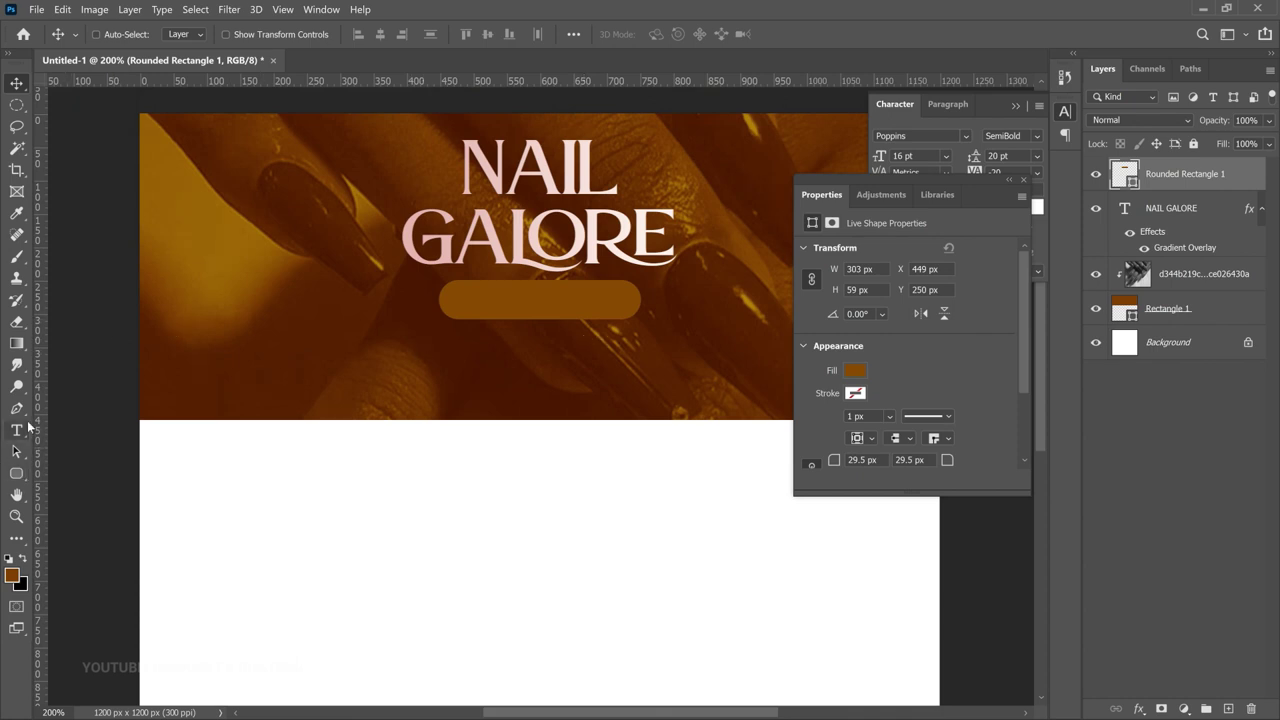
{"action": "key", "text": "t"}
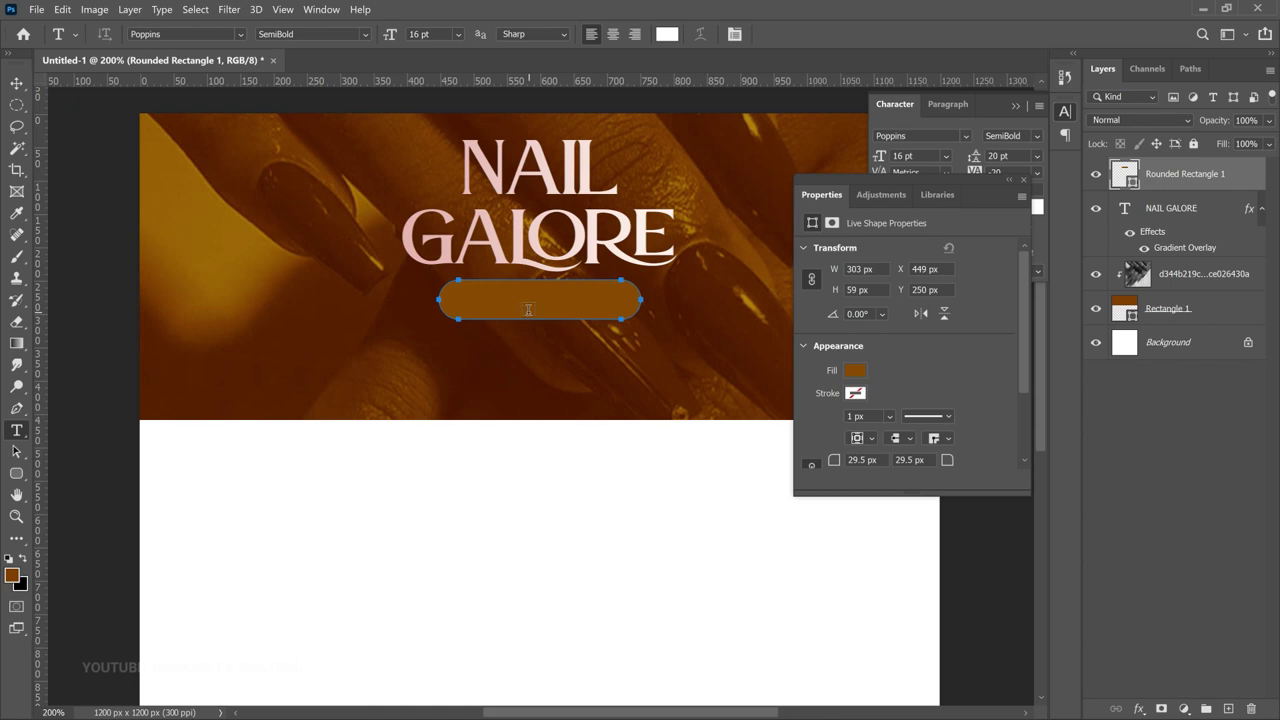
{"action": "left_click", "coordinate": [547, 299]}
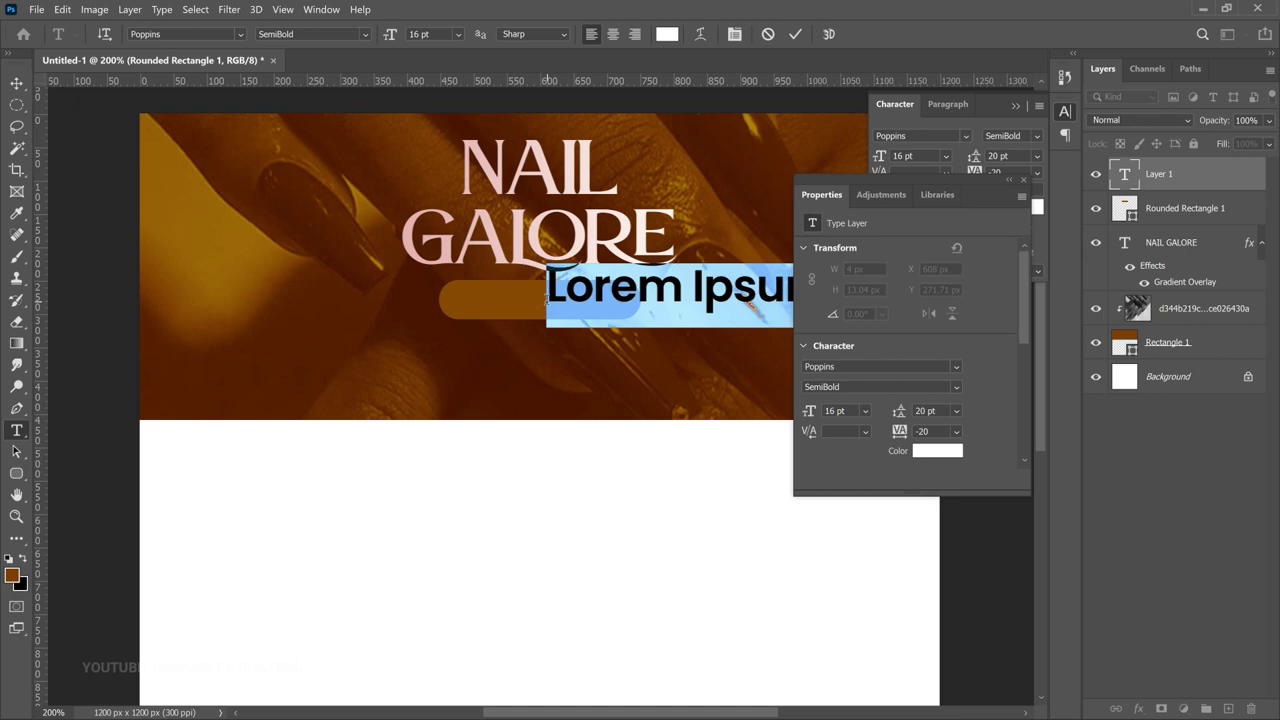
{"action": "type", "text": "servic"}
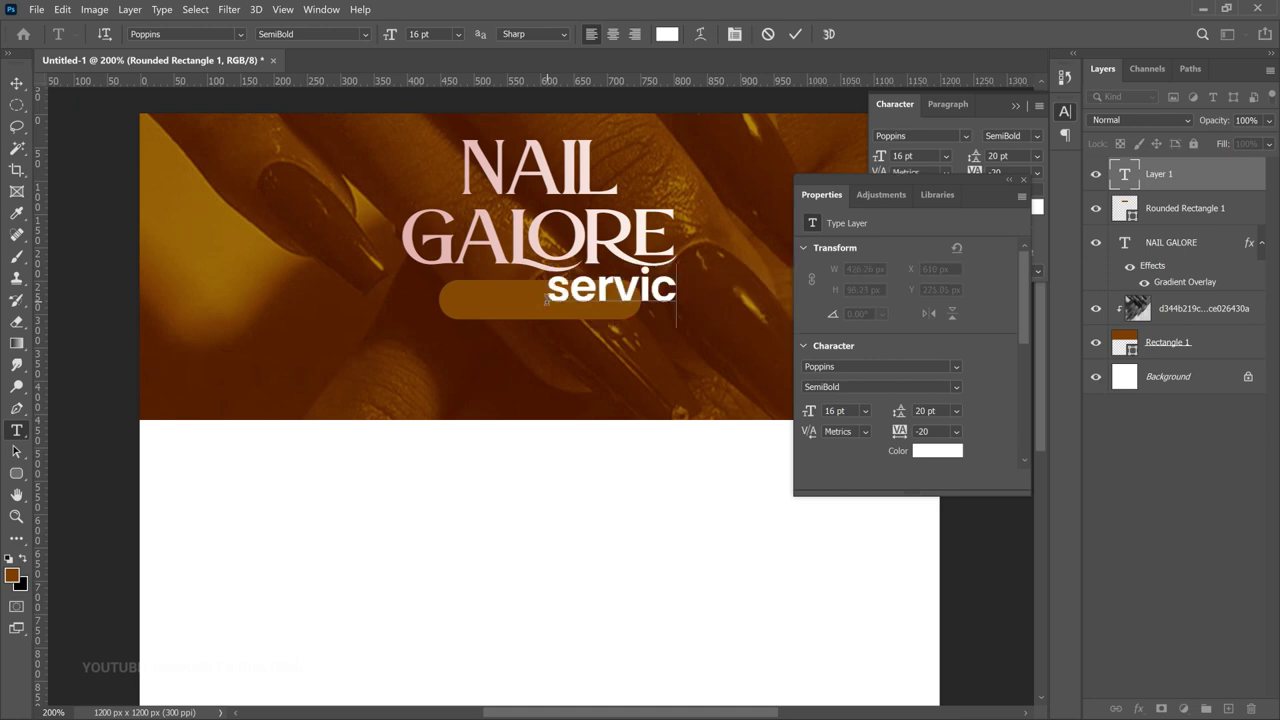
{"action": "type", "text": "es"}
{"action": "key", "text": "ctrl+a"}
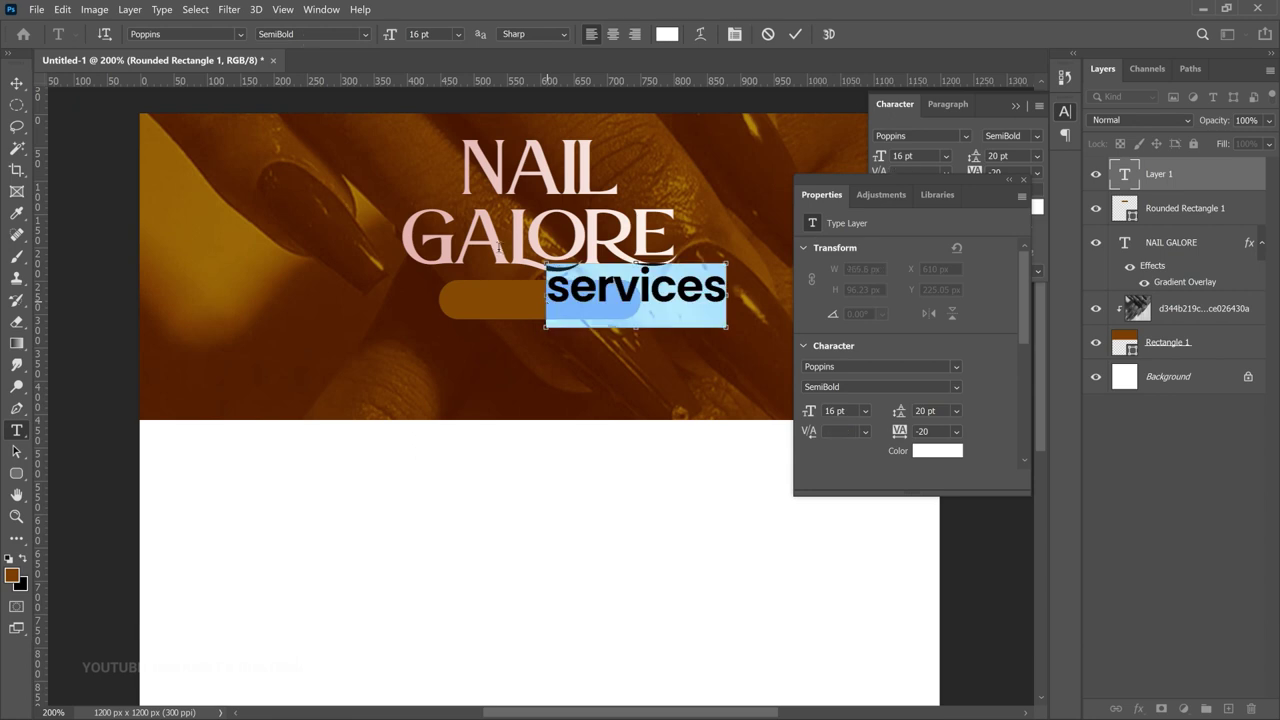
{"action": "left_click", "coordinate": [198, 33]}
{"action": "type", "text": "lover"}
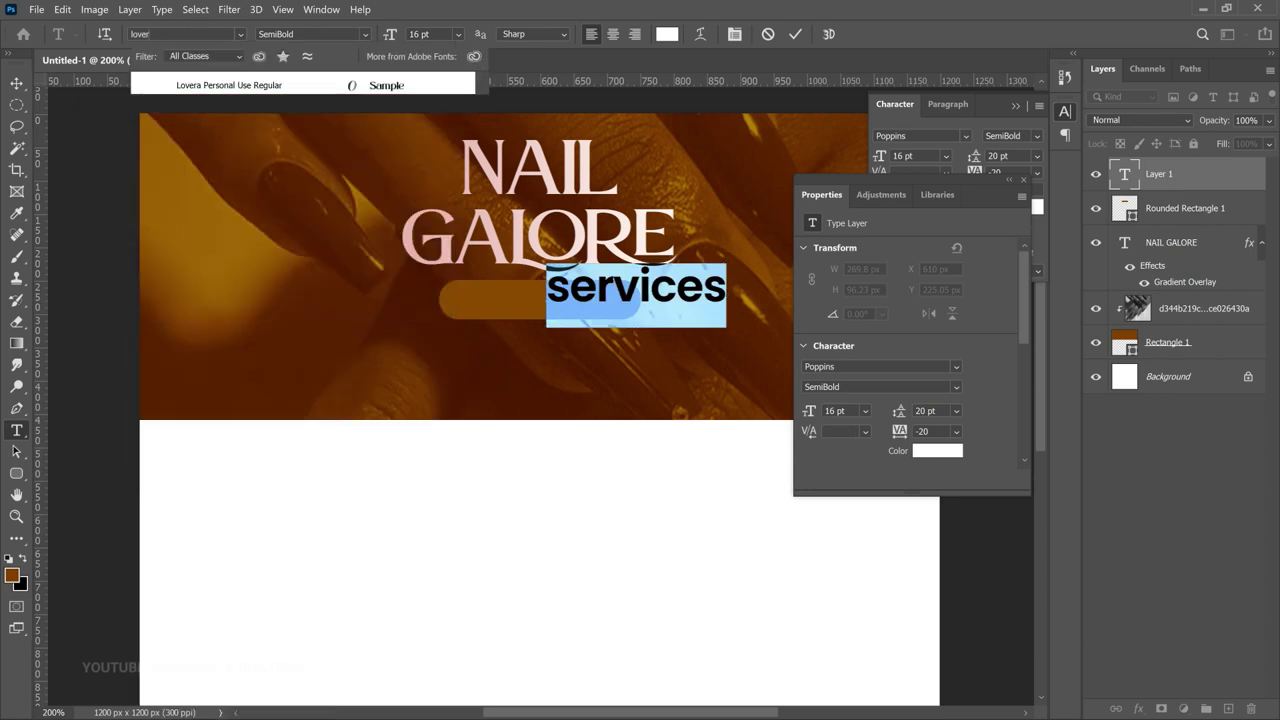
{"action": "key", "text": "Return"}
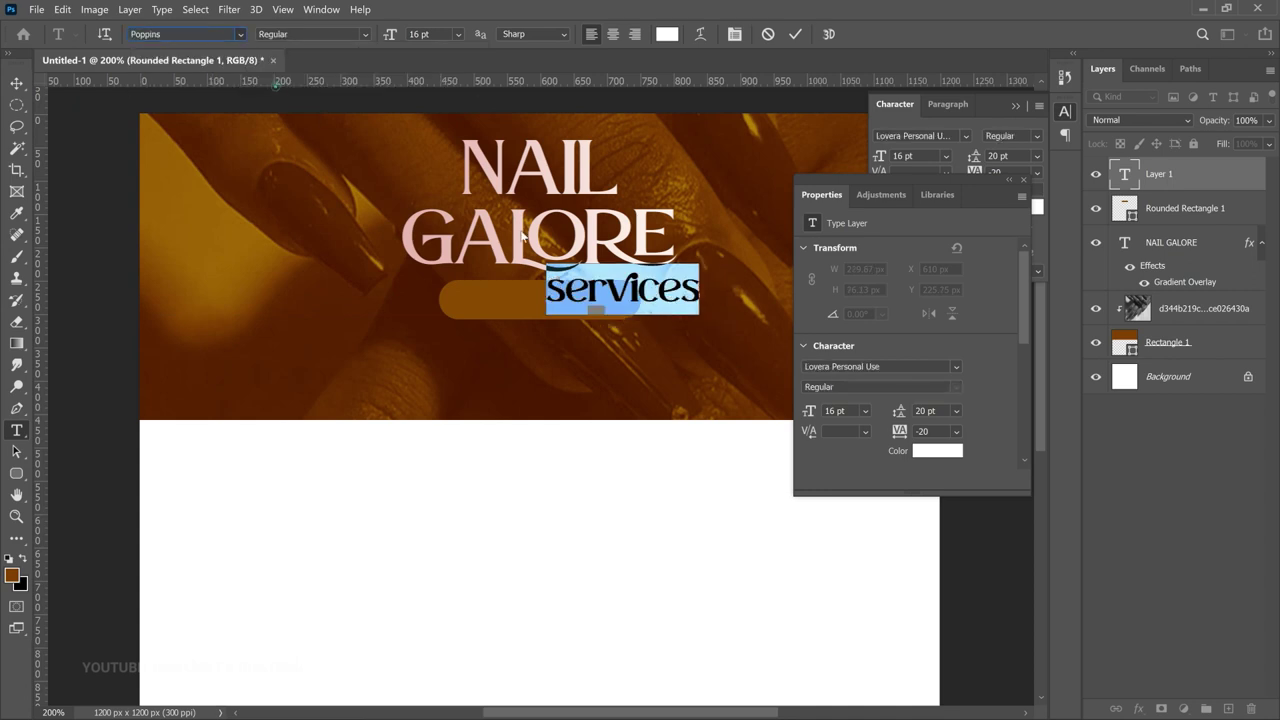
{"action": "left_click", "coordinate": [16, 83]}
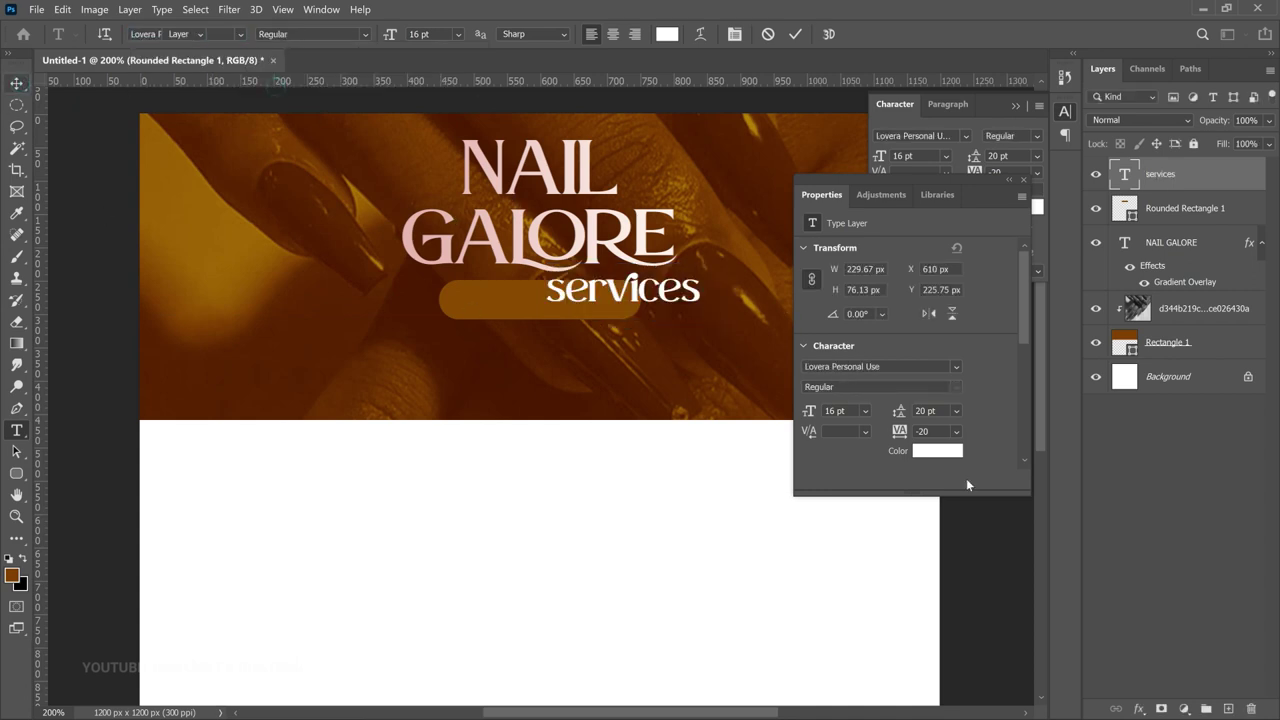
Step: Scale the "services" text down to about 13.11 pt, center it horizontally on the canvas and nudge it up inside the pill shape
{"action": "key", "text": "ctrl+t"}
{"action": "left_click_drag", "start_coordinate": [701, 269], "coordinate": [581, 300]}
{"action": "key", "text": "Return"}
{"action": "key", "text": "ctrl+a"}
{"action": "left_click", "coordinate": [381, 35]}
{"action": "key", "text": "ctrl+d"}
{"action": "key", "text": "Up"}
{"action": "key", "text": "Up"}
{"action": "key", "text": "Up"}
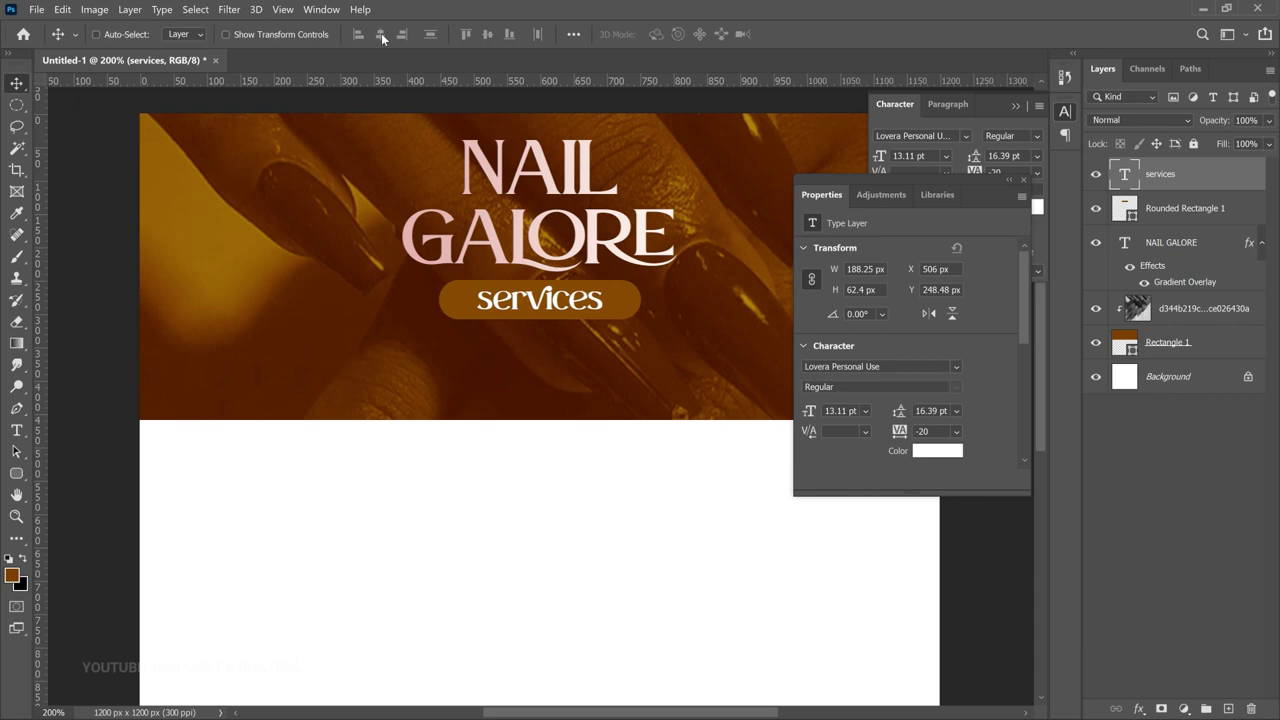
Step: Extend the banner rectangle's lower edge downward to about 103.2% of its height
{"action": "right_click", "coordinate": [486, 290]}
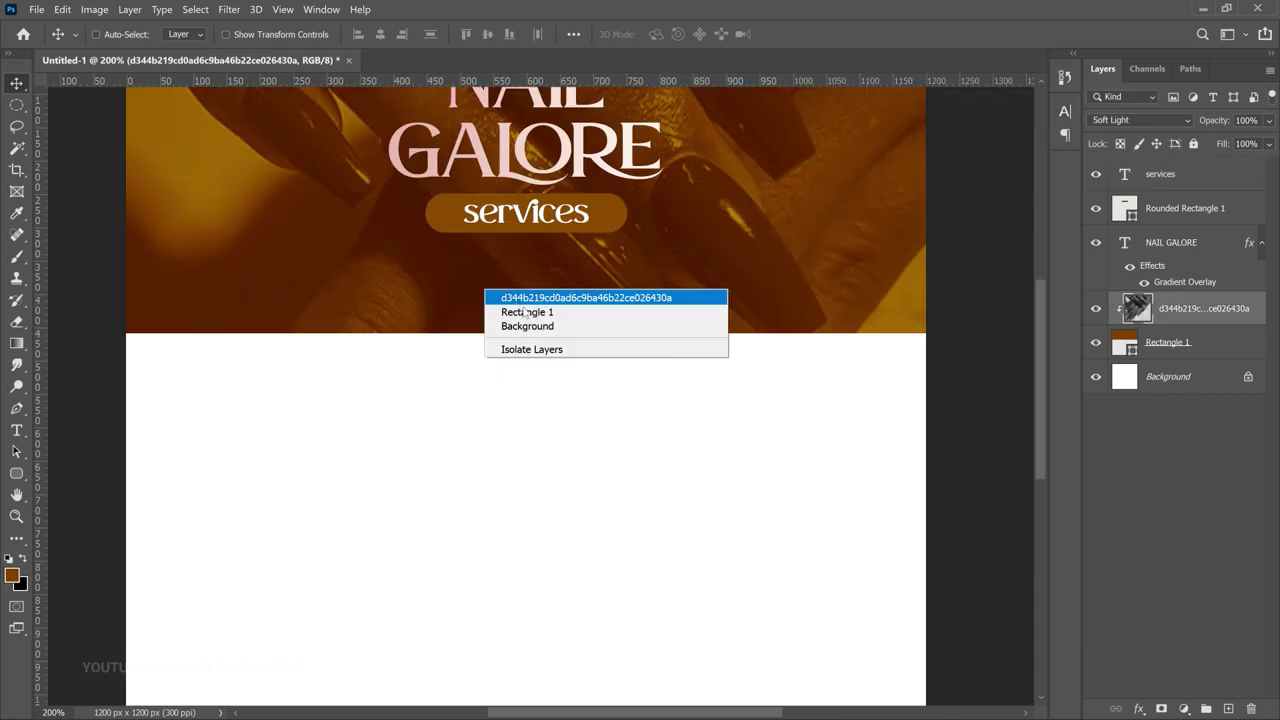
{"action": "left_click", "coordinate": [500, 311]}
{"action": "key", "text": "ctrl+t"}
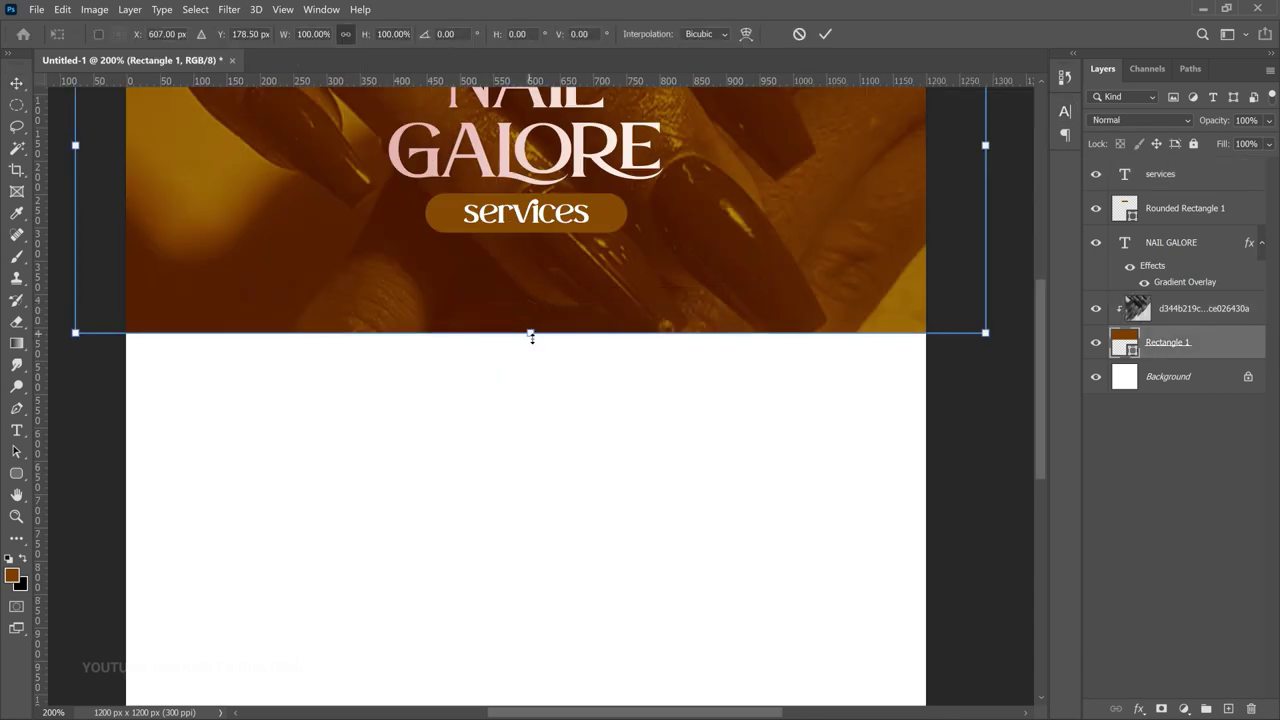
{"action": "left_click_drag", "start_coordinate": [531, 337], "coordinate": [531, 345]}
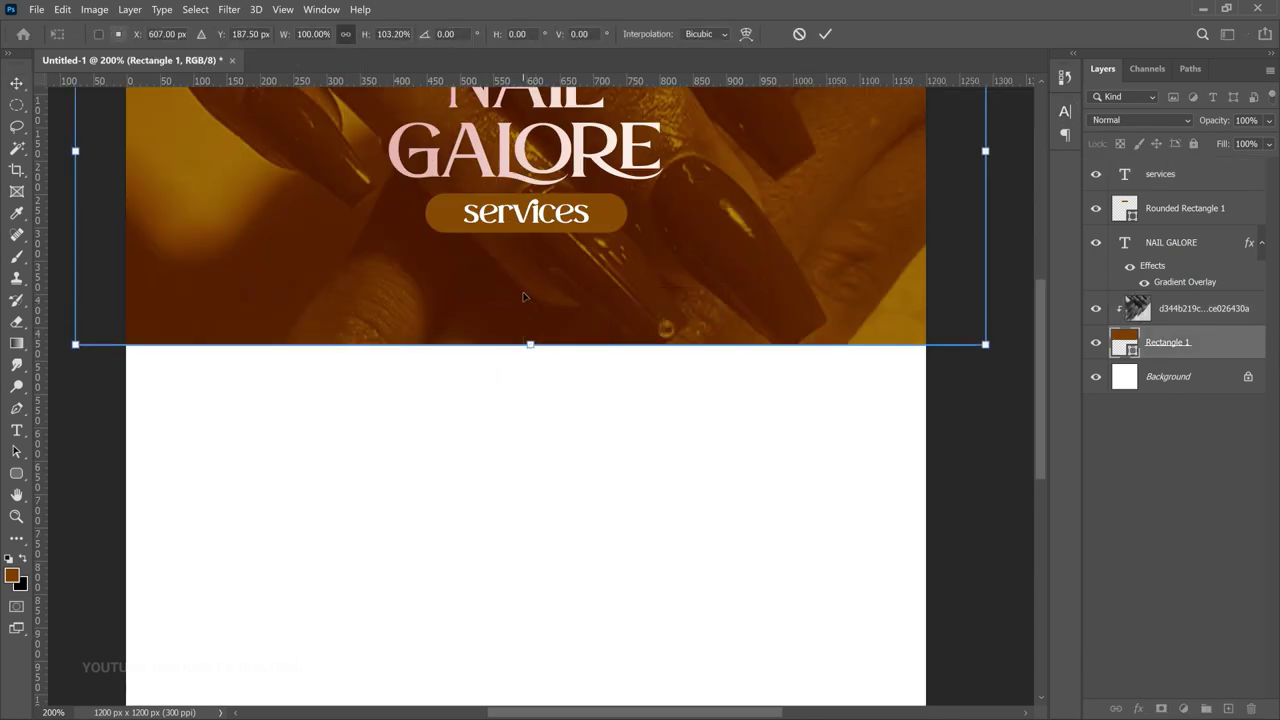
{"action": "key", "text": "Return"}
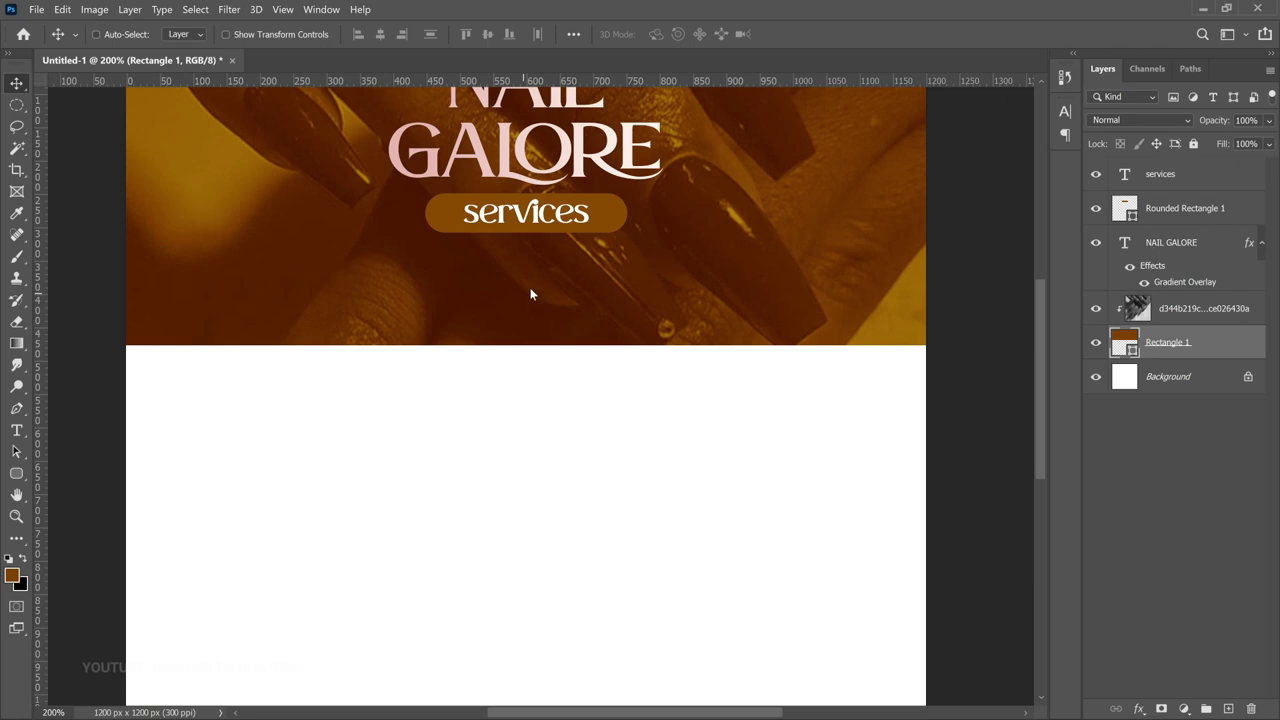
Step: Paste the two-line nail services list below the pill shape as Poppins Medium text, center-aligned
{"action": "key", "text": "ctrl+t"}
{"action": "key", "text": "t"}
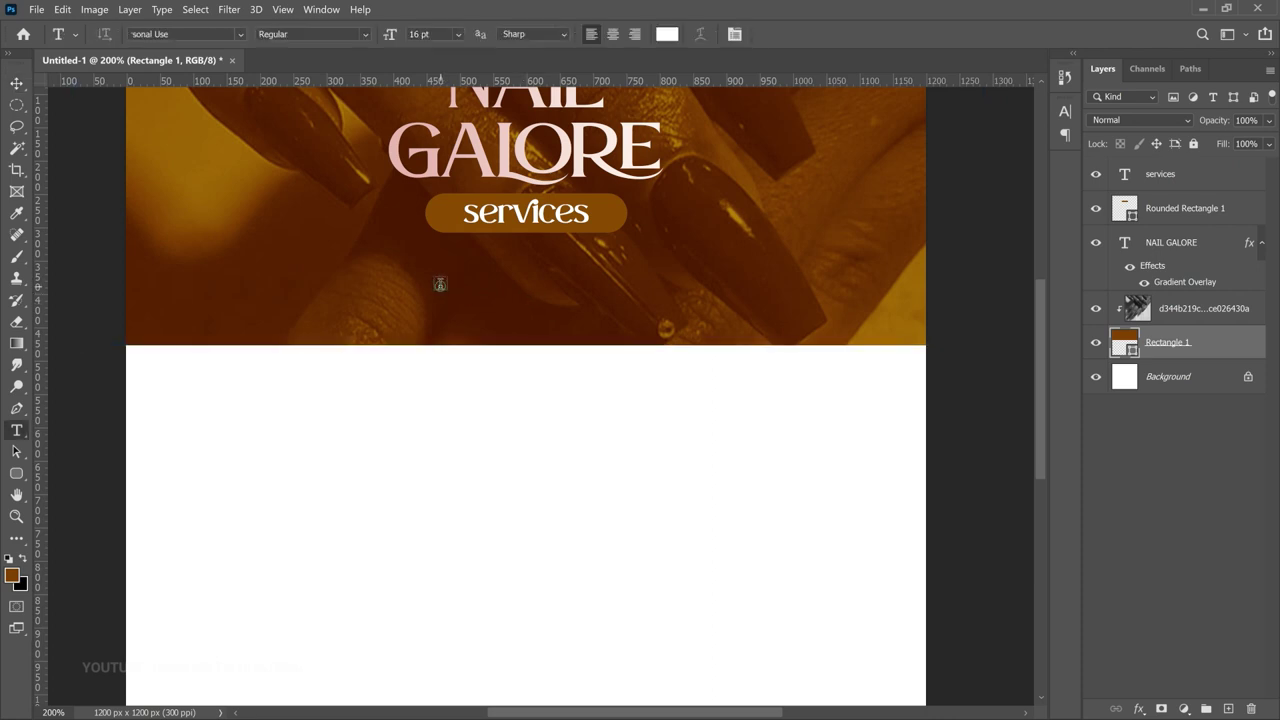
{"action": "left_click", "coordinate": [439, 284]}
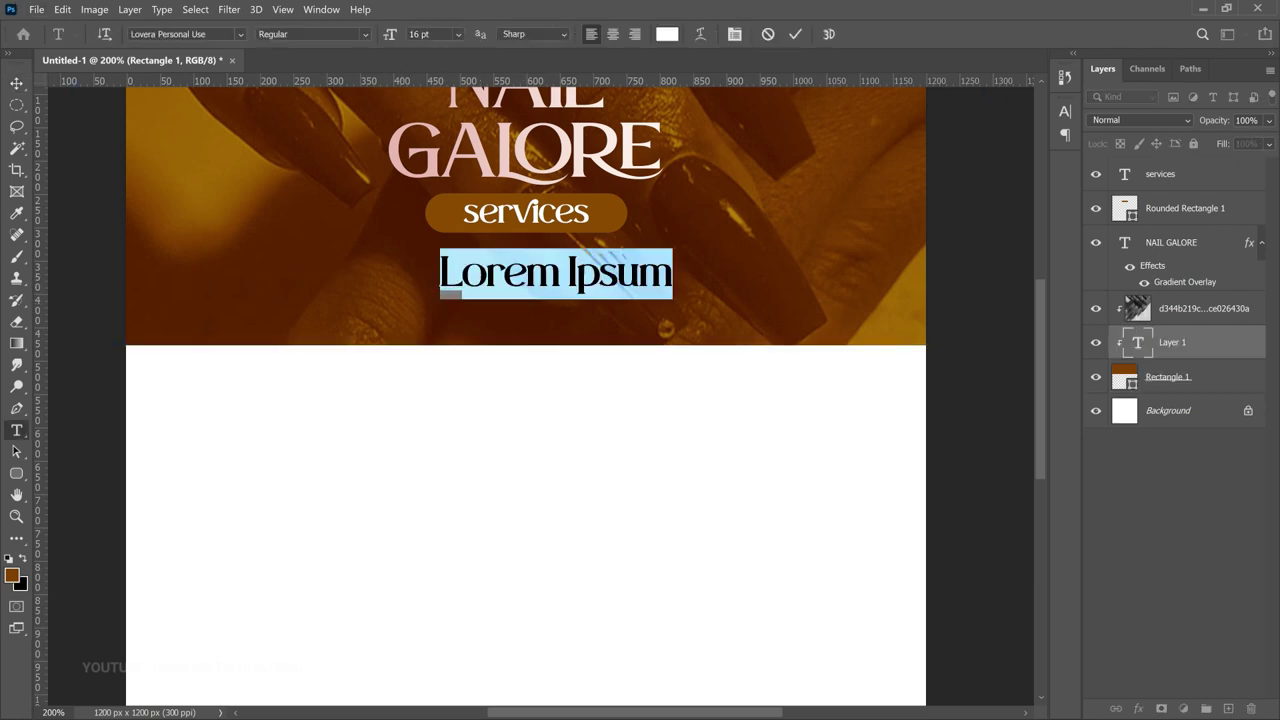
{"action": "left_click", "coordinate": [156, 34]}
{"action": "type", "text": "poppin"}
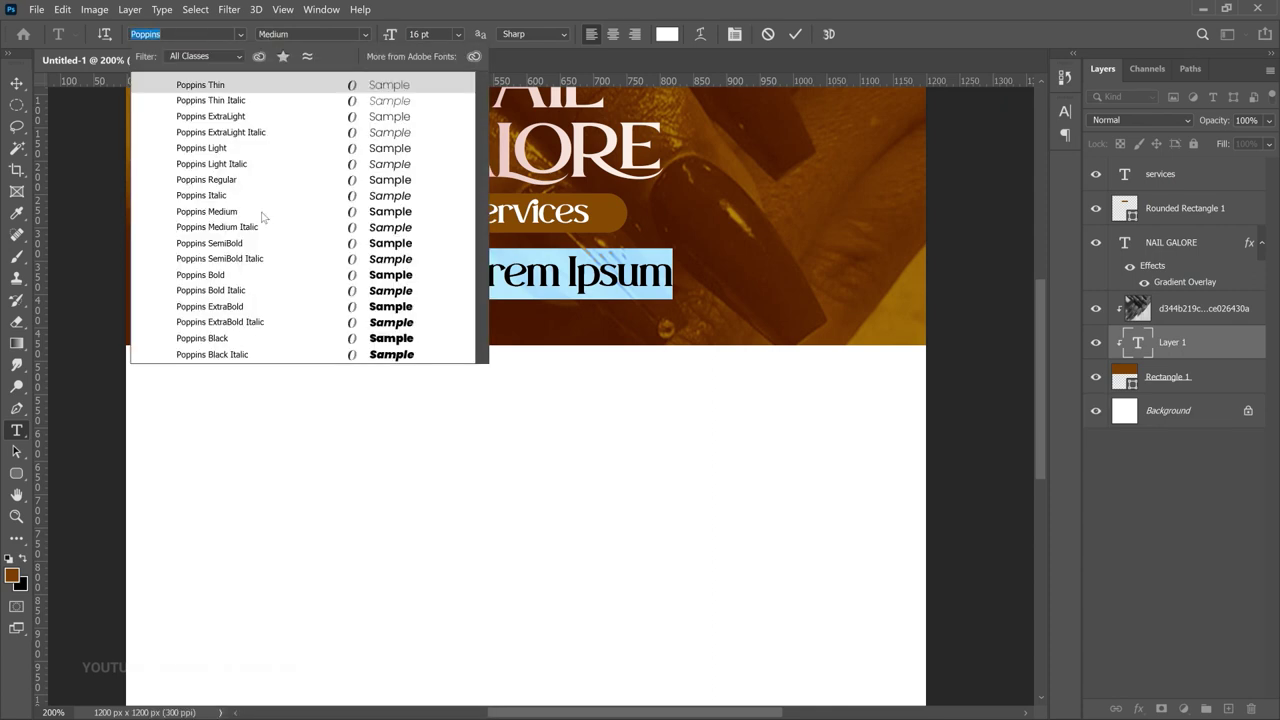
{"action": "key", "text": "ctrl+v"}
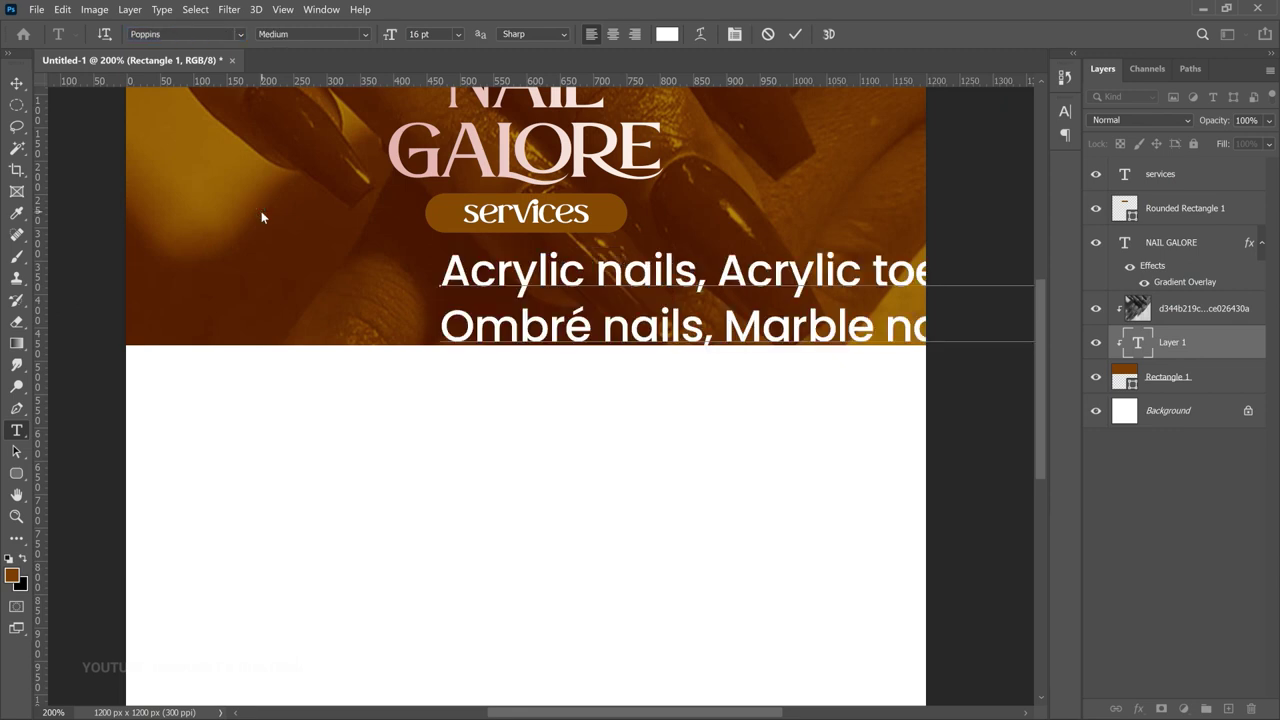
{"action": "key", "text": "ctrl+a"}
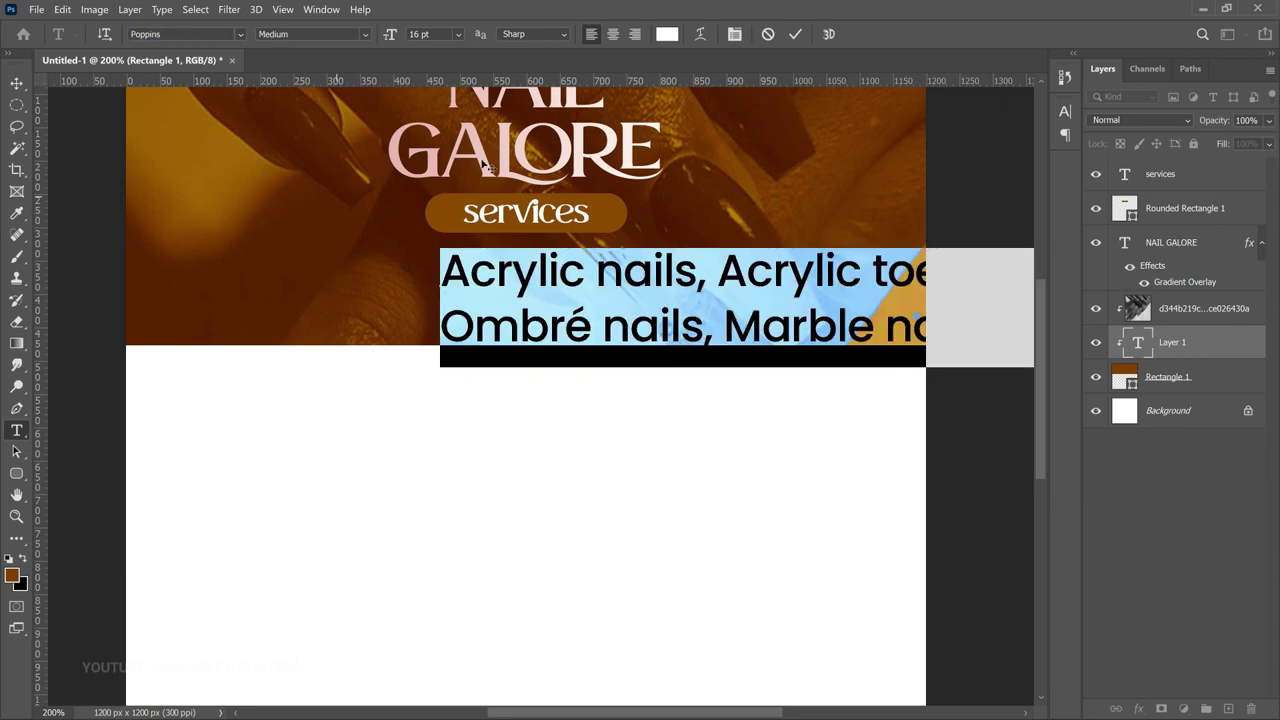
{"action": "left_click", "coordinate": [615, 38]}
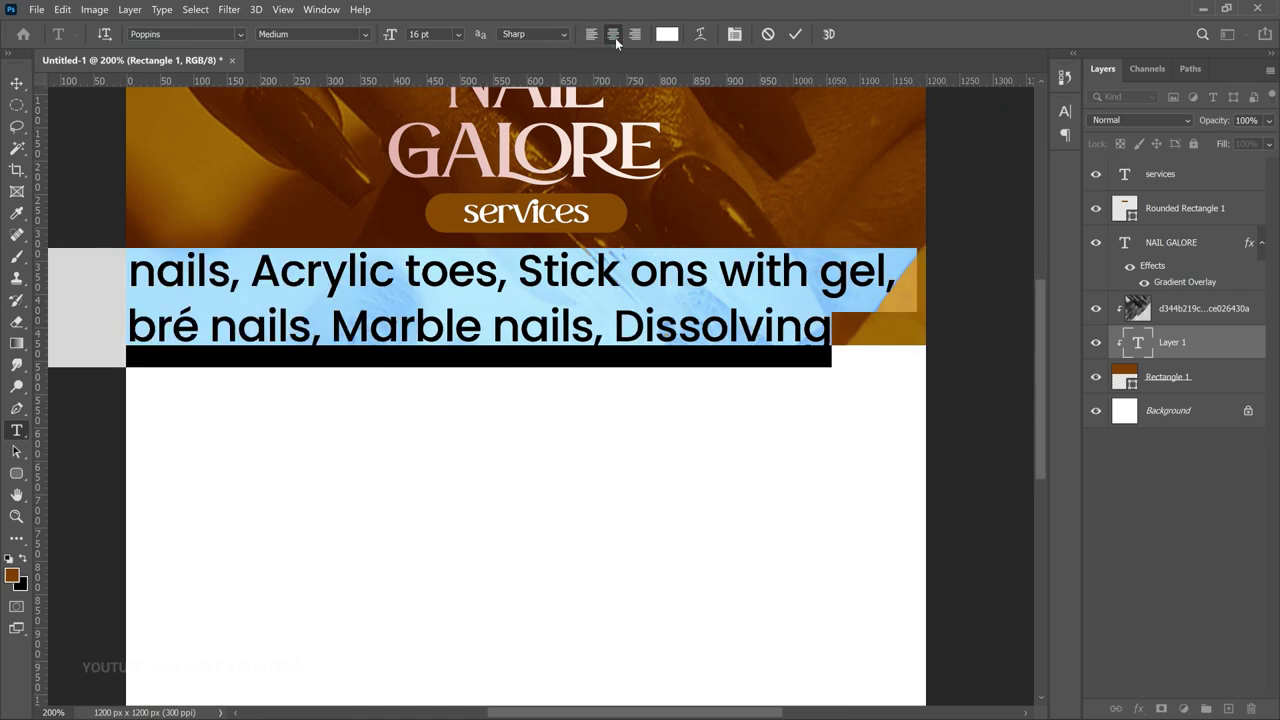
{"action": "key", "text": "ctrl+Return"}
Step: Scale the services list to about 68.68% and center it horizontally on the banner, just below the pill shape
{"action": "left_click", "coordinate": [16, 82]}
{"action": "key", "text": "ctrl+t"}
{"action": "left_click_drag", "start_coordinate": [905, 248], "coordinate": [609, 286]}
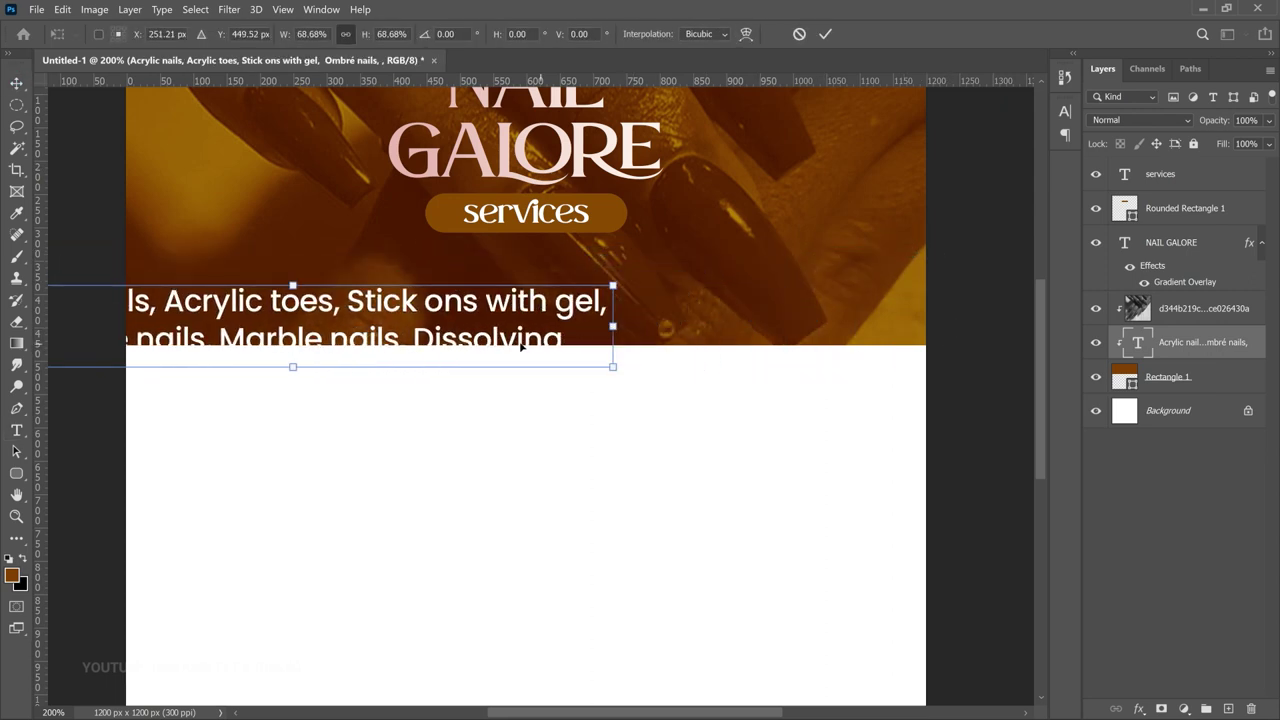
{"action": "key", "text": "Return"}
{"action": "left_click", "coordinate": [381, 34]}
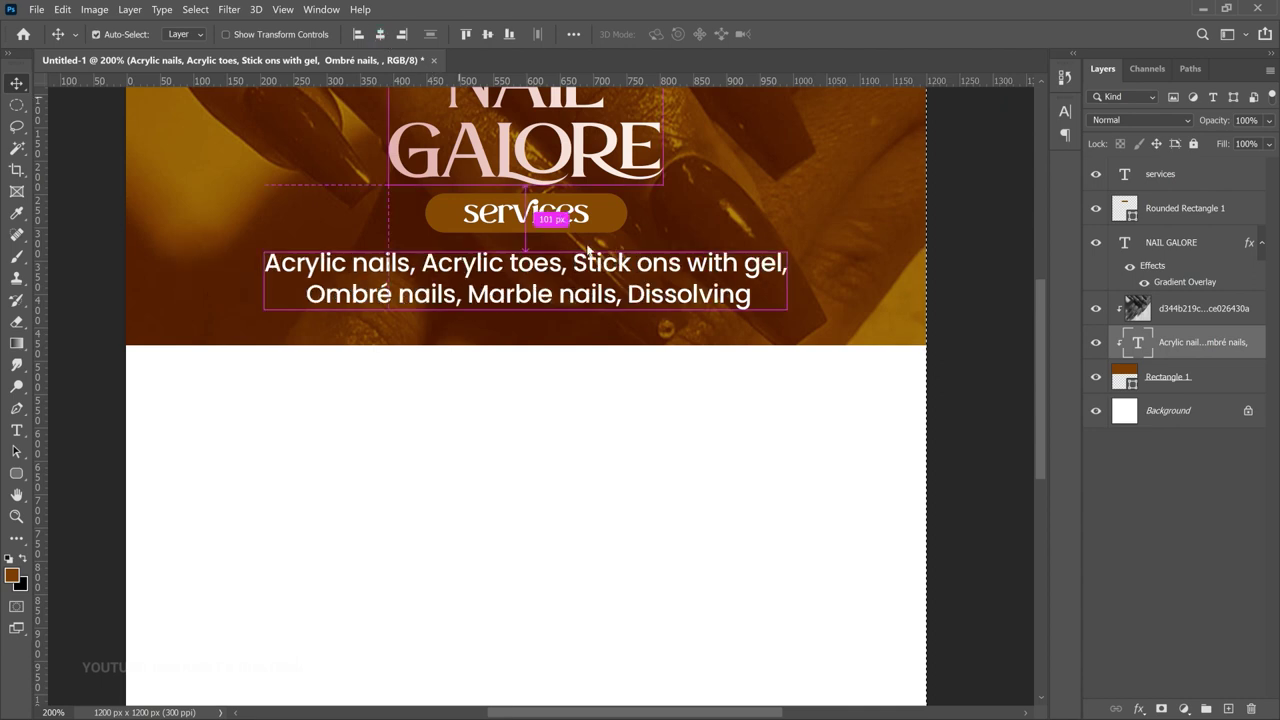
{"action": "left_click_drag", "start_coordinate": [665, 272], "coordinate": [666, 278]}
Step: Move the services list layer above the NAIL GALORE layer, out of the banner's clipping group
{"action": "key", "text": "ctrl+minus"}
{"action": "key", "text": "z"}
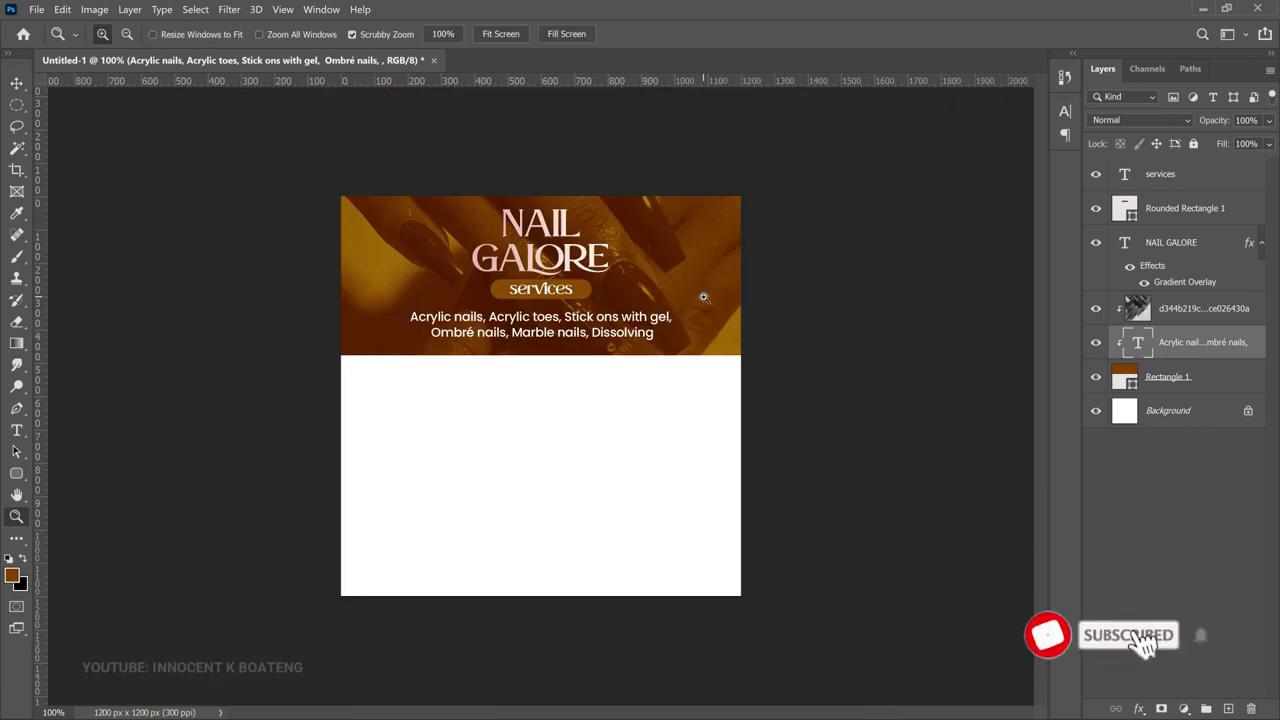
{"action": "left_click_drag", "start_coordinate": [1200, 342], "coordinate": [1150, 228]}
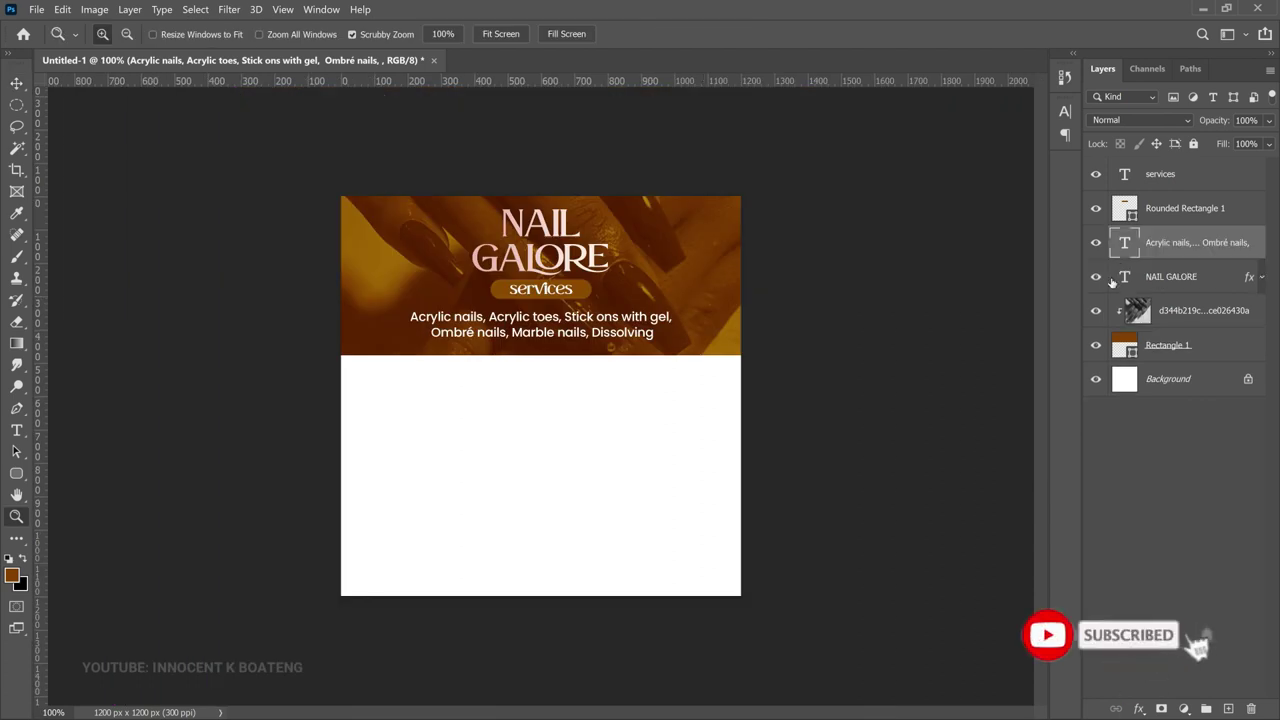
Step: Draw a rectangle about 362 × 424 px in the white area below the banner, above all other layers
{"action": "left_click", "coordinate": [1191, 176]}
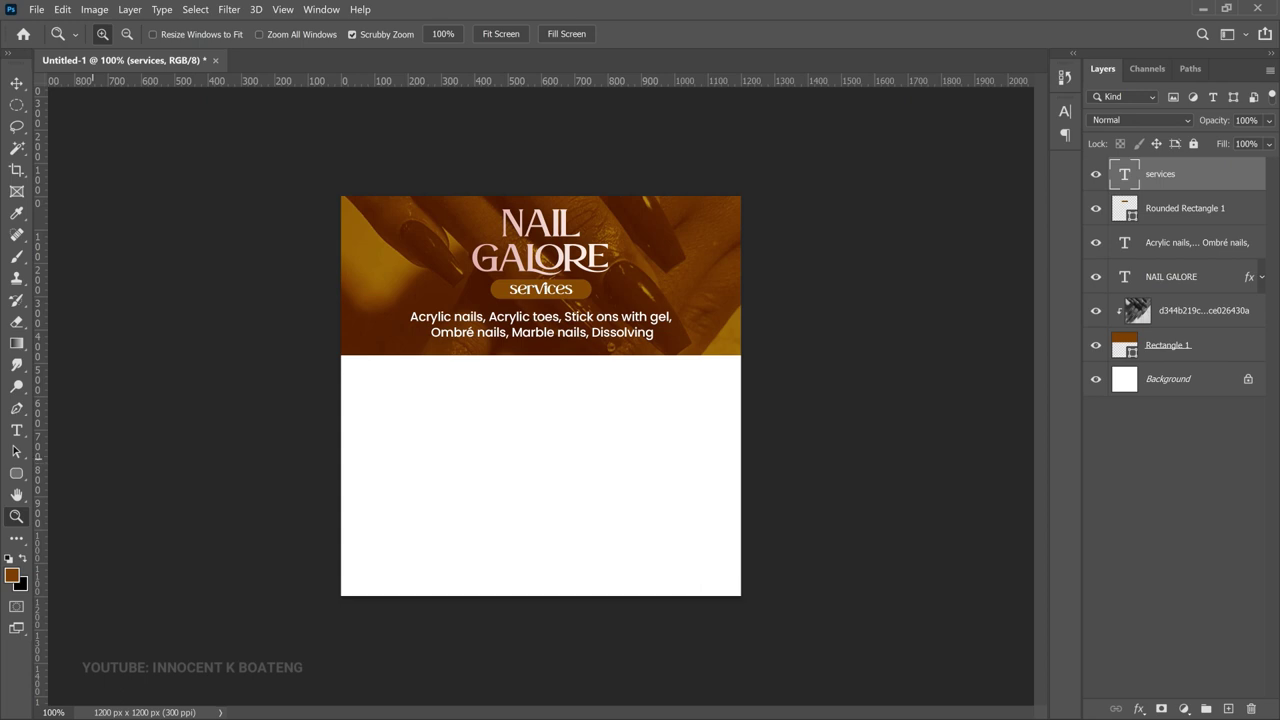
{"action": "left_click", "coordinate": [16, 468]}
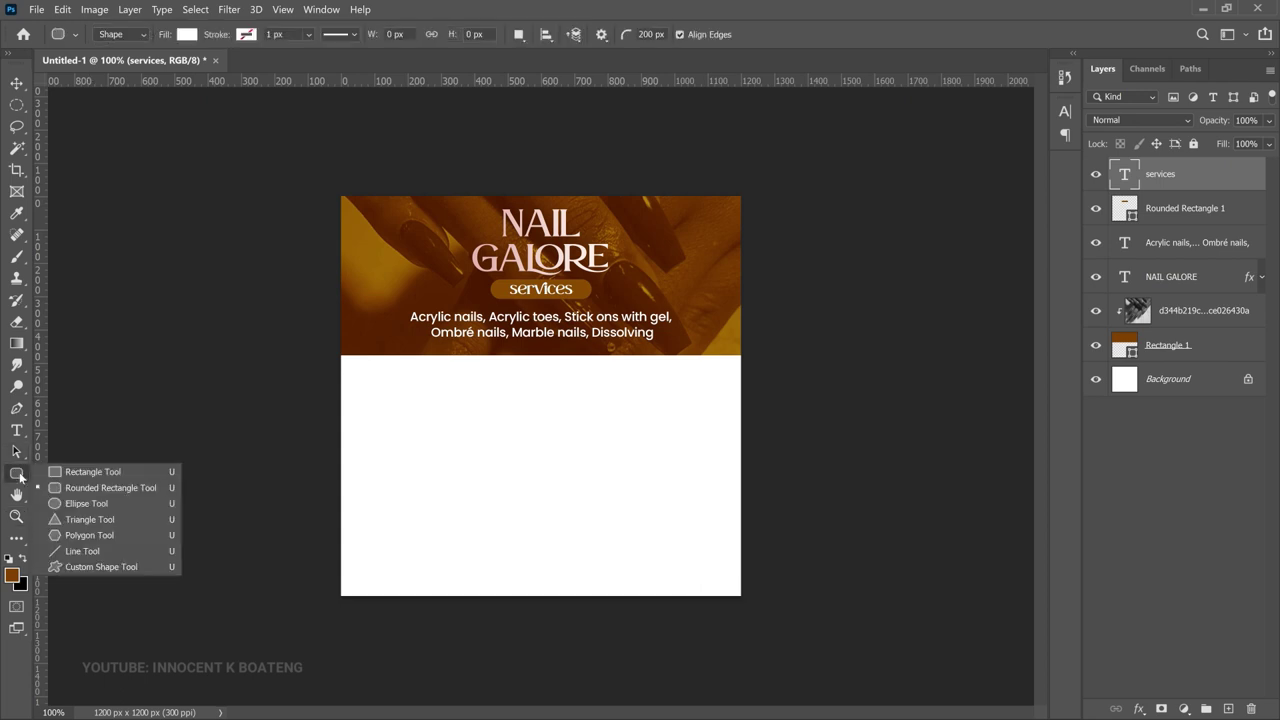
{"action": "left_click", "coordinate": [75, 475]}
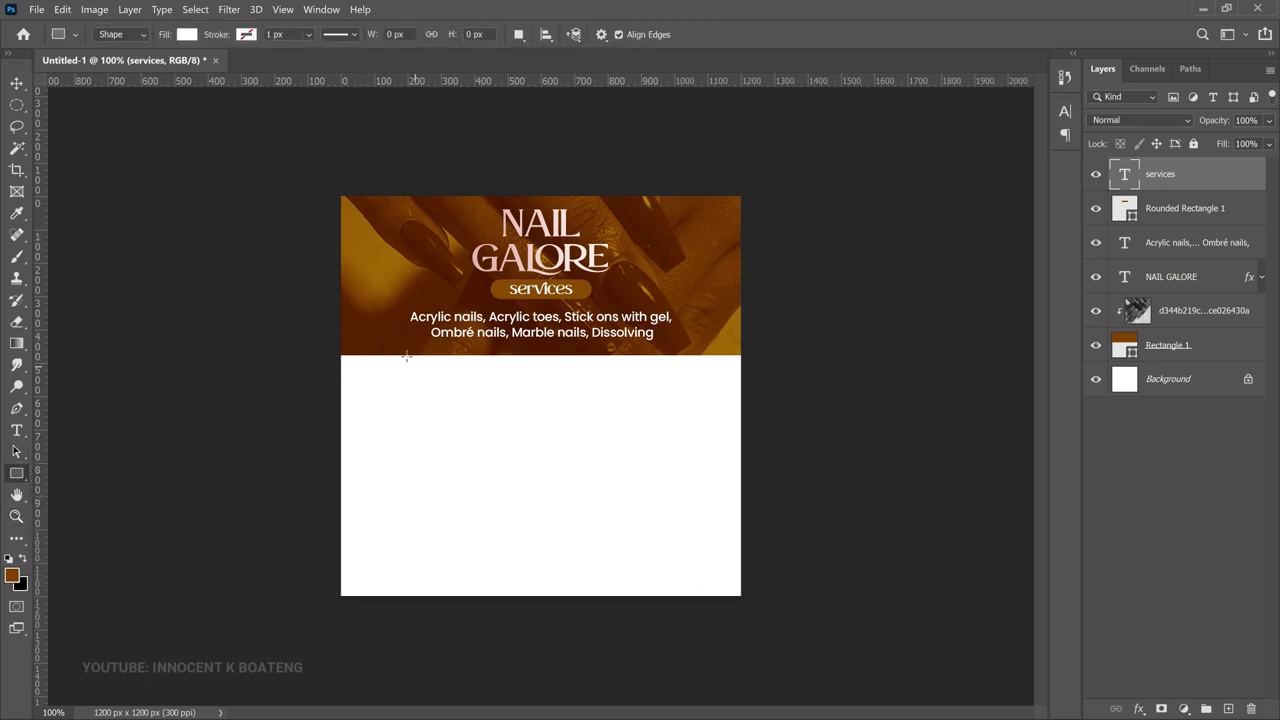
{"action": "left_click_drag", "start_coordinate": [405, 373], "coordinate": [527, 512]}
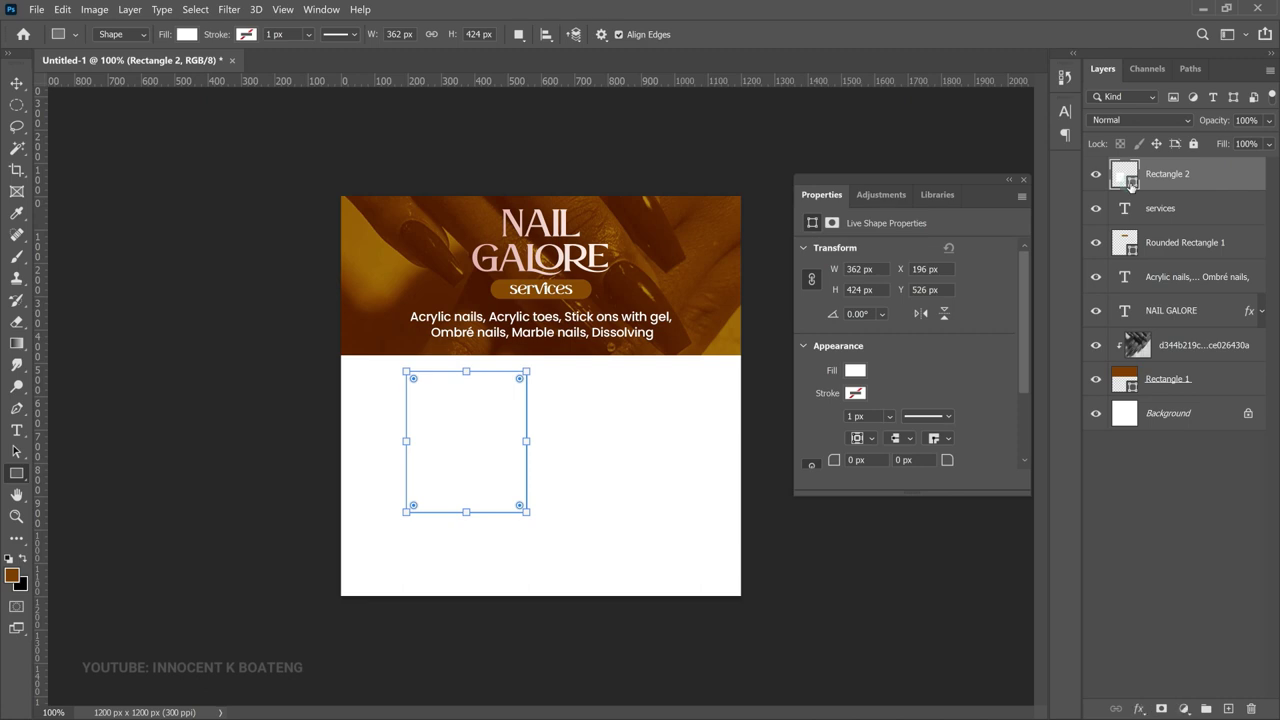
Step: Set the new rectangle's fill color to ec3838 and move it to about X 144 px, Y 515 px
{"action": "double_click", "coordinate": [1125, 175]}
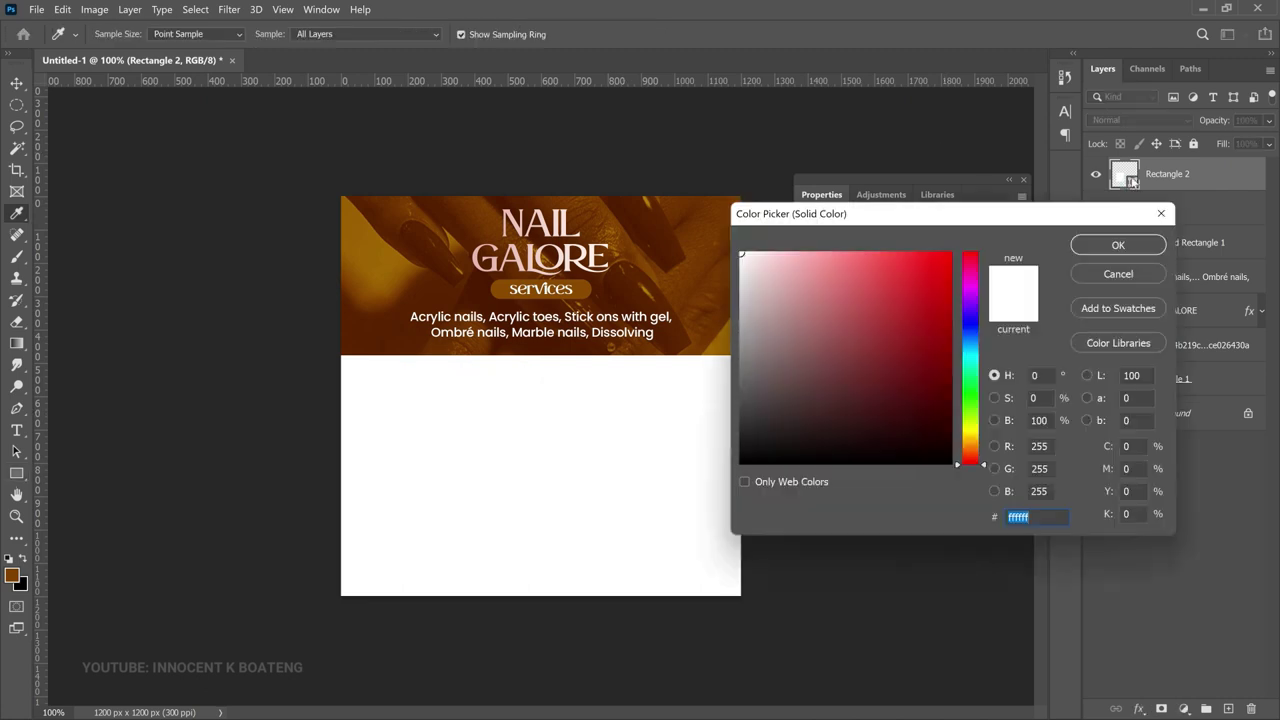
{"action": "type", "text": "ec3838"}
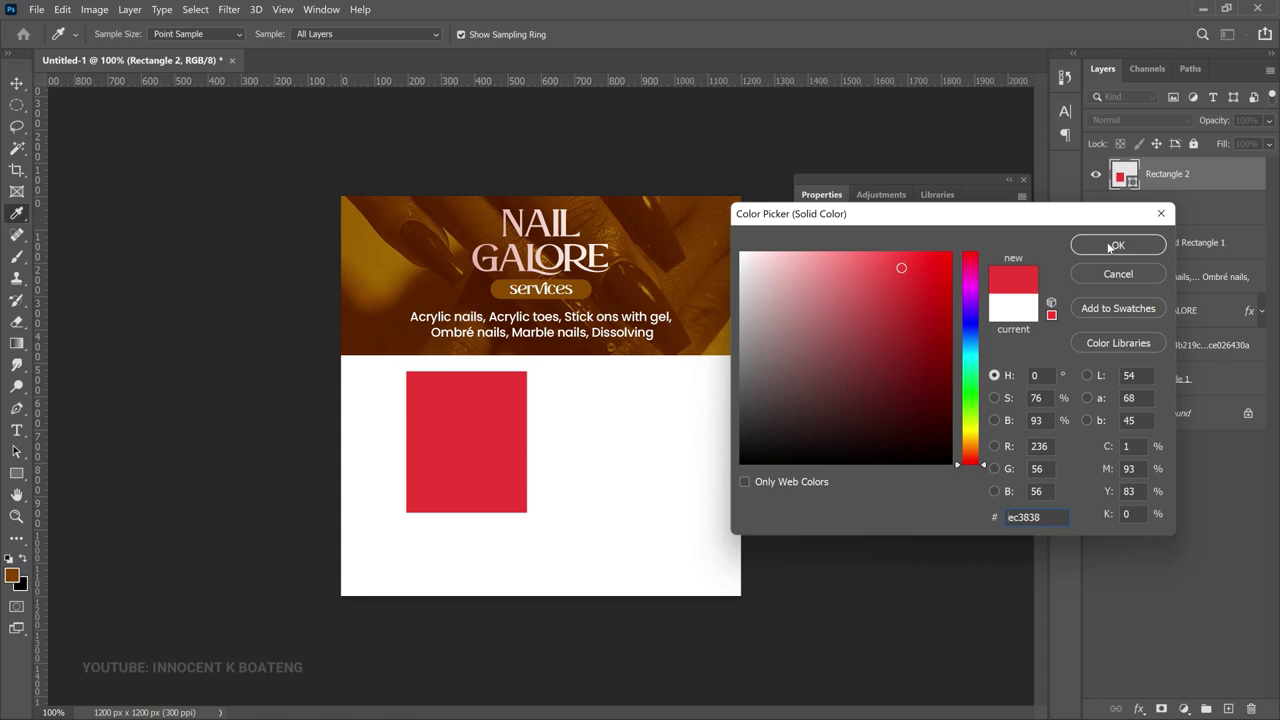
{"action": "key", "text": "Return"}
{"action": "key", "text": "v"}
{"action": "left_click_drag", "start_coordinate": [511, 412], "coordinate": [472, 412]}
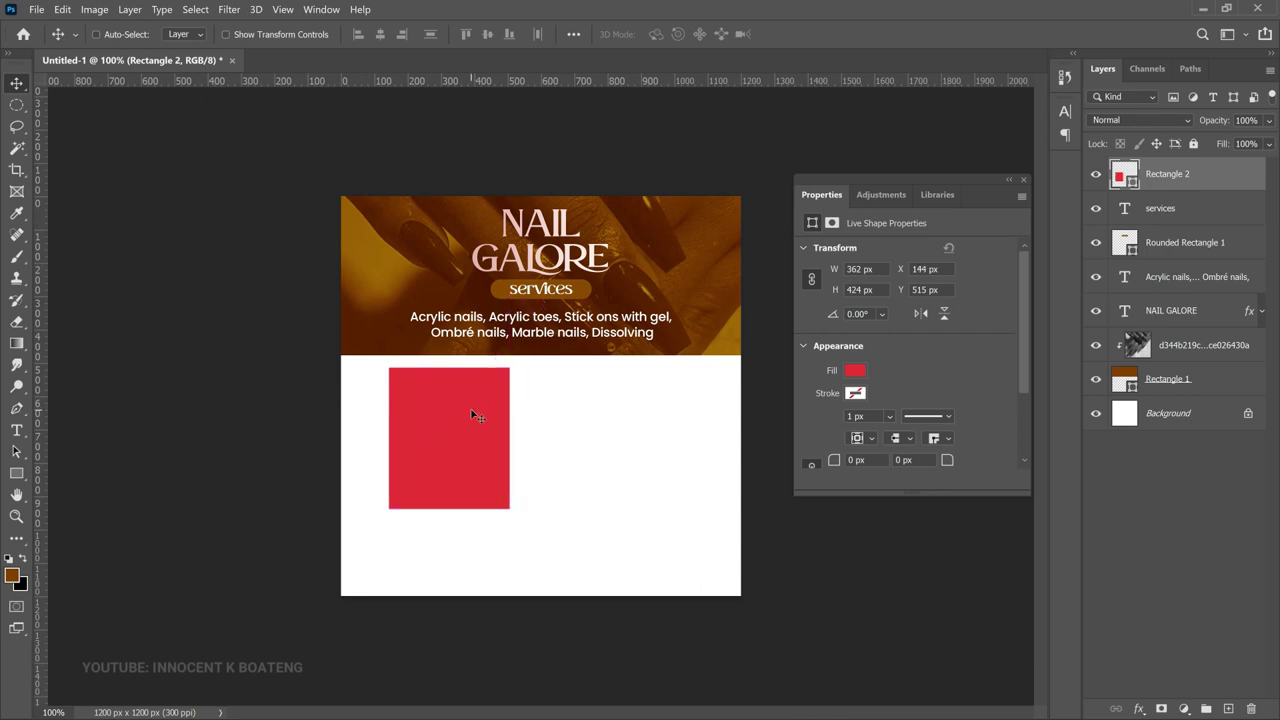
Step: Duplicate the red rectangle and place the copy to its right with a narrow gap, at about X 517 px
{"action": "key", "text": "ctrl+j"}
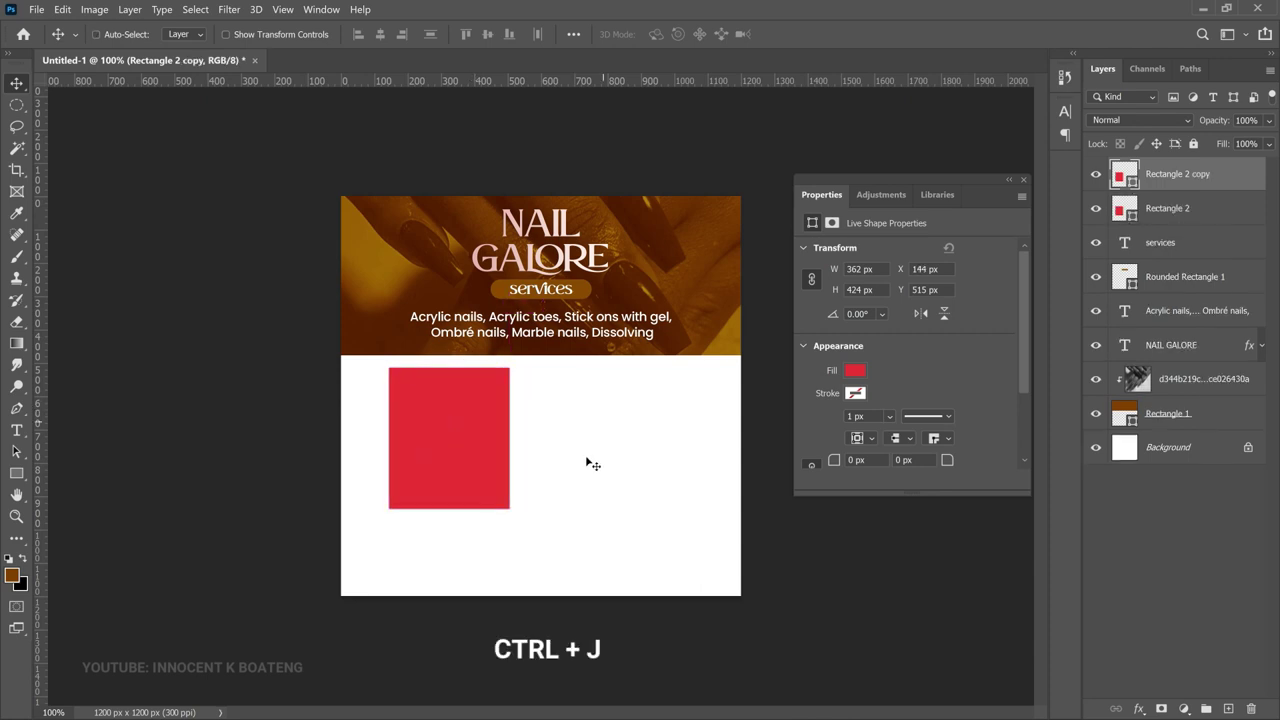
{"action": "left_click_drag", "start_coordinate": [455, 436], "coordinate": [561, 455]}
{"action": "key", "text": "Left"}
{"action": "key", "text": "Left"}
{"action": "key", "text": "Left"}
{"action": "key", "text": "Left"}
{"action": "key", "text": "Left"}
{"action": "key", "text": "Left"}
{"action": "key", "text": "Left"}
{"action": "key", "text": "Left"}
{"action": "key", "text": "Left"}
{"action": "key", "text": "Left"}
{"action": "key", "text": "Left"}
{"action": "key", "text": "Left"}
{"action": "key", "text": "Left"}
{"action": "key", "text": "Left"}
{"action": "key", "text": "Left"}
{"action": "key", "text": "Left"}
{"action": "key", "text": "ctrl"}
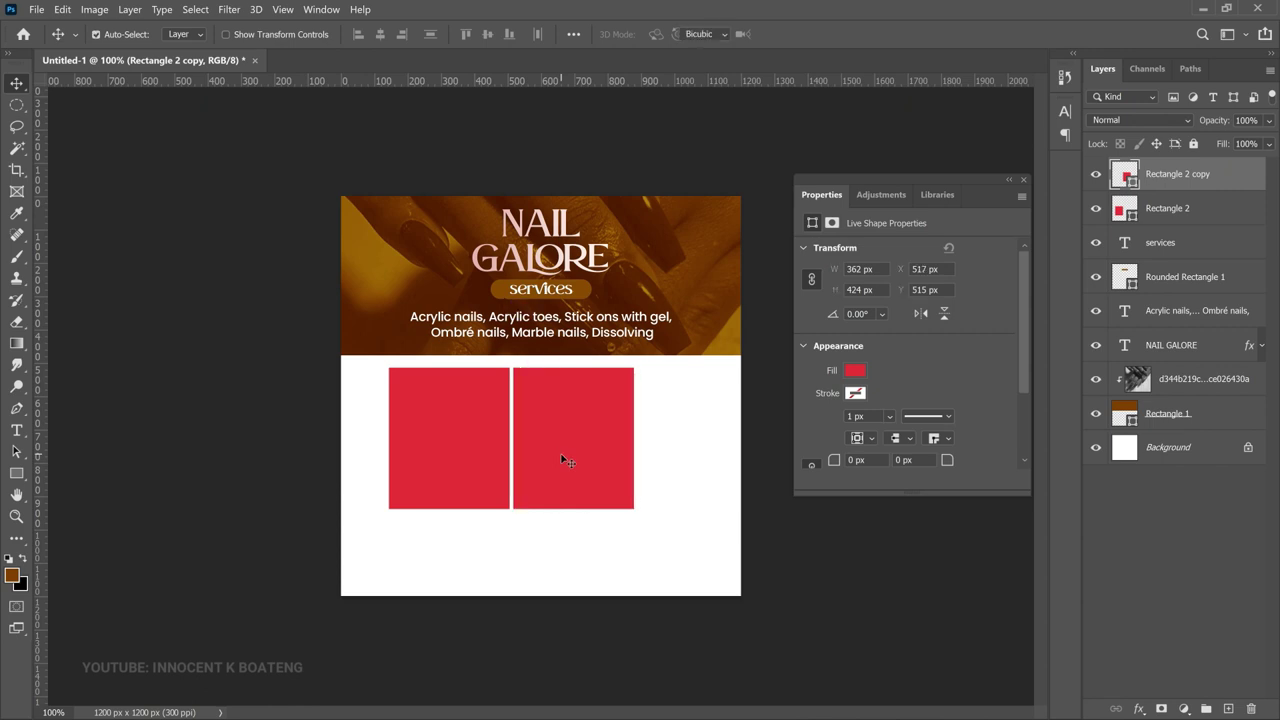
Step: Scale the copied rectangle down proportionally to about 215 × 252 px, keeping its top-left corner in place
{"action": "key", "text": "ctrl+t"}
{"action": "left_click_drag", "start_coordinate": [637, 516], "coordinate": [586, 457]}
{"action": "key", "text": "Return"}
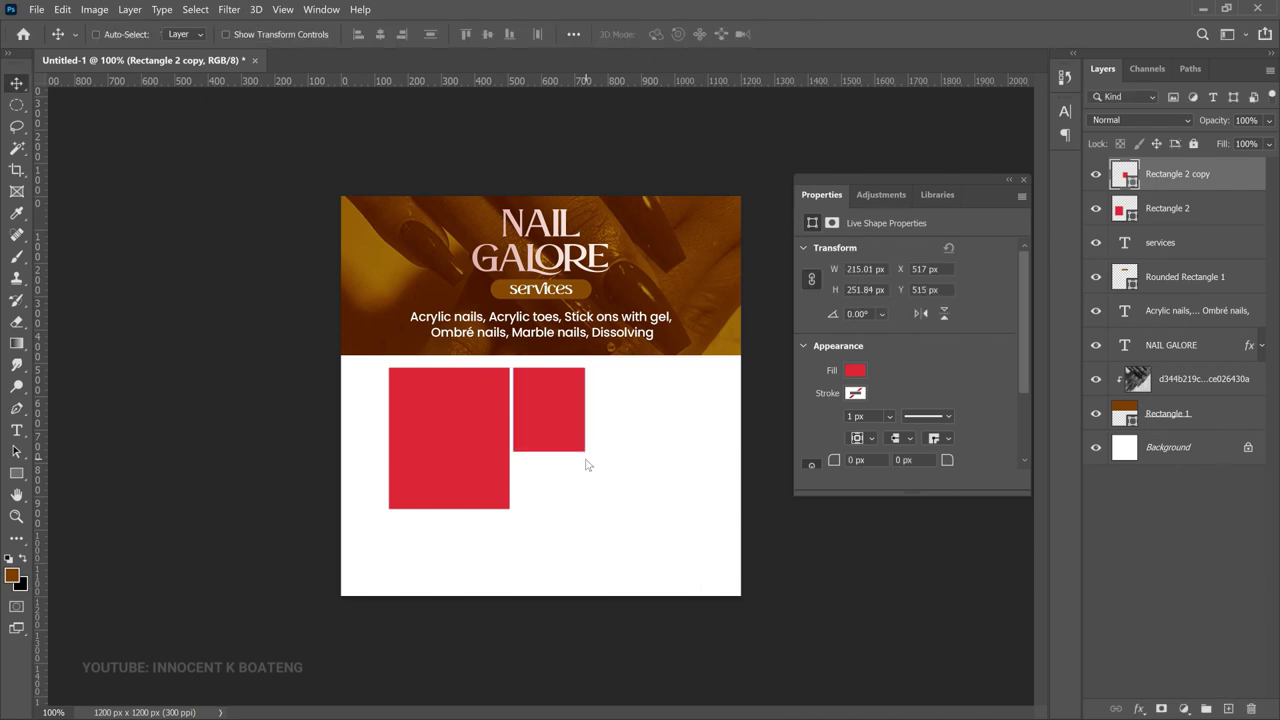
Step: Duplicate the small rectangle to its right at about X 743 px and select both small rectangles
{"action": "key", "text": "ctrl+j"}
{"action": "left_click_drag", "start_coordinate": [575, 414], "coordinate": [622, 415]}
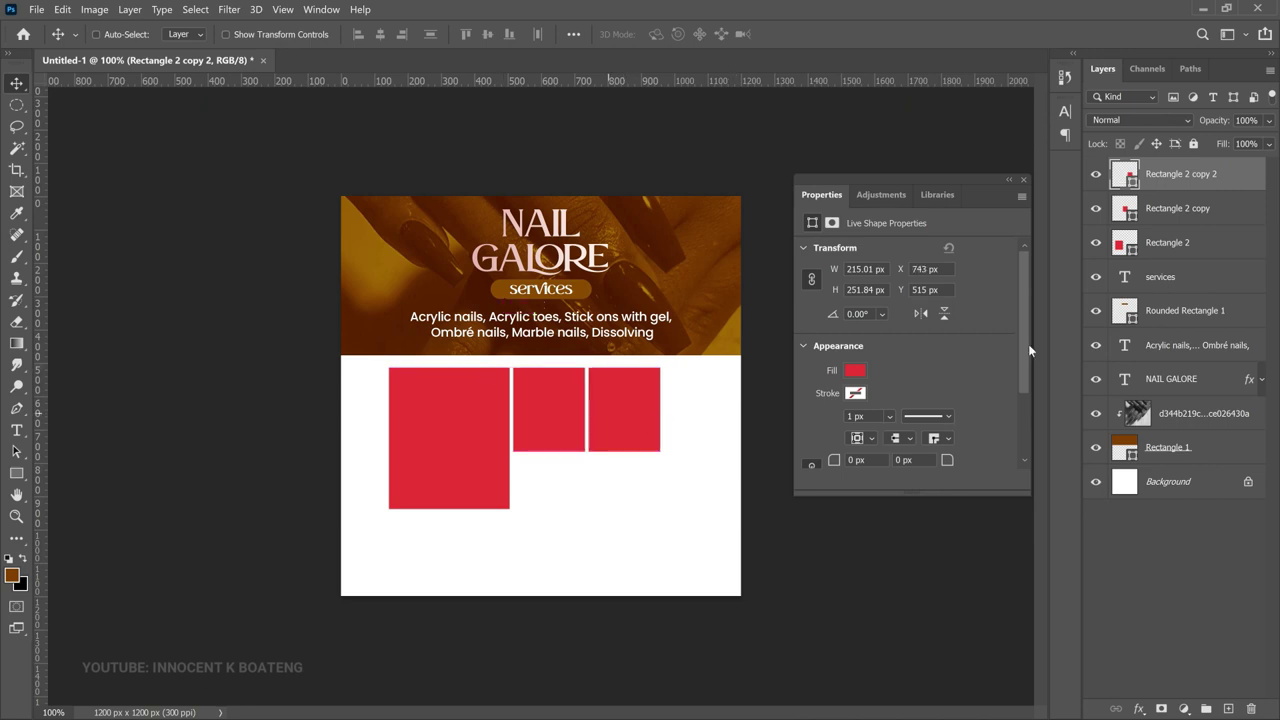
{"action": "left_click", "coordinate": [1195, 214], "text": "shift"}
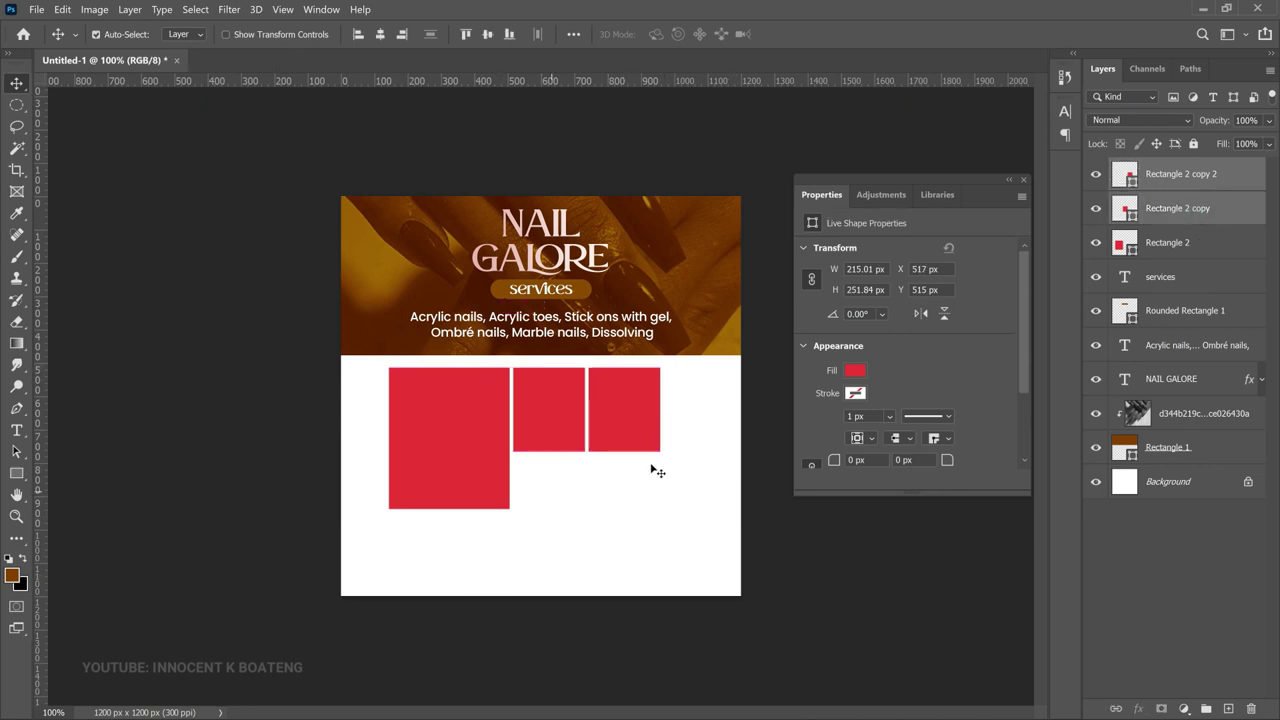
Step: Scale the two selected small rectangles down proportionally to about 387 × 221 px overall, keeping their top-left corner in place
{"action": "key", "text": "ctrl+t"}
{"action": "left_click_drag", "start_coordinate": [659, 452], "coordinate": [641, 441]}
{"action": "key", "text": "Return"}
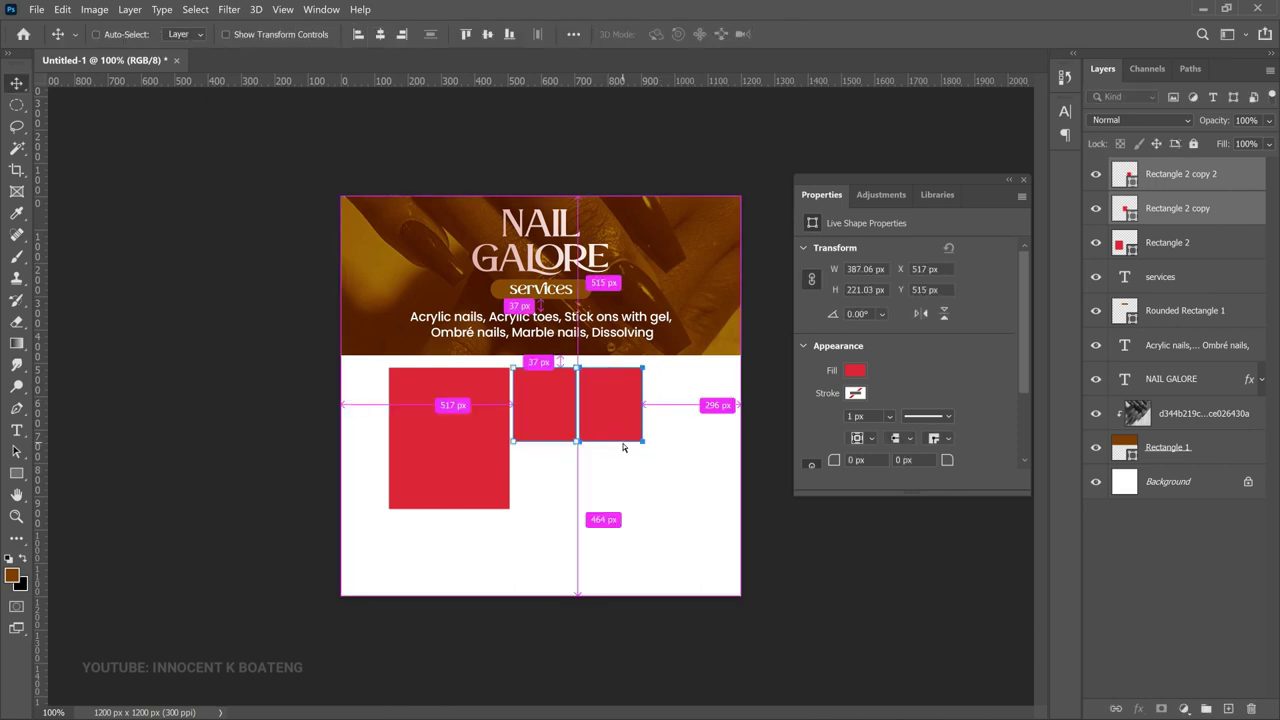
Step: Duplicate the pair of small rectangles and place the copies directly below with a narrow gap, at about X 517 px, Y 748 px
{"action": "key", "text": "ctrl+j"}
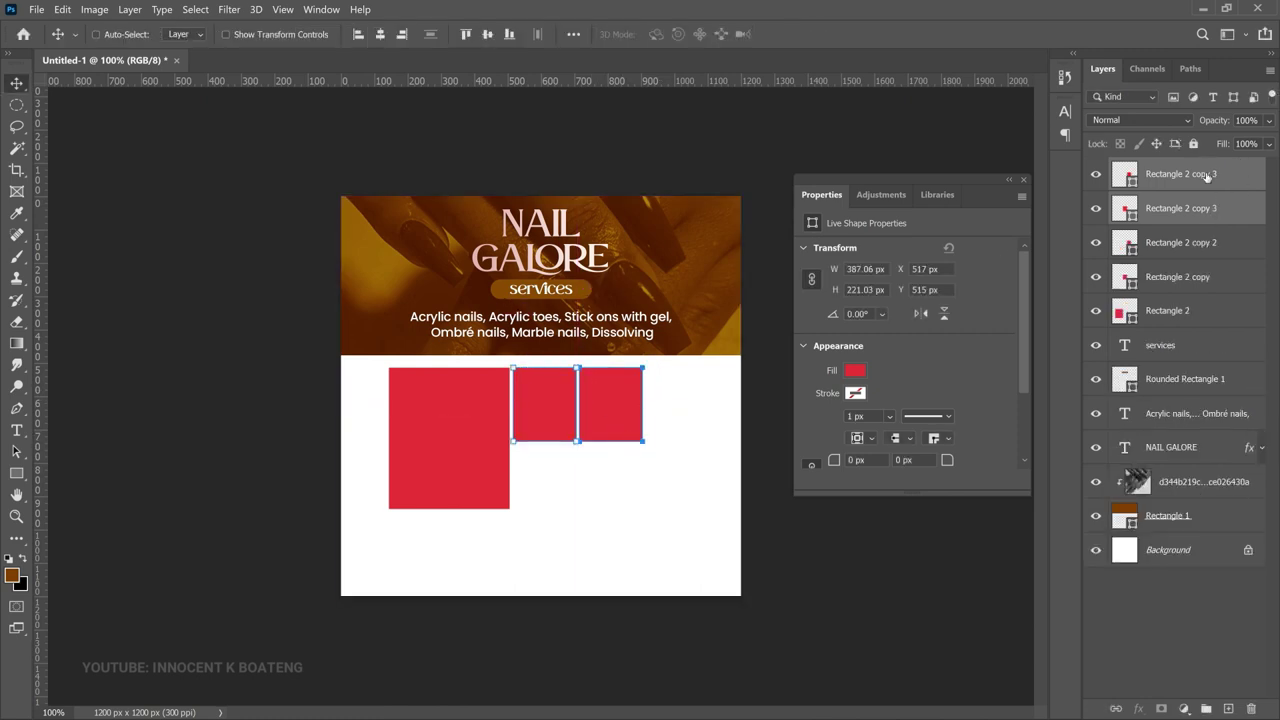
{"action": "left_click_drag", "start_coordinate": [625, 388], "coordinate": [642, 465]}
{"action": "left_click", "coordinate": [593, 453], "text": "ctrl"}
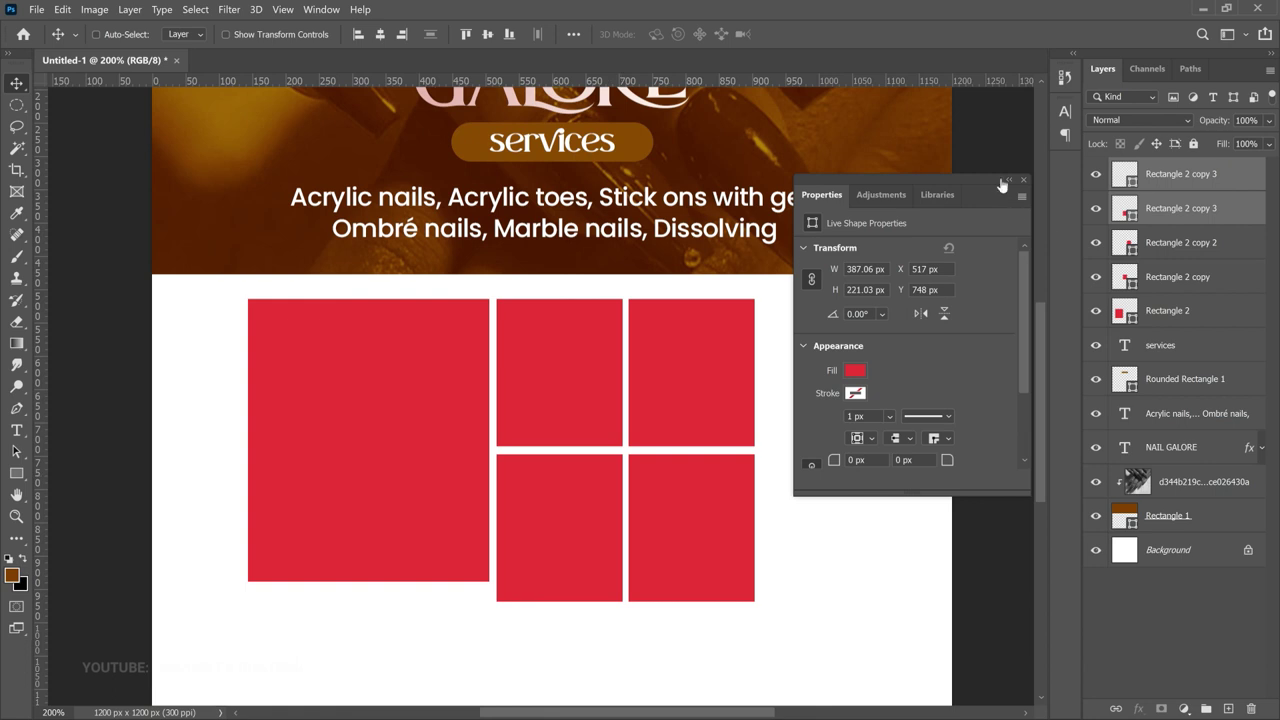
{"action": "left_click", "coordinate": [1023, 179]}
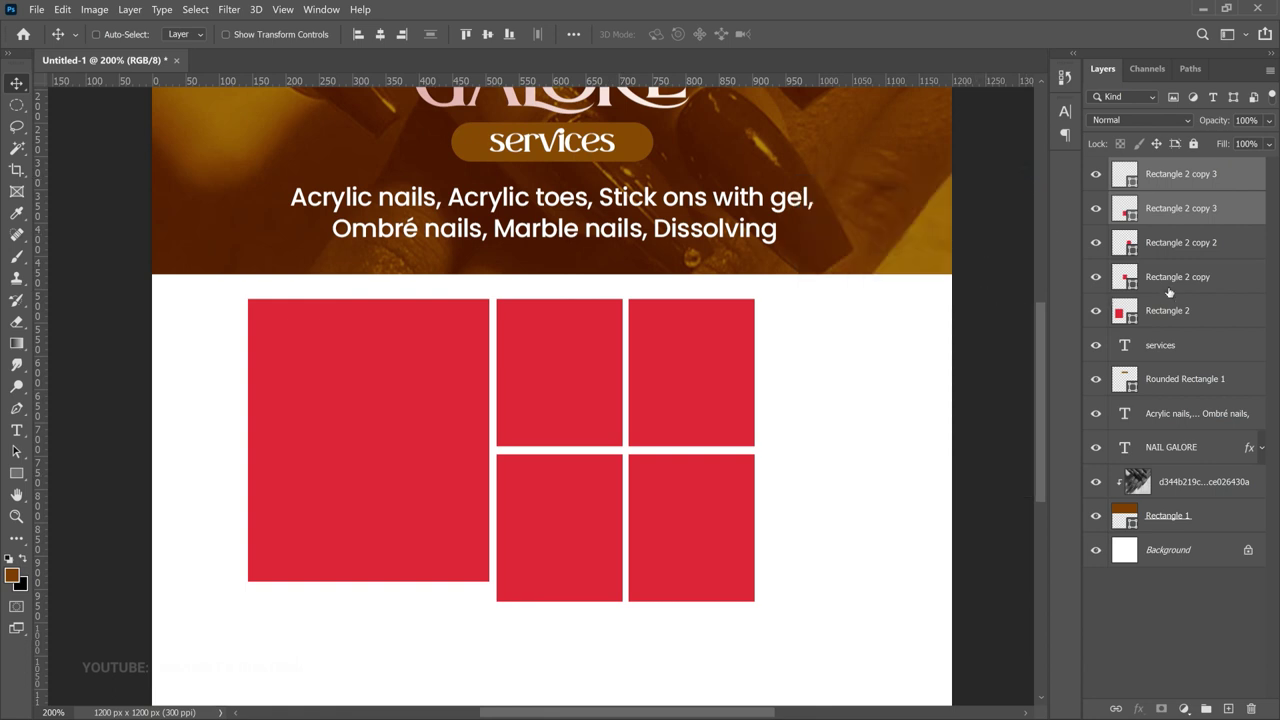
Step: Resize all four small rectangles together to about 403 × 424 px so their bottom edge aligns with the large rectangle
{"action": "left_click", "coordinate": [1186, 255], "text": "shift"}
{"action": "left_click", "coordinate": [1185, 272], "text": "shift"}
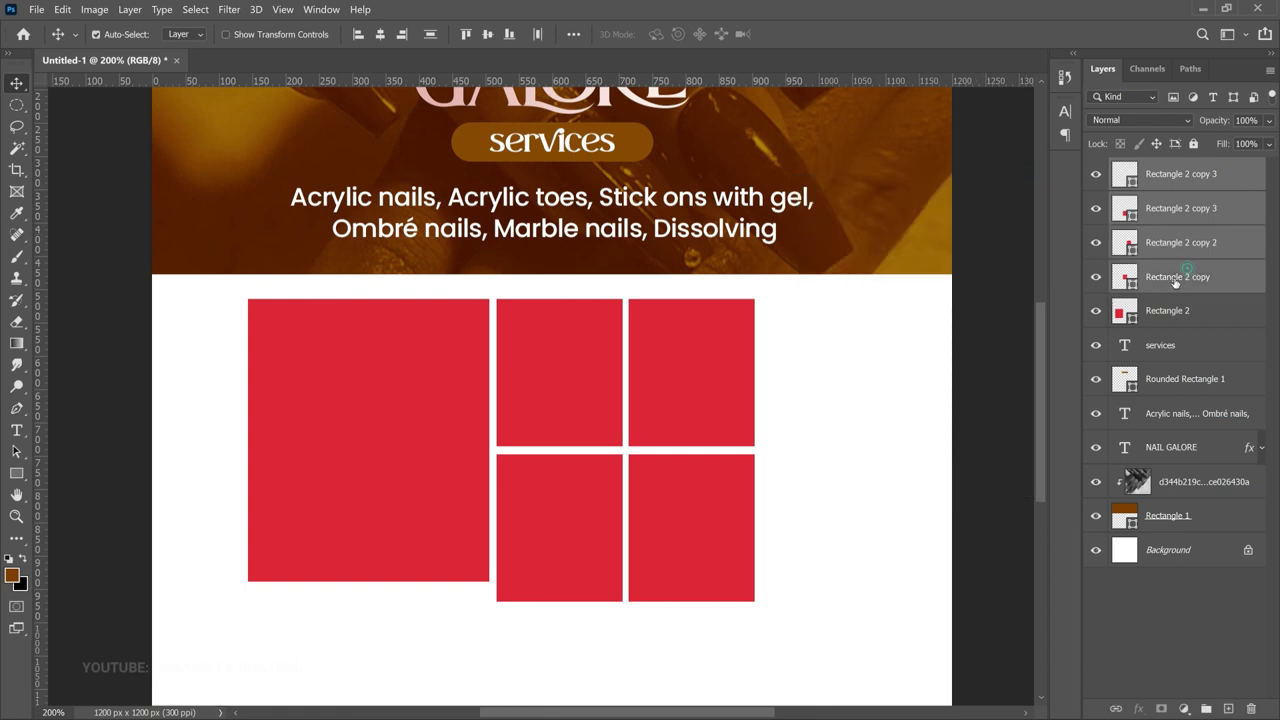
{"action": "key", "text": "ctrl+t"}
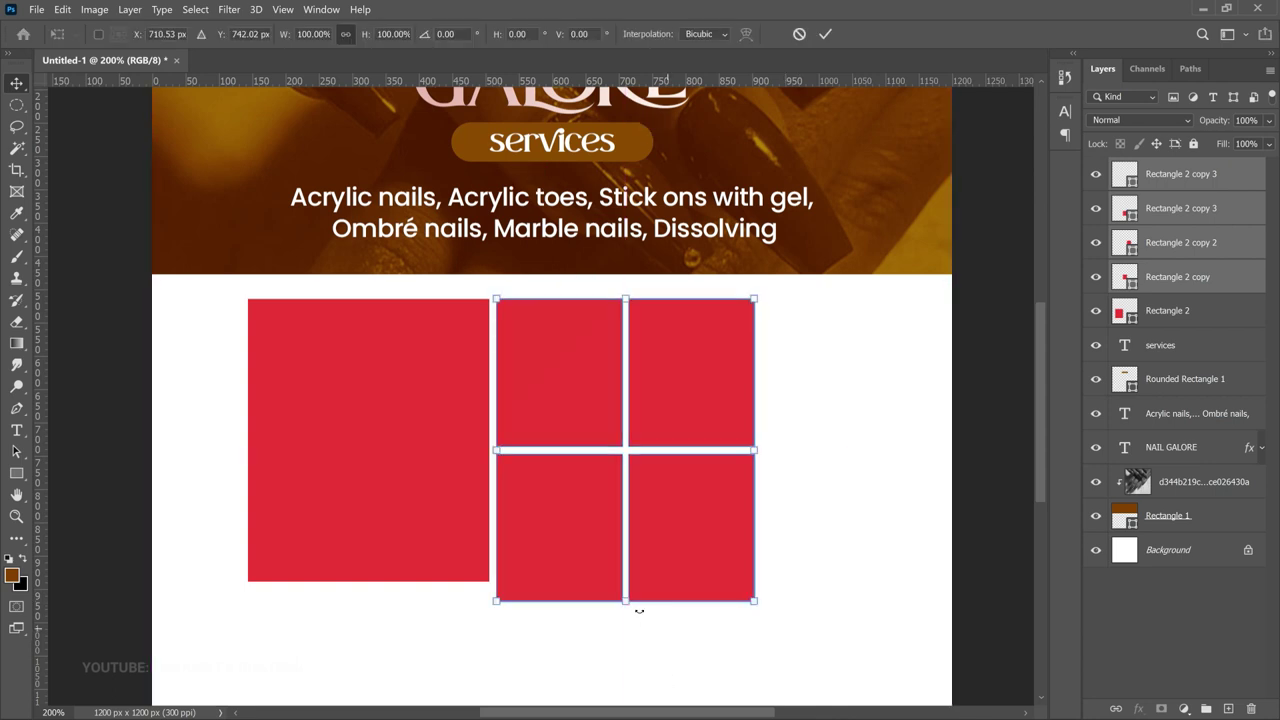
{"action": "left_click_drag", "start_coordinate": [625, 601], "coordinate": [625, 576]}
{"action": "left_click_drag", "start_coordinate": [755, 570], "coordinate": [768, 578]}
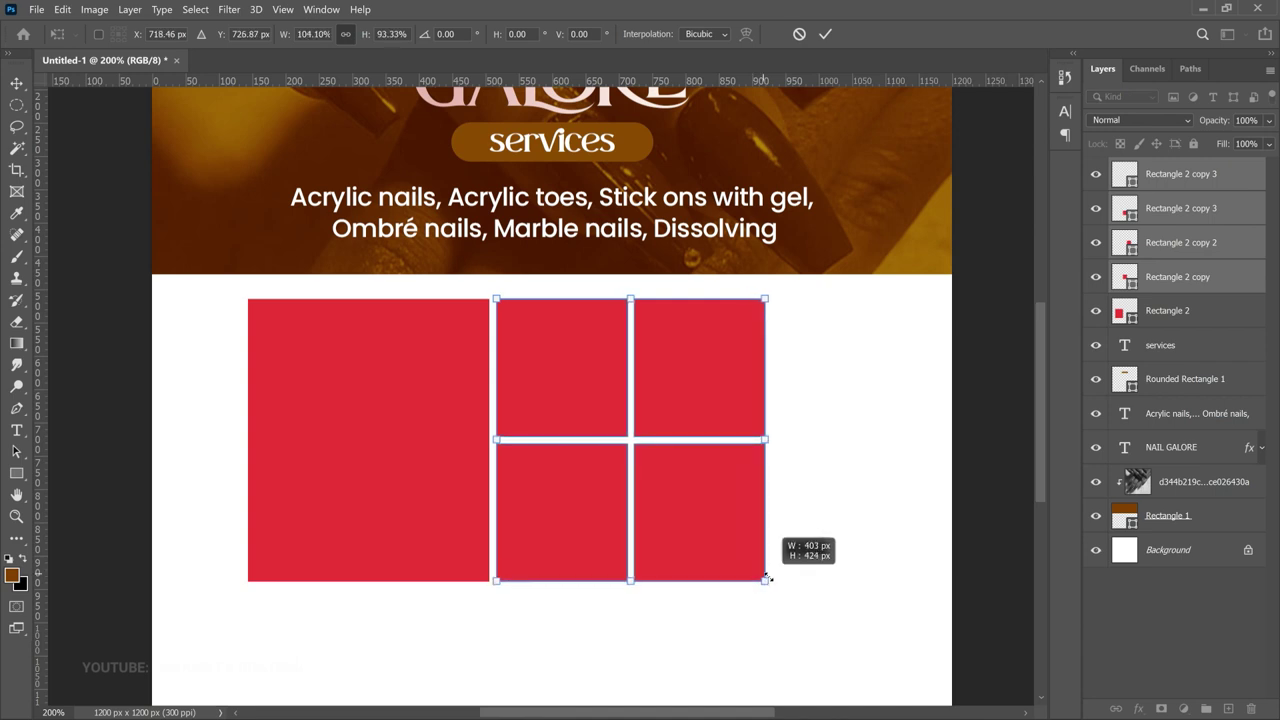
{"action": "left_click_drag", "start_coordinate": [768, 578], "coordinate": [768, 578]}
{"action": "scroll", "coordinate": [357, 490], "scroll_direction": "down", "scroll_amount": 1}
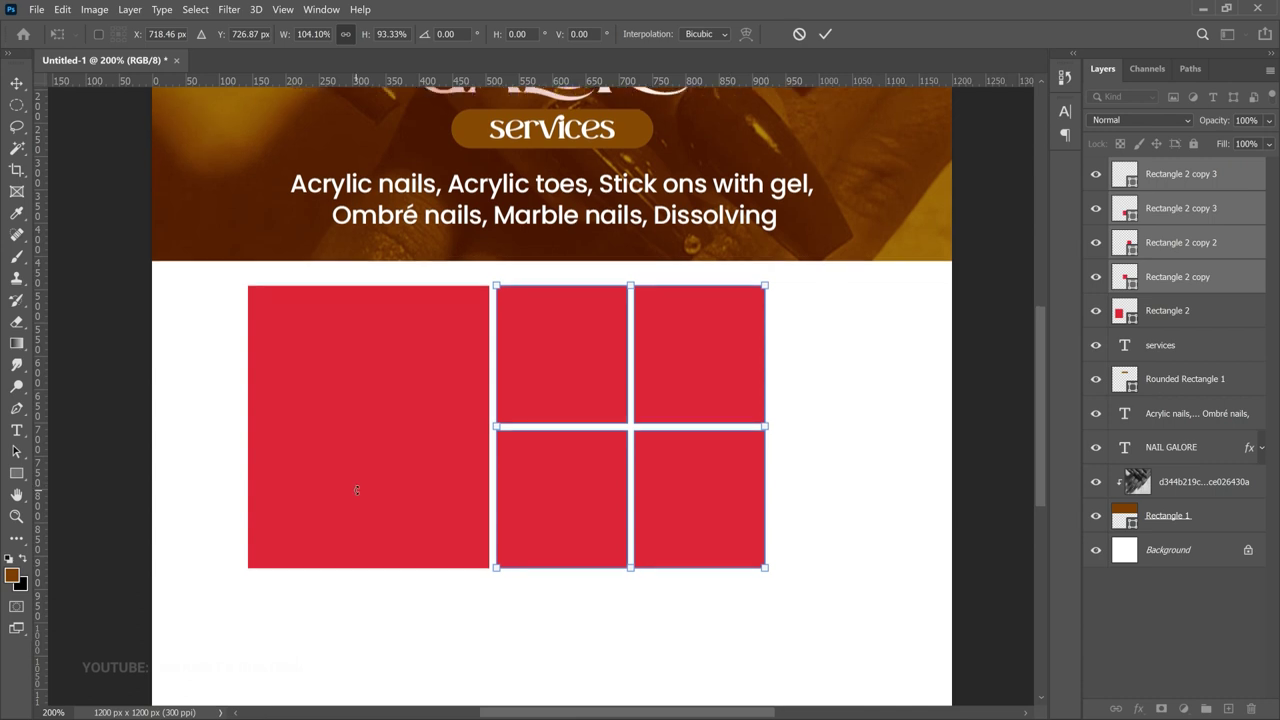
{"action": "scroll", "coordinate": [494, 465], "scroll_direction": "down", "scroll_amount": 3}
{"action": "scroll", "coordinate": [498, 467], "scroll_direction": "down", "scroll_amount": 4}
{"action": "key", "text": "Return"}
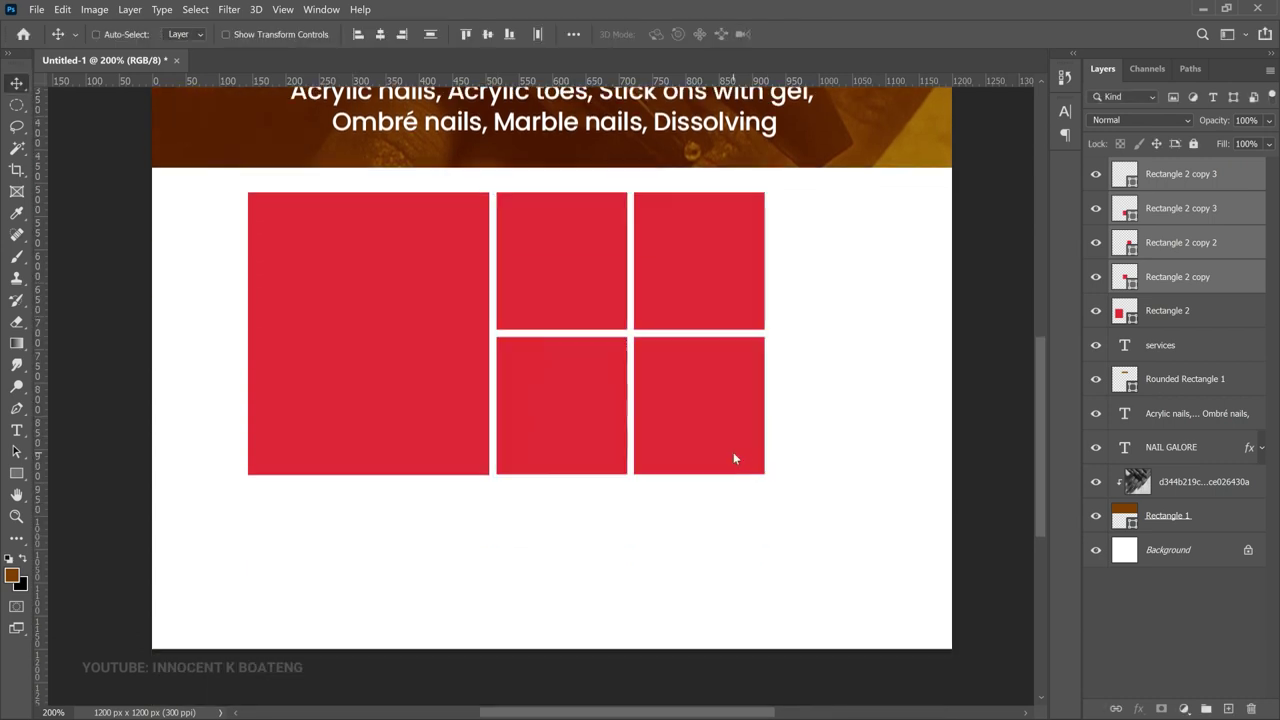
Step: Stretch the lower-right small rectangle downward to roughly twice its height
{"action": "right_click", "coordinate": [734, 453]}
{"action": "left_click", "coordinate": [786, 462]}
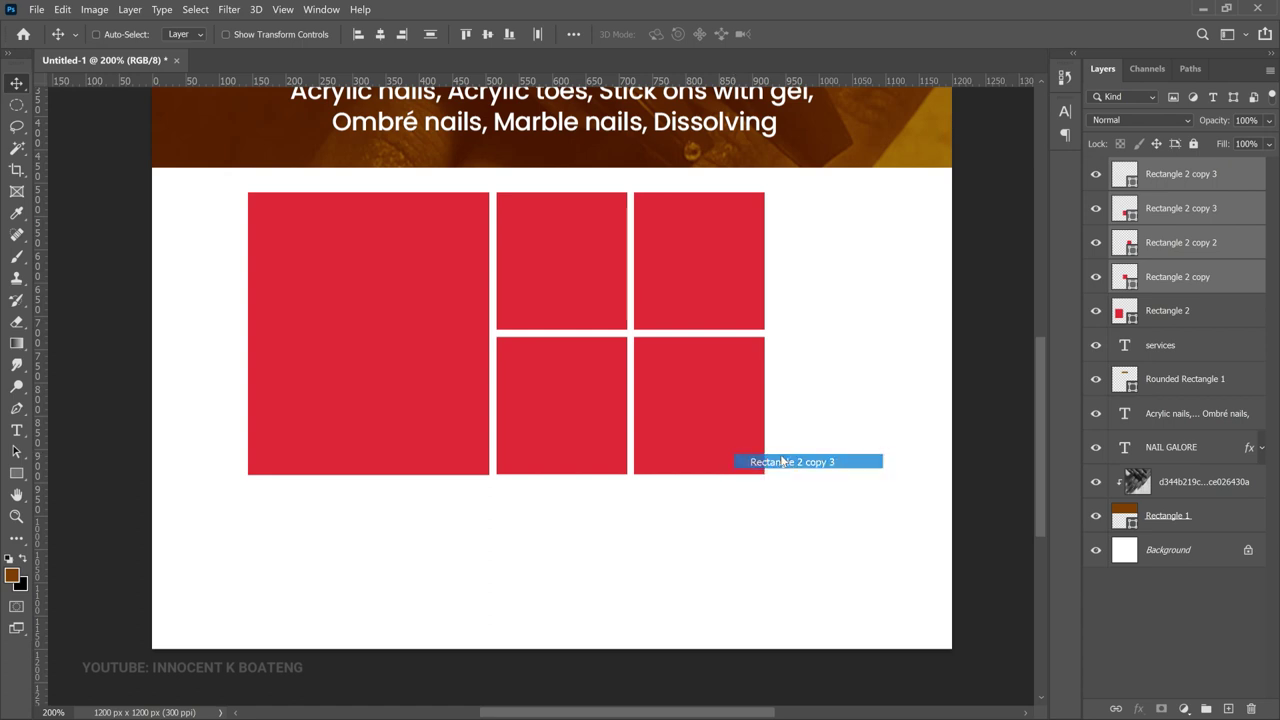
{"action": "key", "text": "ctrl"}
{"action": "key", "text": "ctrl+t"}
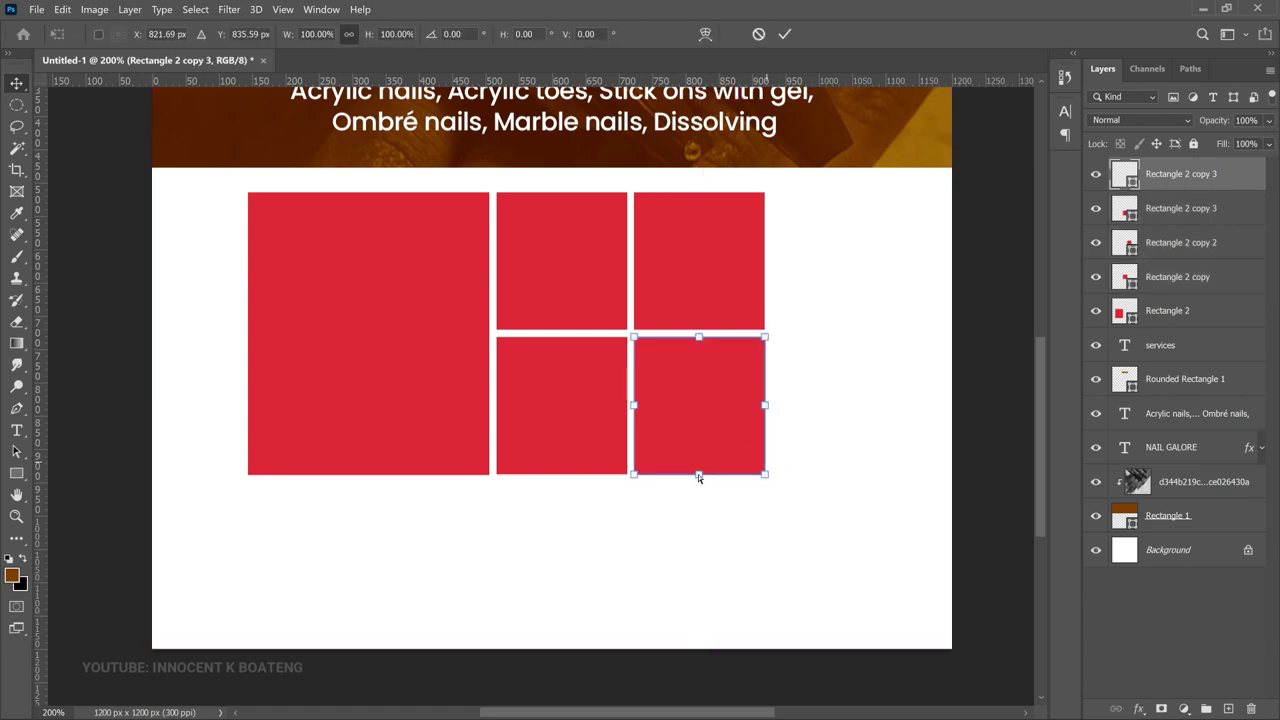
{"action": "left_click_drag", "start_coordinate": [698, 474], "coordinate": [706, 614]}
{"action": "key", "text": "Return"}
Step: Duplicate the small rectangle in the second row of the middle column and place the copy directly below it with a narrow gap
{"action": "right_click", "coordinate": [530, 373]}
{"action": "left_click", "coordinate": [557, 382]}
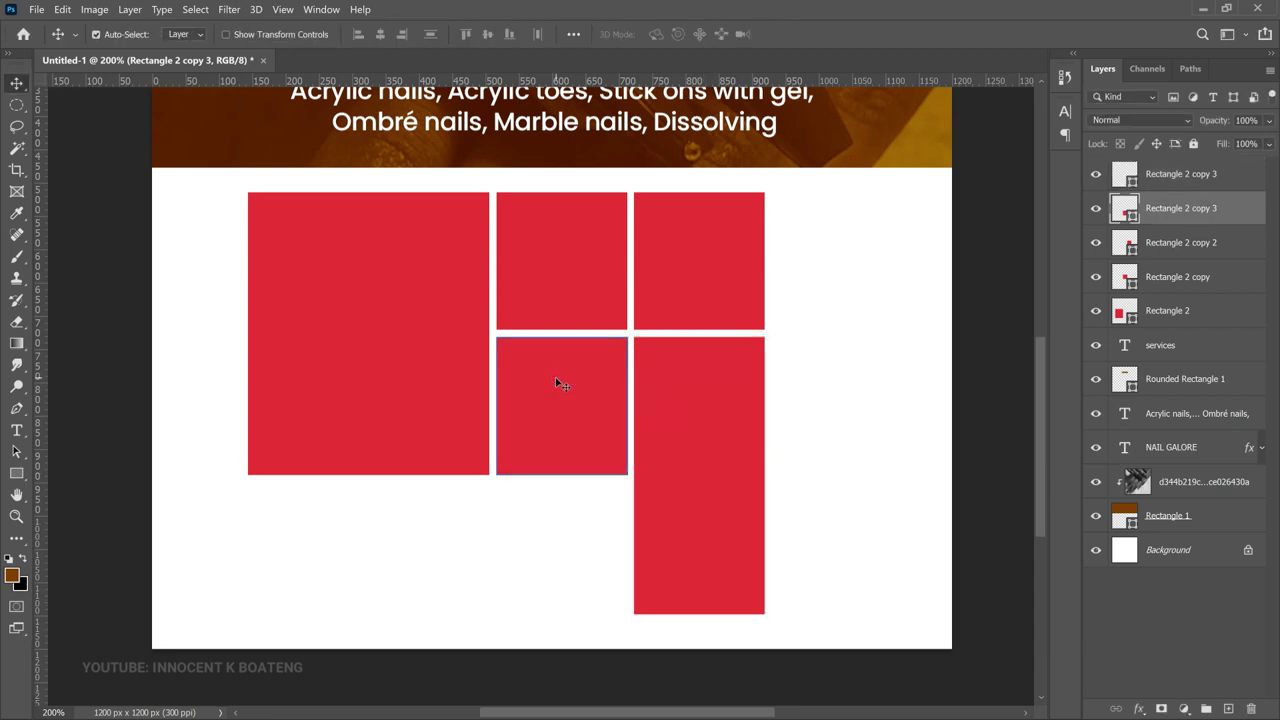
{"action": "key", "text": "ctrl+j"}
{"action": "left_click_drag", "start_coordinate": [574, 371], "coordinate": [586, 516]}
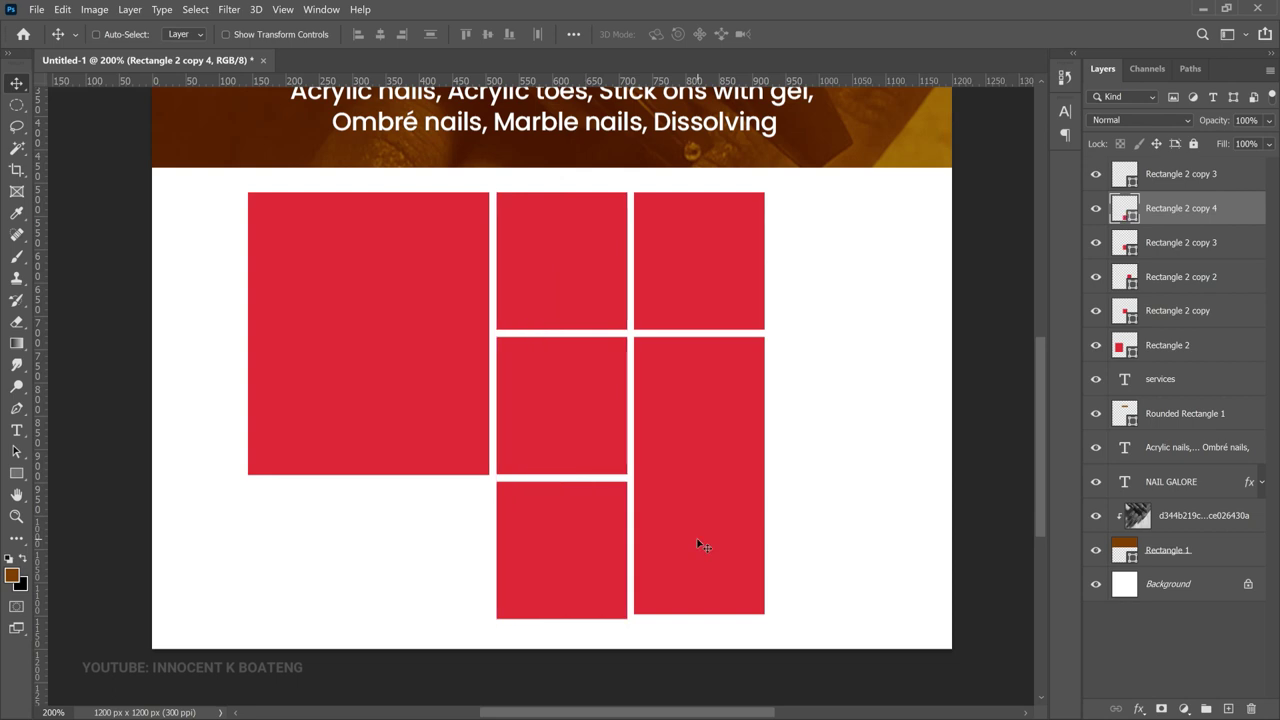
Step: Stretch the tall rectangle to 101.91% height so its bottom edge aligns with the lowest small rectangle
{"action": "right_click", "coordinate": [697, 540]}
{"action": "left_click", "coordinate": [712, 546]}
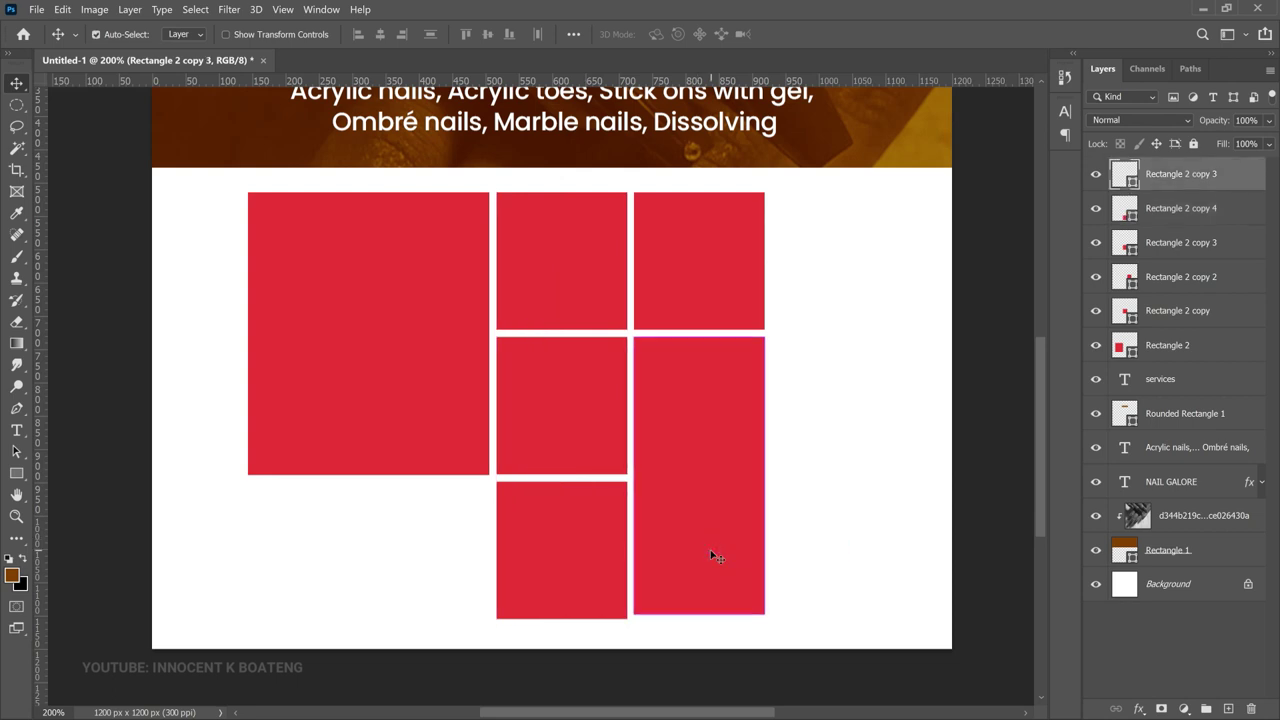
{"action": "key", "text": "ctrl+t"}
{"action": "left_click_drag", "start_coordinate": [699, 614], "coordinate": [699, 619]}
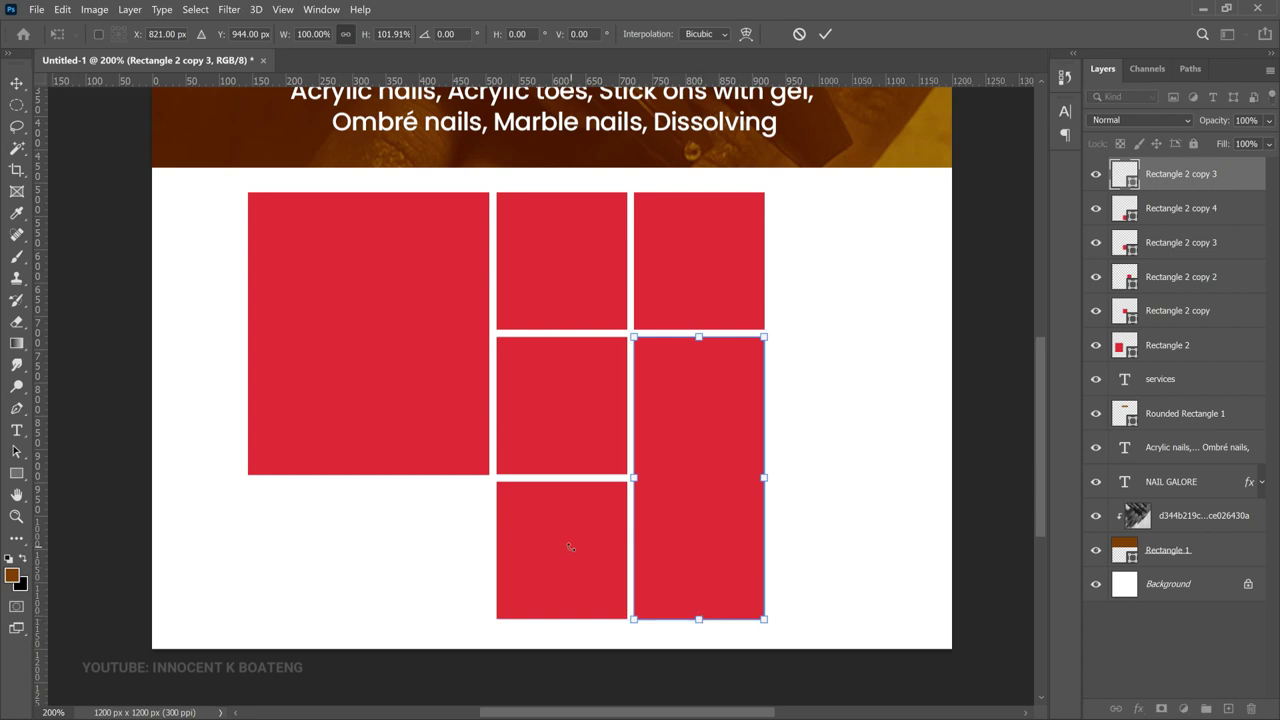
{"action": "key", "text": "Return"}
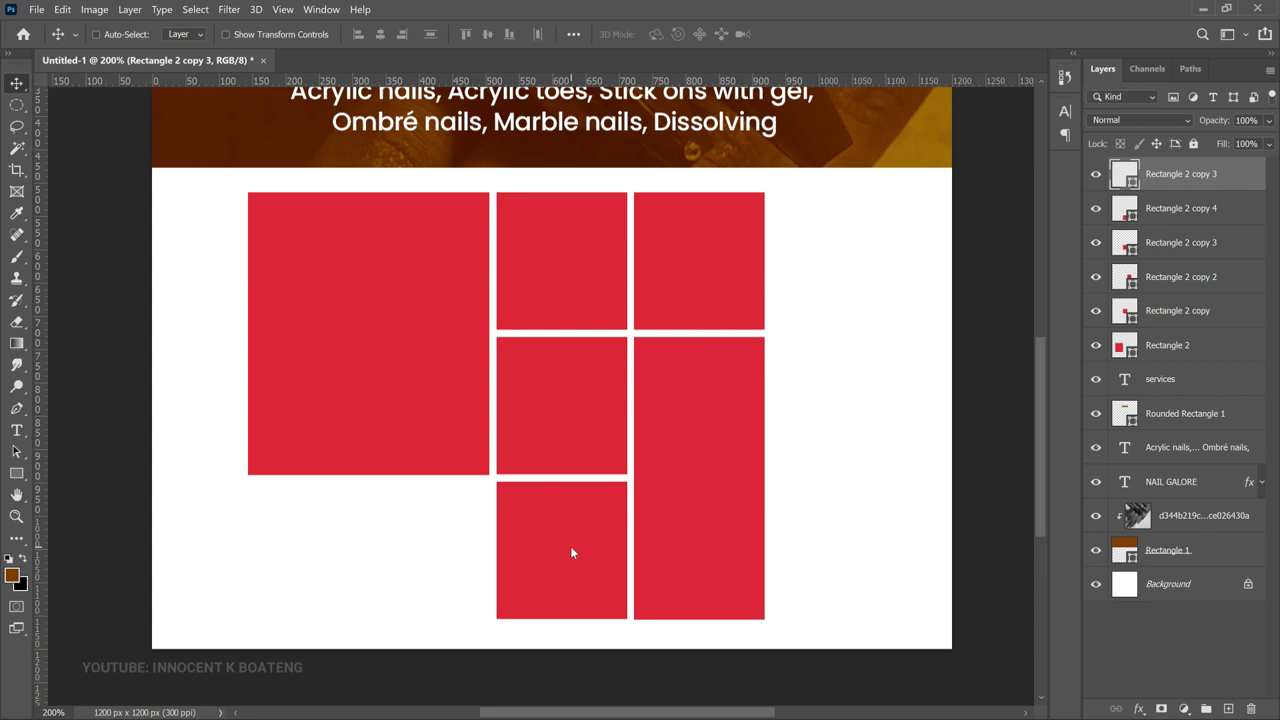
Step: Group all six red rectangles and center the group horizontally on the canvas
{"action": "scroll", "coordinate": [570, 546], "scroll_direction": "up", "scroll_amount": 2}
{"action": "left_click", "coordinate": [1175, 350]}
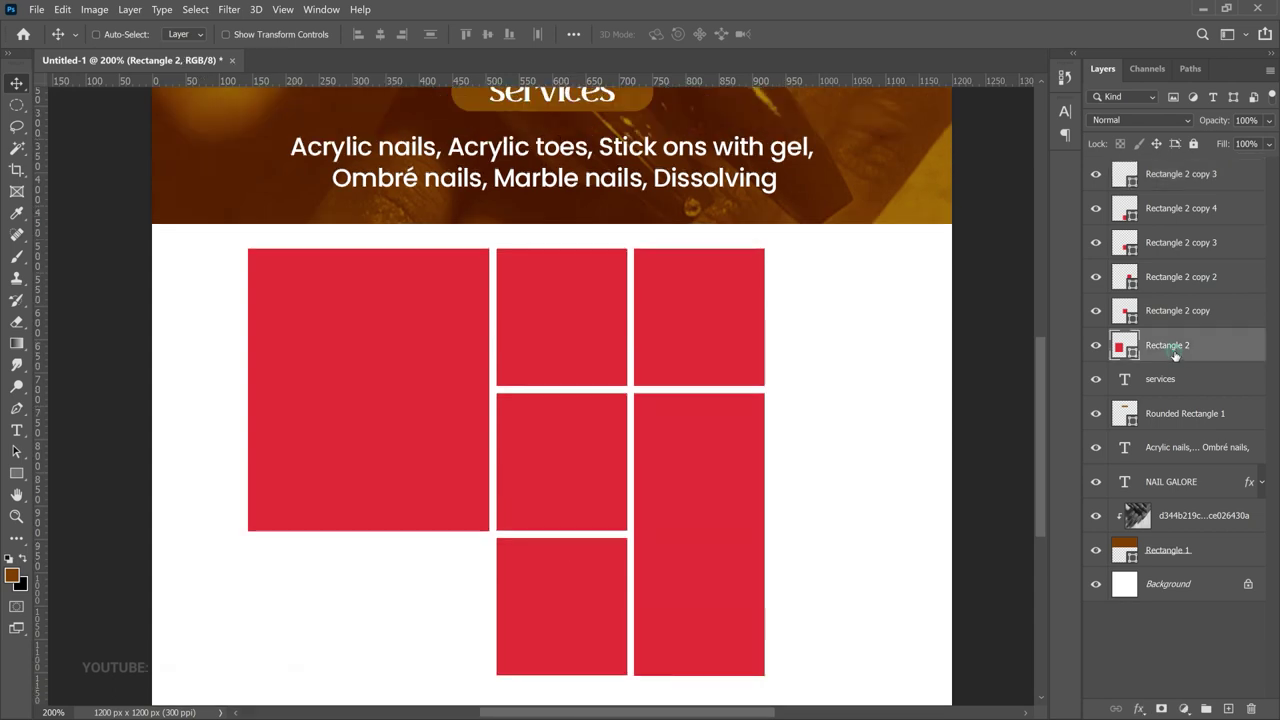
{"action": "left_click", "coordinate": [1190, 174], "text": "shift"}
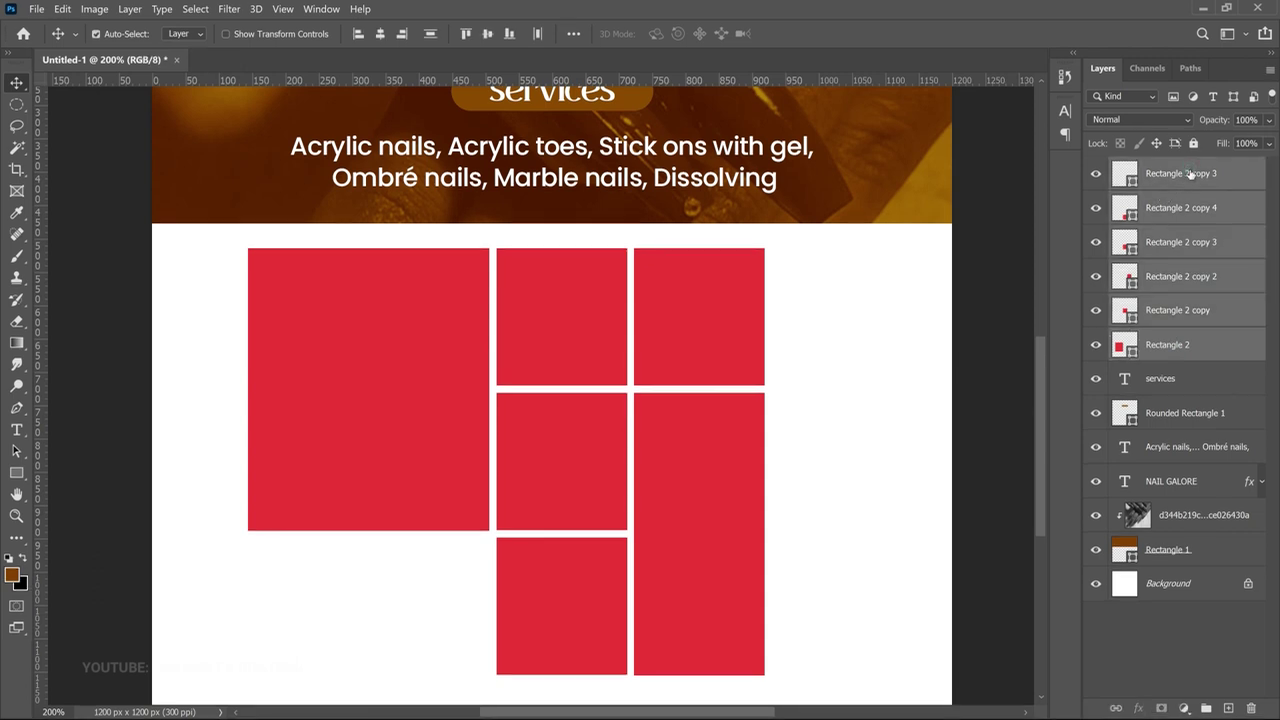
{"action": "key", "text": "ctrl+g"}
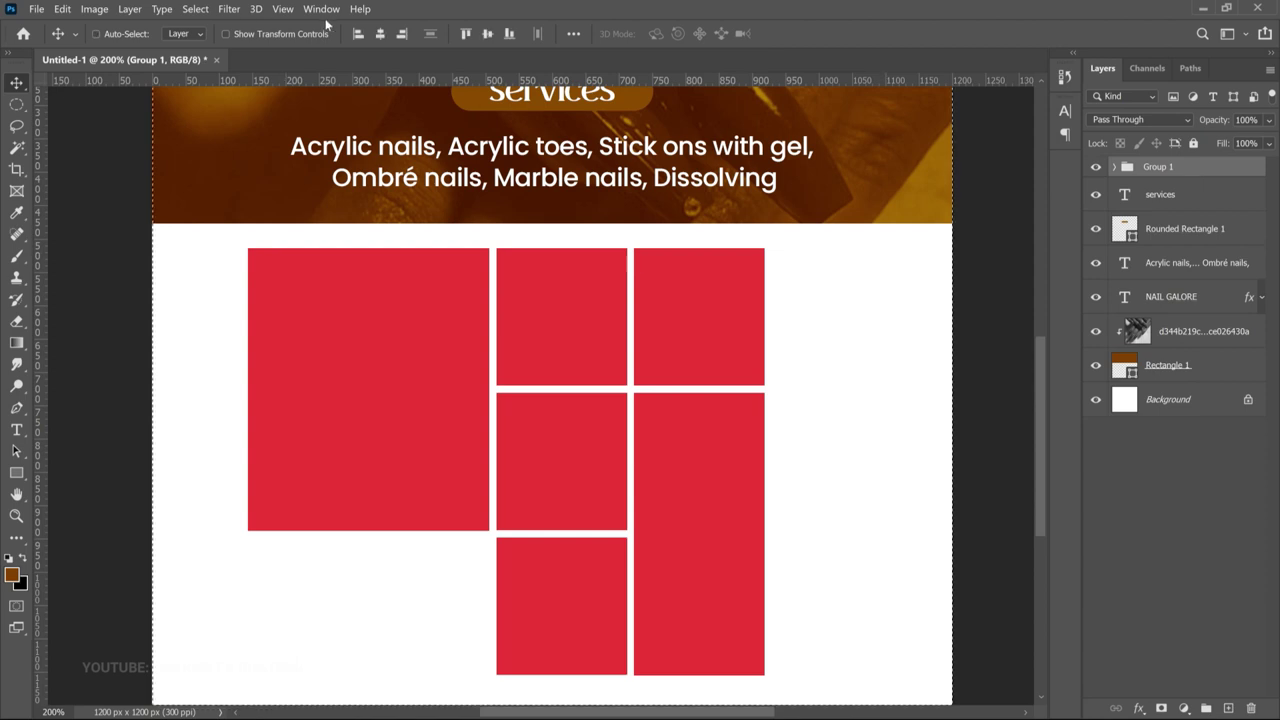
{"action": "left_click", "coordinate": [380, 33]}
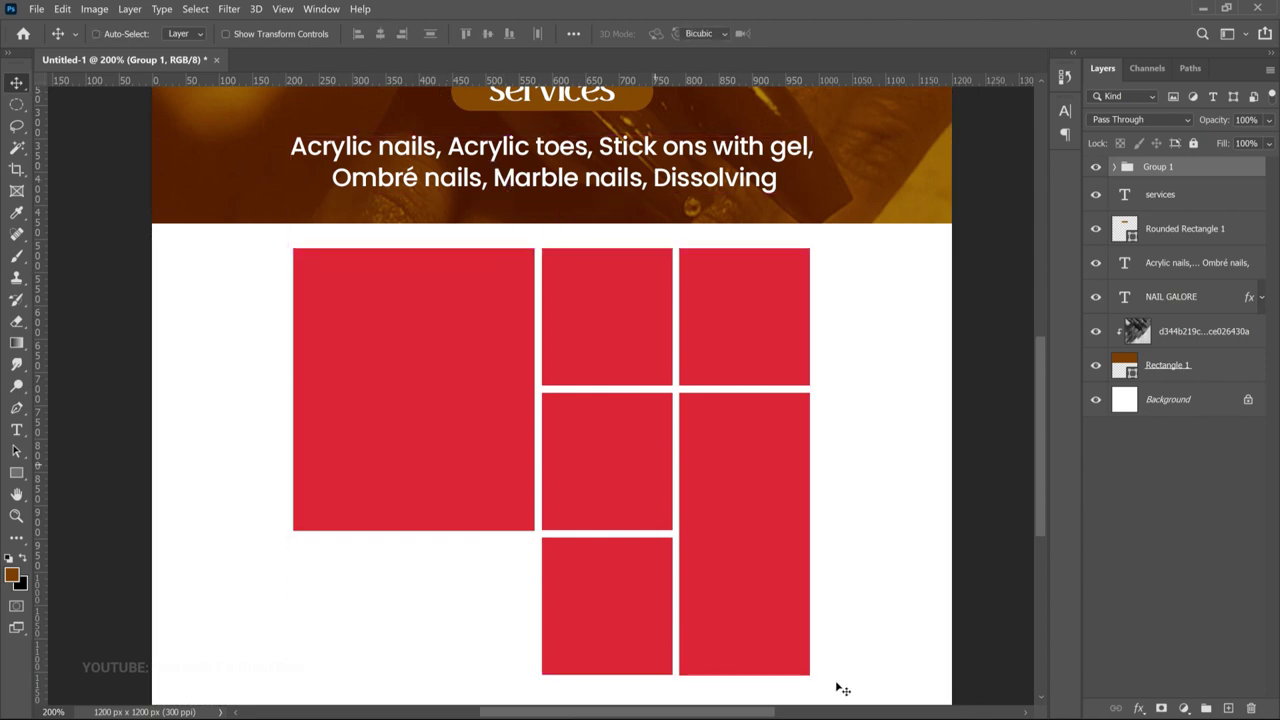
{"action": "key", "text": "ctrl+t"}
{"action": "left_click_drag", "start_coordinate": [816, 683], "coordinate": [827, 640]}
{"action": "key", "text": "Return"}
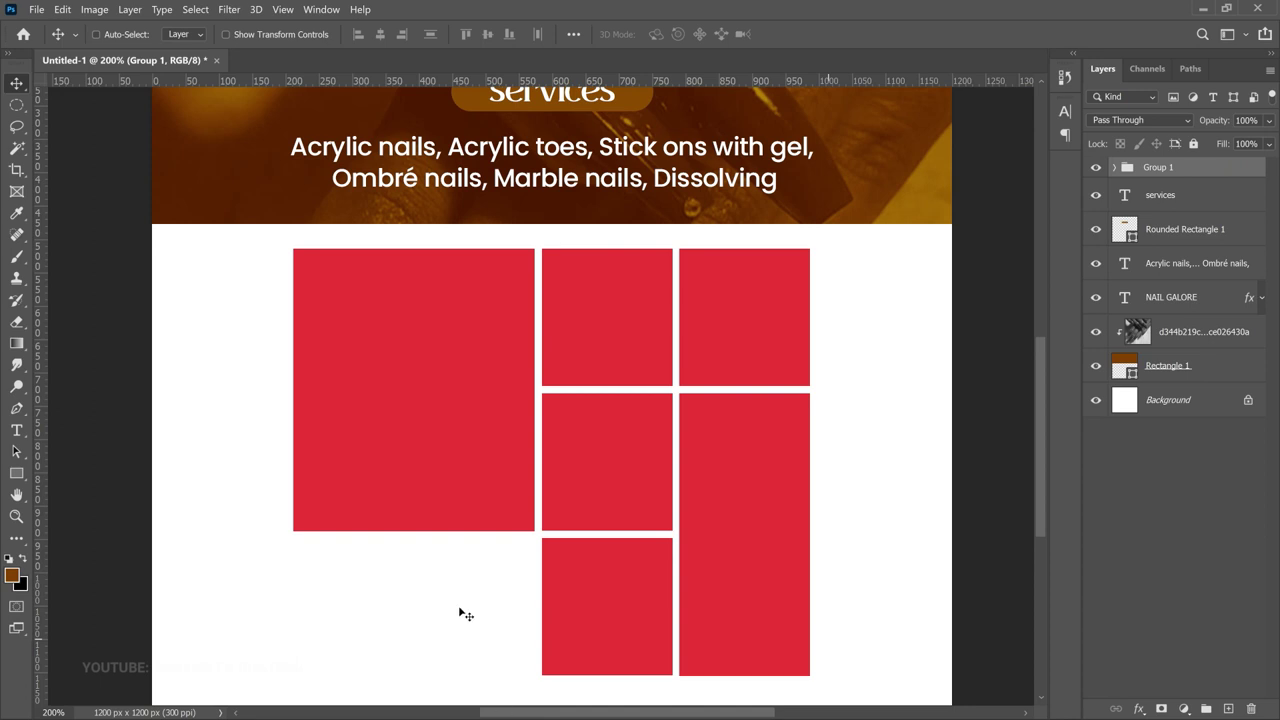
Step: Embed the nail photo whose file name starts with 9572afa8 above the large rectangle and clip it to that rectangle
{"action": "right_click", "coordinate": [409, 377]}
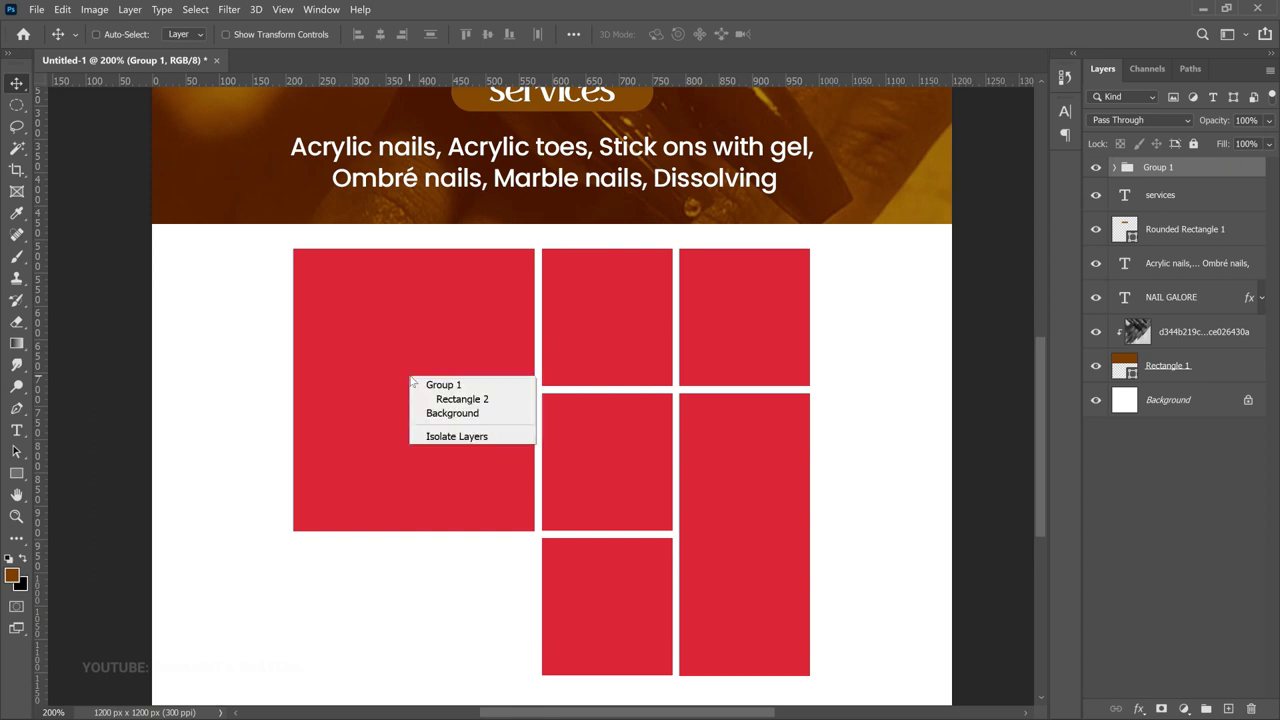
{"action": "left_click", "coordinate": [491, 403]}
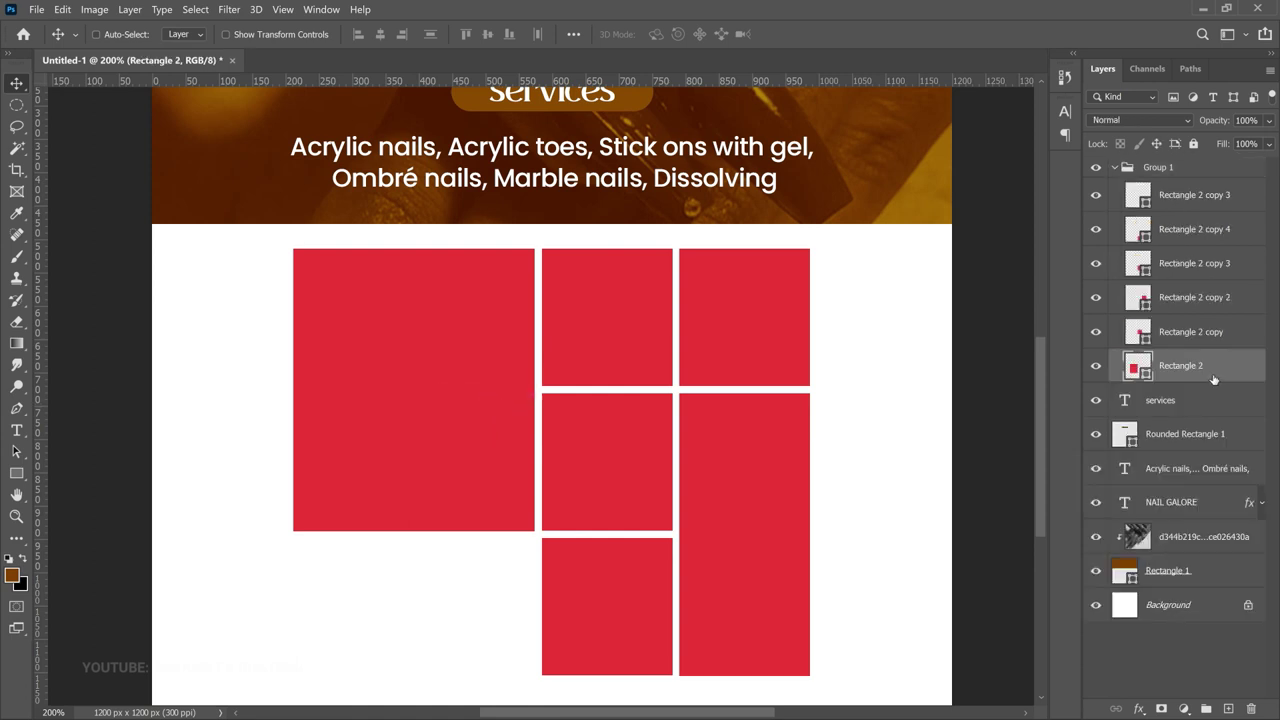
{"action": "left_click", "coordinate": [36, 9]}
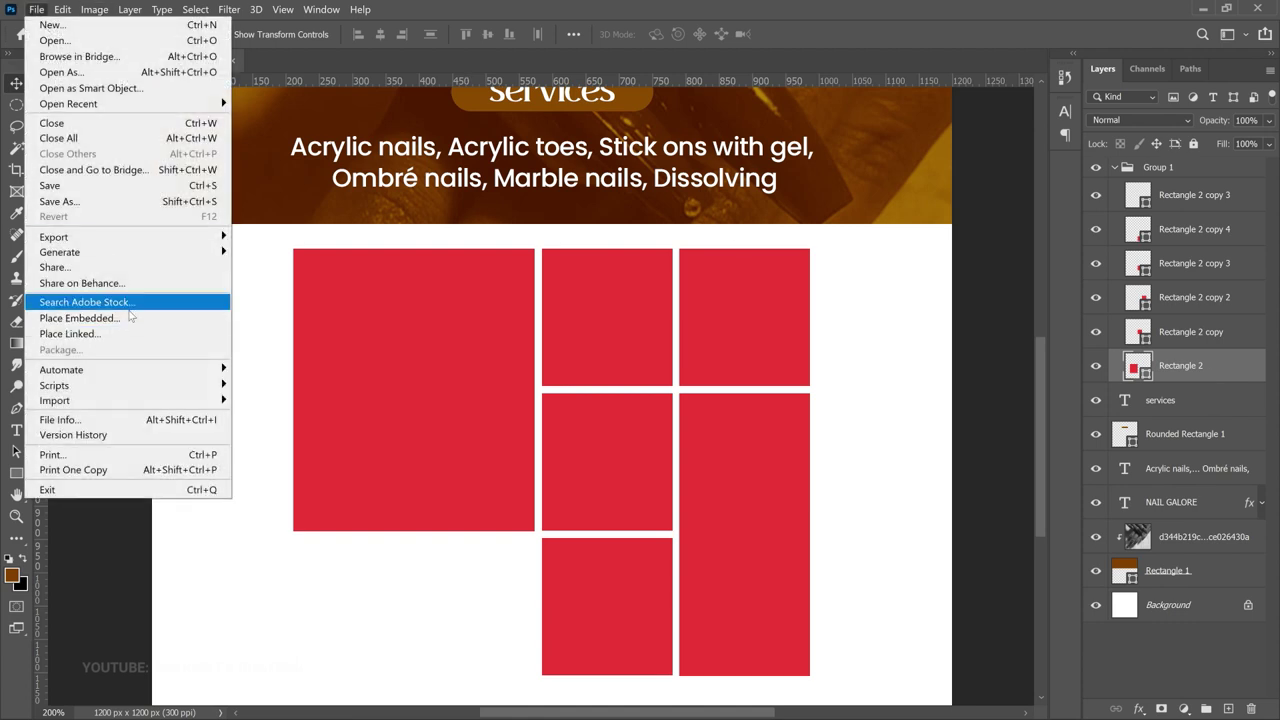
{"action": "left_click", "coordinate": [128, 318]}
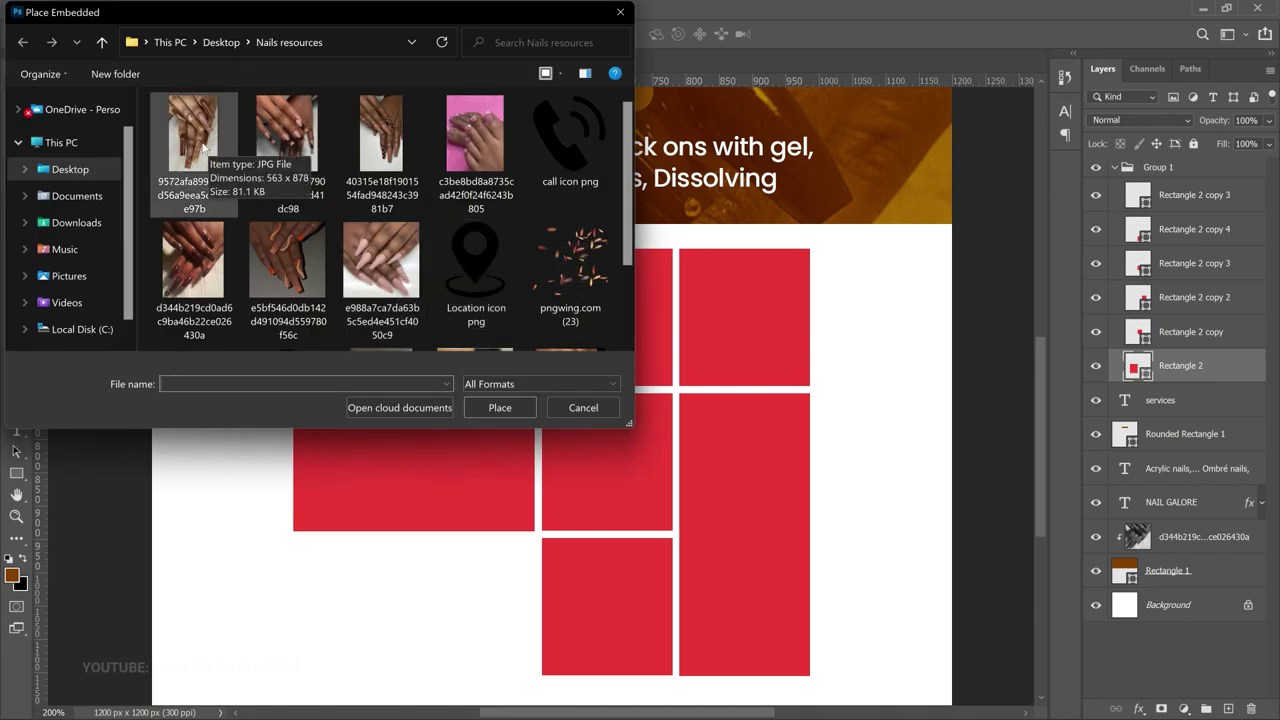
{"action": "double_click", "coordinate": [202, 145]}
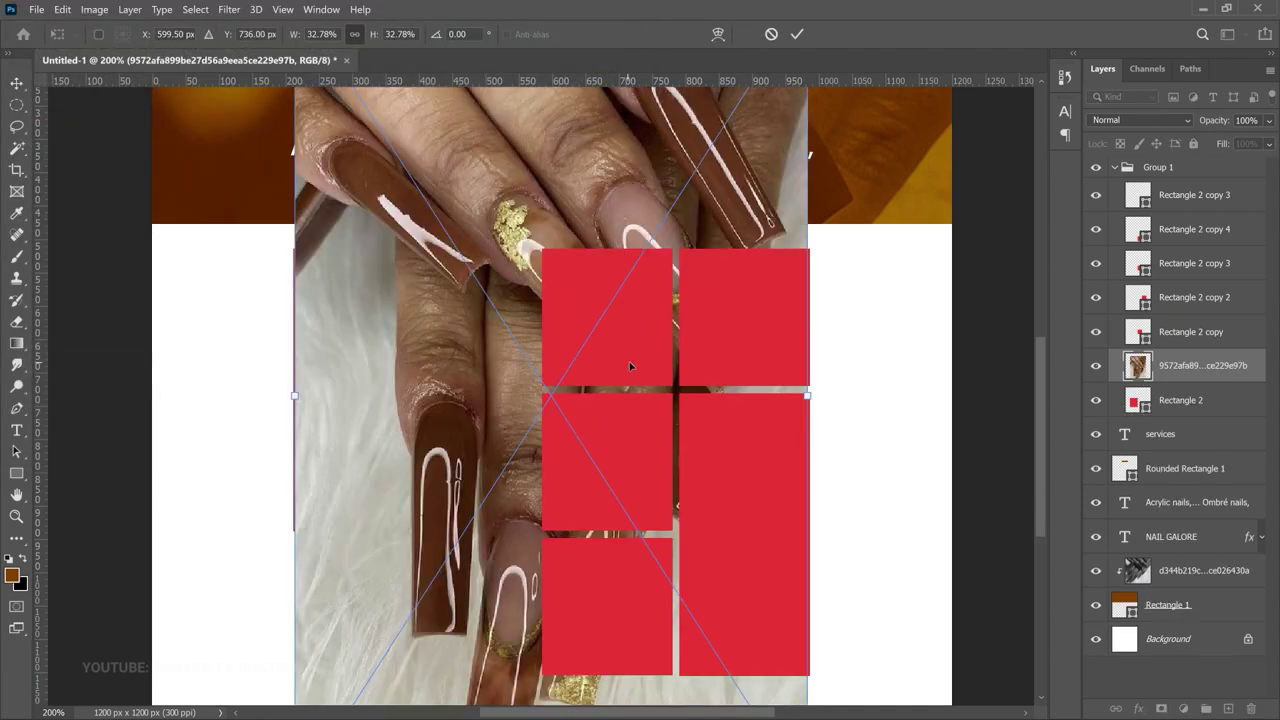
{"action": "key", "text": "Return"}
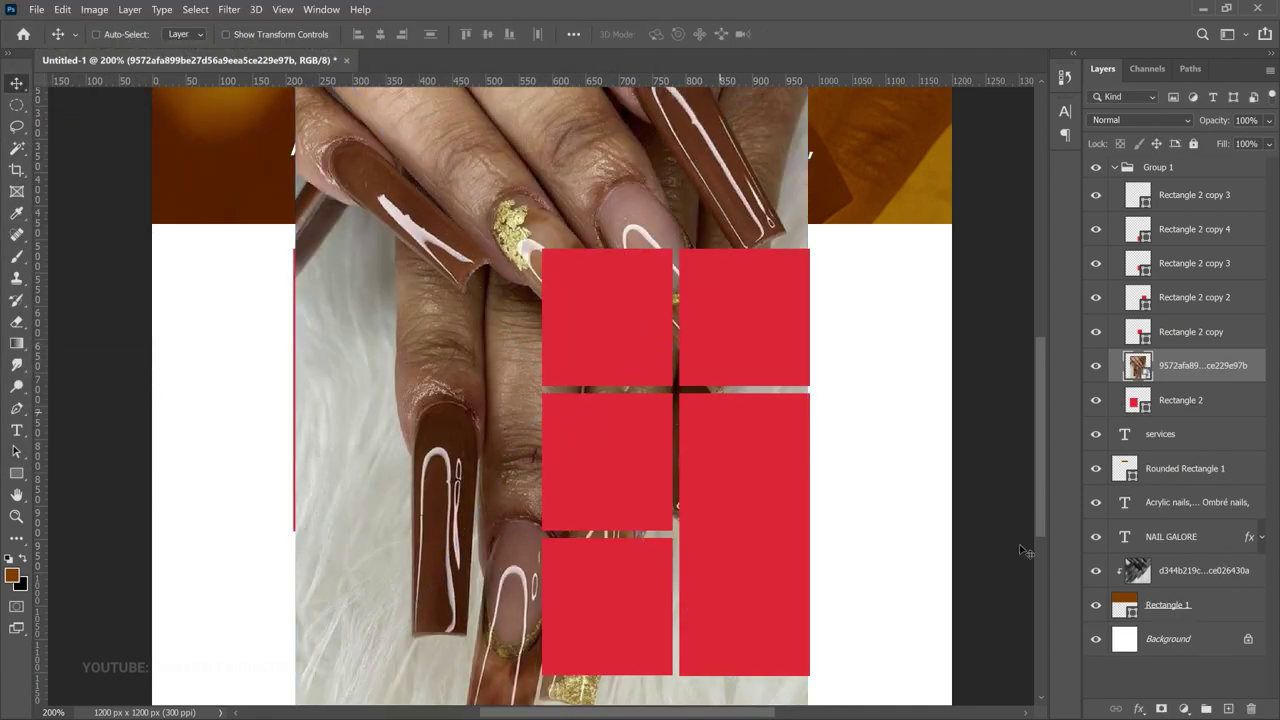
{"action": "right_click", "coordinate": [1214, 372]}
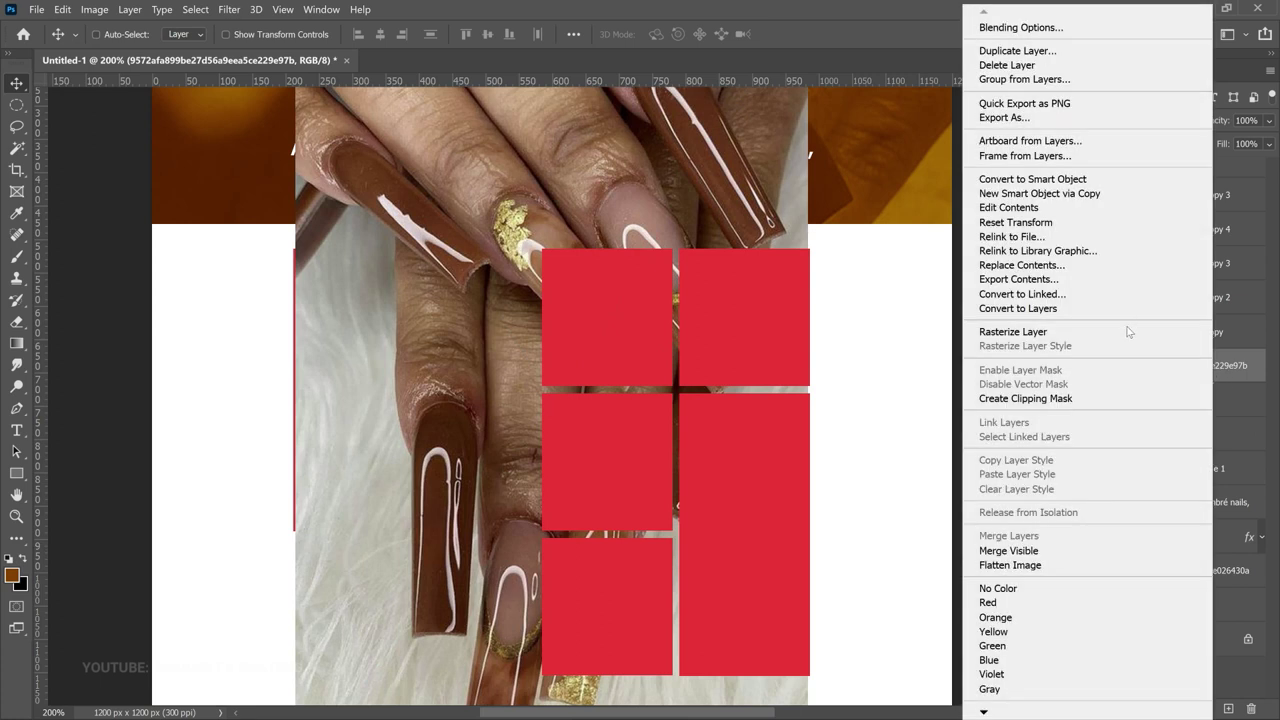
{"action": "left_click", "coordinate": [1072, 401]}
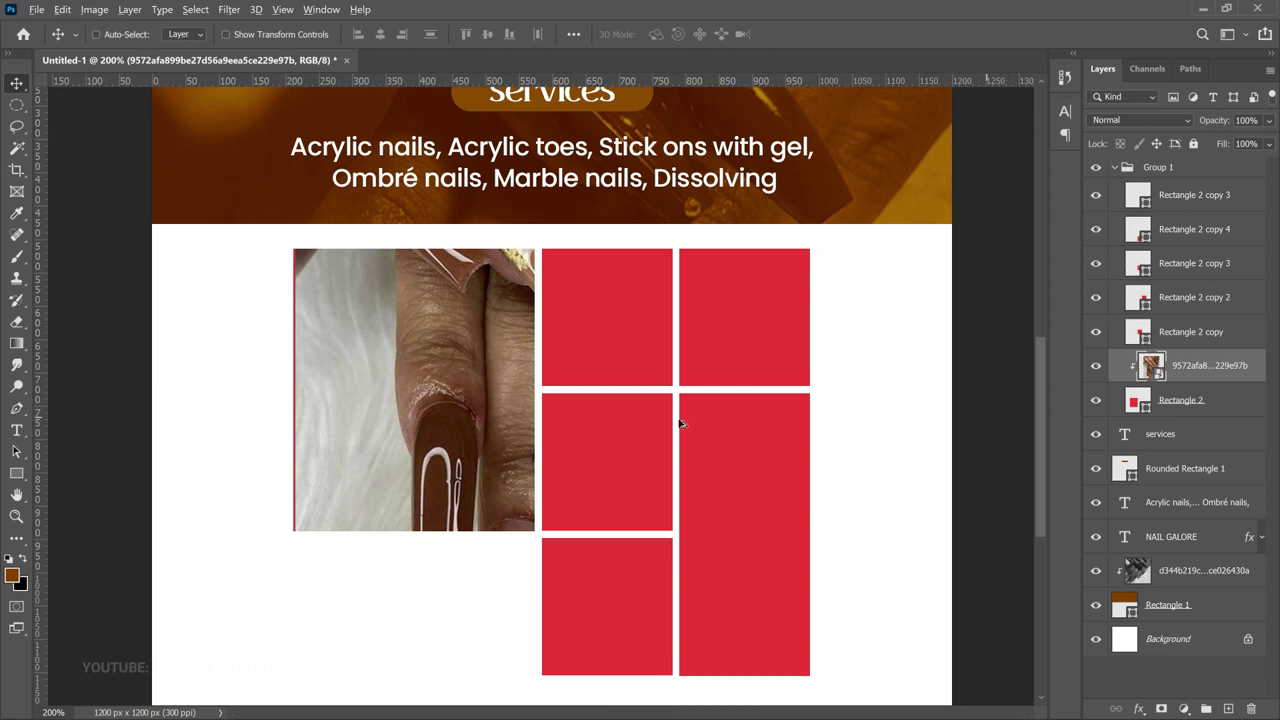
Step: Scale the clipped nail photo down proportionally from its top-right corner to about the width of the large frame
{"action": "key", "text": "ctrl+minus"}
{"action": "key", "text": "ctrl+minus"}
{"action": "key", "text": "ctrl+minus"}
{"action": "key", "text": "ctrl+t"}
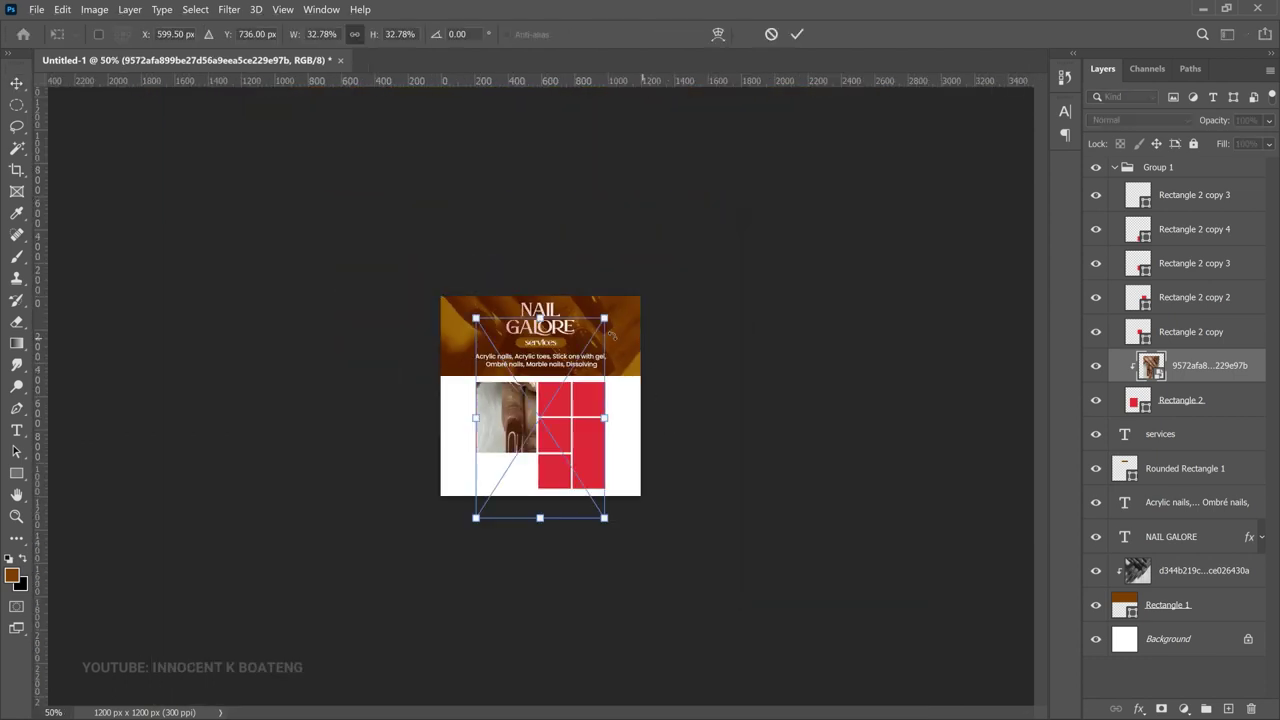
{"action": "left_click_drag", "start_coordinate": [603, 318], "coordinate": [547, 408]}
{"action": "key", "text": "Return"}
Step: Move the nail photo up so the hands fill the large frame without red gaps, and rasterize its layer
{"action": "key", "text": "v"}
{"action": "left_click_drag", "start_coordinate": [534, 470], "coordinate": [533, 445]}
{"action": "key", "text": "z"}
{"action": "left_click", "coordinate": [533, 440]}
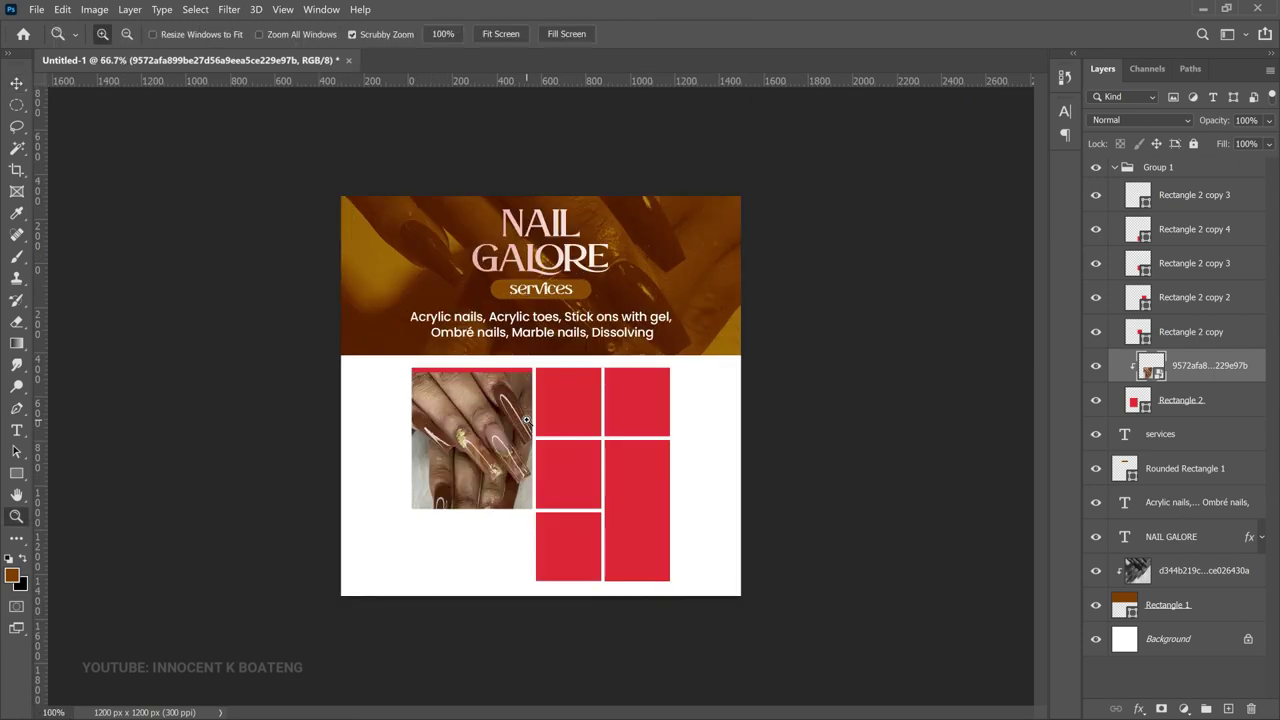
{"action": "left_click", "coordinate": [533, 430]}
{"action": "key", "text": "v"}
{"action": "left_click_drag", "start_coordinate": [523, 430], "coordinate": [505, 413]}
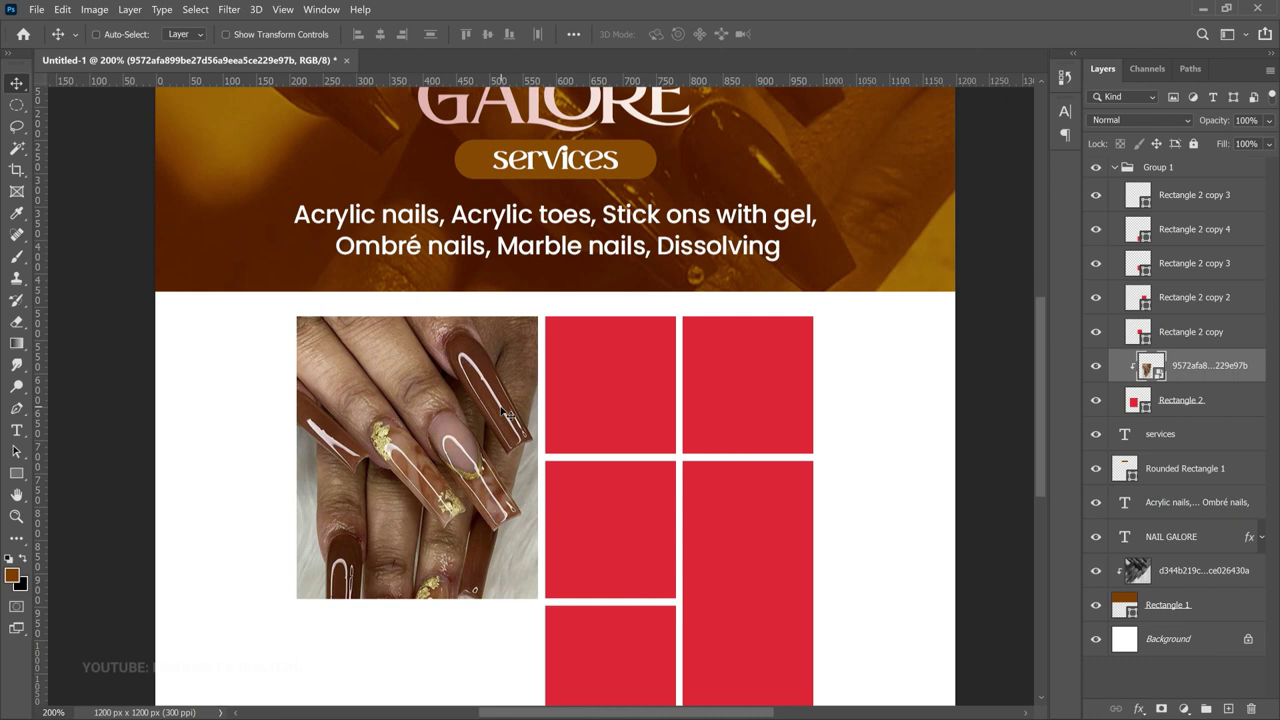
{"action": "left_click_drag", "start_coordinate": [478, 486], "coordinate": [478, 445]}
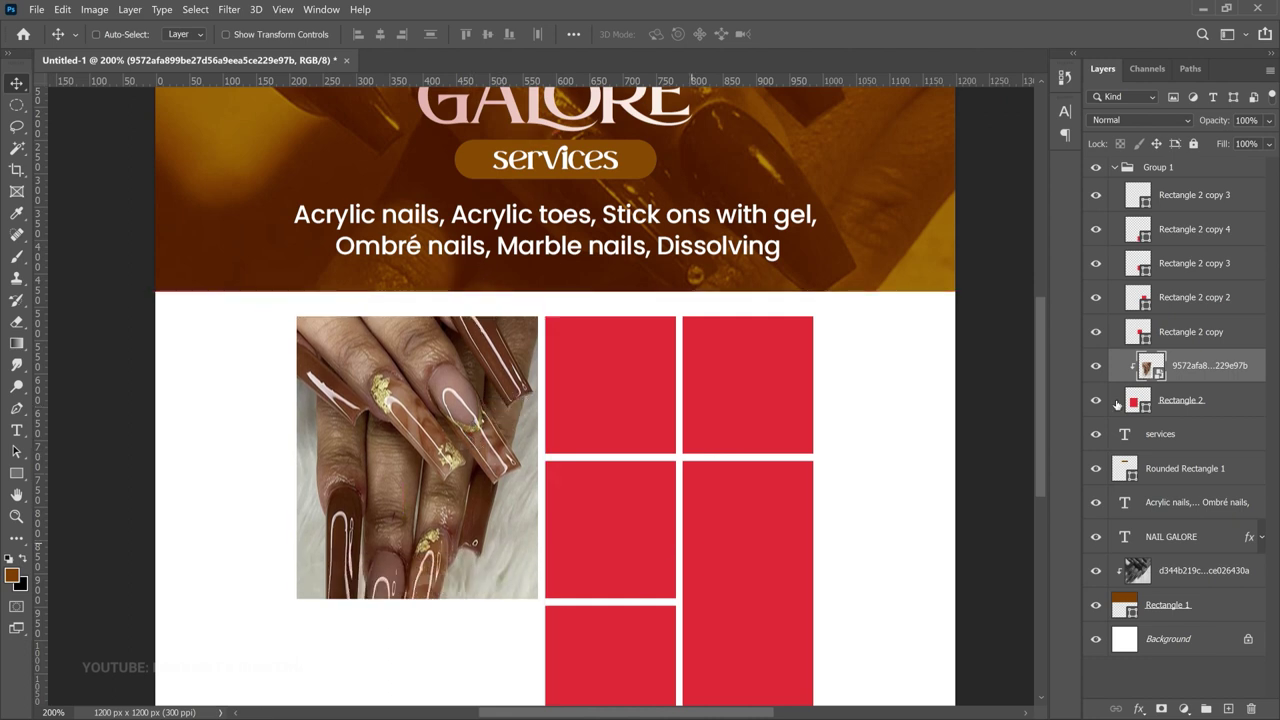
{"action": "right_click", "coordinate": [1181, 368]}
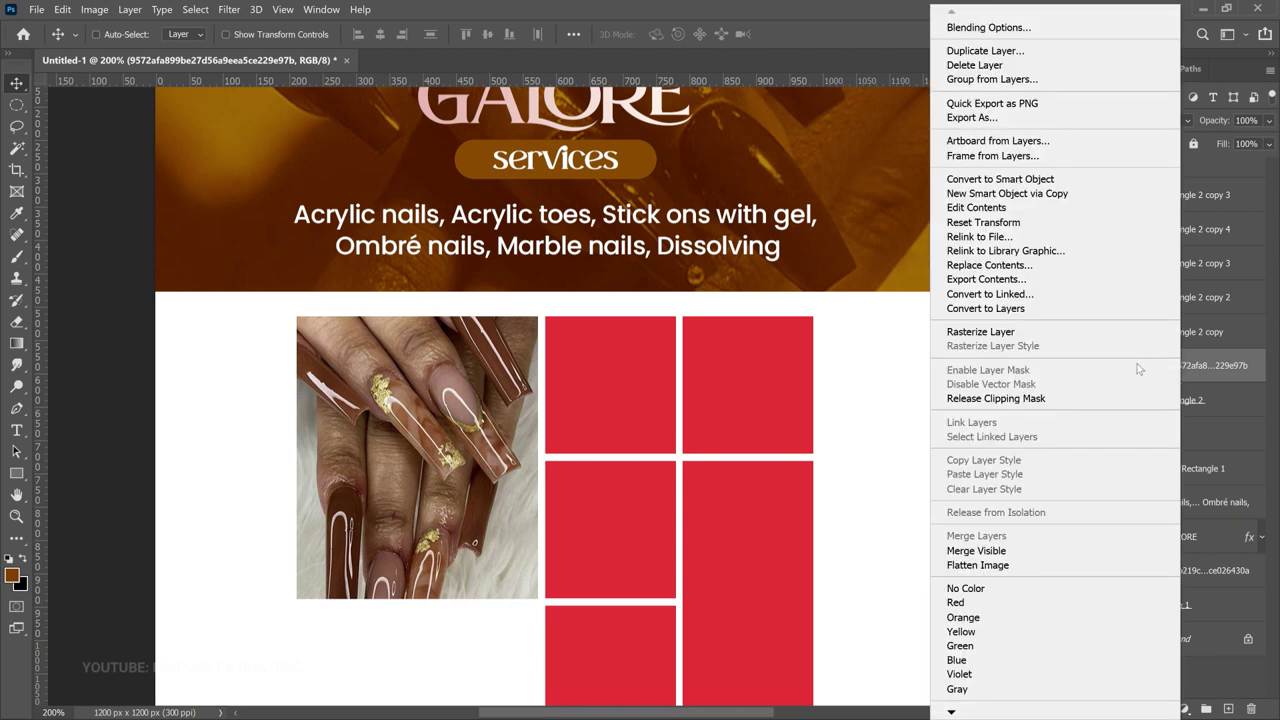
{"action": "left_click", "coordinate": [1046, 332]}
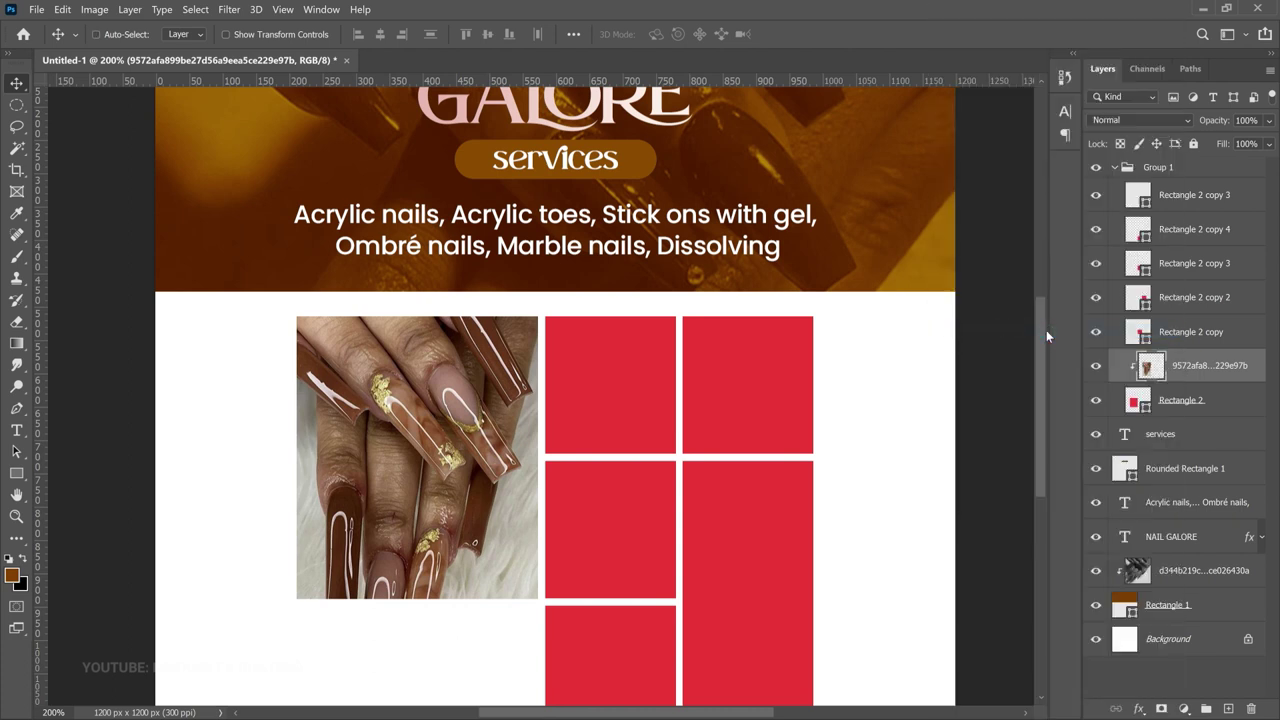
Step: Increase the clipped nail photo's contrast with Levels, setting the white input level to 242 and raising the black input level slightly
{"action": "key", "text": "ctrl+l"}
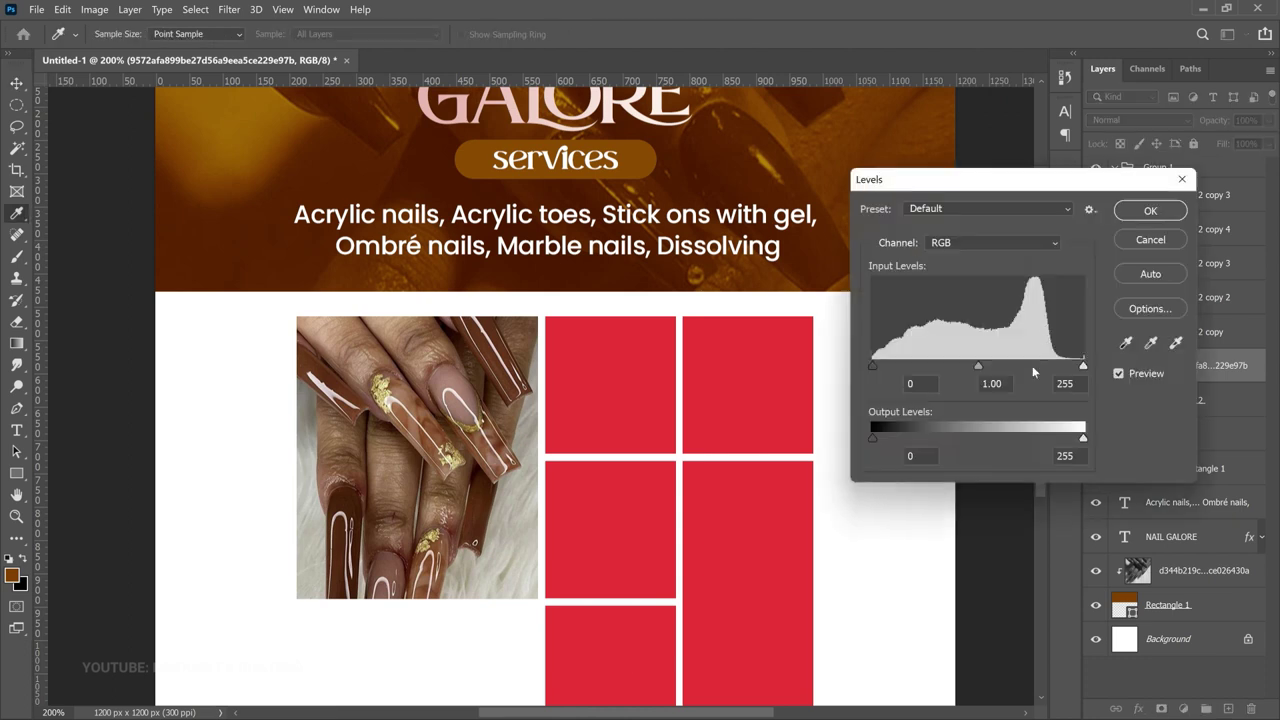
{"action": "left_click_drag", "start_coordinate": [1079, 368], "coordinate": [1073, 368]}
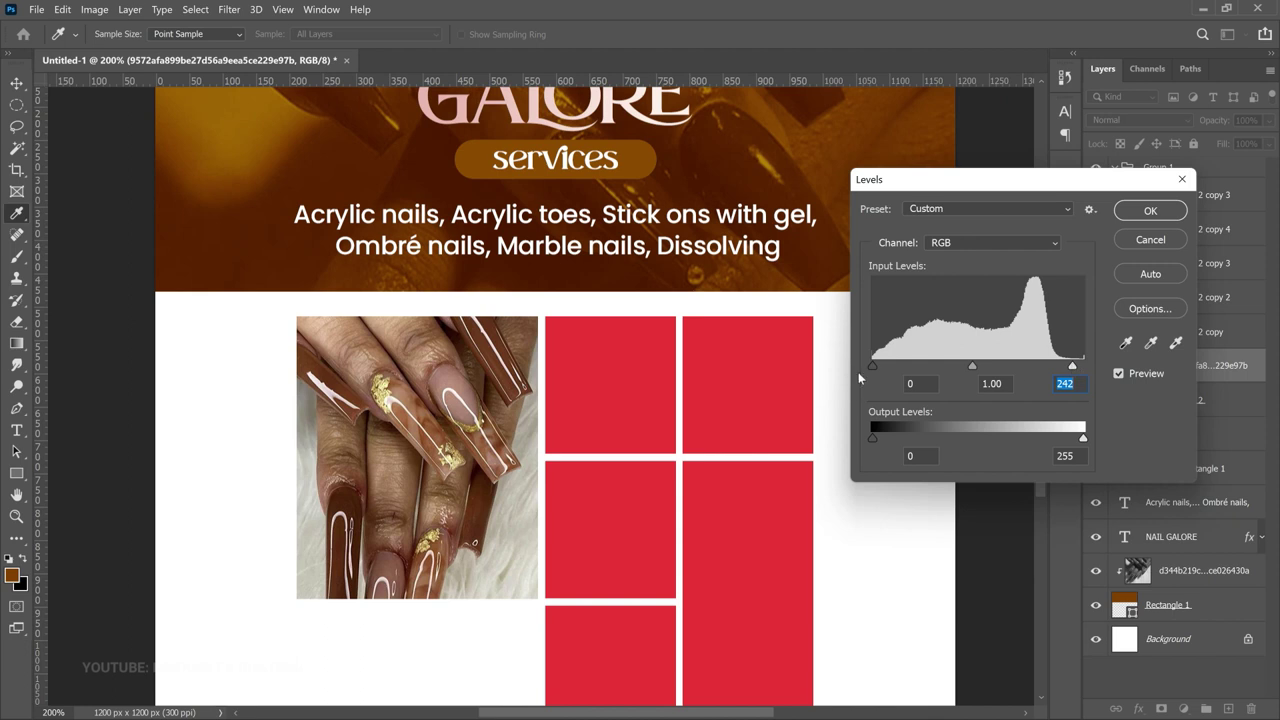
{"action": "left_click_drag", "start_coordinate": [874, 366], "coordinate": [878, 368]}
{"action": "left_click", "coordinate": [1150, 210]}
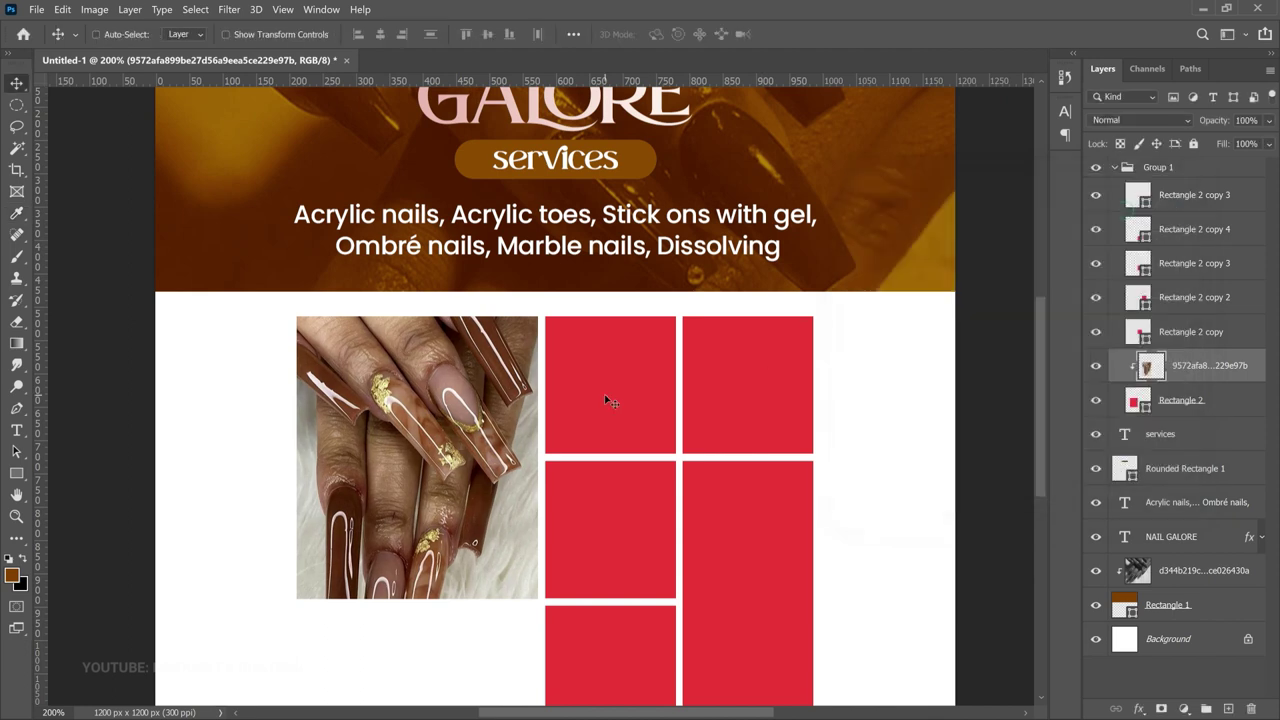
Step: Raise the large frame's nail photo saturation to +12 with Hue/Saturation
{"action": "key", "text": "ctrl+u"}
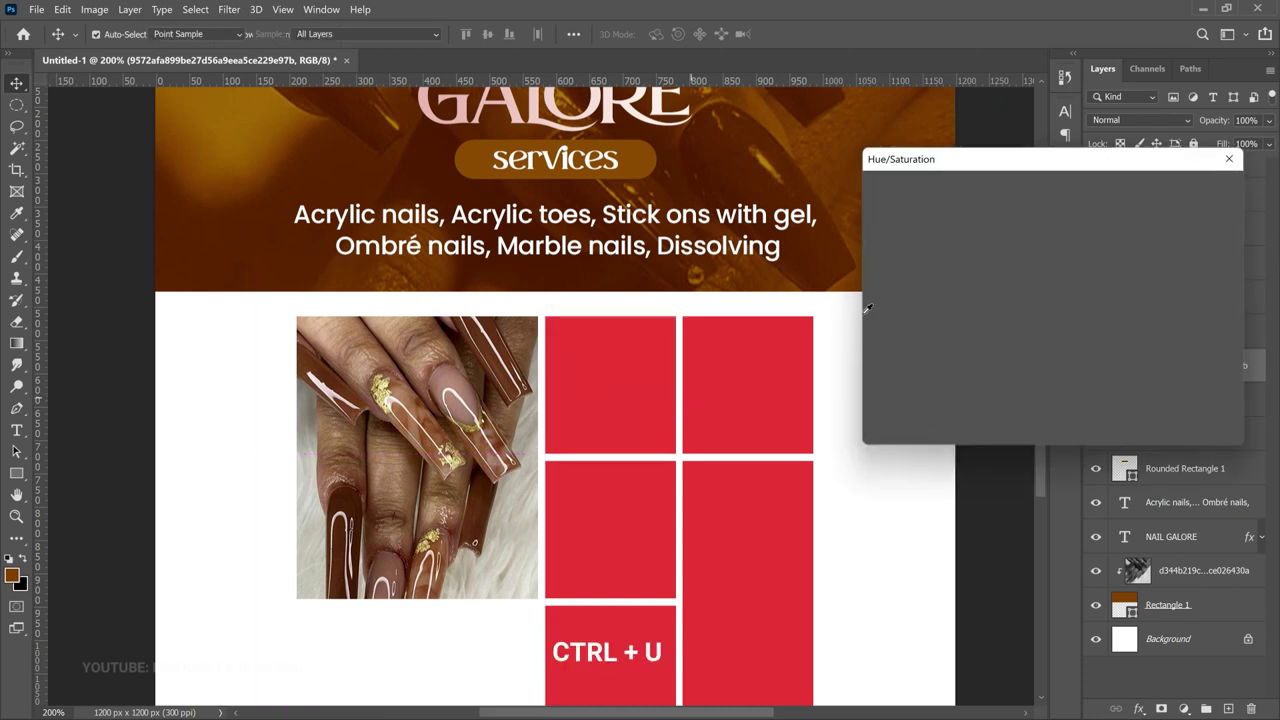
{"action": "left_click_drag", "start_coordinate": [1017, 318], "coordinate": [1024, 318]}
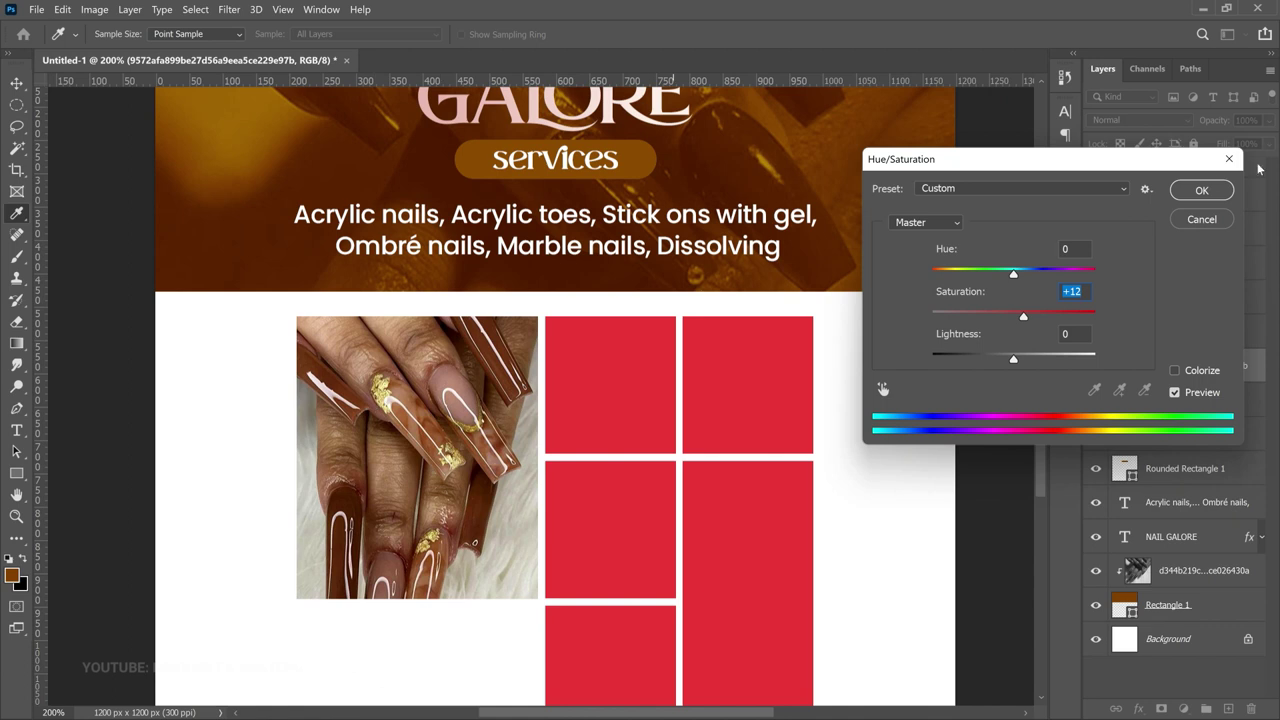
{"action": "left_click", "coordinate": [1201, 190]}
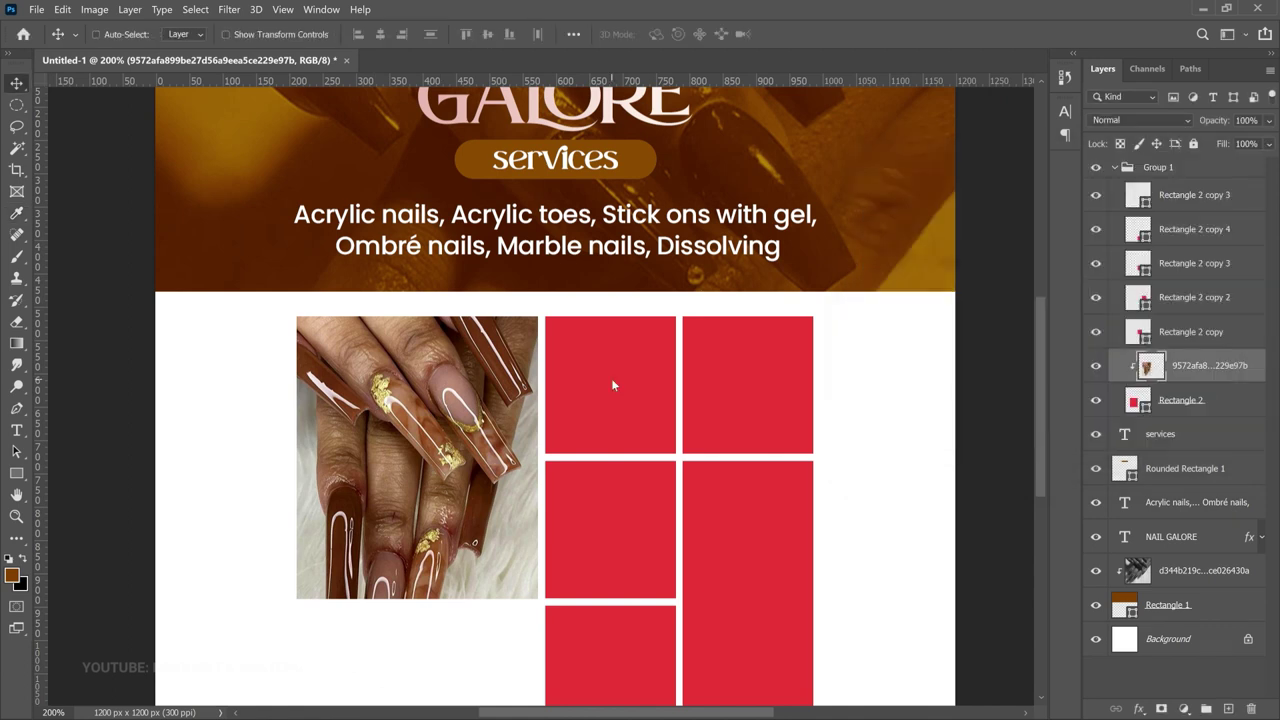
Step: Embed the pink nail photo whose file name starts with e988a7ca above the Rectangle 2 copy layer and clip it to that rectangle
{"action": "right_click", "coordinate": [611, 378]}
{"action": "left_click", "coordinate": [644, 402]}
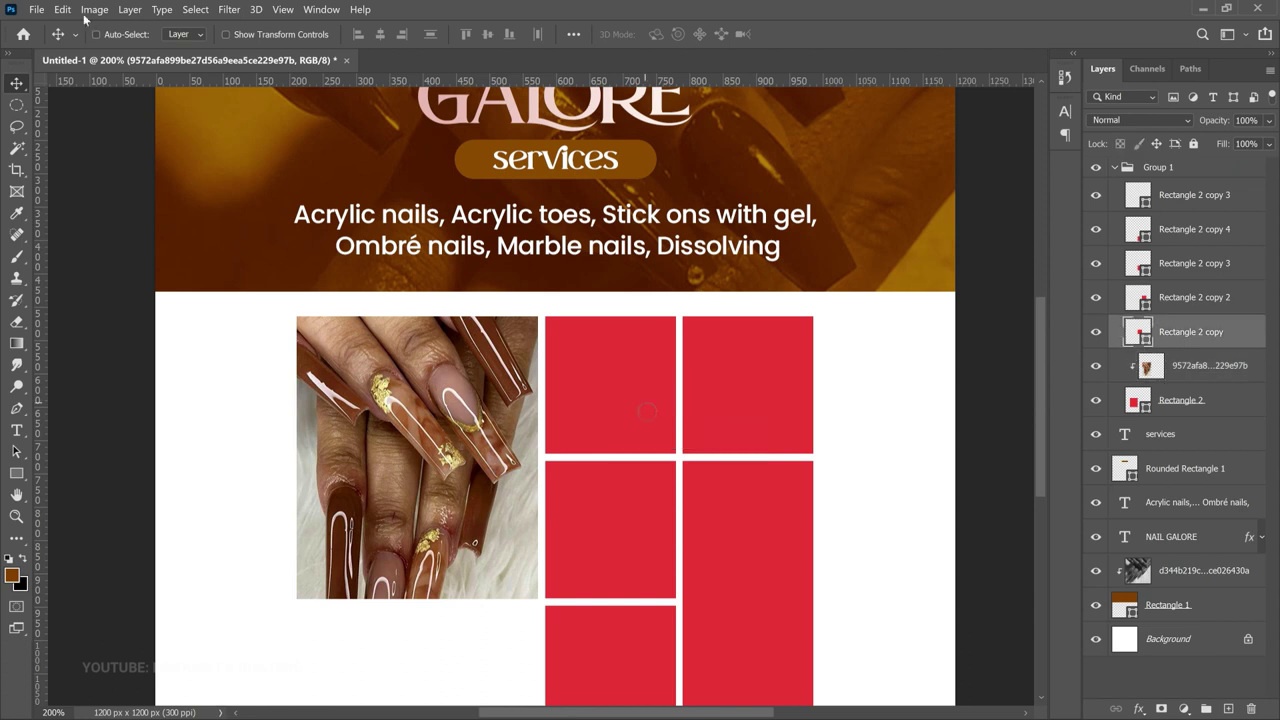
{"action": "left_click", "coordinate": [35, 9]}
{"action": "left_click", "coordinate": [80, 318]}
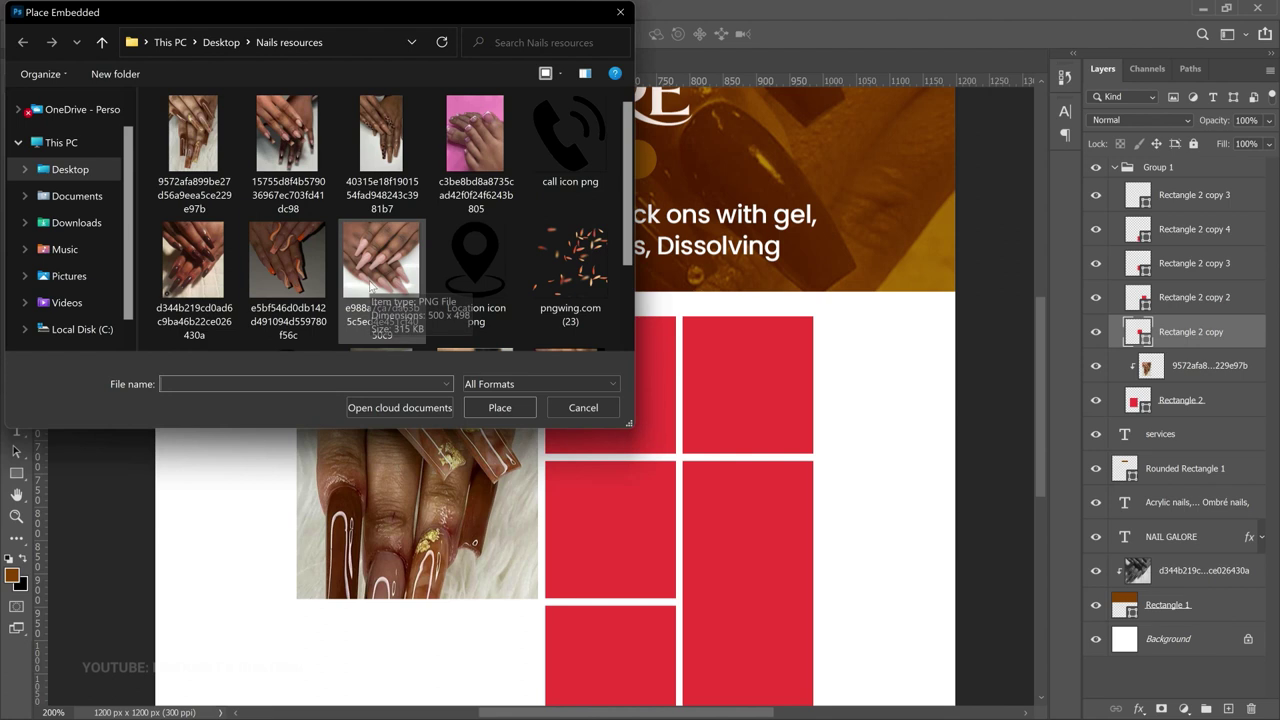
{"action": "double_click", "coordinate": [377, 265]}
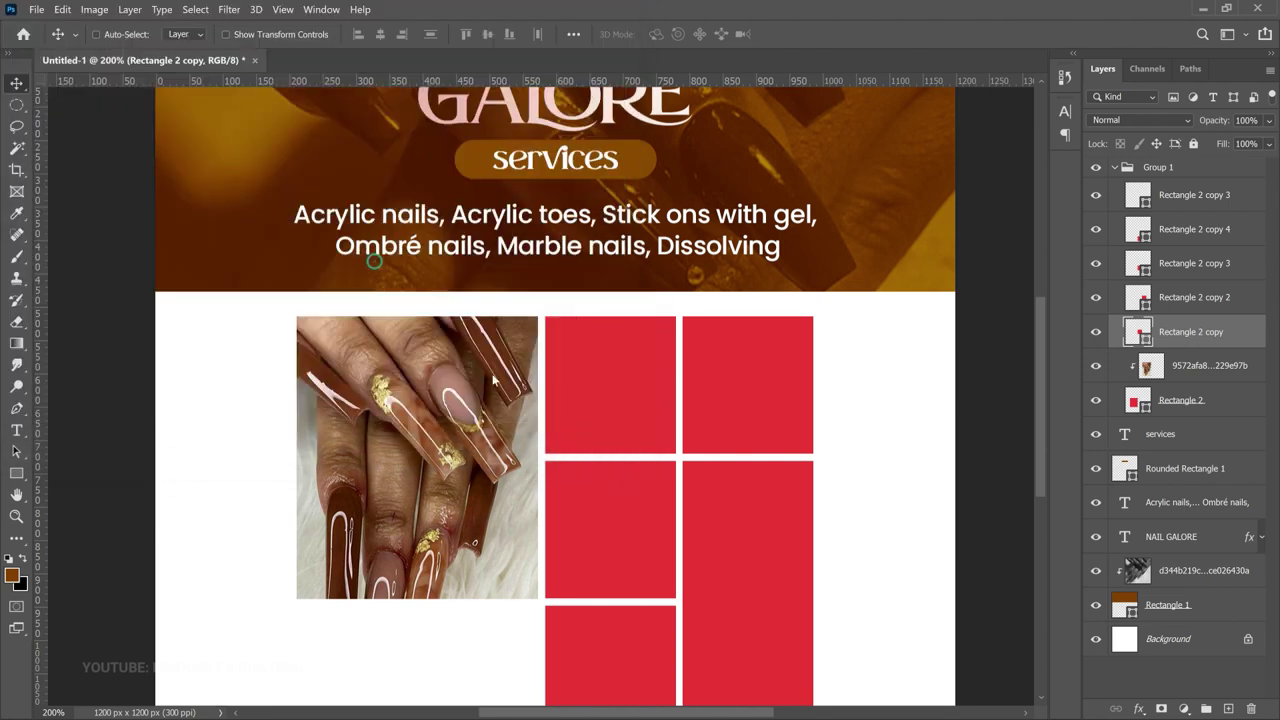
{"action": "key", "text": "Return"}
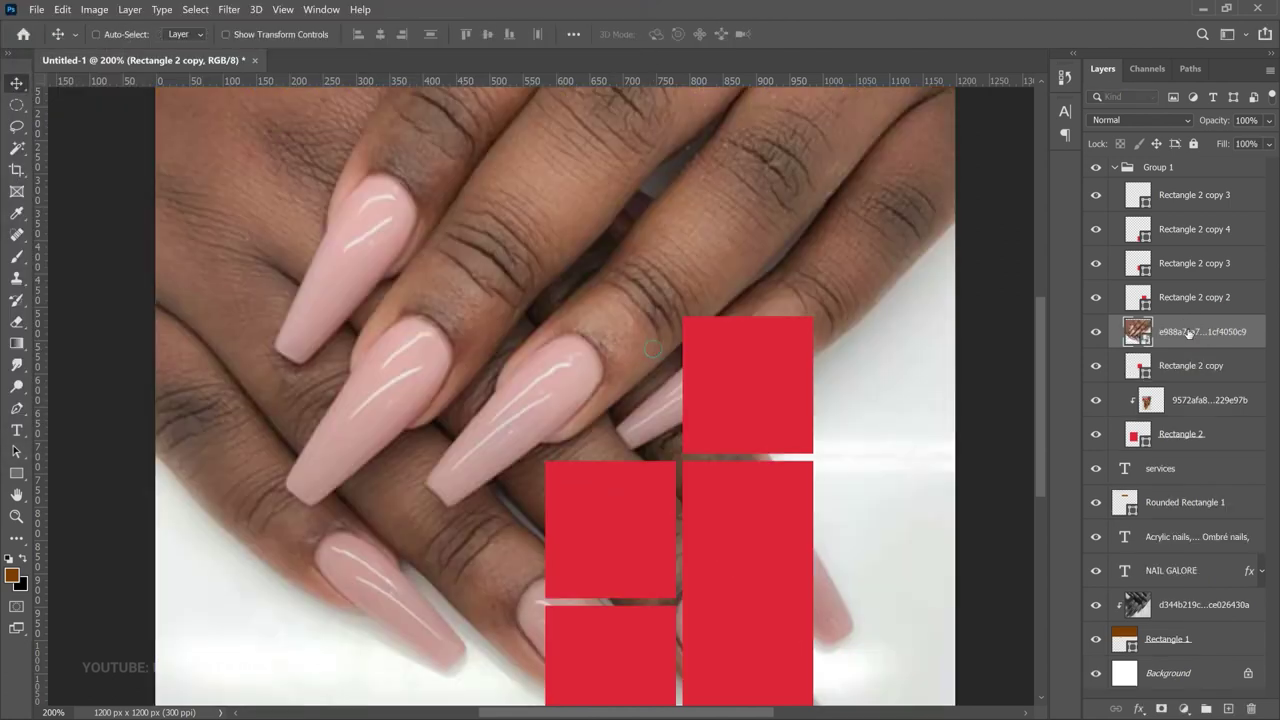
{"action": "right_click", "coordinate": [1196, 339]}
{"action": "left_click", "coordinate": [1008, 398]}
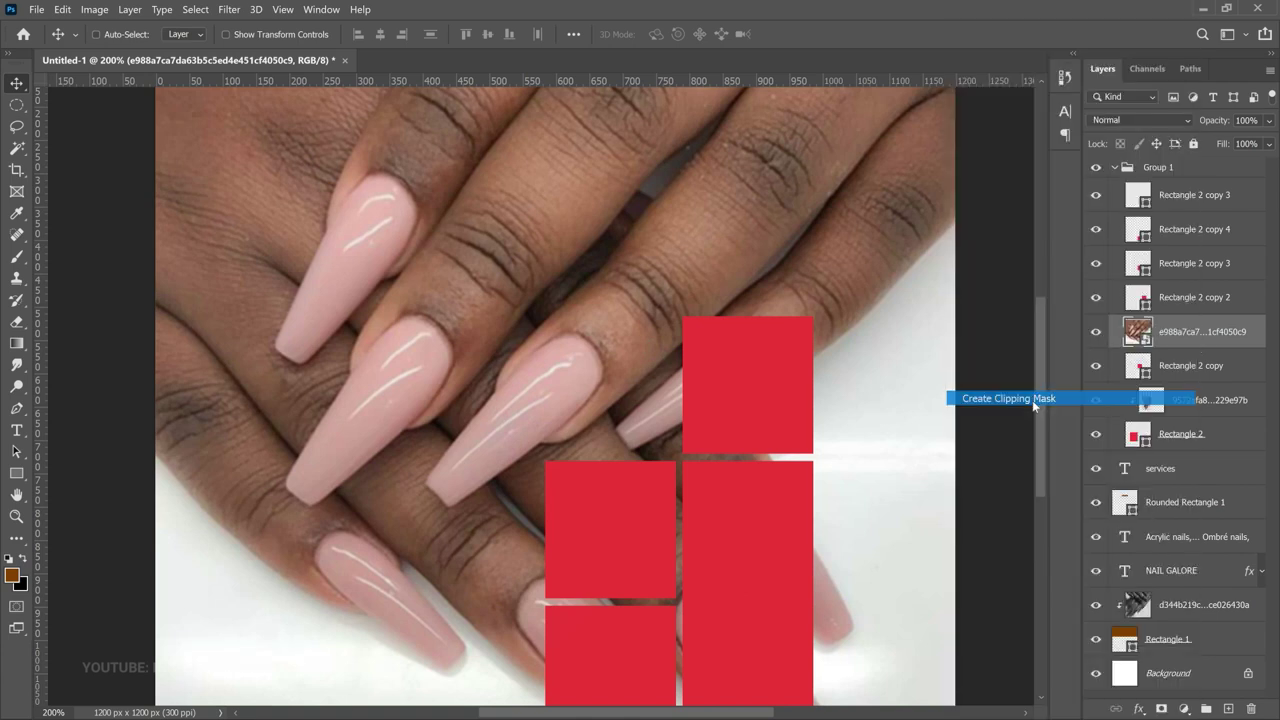
Step: Scale the pink nail photo down proportionally and position it so the nails fill the small frame beside the large photo
{"action": "left_click_drag", "start_coordinate": [700, 357], "coordinate": [594, 426]}
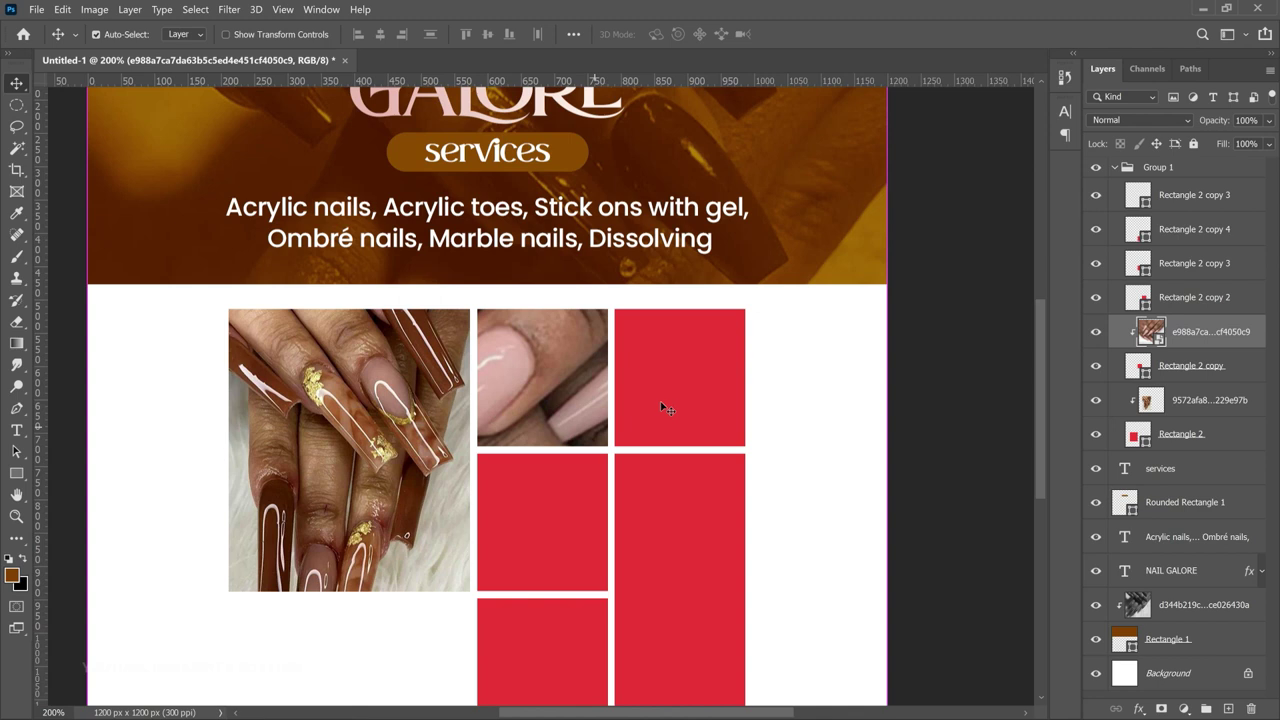
{"action": "key", "text": "ctrl+t"}
{"action": "key", "text": "ctrl+minus"}
{"action": "left_click_drag", "start_coordinate": [740, 207], "coordinate": [505, 441]}
{"action": "left_click_drag", "start_coordinate": [550, 487], "coordinate": [745, 414]}
{"action": "left_click_drag", "start_coordinate": [700, 533], "coordinate": [601, 437]}
{"action": "key", "text": "Return"}
Step: Embed the WhatsApp nail photo with the black background above Rectangle 2 copy 2, clip it, and fit it to the upper-right frame
{"action": "right_click", "coordinate": [636, 398]}
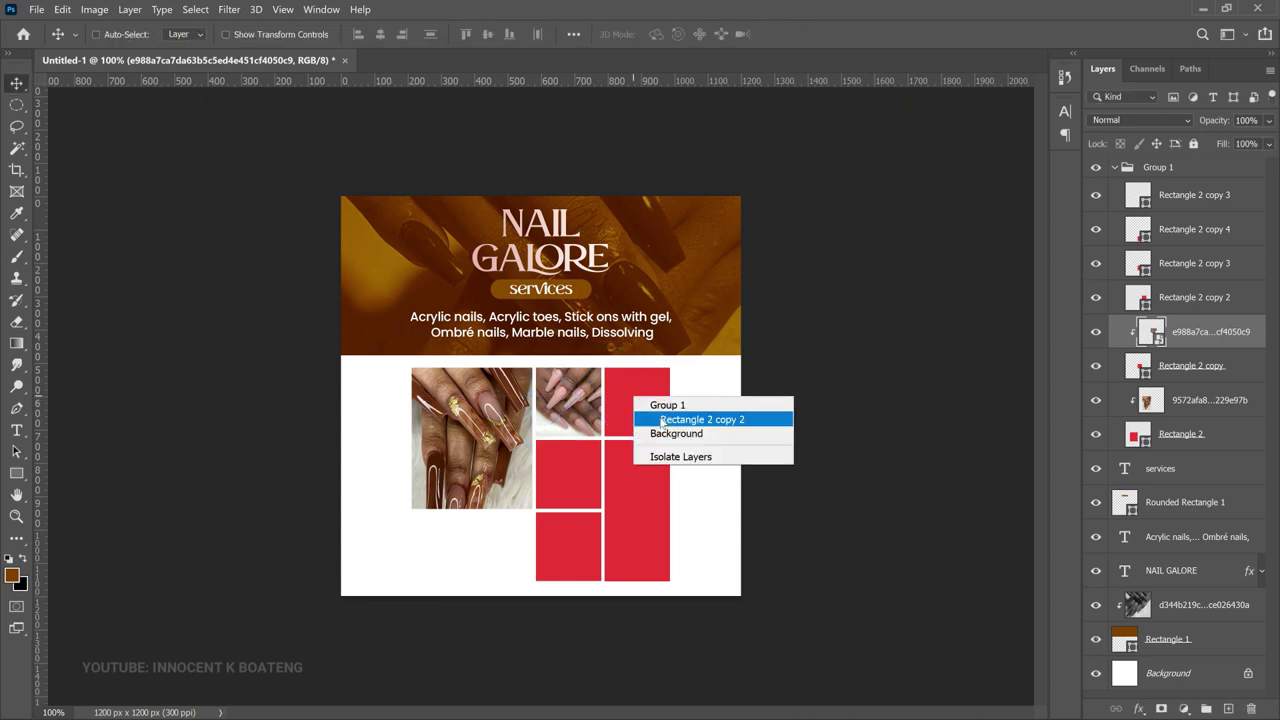
{"action": "left_click", "coordinate": [664, 421]}
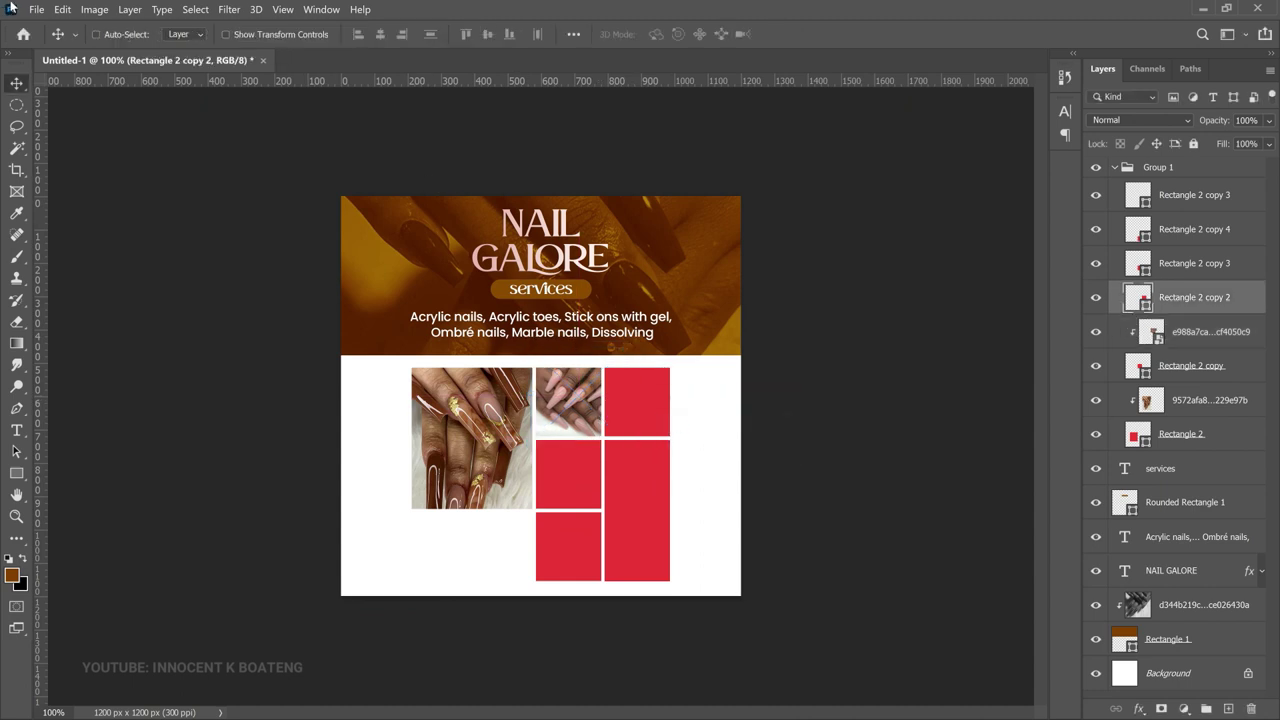
{"action": "left_click", "coordinate": [35, 9]}
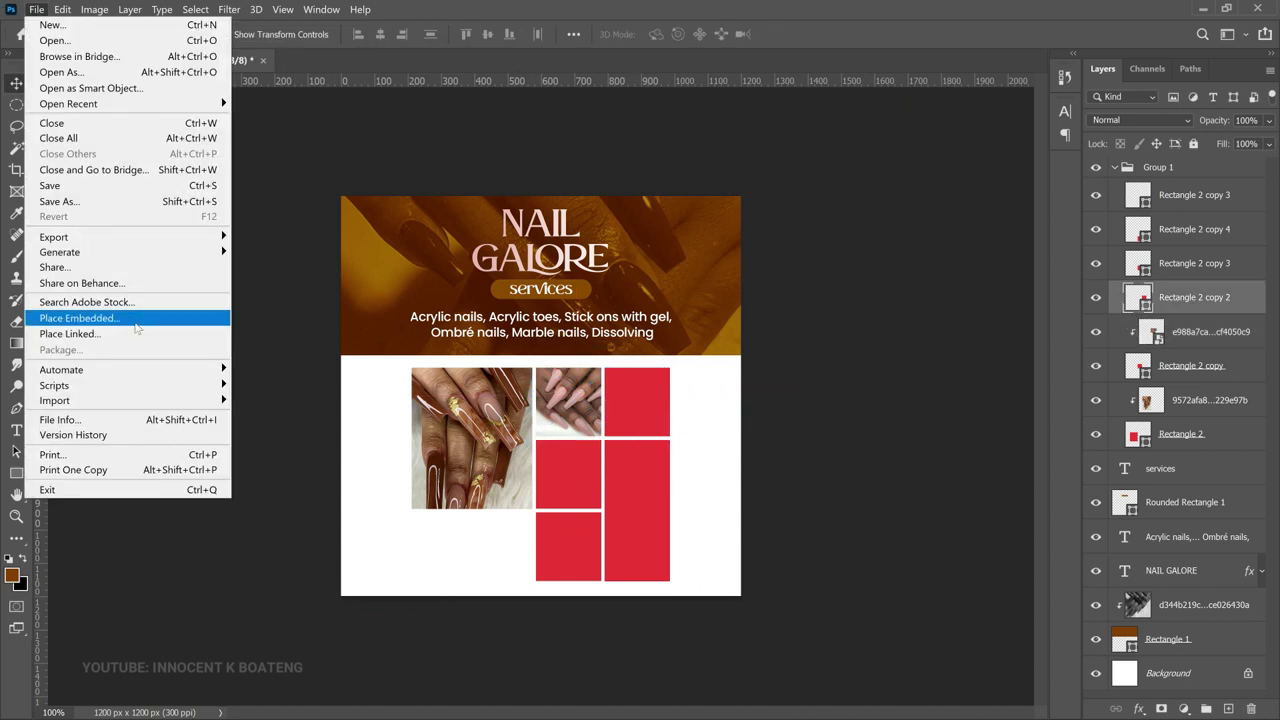
{"action": "left_click", "coordinate": [135, 320]}
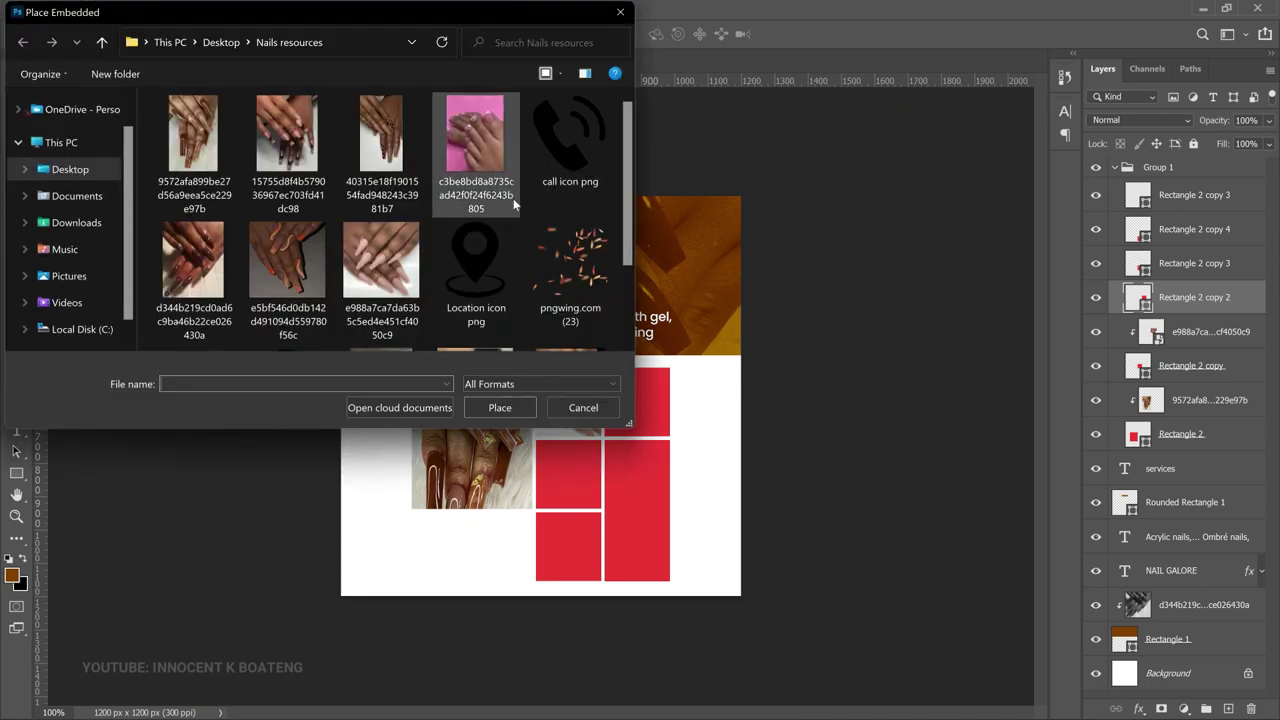
{"action": "double_click", "coordinate": [514, 203]}
{"action": "left_click_drag", "start_coordinate": [695, 200], "coordinate": [675, 420]}
{"action": "key", "text": "Return"}
Step: Embed the WhatsApp photo of toes in black sandals, clip it to the middle small frame, and fit it there
{"action": "left_click", "coordinate": [38, 10]}
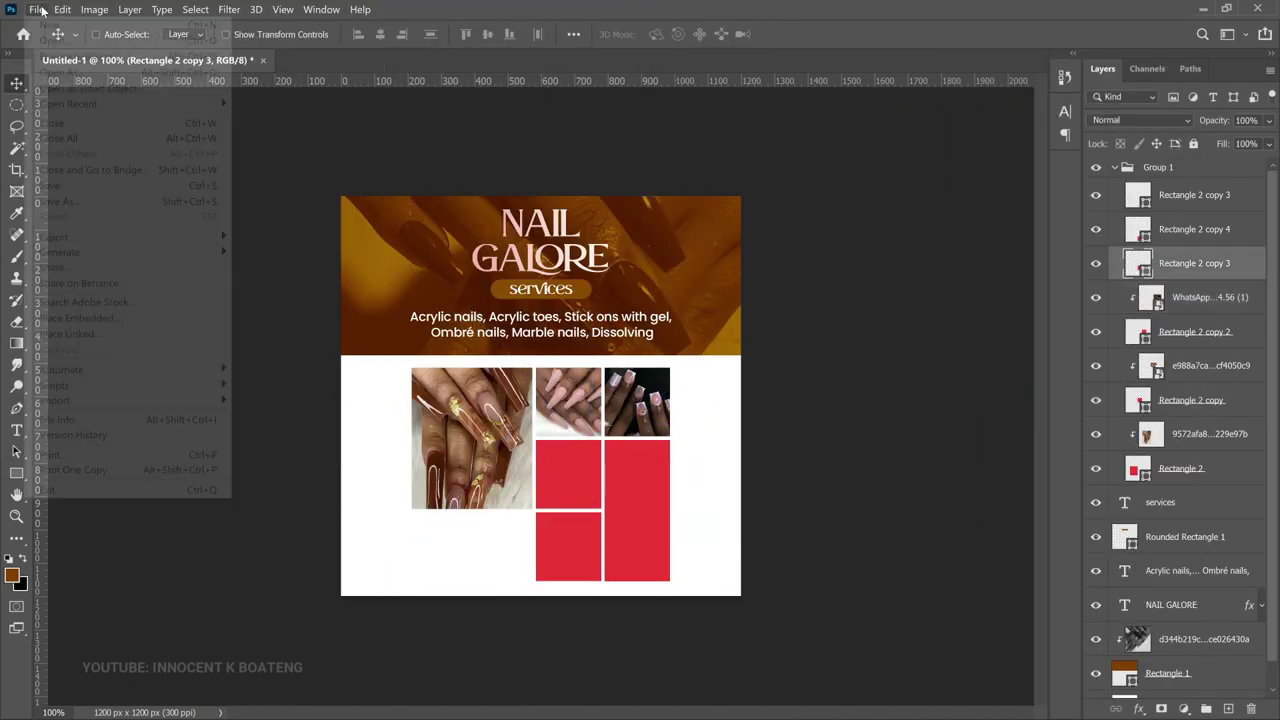
{"action": "left_click", "coordinate": [80, 317]}
{"action": "scroll", "coordinate": [371, 200], "scroll_direction": "down", "scroll_amount": 3}
{"action": "left_click", "coordinate": [491, 246]}
{"action": "left_click", "coordinate": [503, 409]}
{"action": "left_click_drag", "start_coordinate": [440, 537], "coordinate": [613, 471]}
{"action": "key", "text": "Return"}
Step: Embed the nail photo whose file name starts with 40315e18 and clip it to the tall frame
{"action": "left_click", "coordinate": [36, 9]}
{"action": "left_click", "coordinate": [80, 317]}
{"action": "double_click", "coordinate": [381, 135]}
{"action": "right_click", "coordinate": [1190, 194]}
{"action": "left_click", "coordinate": [1022, 397]}
{"action": "key", "text": "Return"}
Step: Raise the tall frame's nail photo saturation to +11 with Hue/Saturation
{"action": "key", "text": "ctrl+l"}
{"action": "key", "text": "Escape"}
{"action": "key", "text": "ctrl+u"}
{"action": "left_click_drag", "start_coordinate": [1013, 318], "coordinate": [1023, 318]}
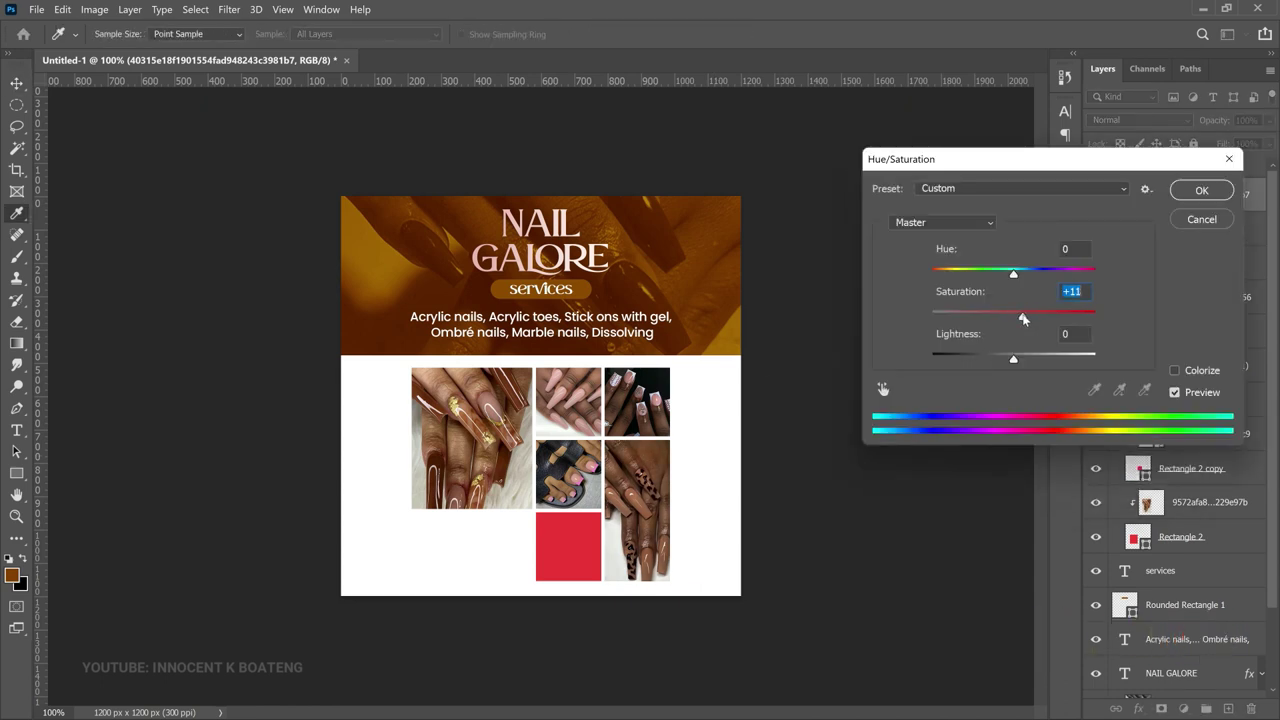
{"action": "key", "text": "Return"}
Step: Embed the pink toenail photo whose file name starts with c3be8bd8 and clip it to the remaining red rectangle
{"action": "left_click", "coordinate": [36, 9]}
{"action": "left_click", "coordinate": [80, 317]}
{"action": "double_click", "coordinate": [471, 140]}
{"action": "key", "text": "Return"}
{"action": "right_click", "coordinate": [1175, 387]}
{"action": "left_click", "coordinate": [993, 398]}
Step: Scale the pink toenail photo down proportionally so the toes fill the lowest small frame
{"action": "key", "text": "ctrl+t"}
{"action": "left_click_drag", "start_coordinate": [643, 634], "coordinate": [603, 603]}
{"action": "key", "text": "Return"}
Step: Collapse the photo group and draw a white rectangle about 904 by 689 px behind the photo grid, above the services text layer
{"action": "key", "text": "ctrl+plus"}
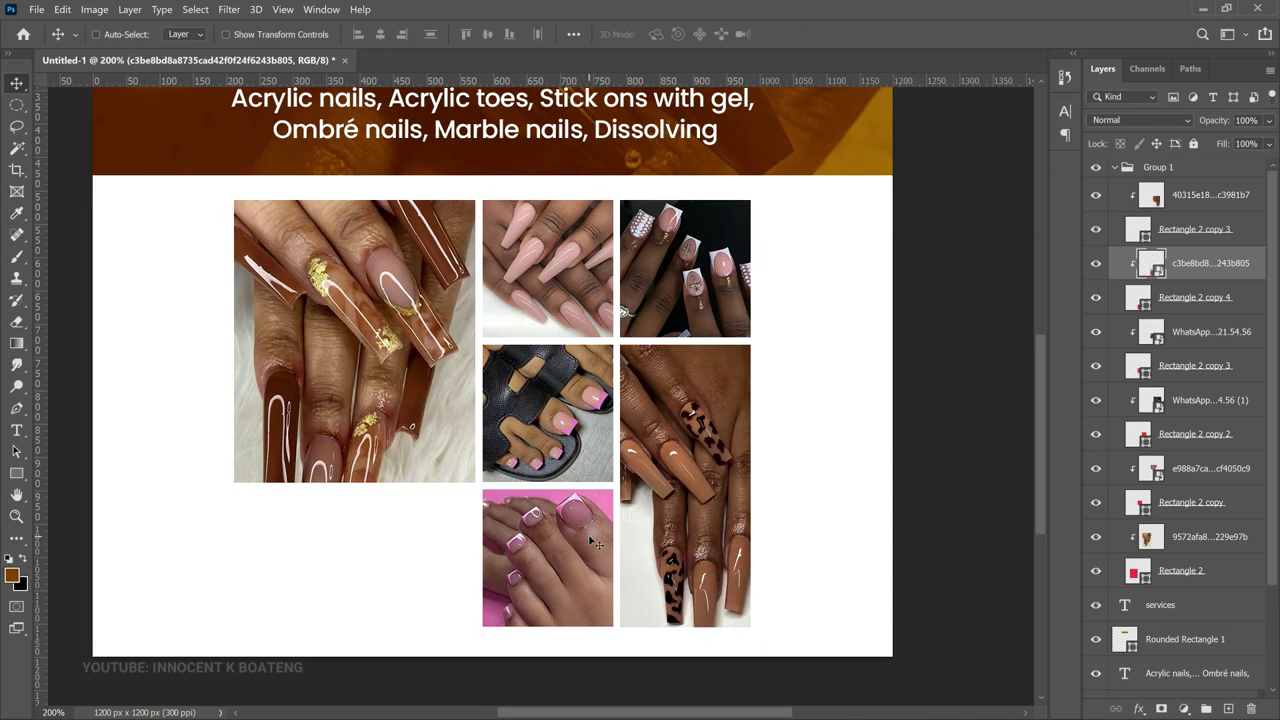
{"action": "left_click", "coordinate": [1116, 168]}
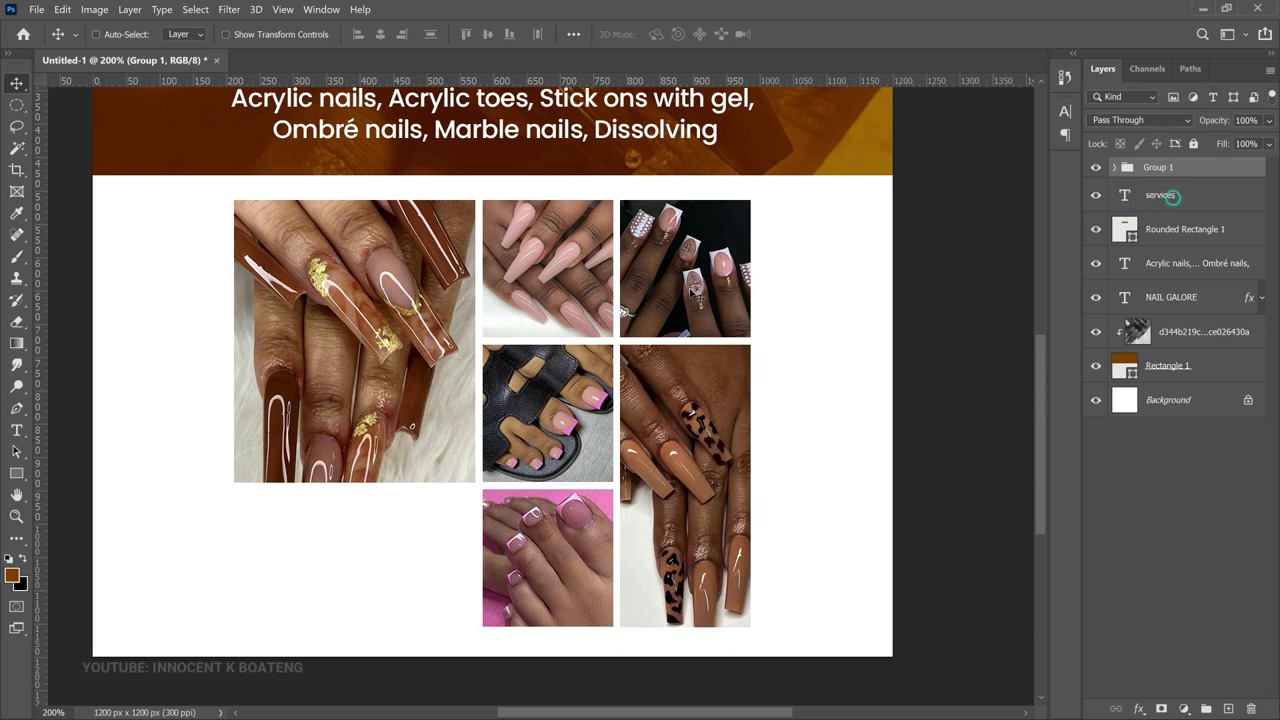
{"action": "key", "text": "alt+bracketleft"}
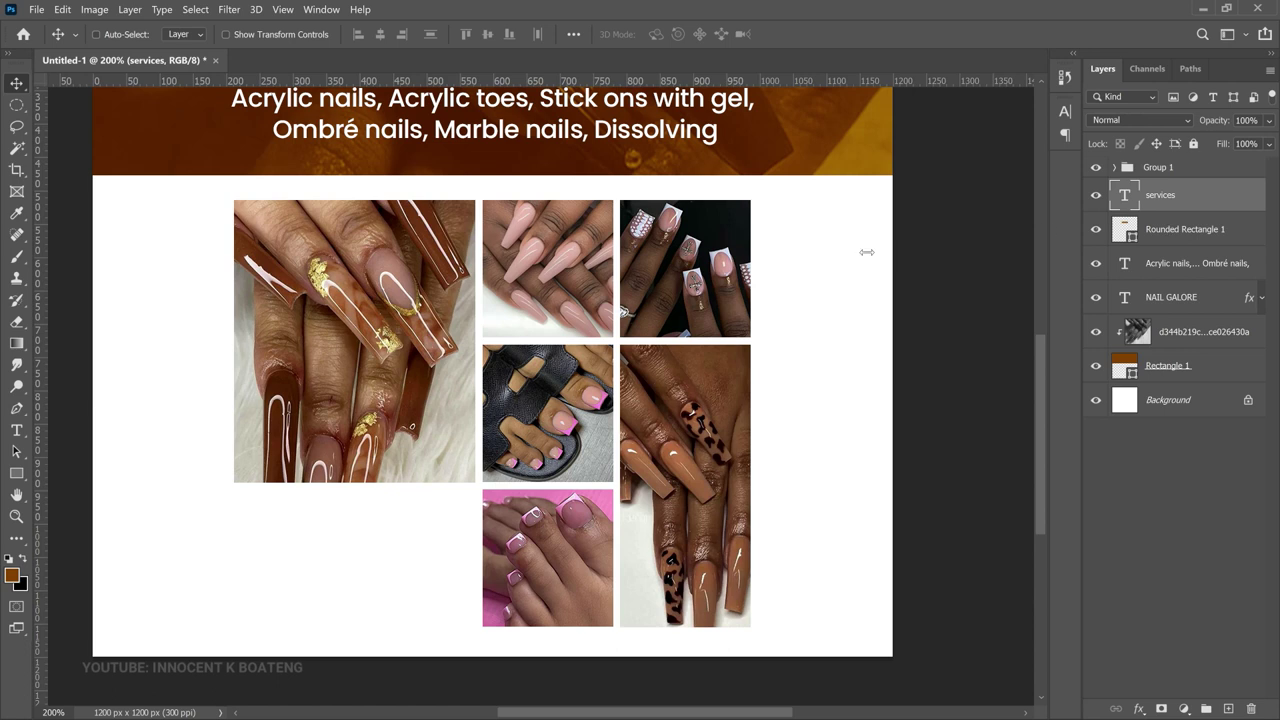
{"action": "left_click", "coordinate": [16, 473]}
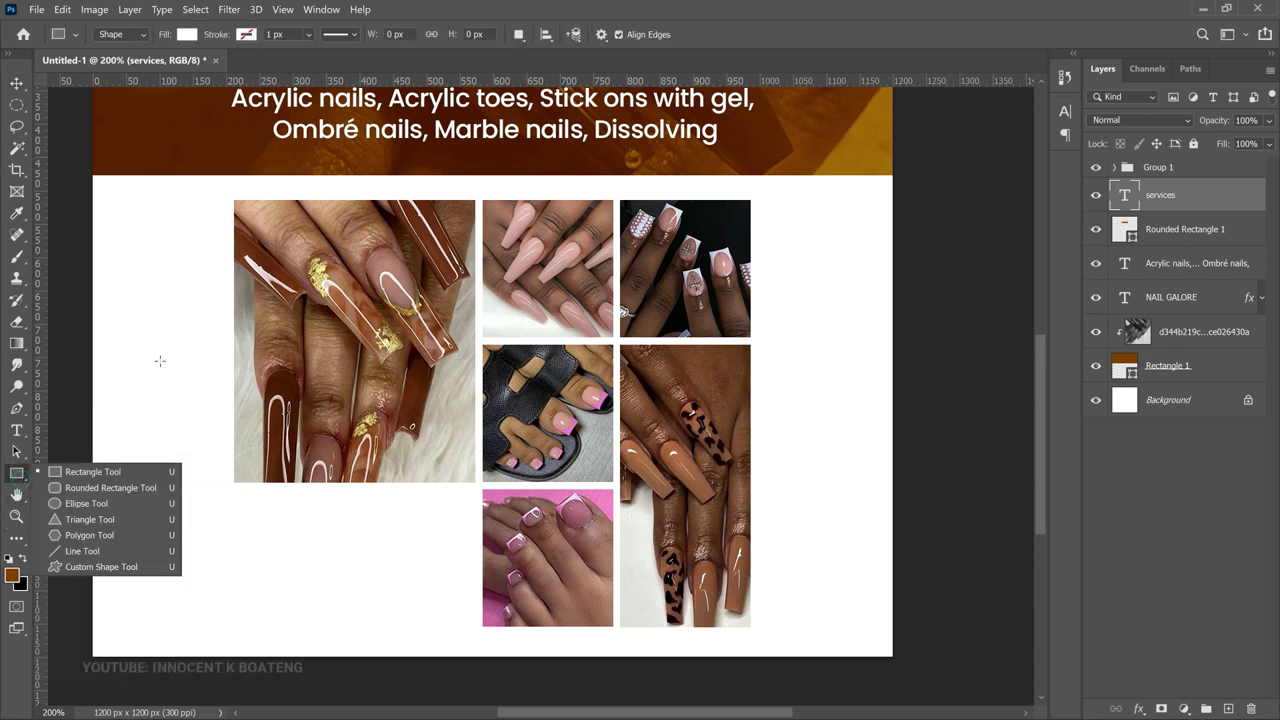
{"action": "left_click", "coordinate": [138, 472]}
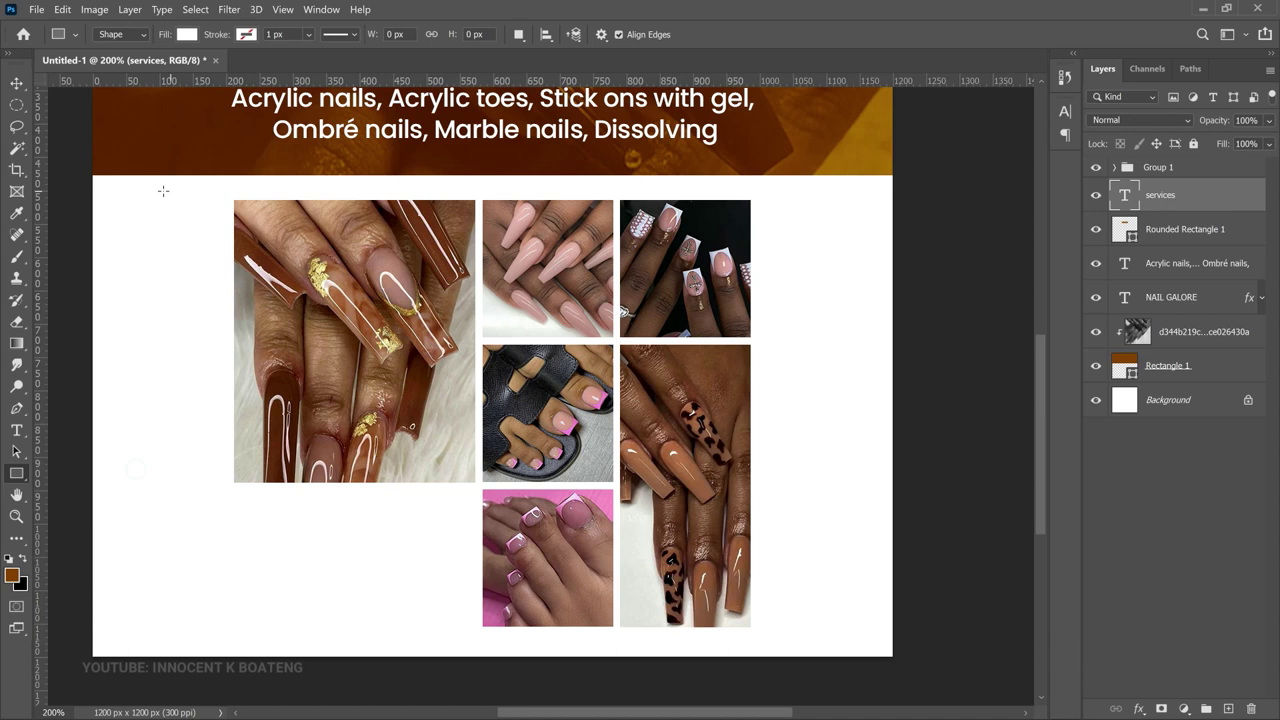
{"action": "left_click_drag", "start_coordinate": [163, 190], "coordinate": [765, 649]}
{"action": "left_click", "coordinate": [1024, 178]}
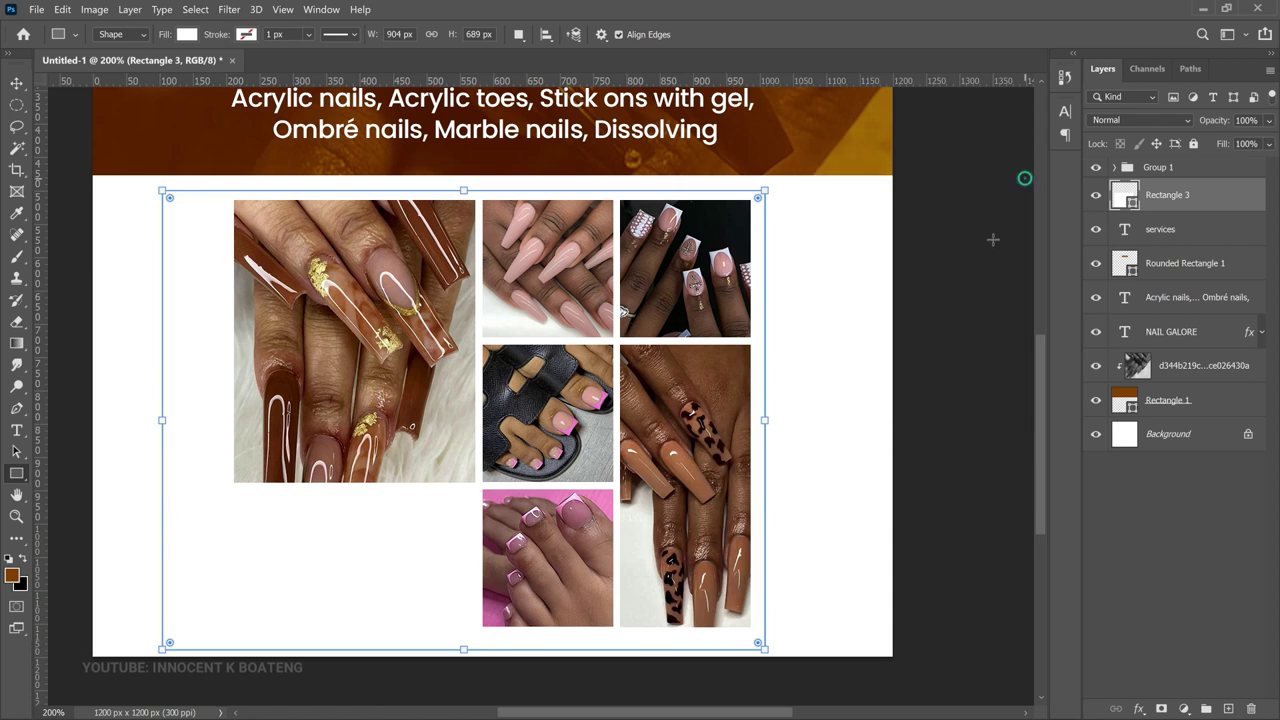
Step: Center the white backing rectangle horizontally on the canvas
{"action": "key", "text": "v"}
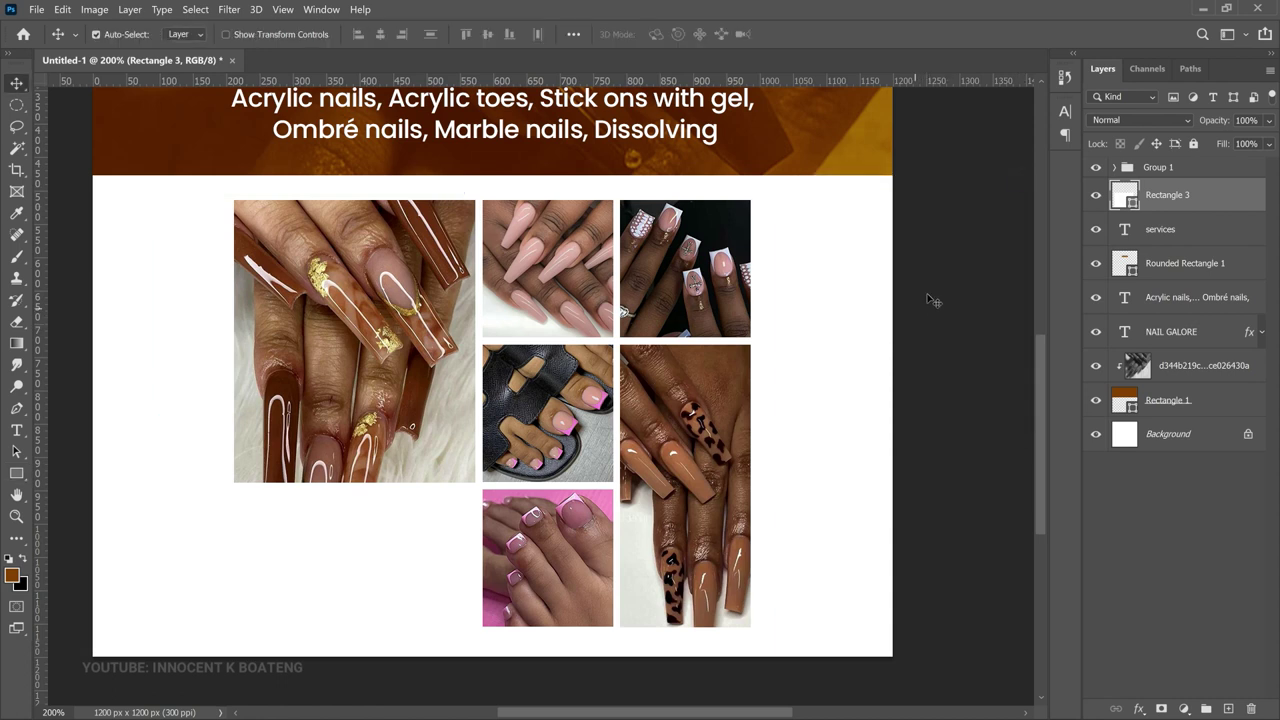
{"action": "key", "text": "ctrl+a"}
{"action": "left_click", "coordinate": [384, 34]}
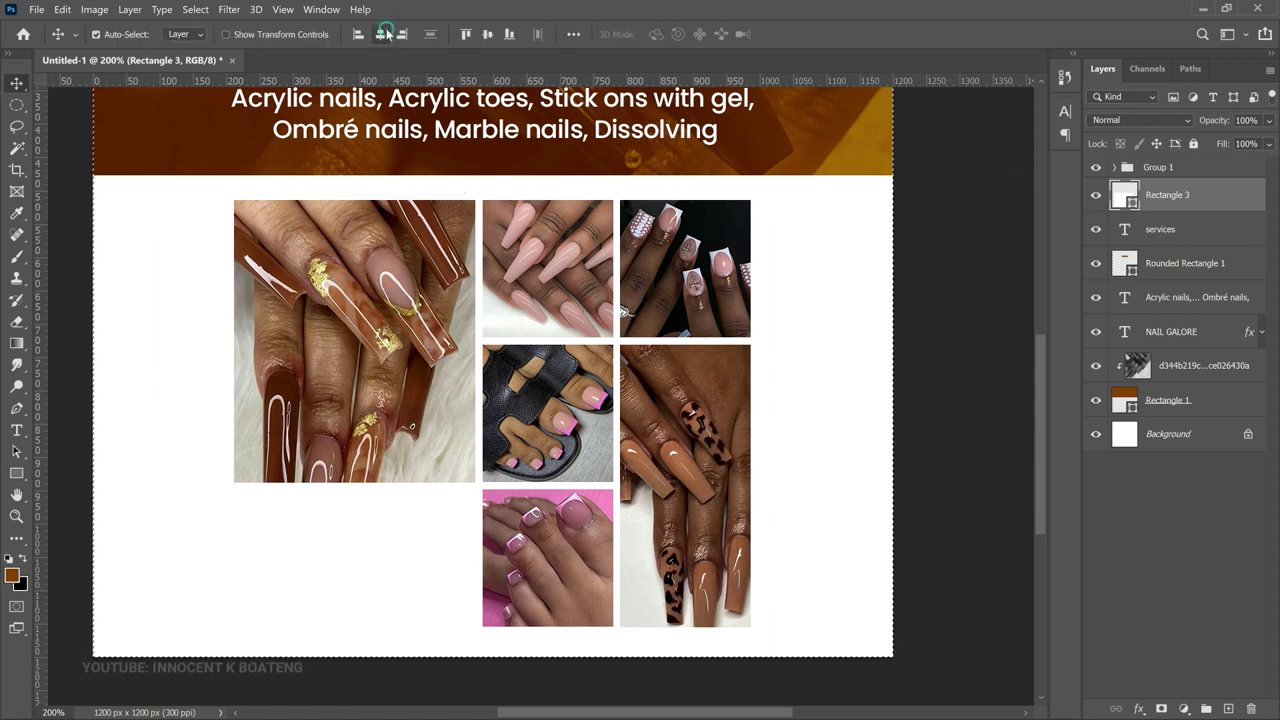
Step: Add a black Multiply drop shadow to the white rectangle with 21% opacity, 90° angle, 38 px distance, and 87 px size
{"action": "right_click", "coordinate": [1205, 198]}
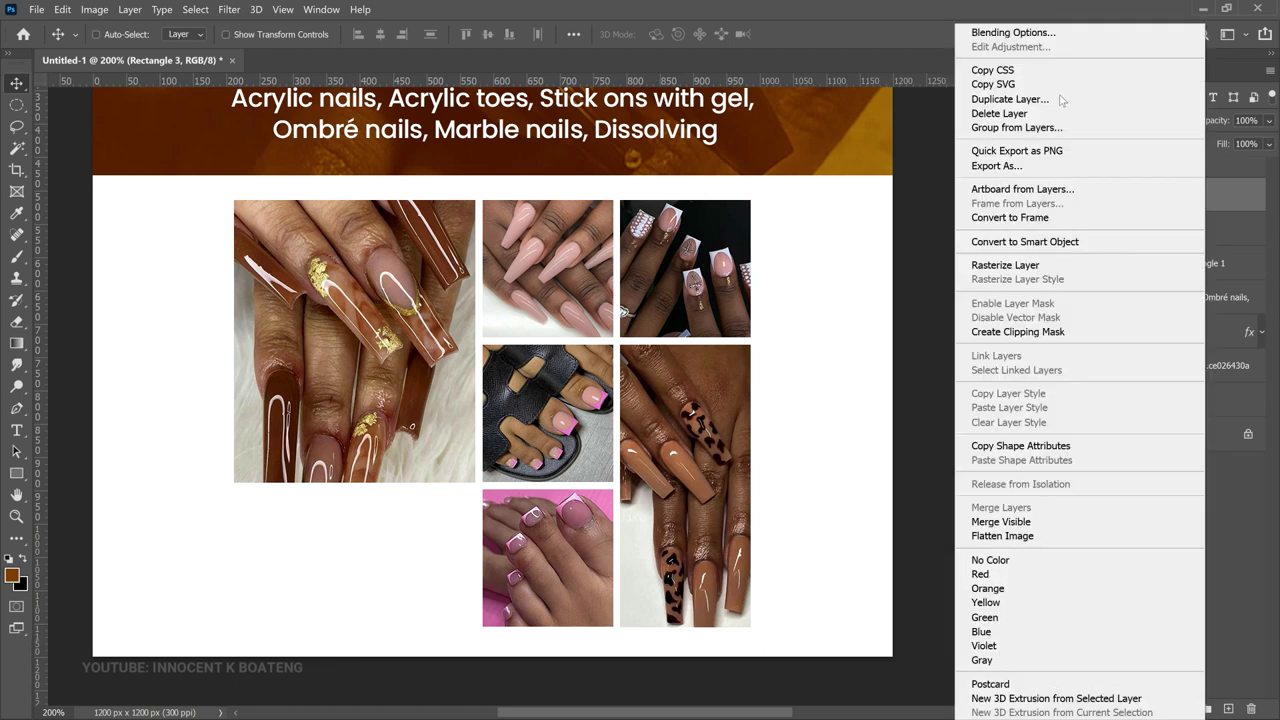
{"action": "key", "text": "Escape"}
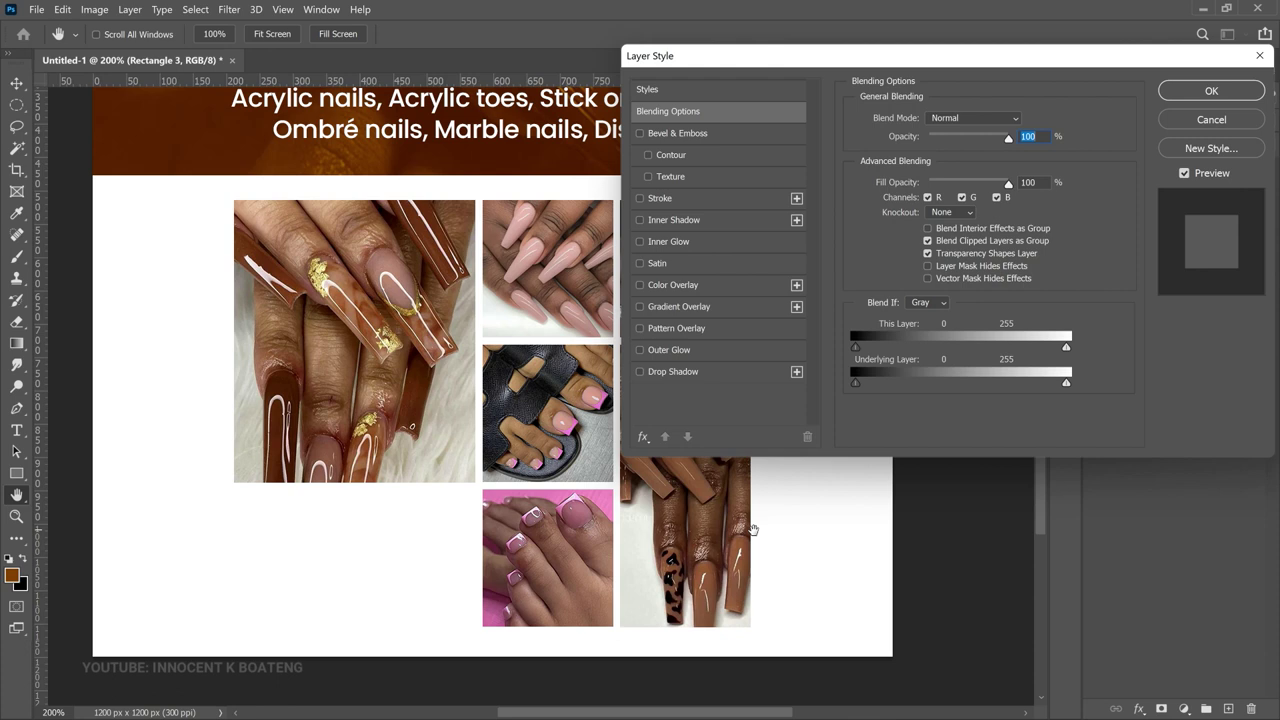
{"action": "left_click", "coordinate": [681, 371]}
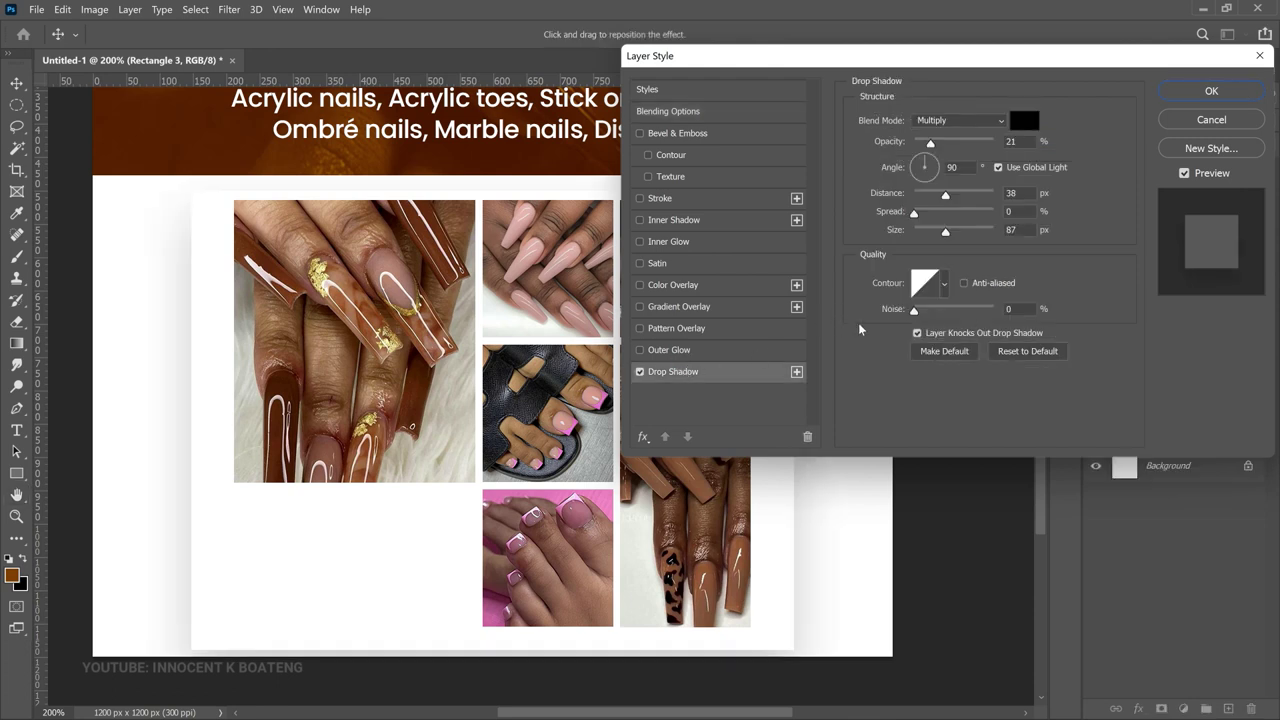
{"action": "left_click_drag", "start_coordinate": [1033, 67], "coordinate": [969, 107]}
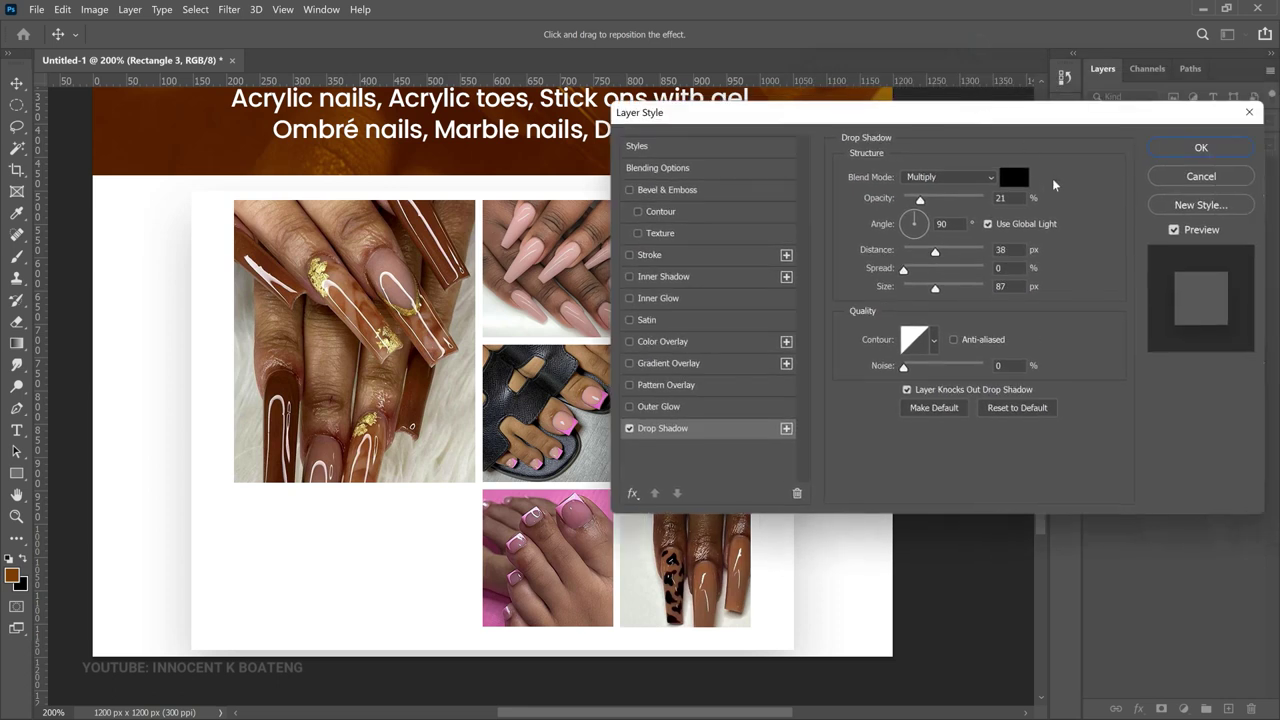
{"action": "left_click", "coordinate": [1178, 150]}
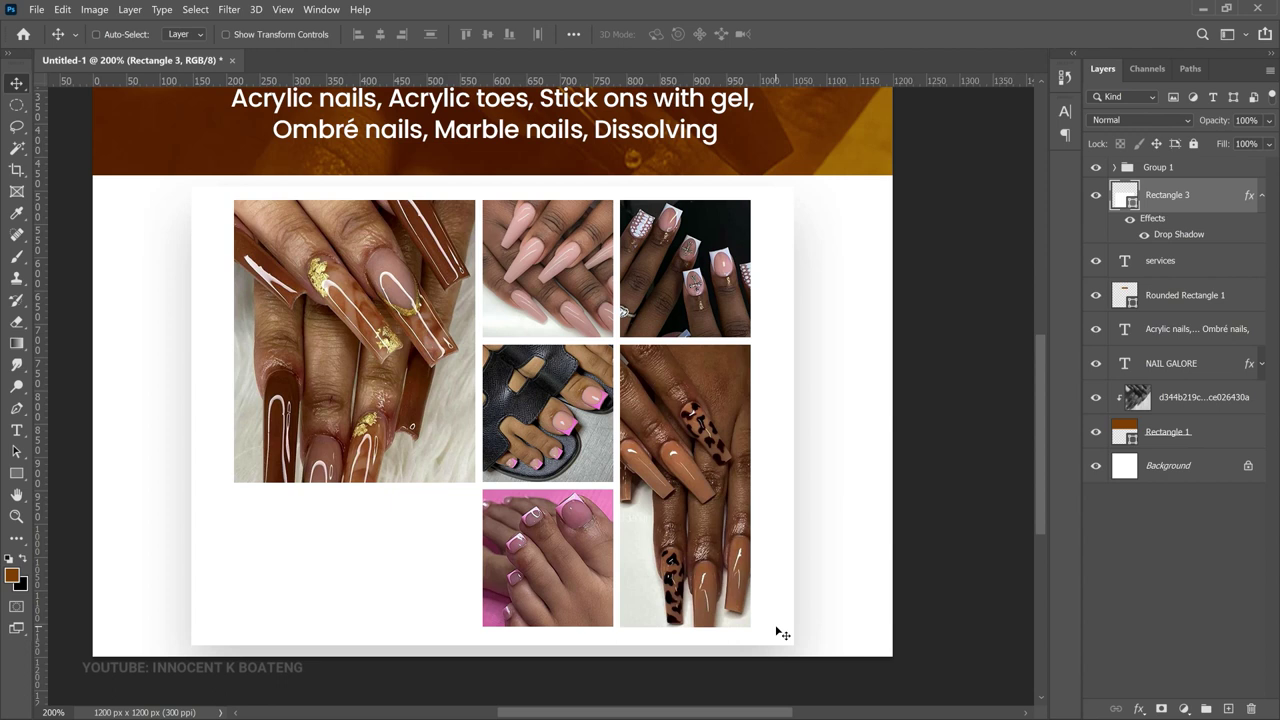
Step: Add a solid color fill layer directly above the Background in light gray f1f1f1
{"action": "left_click", "coordinate": [1187, 465]}
{"action": "left_click", "coordinate": [1184, 709]}
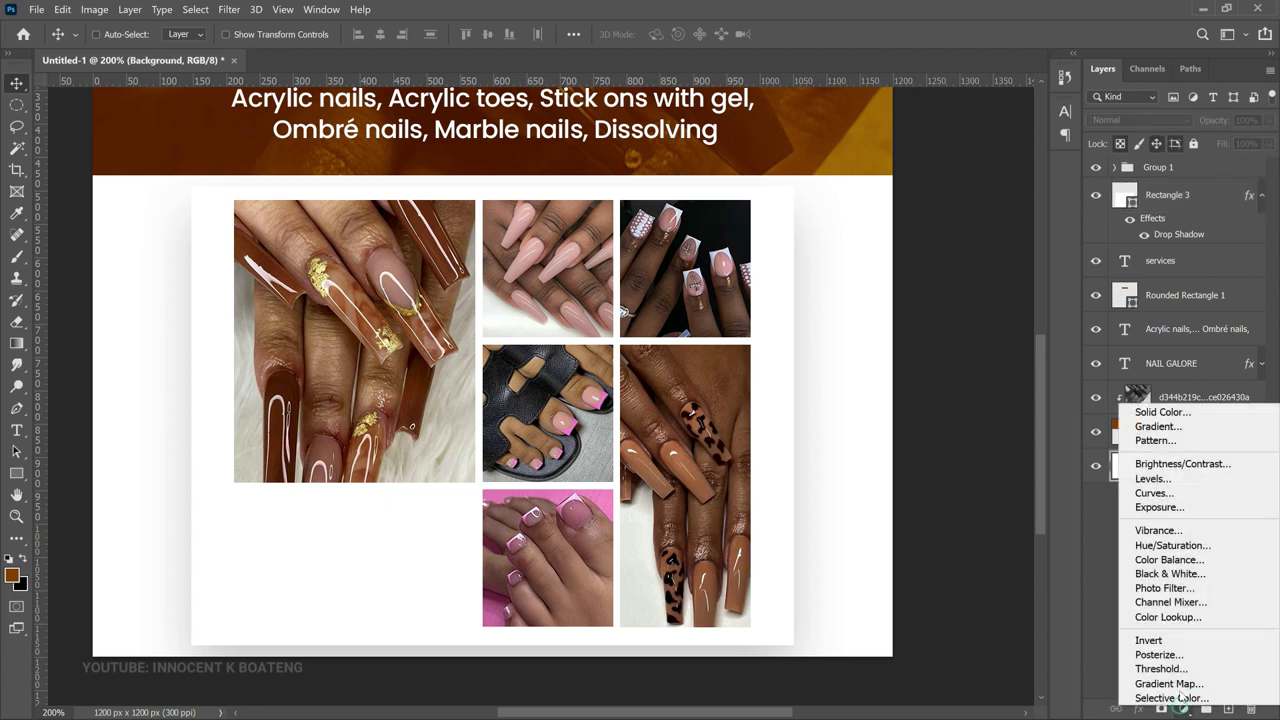
{"action": "left_click", "coordinate": [1162, 412]}
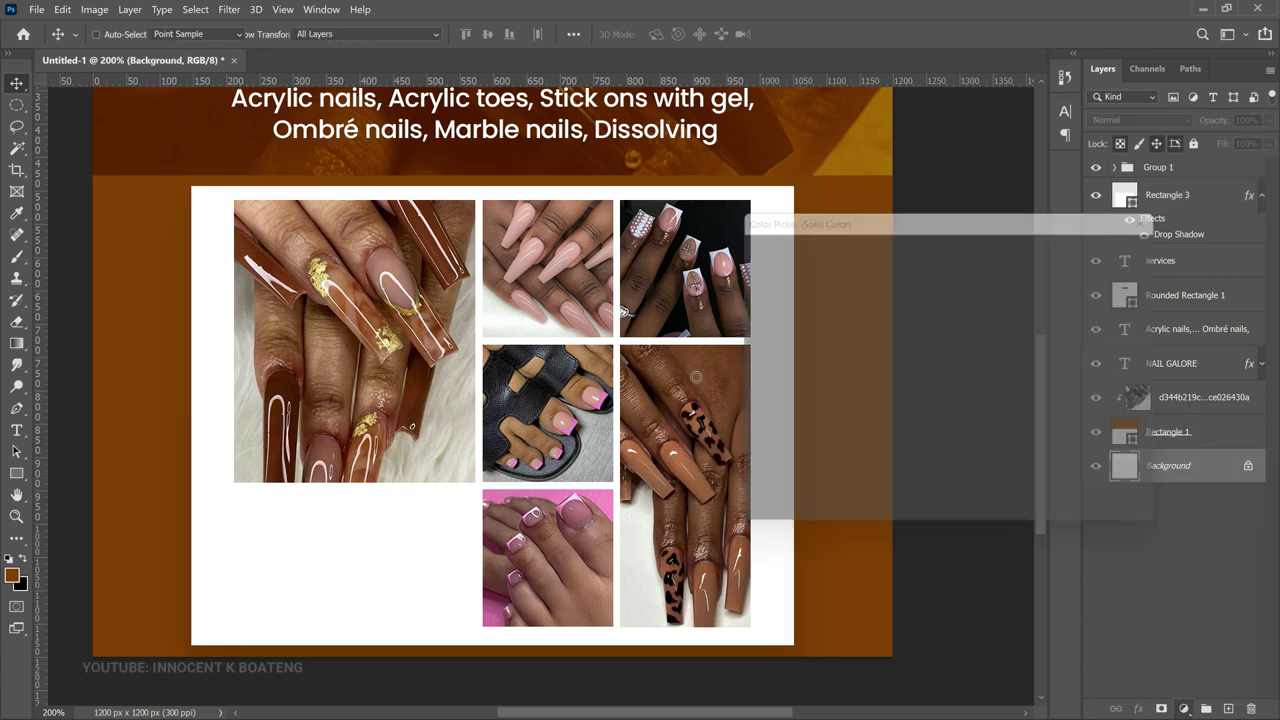
{"action": "mouse_move", "coordinate": [788, 357]}
{"action": "left_mouse_down"}
{"action": "mouse_move", "coordinate": [739, 271]}
{"action": "mouse_move", "coordinate": [716, 263]}
{"action": "left_mouse_up"}
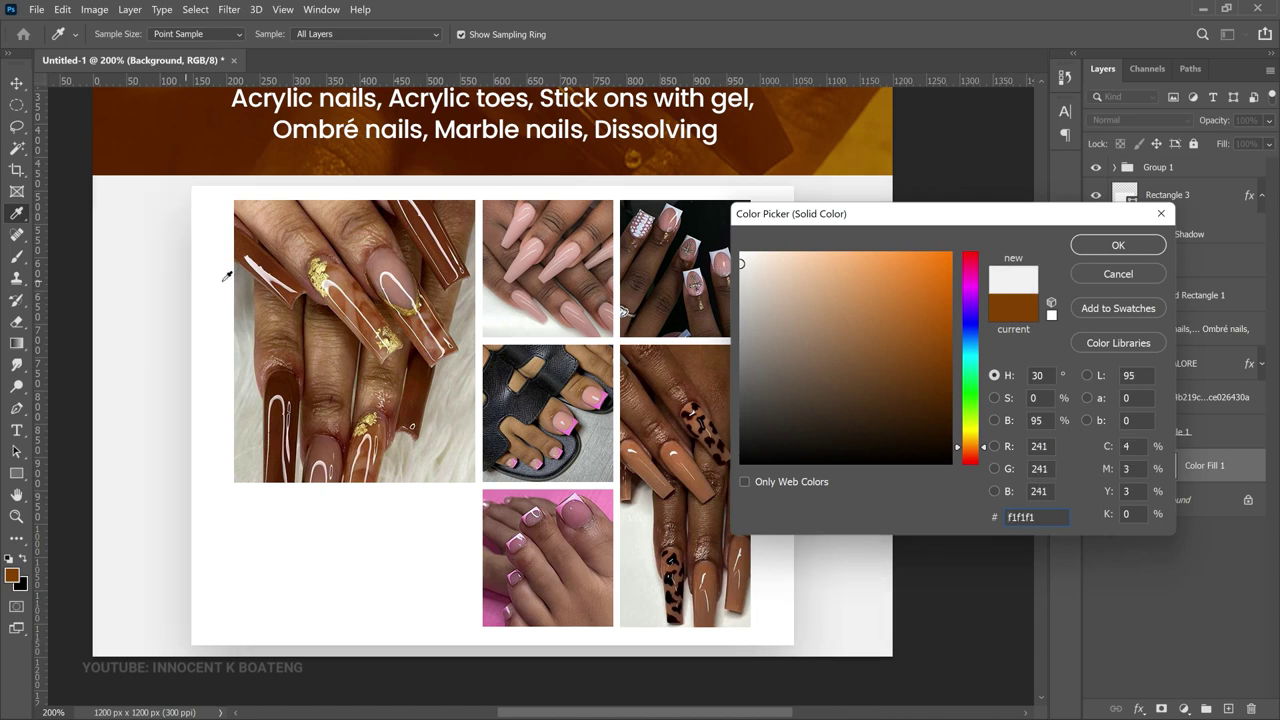
{"action": "left_click", "coordinate": [1118, 247]}
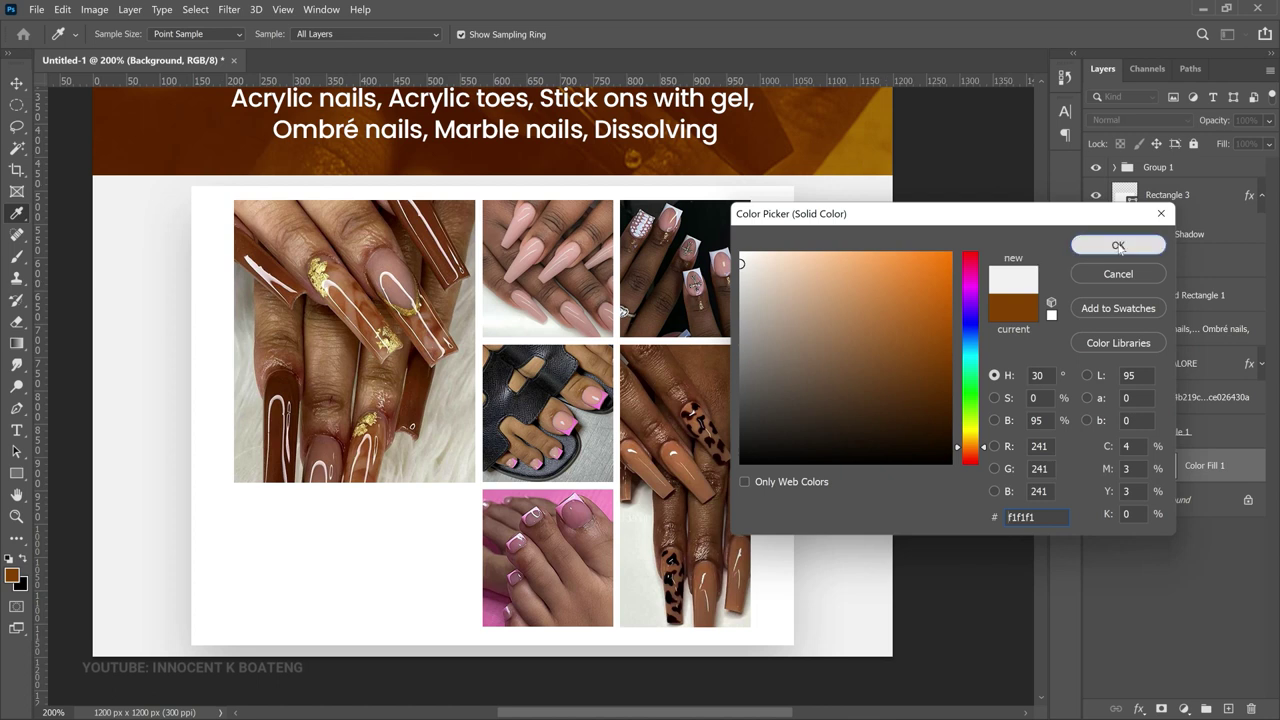
Step: Draw a dark brown 5a2f16 rectangle about 366 by 207 px at the top of Group 1, filling the gap below the largest photo
{"action": "key", "text": "v"}
{"action": "key", "text": "ctrl+minus"}
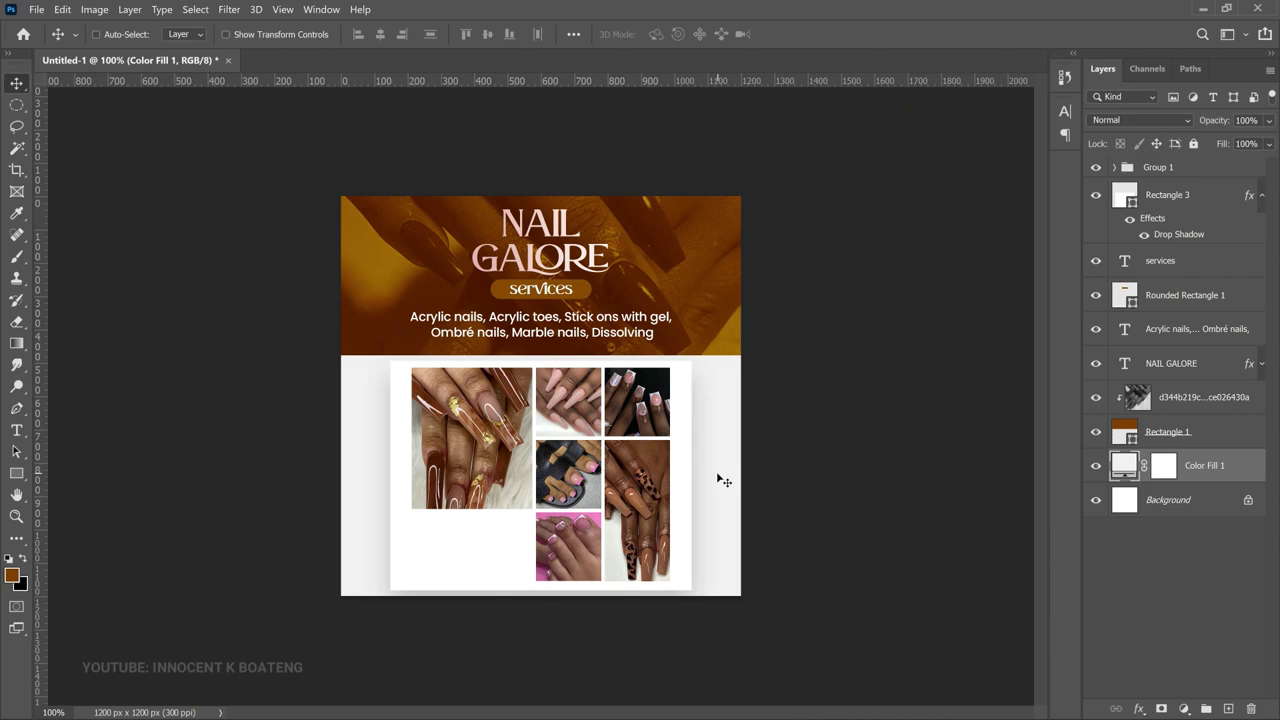
{"action": "key", "text": "ctrl+plus"}
{"action": "key", "text": "ctrl+plus"}
{"action": "key", "text": "i"}
{"action": "left_click", "coordinate": [1116, 167]}
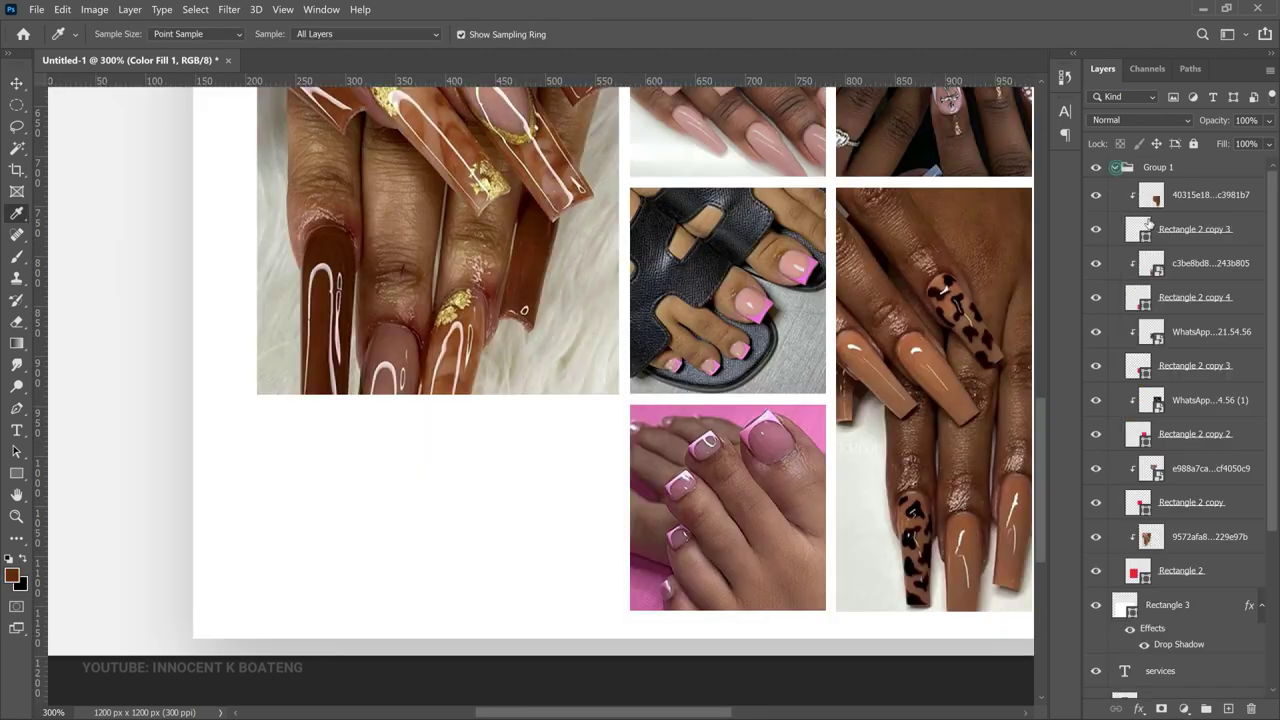
{"action": "left_click", "coordinate": [1200, 195]}
{"action": "key", "text": "u"}
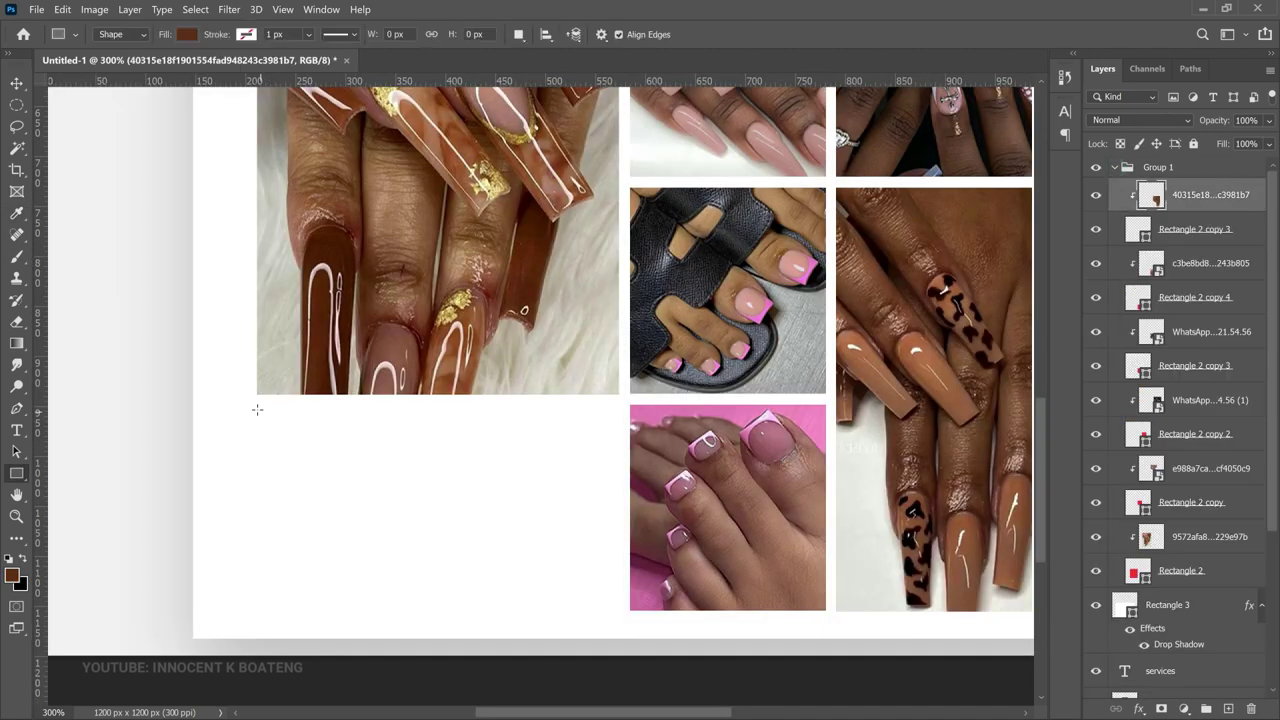
{"action": "mouse_move", "coordinate": [492, 610]}
{"action": "left_mouse_down"}
{"action": "mouse_move", "coordinate": [560, 590]}
{"action": "mouse_move", "coordinate": [619, 612]}
{"action": "left_mouse_up"}
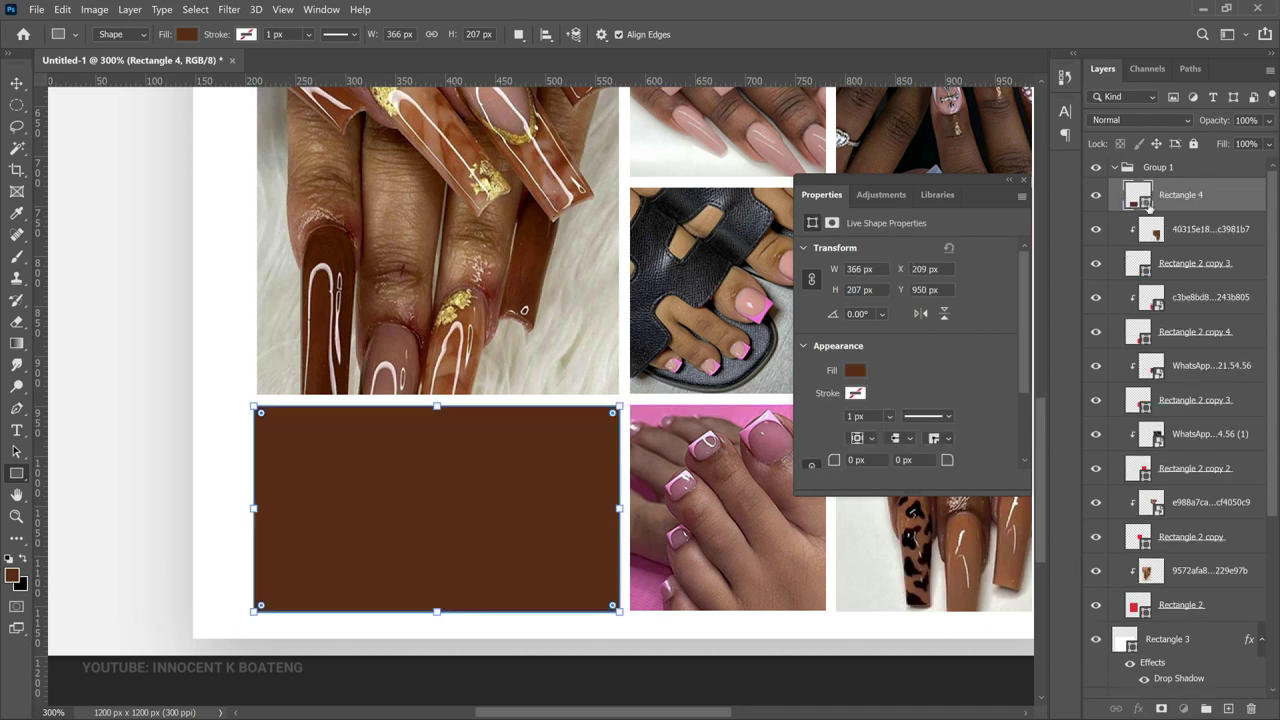
{"action": "double_click", "coordinate": [1128, 200]}
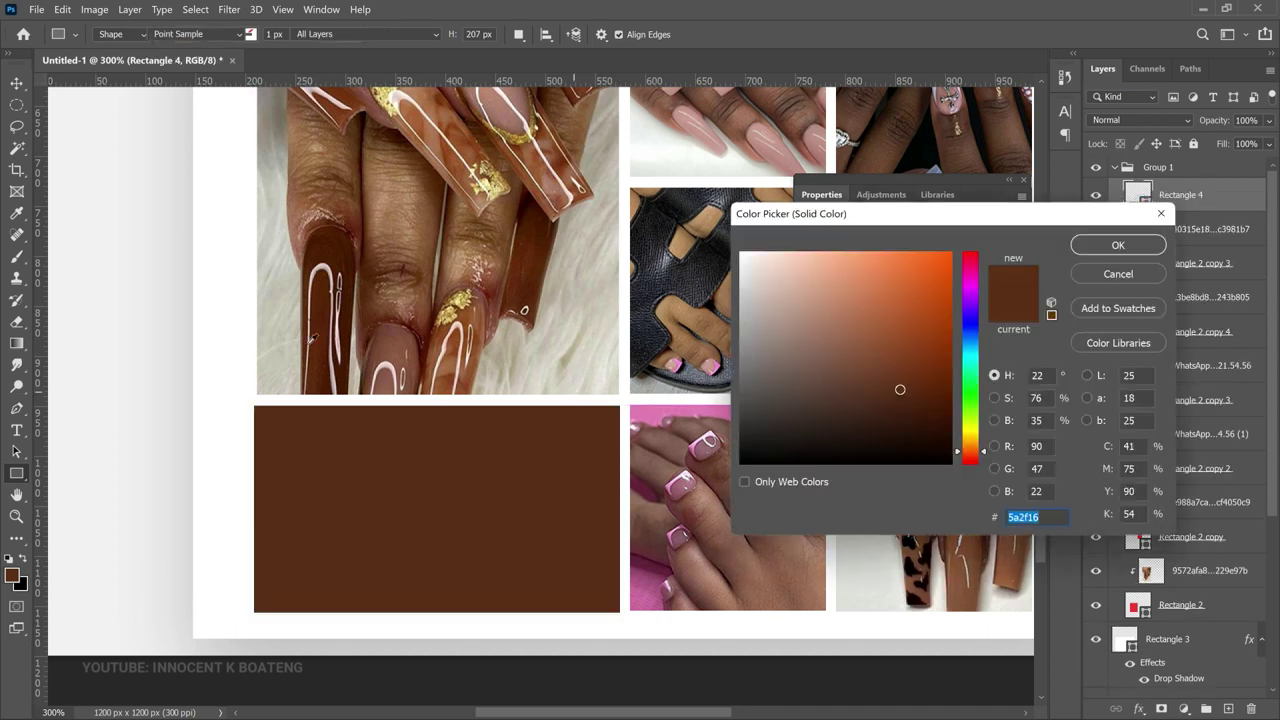
{"action": "left_click", "coordinate": [1141, 251]}
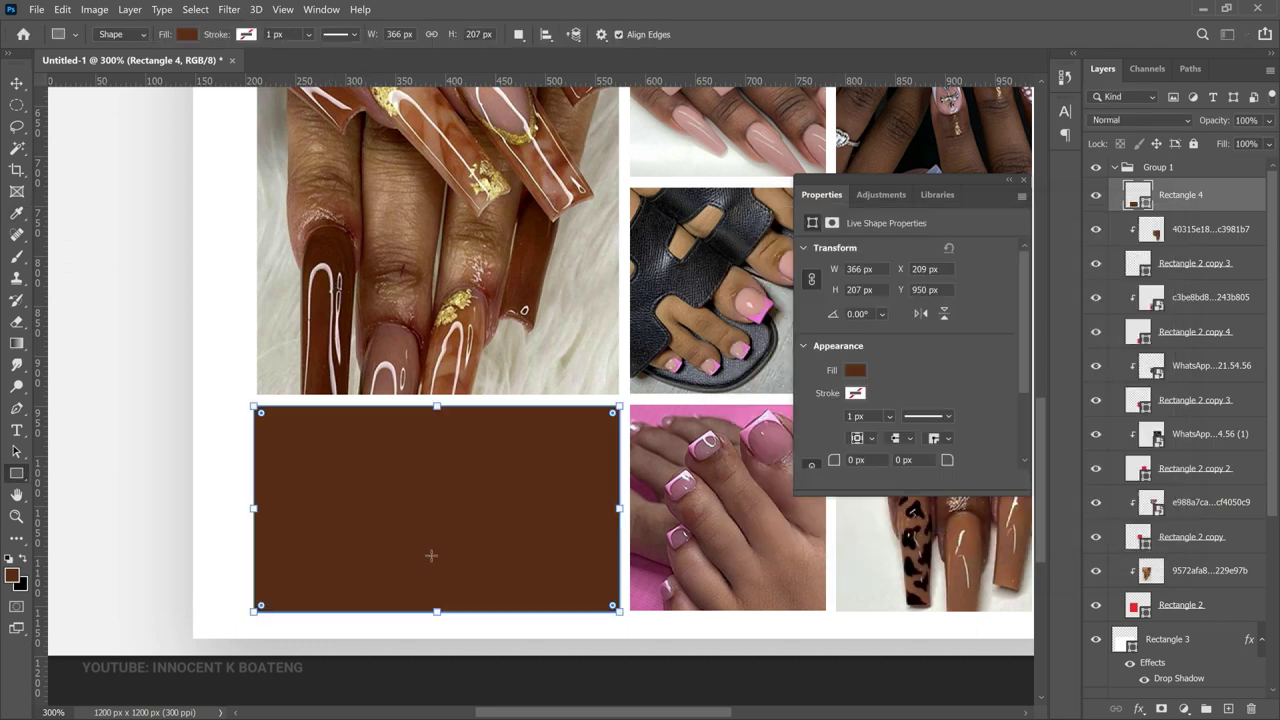
Step: Narrow the brown rectangle to 363 px wide so its left edge lines up with the photo above
{"action": "key", "text": "v"}
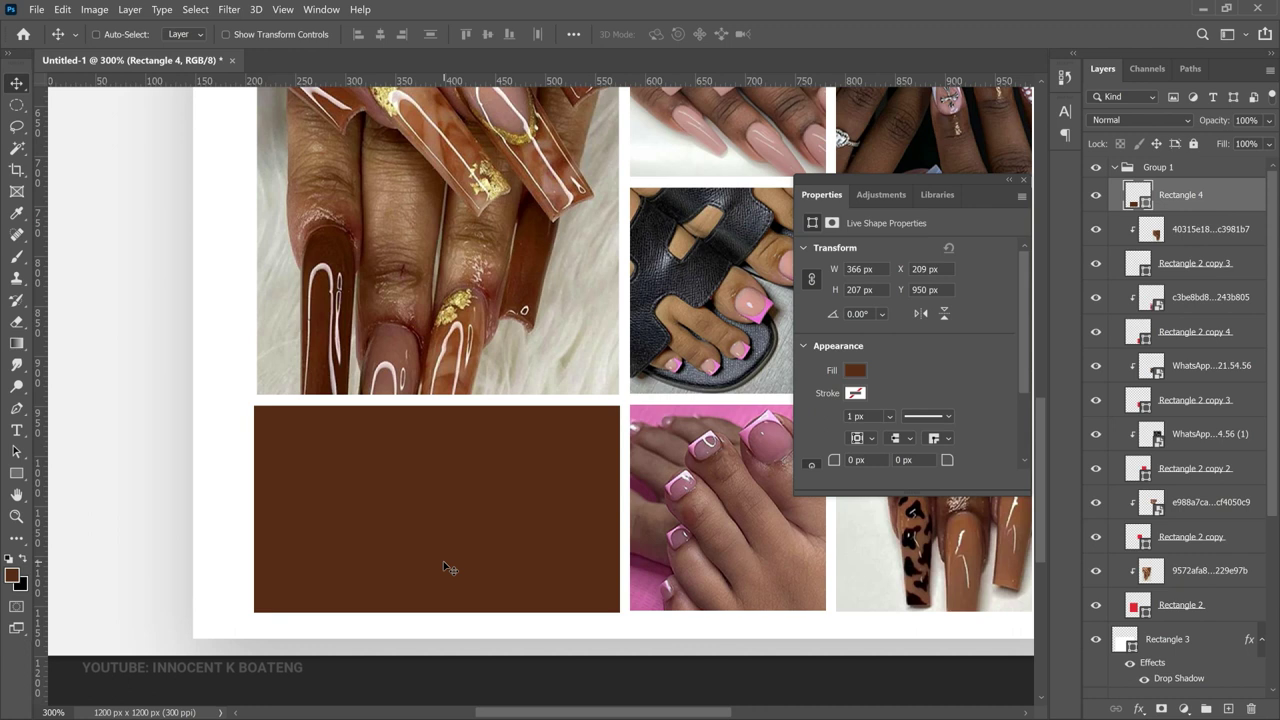
{"action": "key", "text": "ctrl+t"}
{"action": "left_click_drag", "start_coordinate": [253, 507], "coordinate": [255, 508]}
{"action": "key", "text": "Return"}
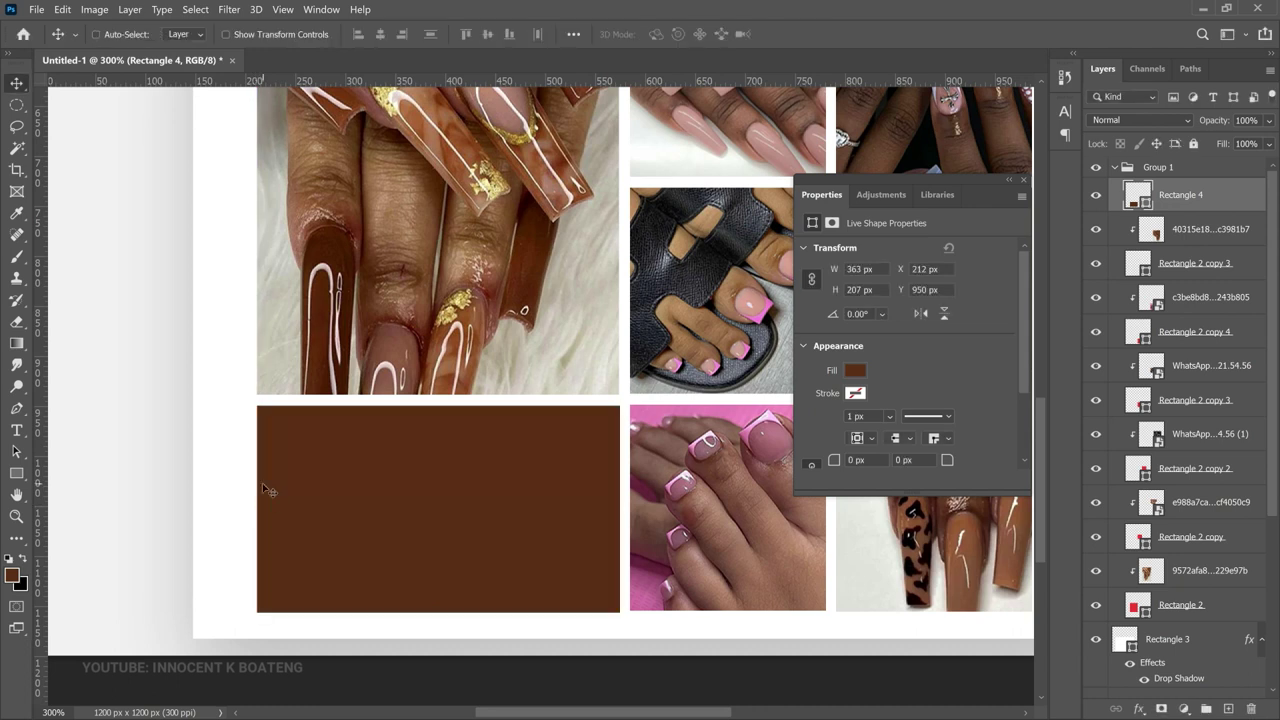
Step: Place the call icon png image, scaled to about 49 by 51 px, in the upper-left corner of the brown rectangle
{"action": "left_click", "coordinate": [36, 9]}
{"action": "left_click", "coordinate": [80, 318]}
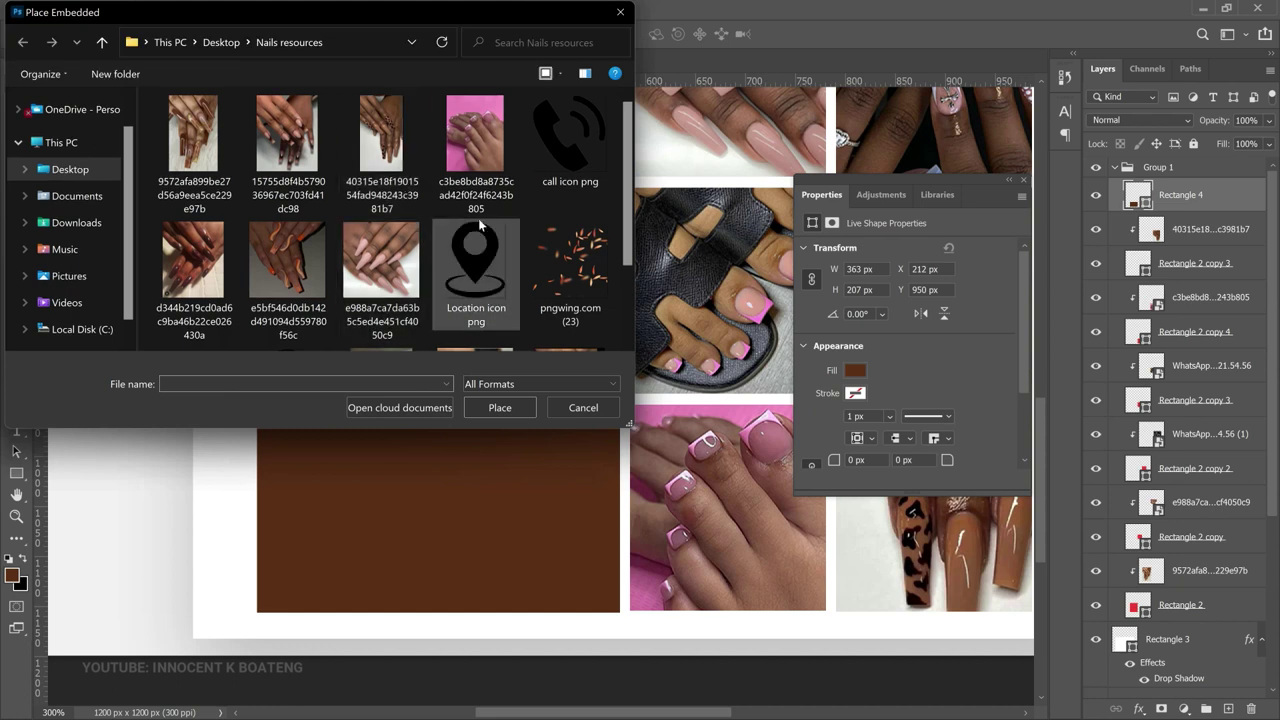
{"action": "left_click", "coordinate": [577, 139]}
{"action": "left_click", "coordinate": [500, 407]}
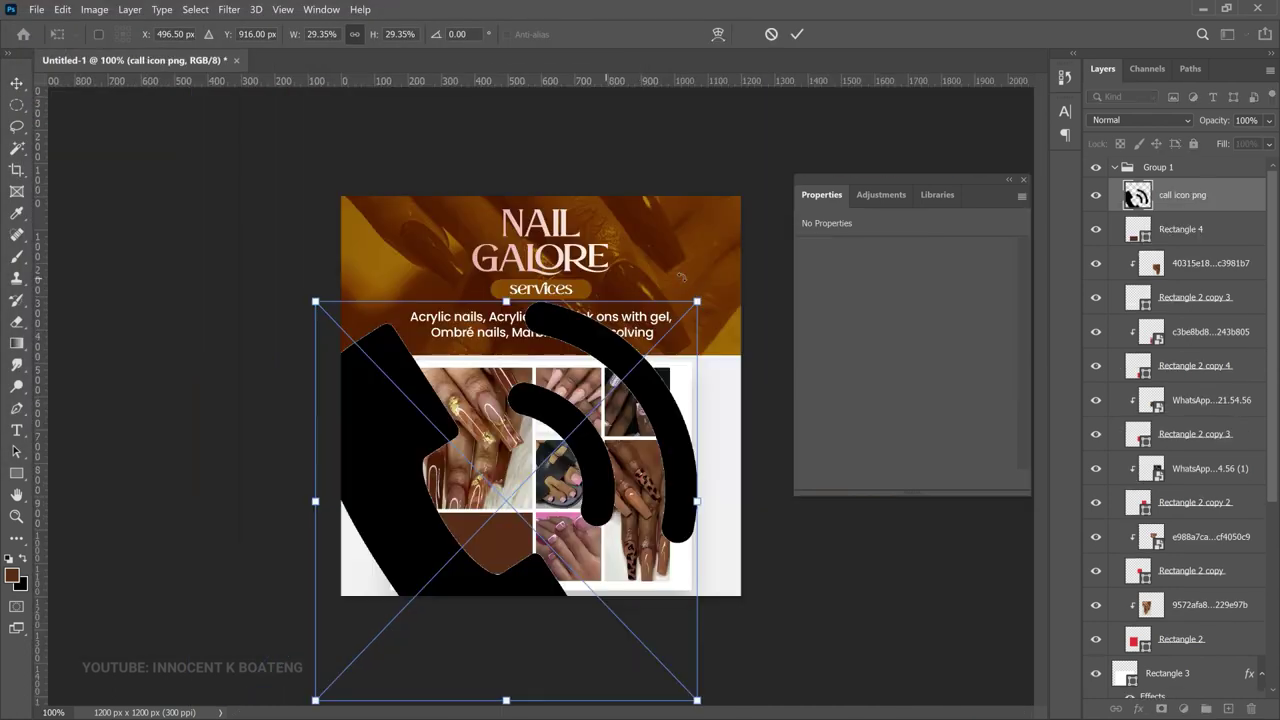
{"action": "left_click_drag", "start_coordinate": [697, 300], "coordinate": [489, 491]}
{"action": "key", "text": "Return"}
{"action": "scroll", "coordinate": [520, 432], "scroll_direction": "up", "scroll_amount": 3}
{"action": "left_click_drag", "start_coordinate": [370, 611], "coordinate": [411, 547]}
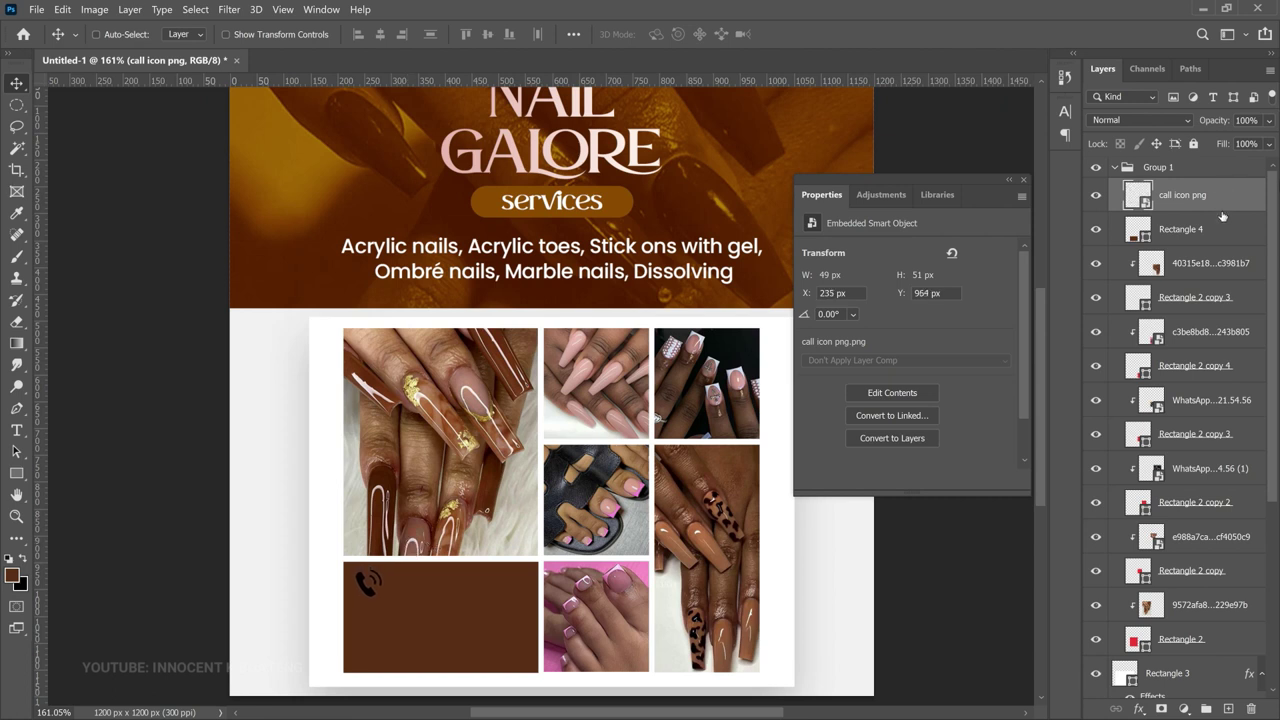
Step: Apply a white Color Overlay to the call icon in Normal mode at 100% opacity
{"action": "right_click", "coordinate": [1212, 190]}
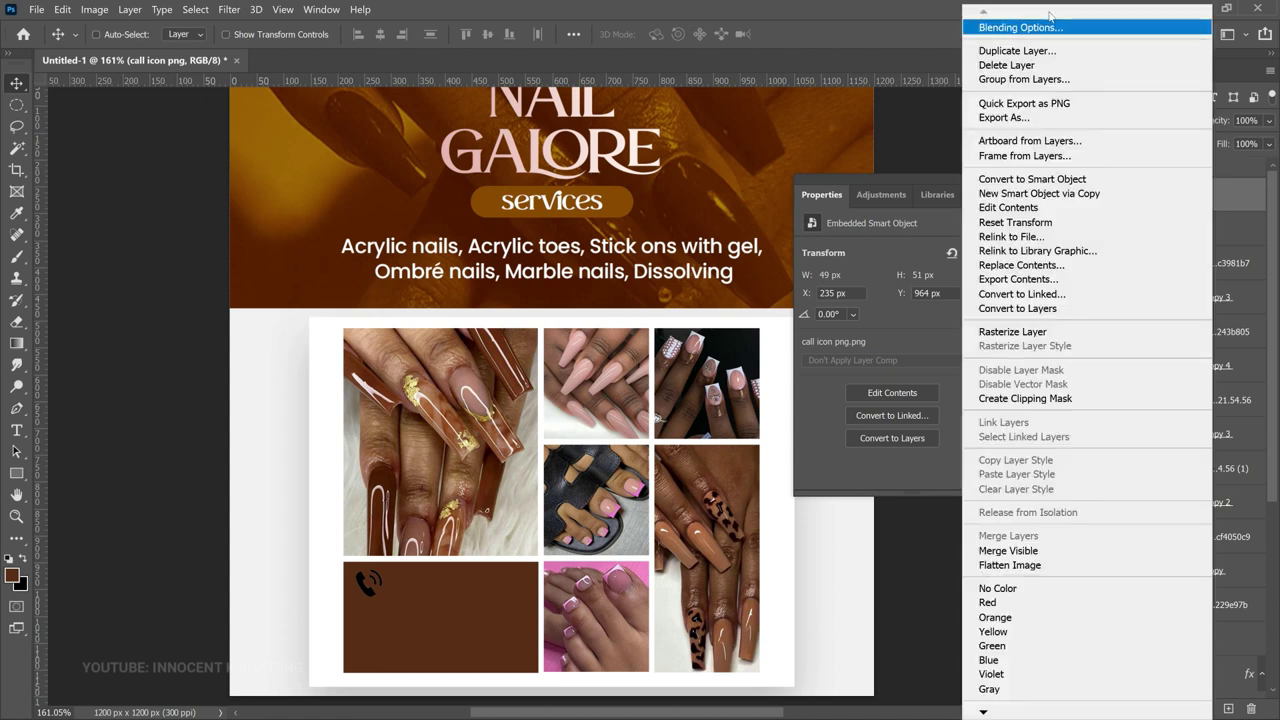
{"action": "left_click", "coordinate": [1045, 27]}
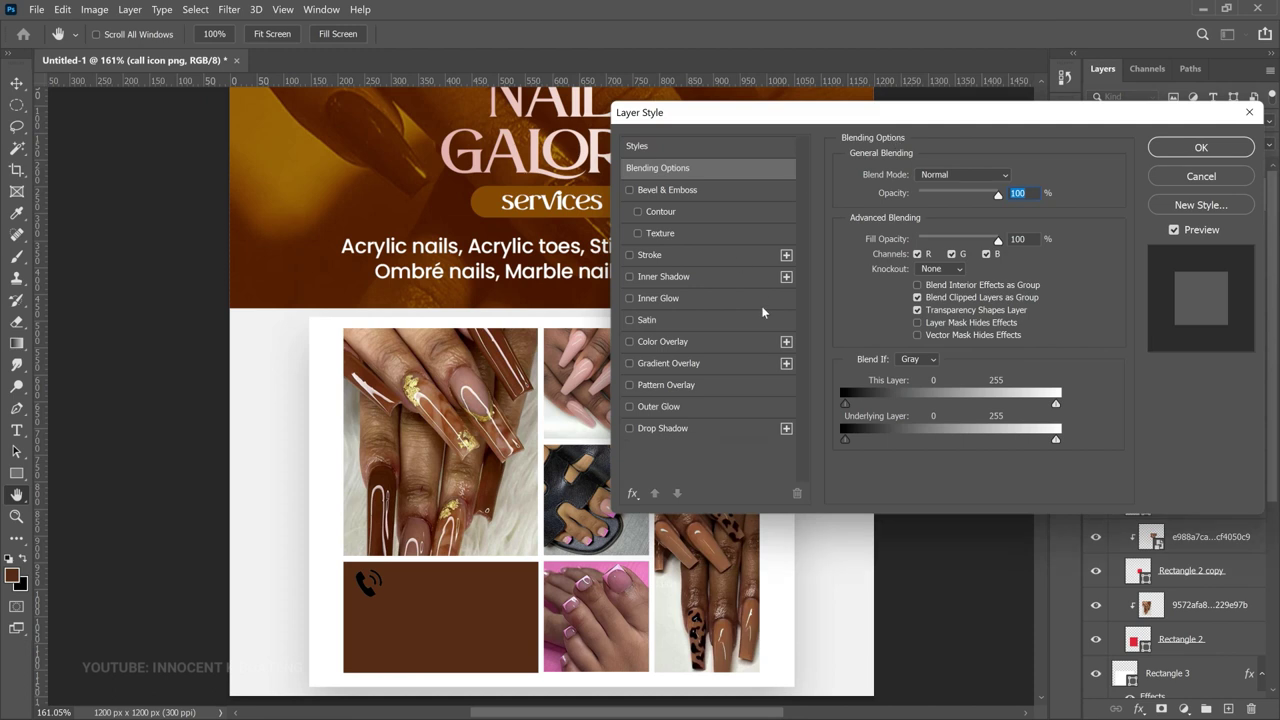
{"action": "left_click", "coordinate": [684, 350]}
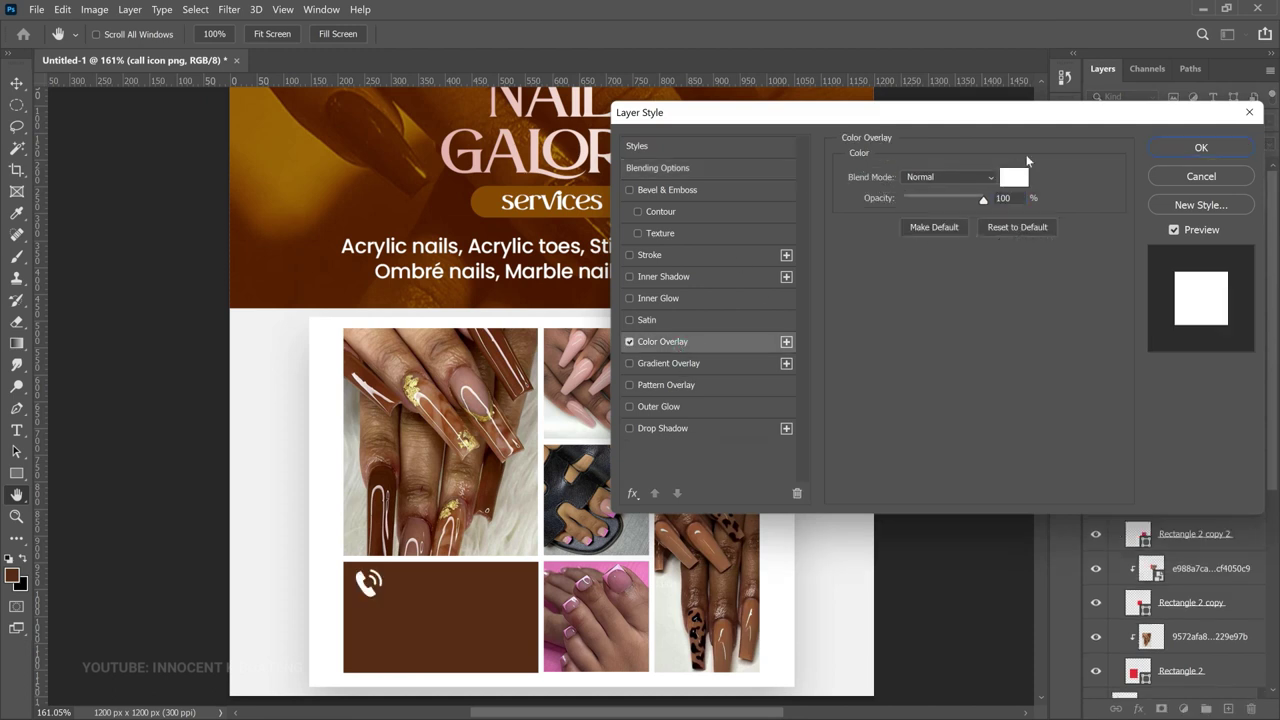
{"action": "left_click", "coordinate": [1196, 154]}
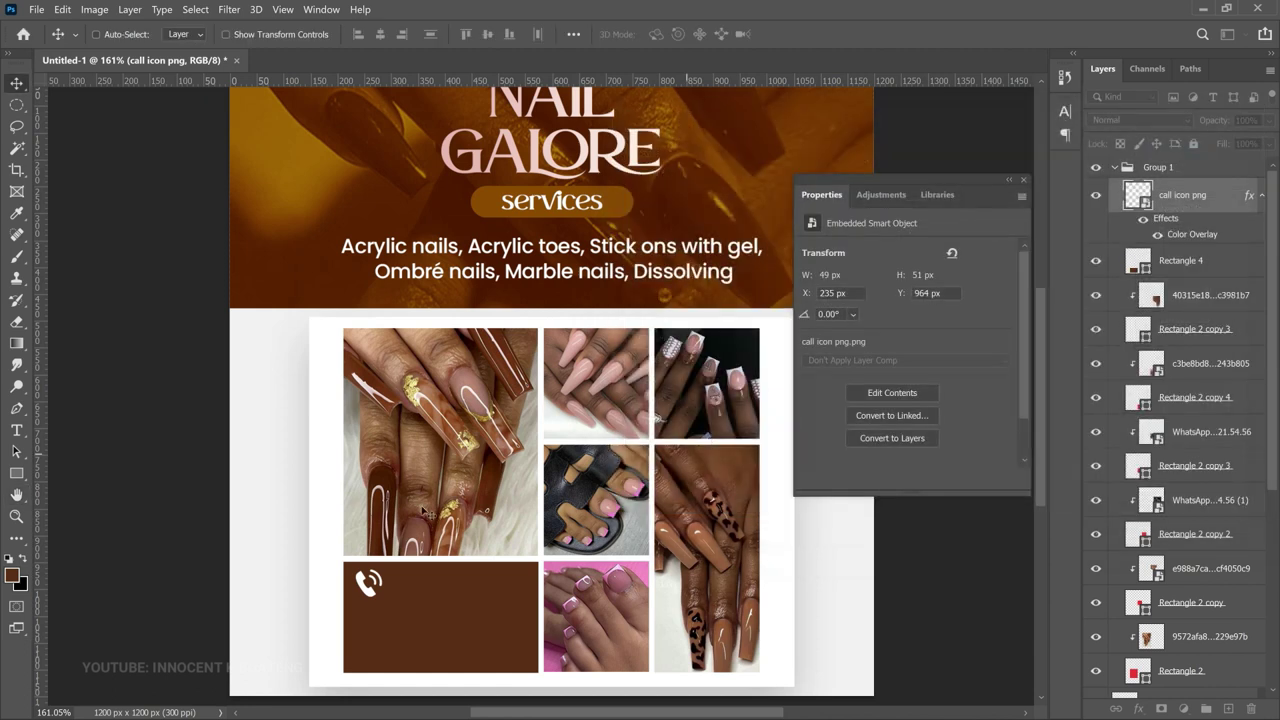
Step: Place the Whatsapp icon image at about 2.32% scale directly to the right of the call icon
{"action": "left_click", "coordinate": [35, 9]}
{"action": "left_click", "coordinate": [124, 313]}
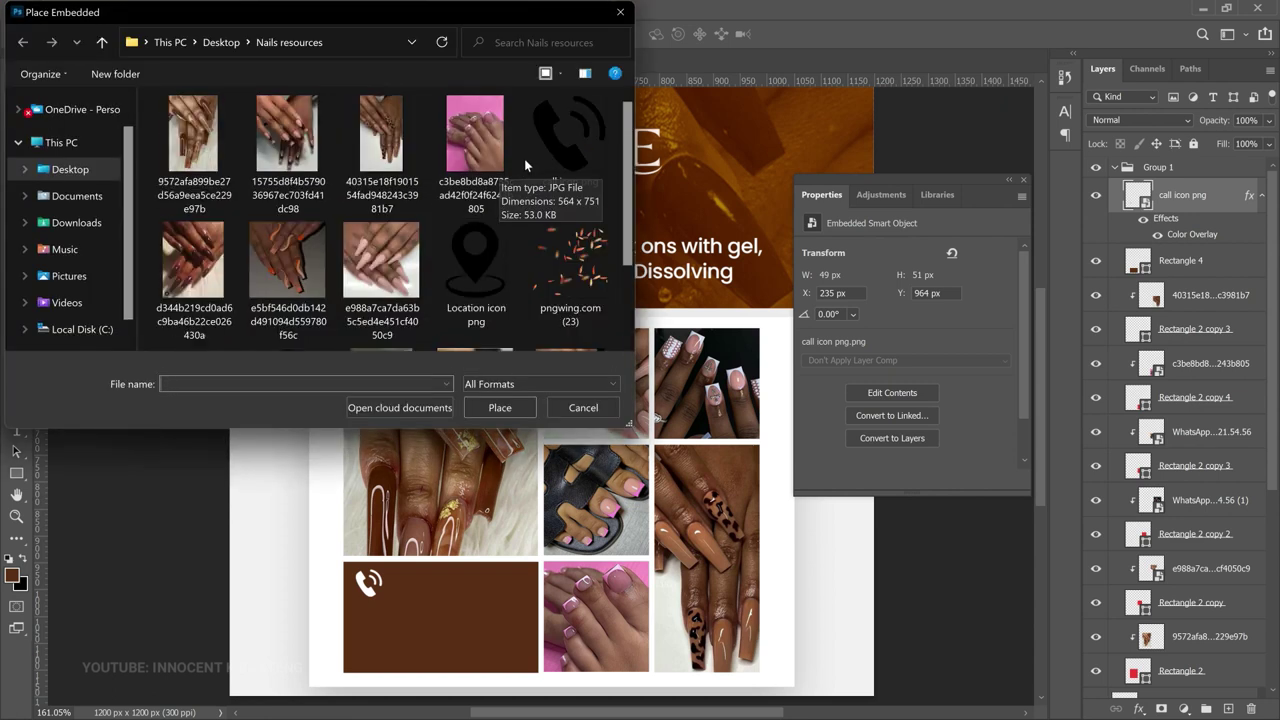
{"action": "scroll", "coordinate": [468, 223], "scroll_direction": "down", "scroll_amount": 2}
{"action": "double_click", "coordinate": [311, 268]}
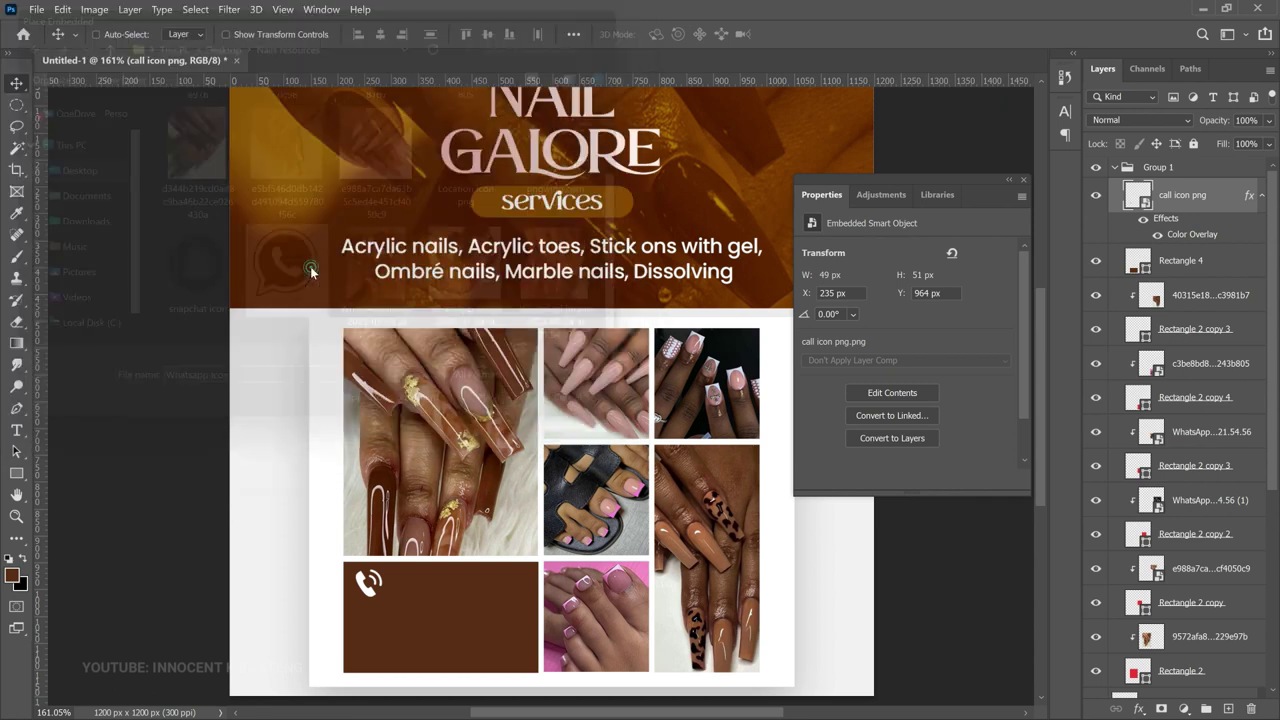
{"action": "key", "text": "ctrl+minus"}
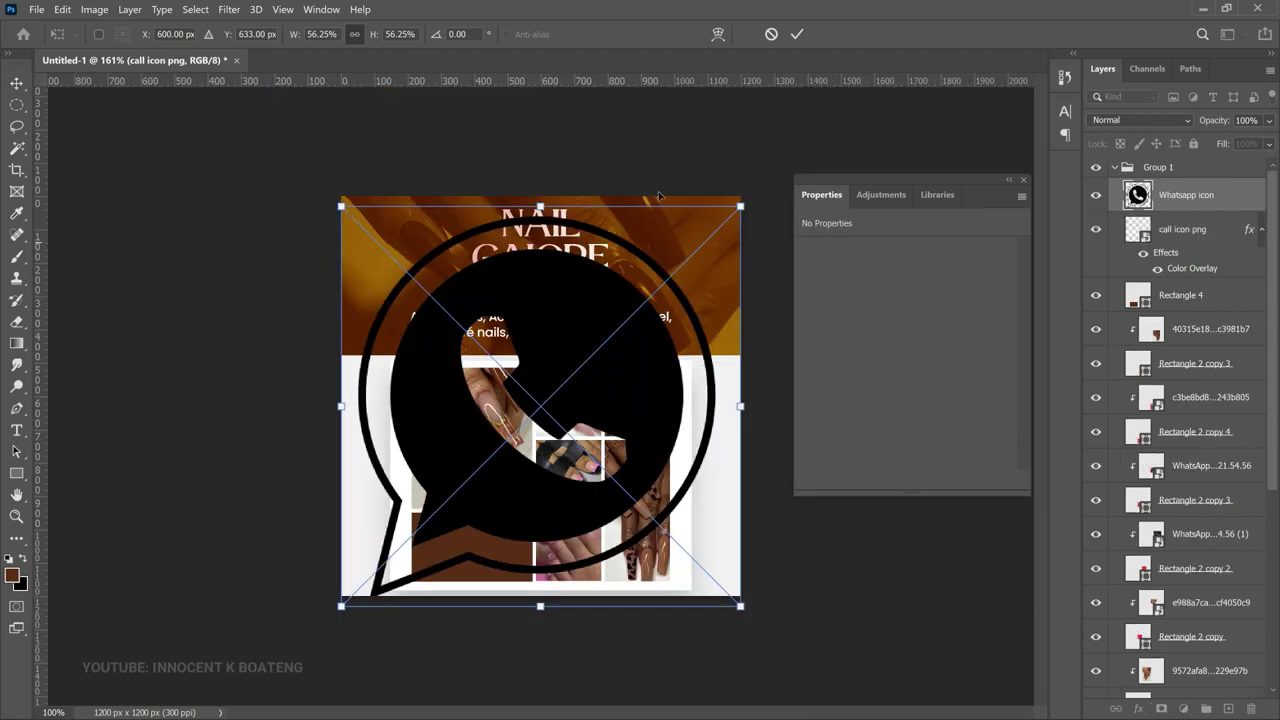
{"action": "left_click_drag", "start_coordinate": [740, 204], "coordinate": [449, 528]}
{"action": "scroll", "coordinate": [449, 528], "scroll_direction": "up", "scroll_amount": 5}
{"action": "left_click_drag", "start_coordinate": [529, 607], "coordinate": [472, 566]}
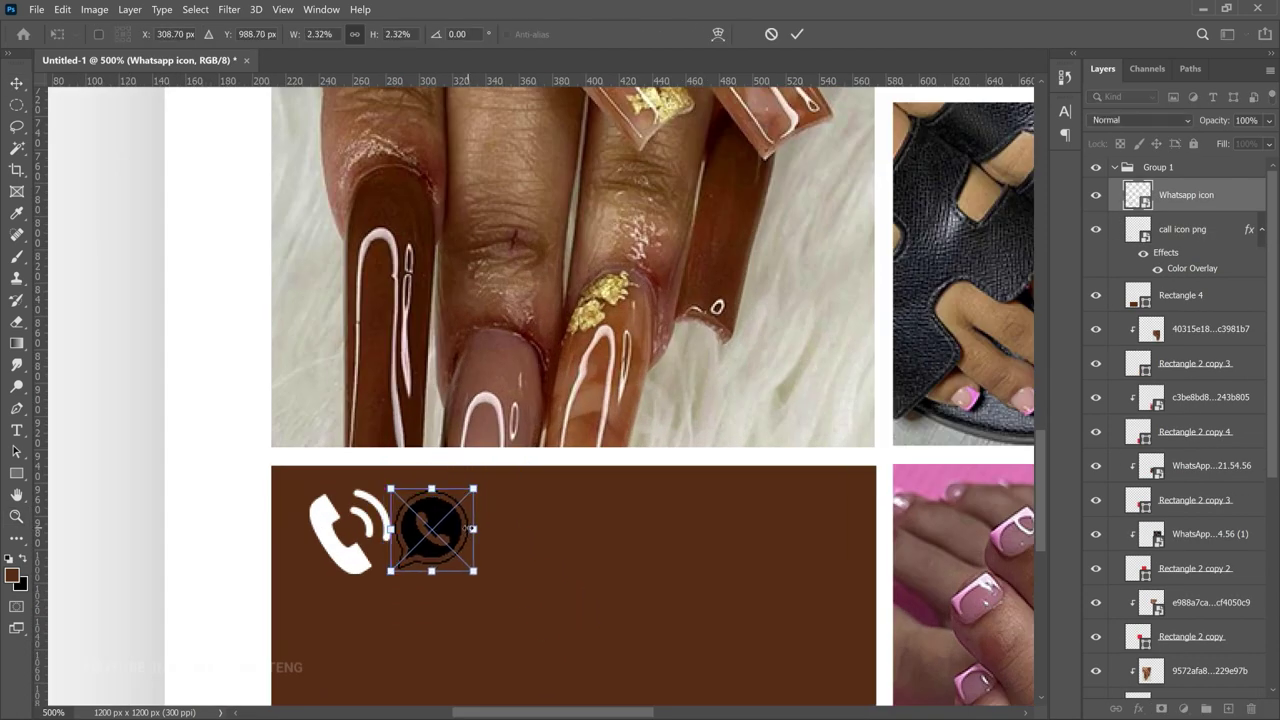
{"action": "key", "text": "Return"}
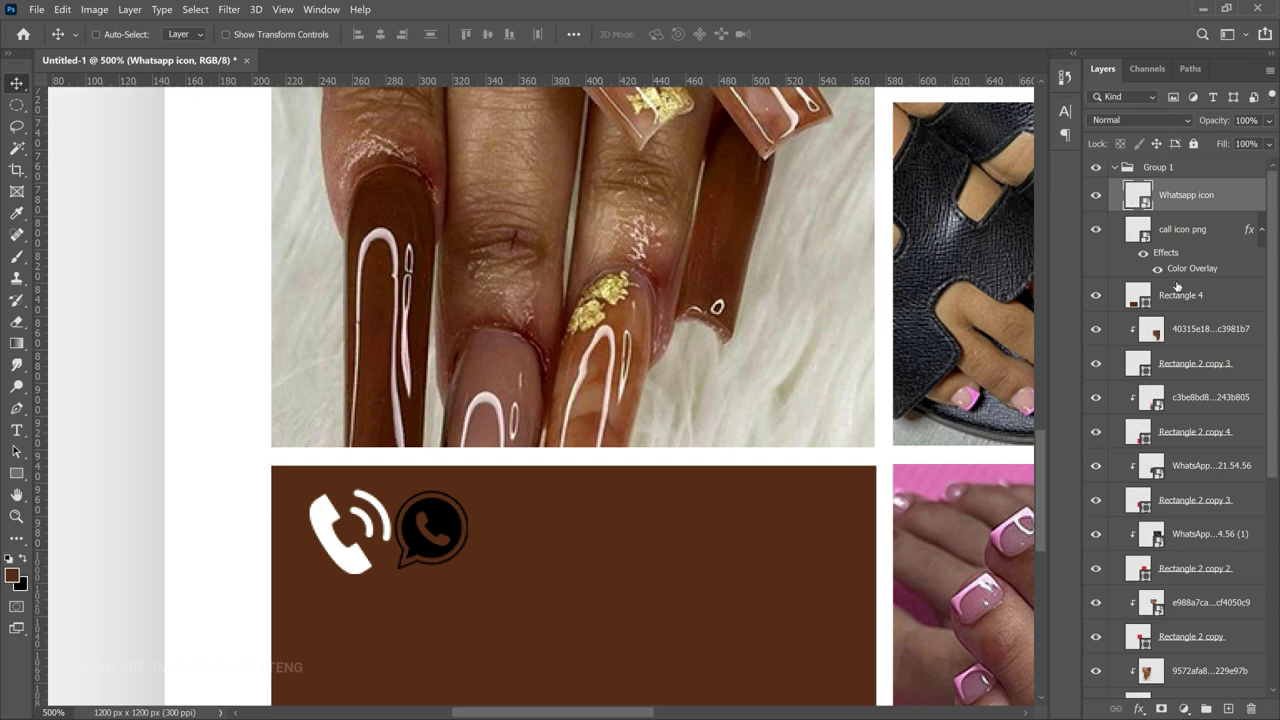
Step: Give the Whatsapp icon the call icon's white Color Overlay and collapse the effect lists of both layers
{"action": "left_click", "coordinate": [1262, 232]}
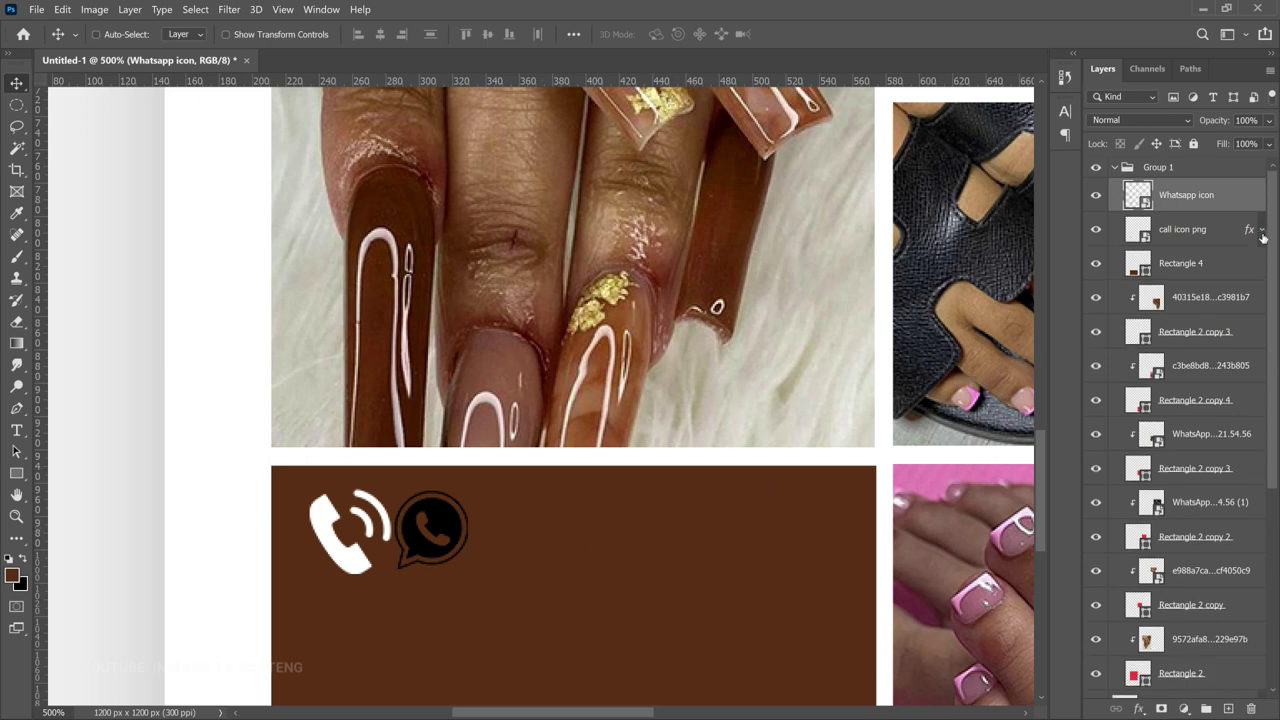
{"action": "left_click_drag", "start_coordinate": [1250, 232], "coordinate": [1245, 208]}
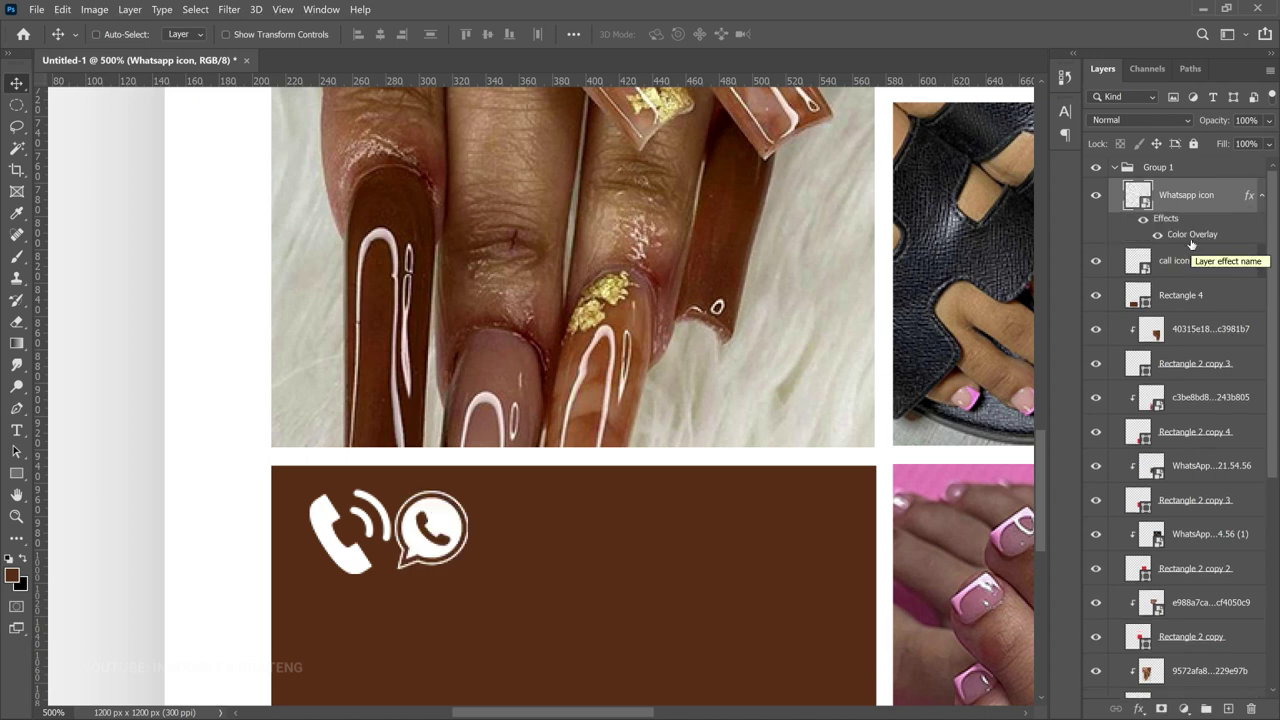
{"action": "left_click", "coordinate": [1261, 196]}
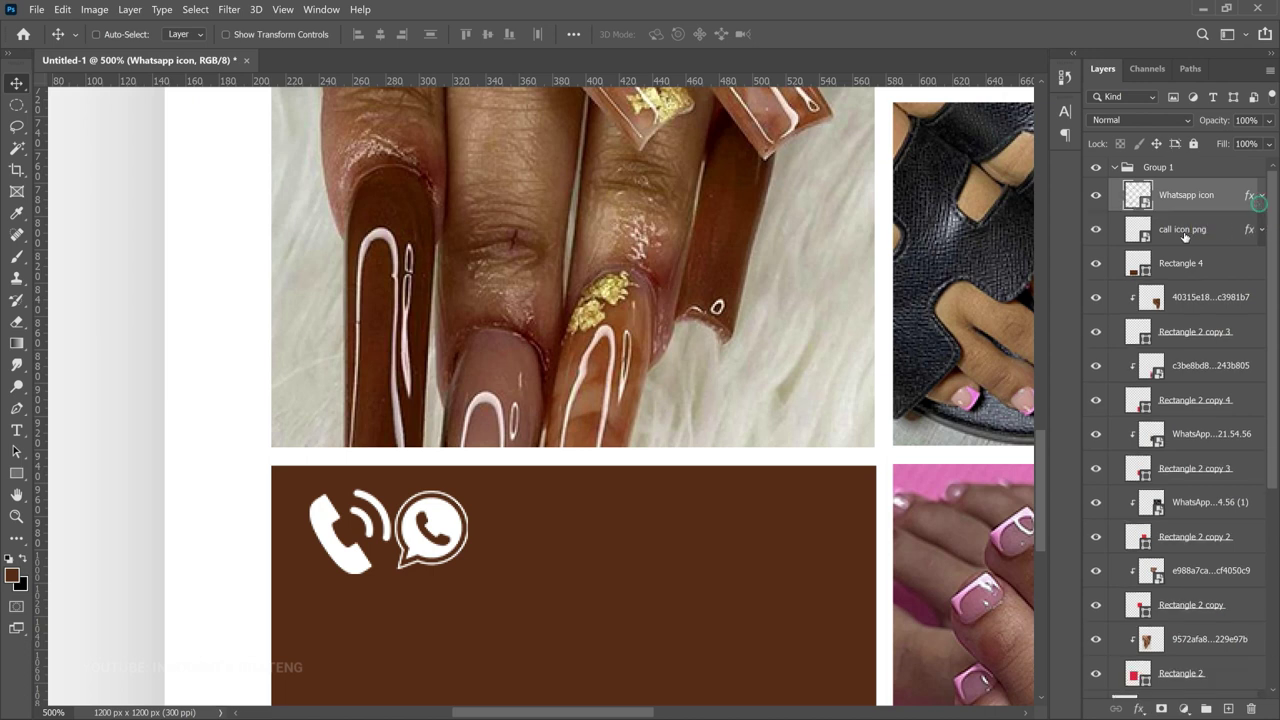
Step: Scale the call and Whatsapp icons together to about 75.71% of their size
{"action": "left_click", "coordinate": [1185, 234], "text": "shift"}
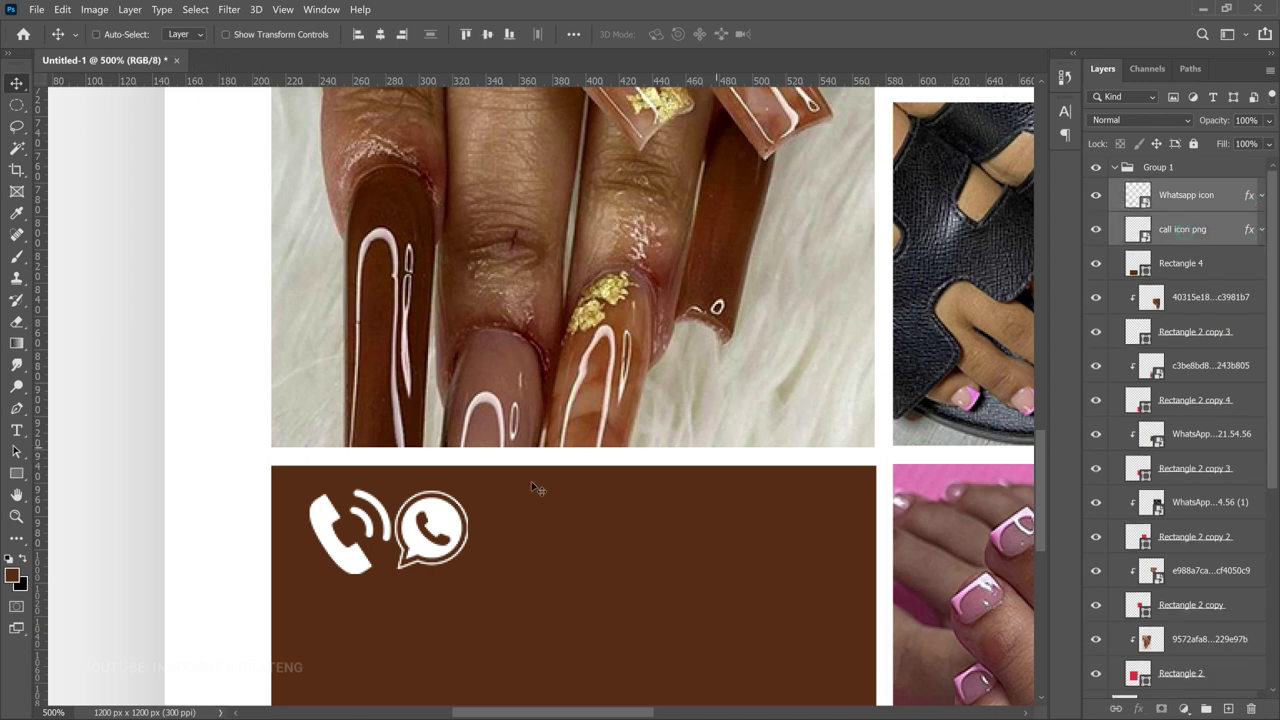
{"action": "key", "text": "ctrl+t"}
{"action": "left_click_drag", "start_coordinate": [464, 568], "coordinate": [429, 551]}
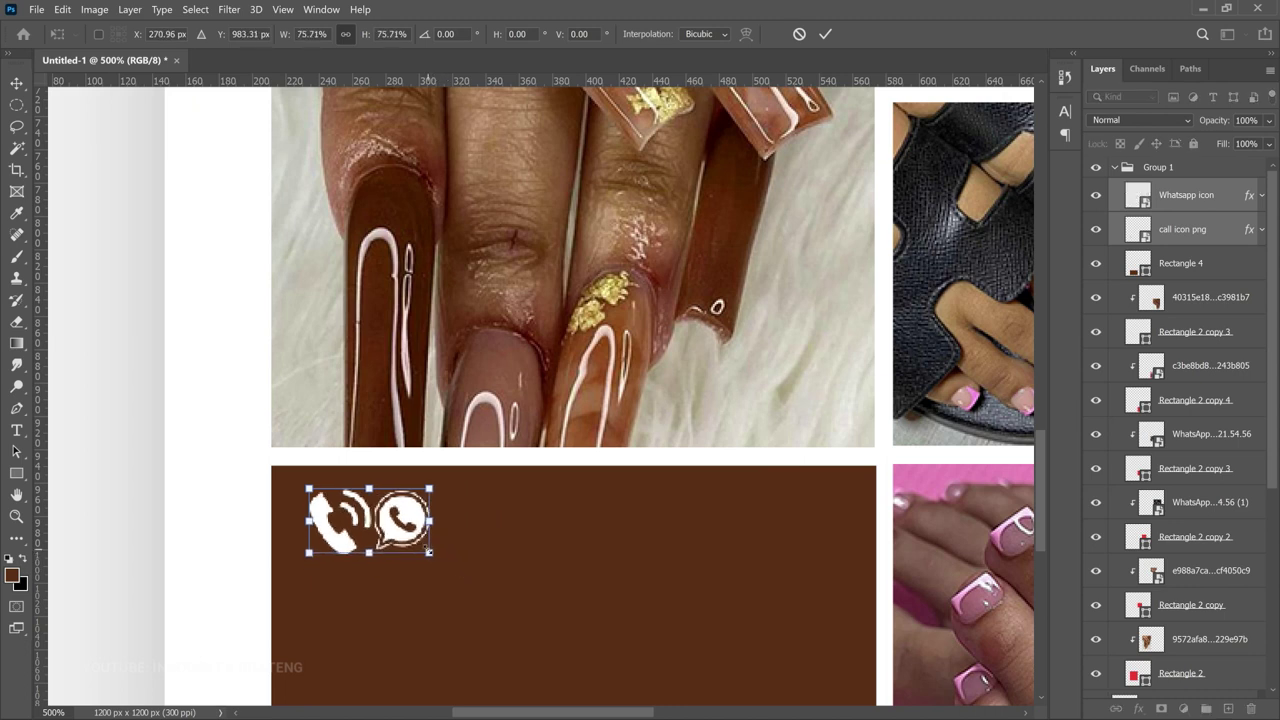
{"action": "key", "text": "Return"}
Step: Add the contact phone number beside the Whatsapp icon in white ffffff Poppins SemiBold text at 16 pt
{"action": "key", "text": "z"}
{"action": "key", "text": "t"}
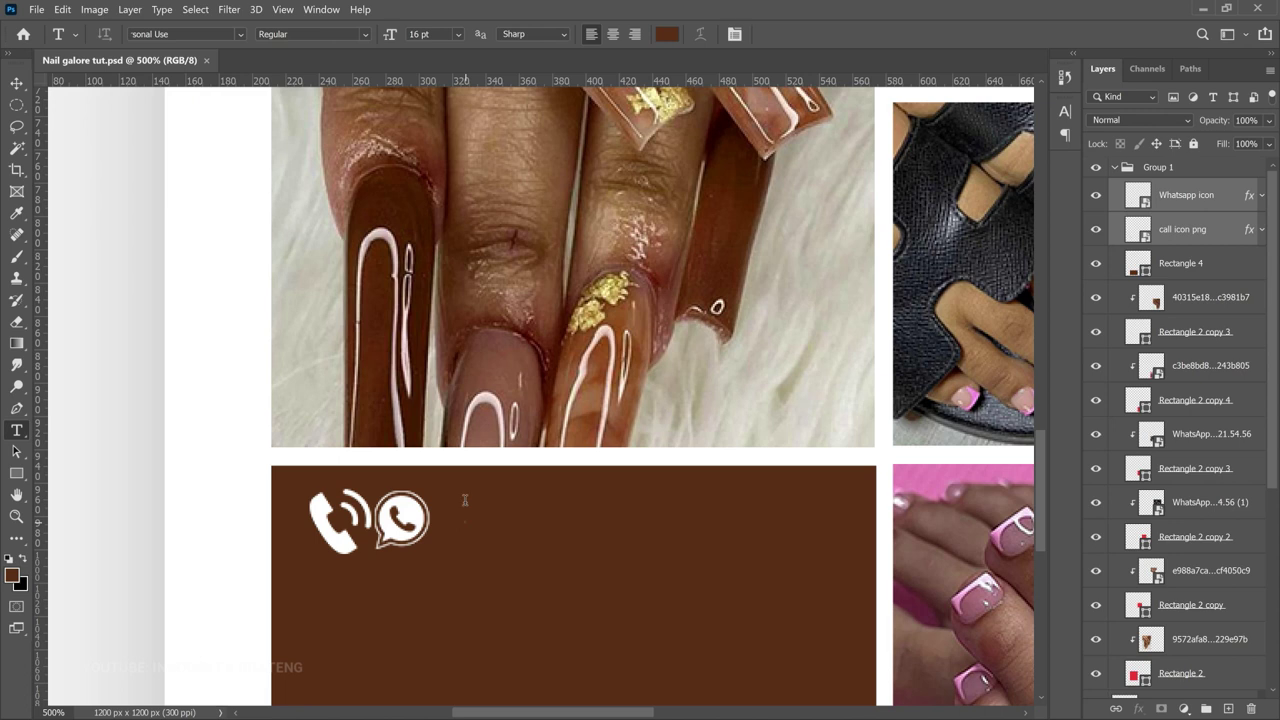
{"action": "left_click", "coordinate": [464, 500]}
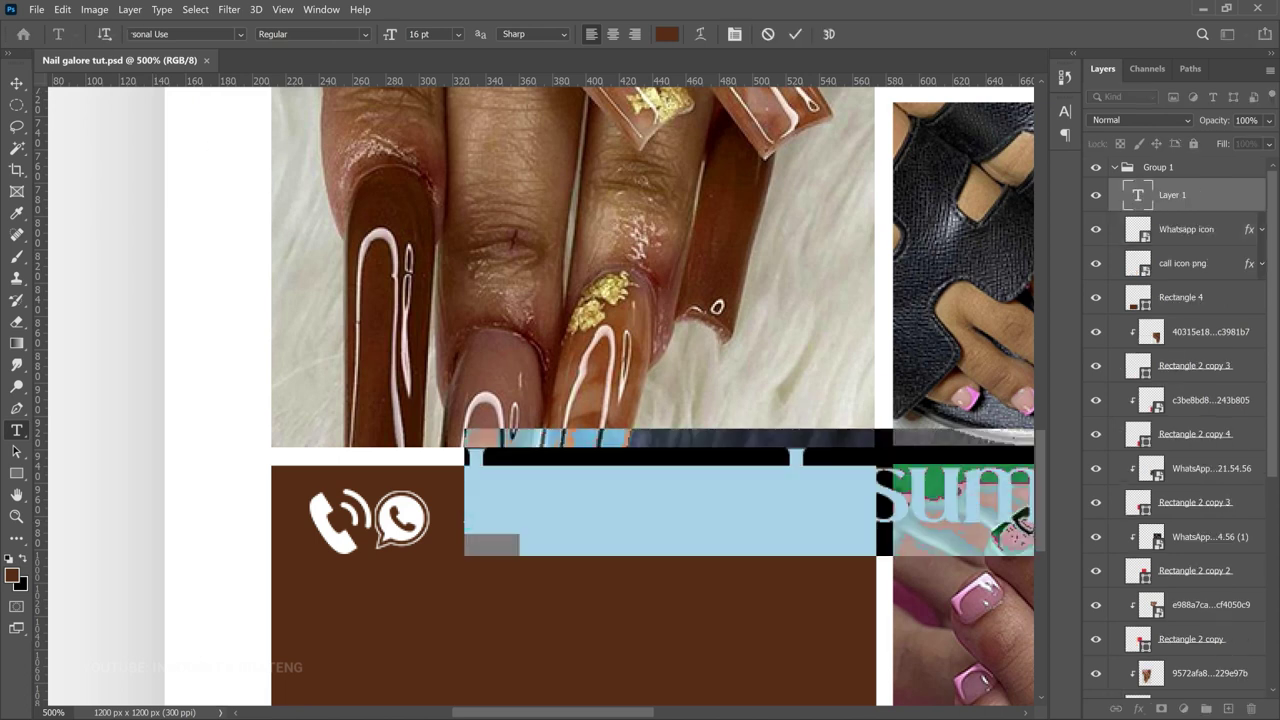
{"action": "left_click", "coordinate": [151, 35]}
{"action": "type", "text": "popp"}
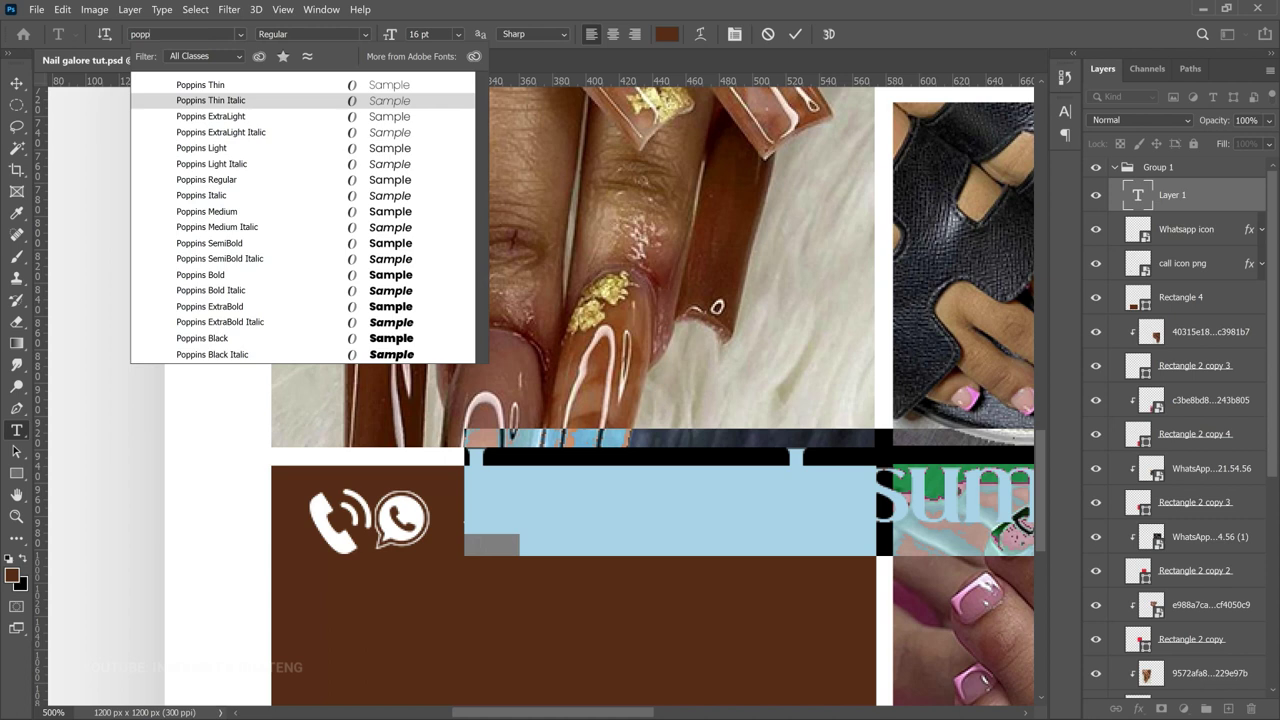
{"action": "left_click", "coordinate": [245, 245]}
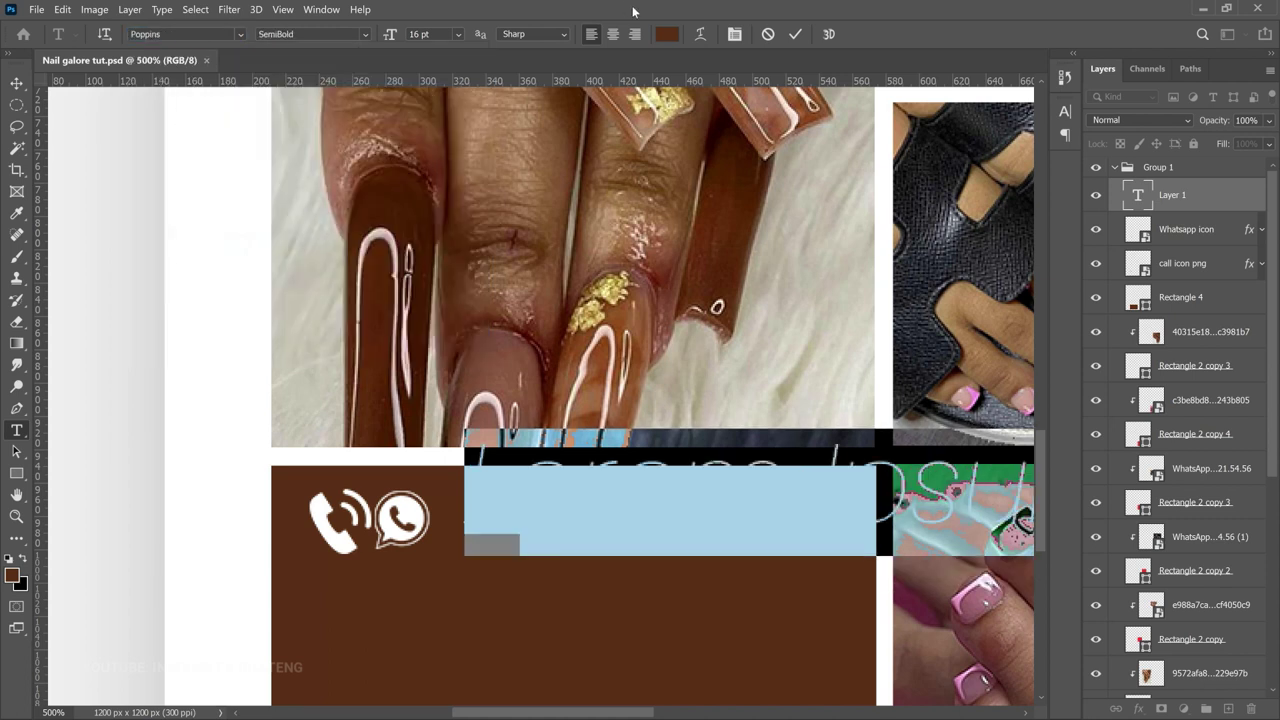
{"action": "left_click", "coordinate": [667, 35]}
{"action": "type", "text": "ffad7e"}
{"action": "type", "text": "ffffff"}
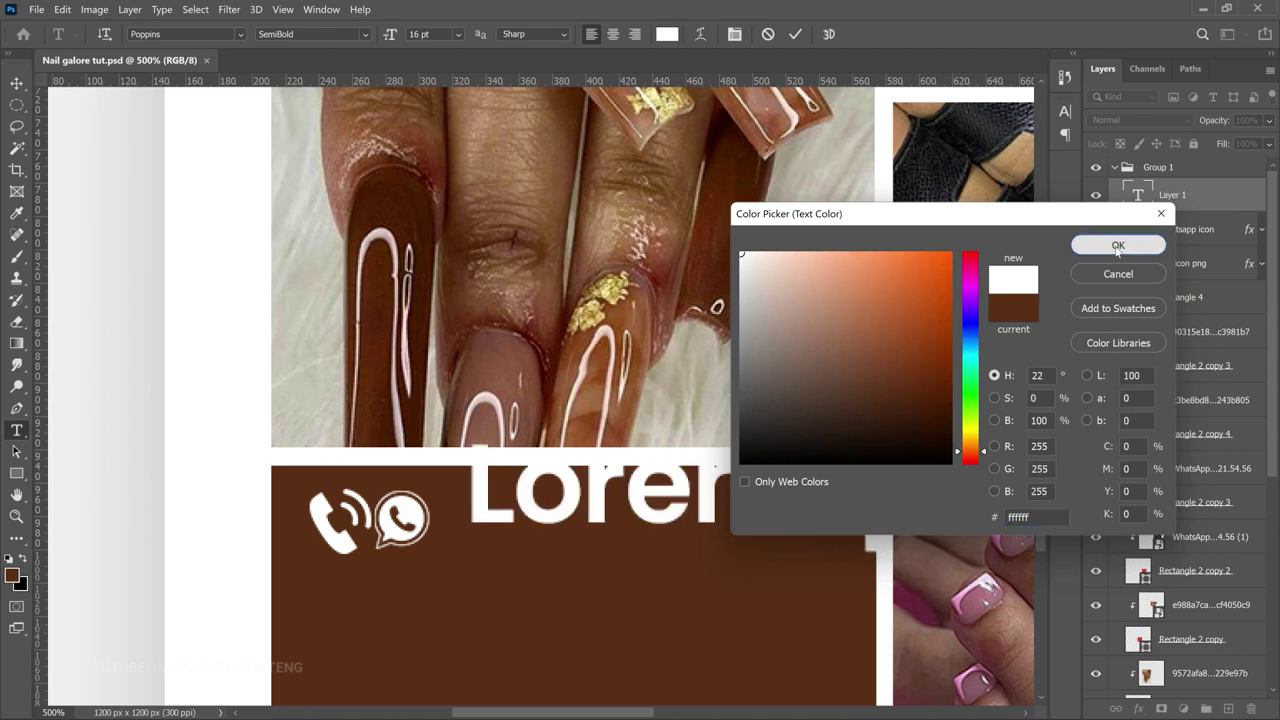
{"action": "left_click", "coordinate": [1115, 250]}
{"action": "key", "text": "ctrl+v"}
{"action": "left_click", "coordinate": [16, 82]}
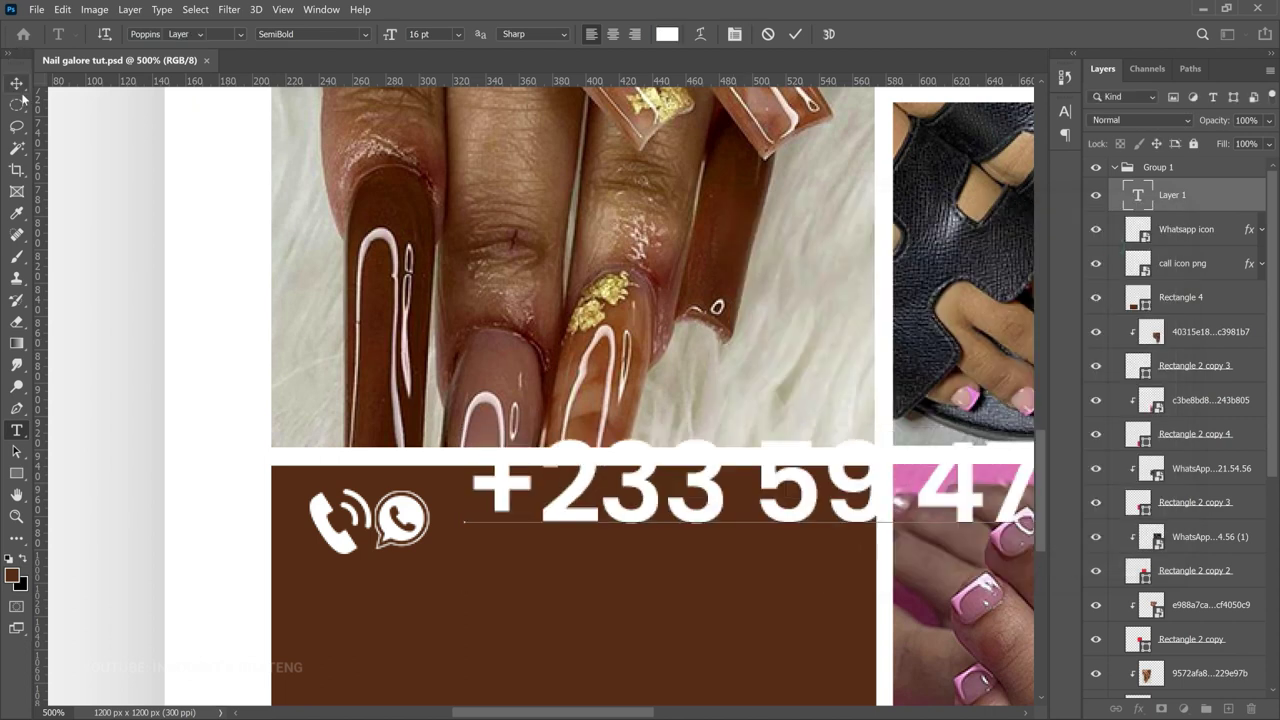
Step: Scale down the phone number text to fit beside the icons within the brown rectangle
{"action": "key", "text": "ctrl+t"}
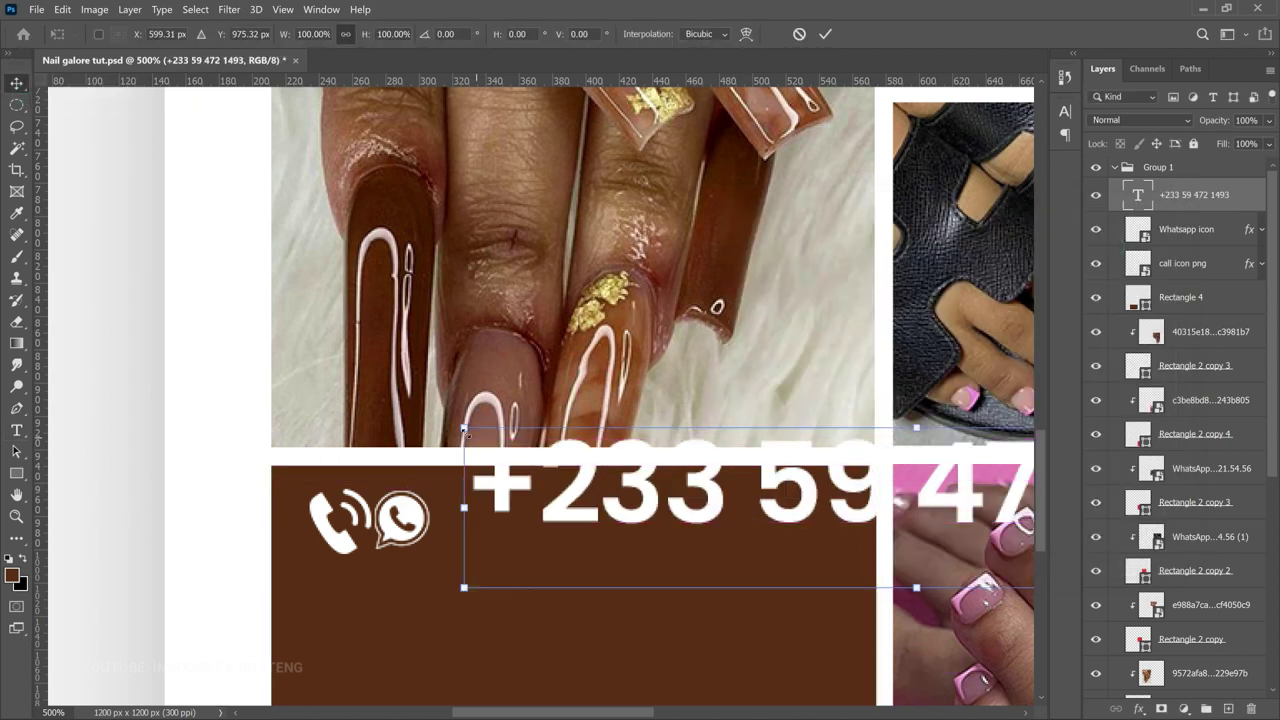
{"action": "left_click_drag", "start_coordinate": [463, 430], "coordinate": [725, 468]}
{"action": "key", "text": "Return"}
Step: Draw a rectangle about 265 by 30 px below the phone number and fill it with white ffffff
{"action": "key", "text": "z"}
{"action": "left_click", "coordinate": [510, 513], "text": "alt"}
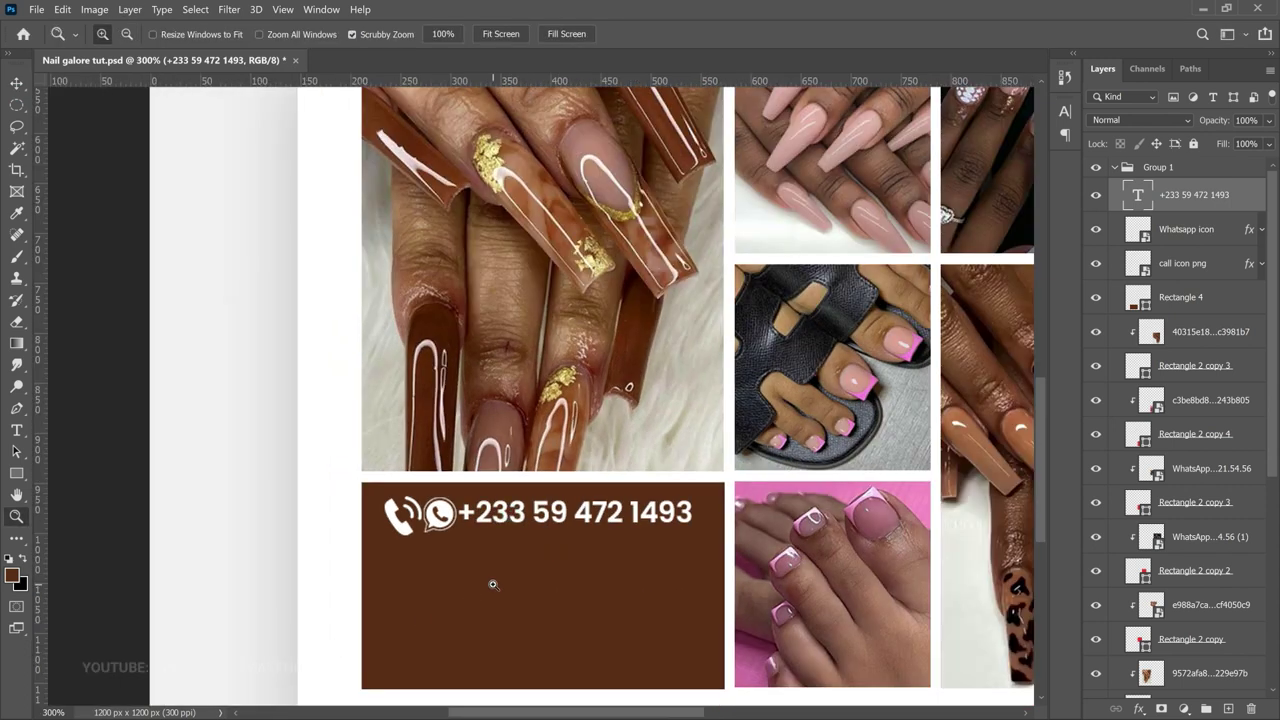
{"action": "key", "text": "u"}
{"action": "left_click_drag", "start_coordinate": [427, 556], "coordinate": [691, 584]}
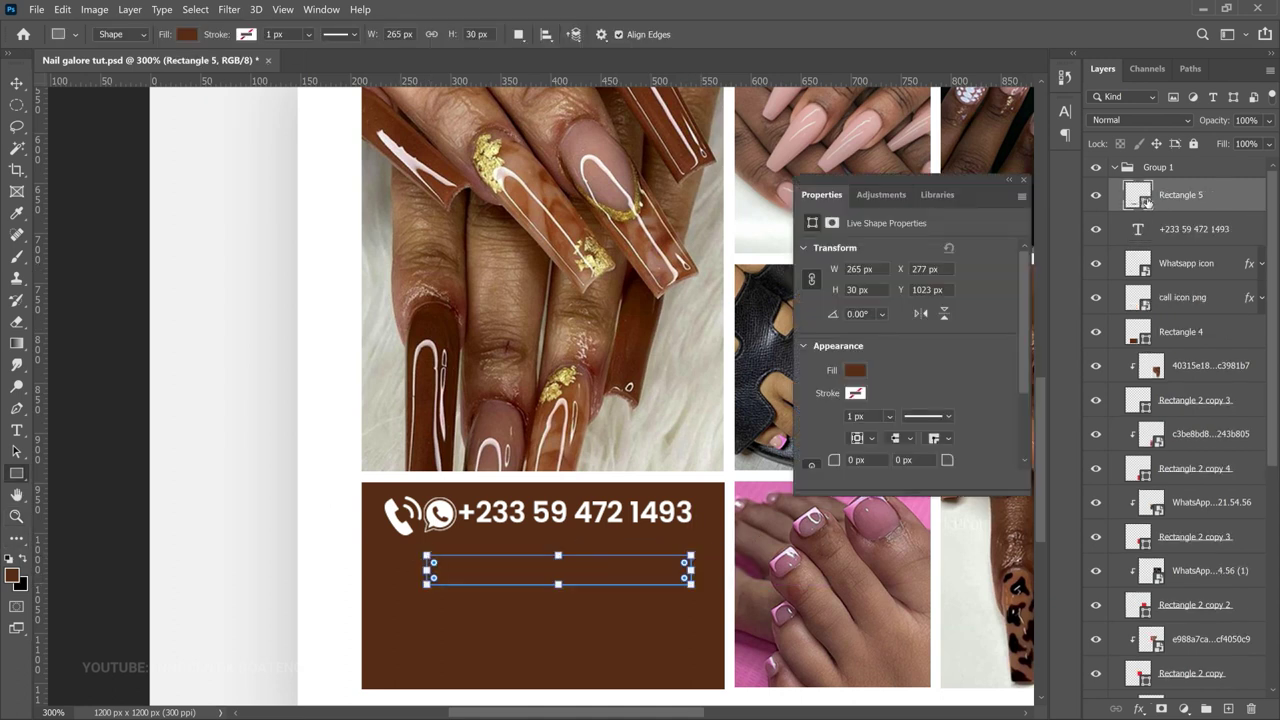
{"action": "double_click", "coordinate": [1146, 200]}
{"action": "type", "text": "ffffff"}
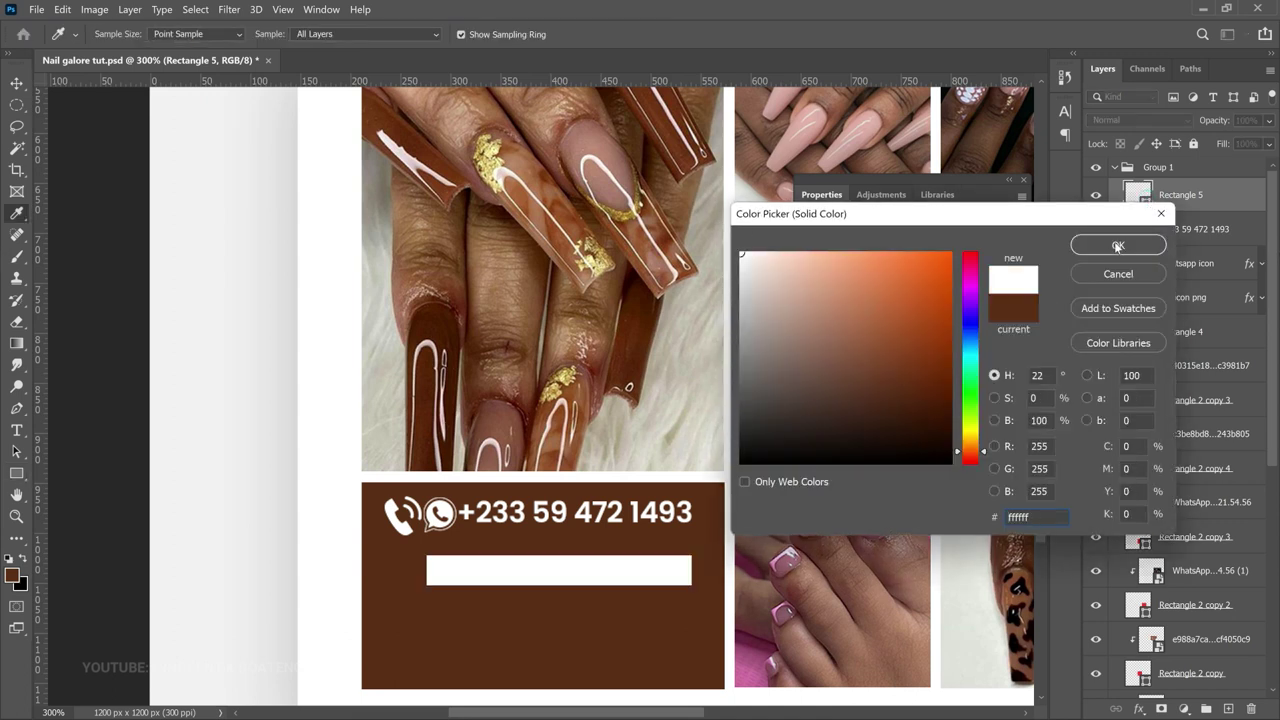
{"action": "left_click", "coordinate": [1118, 246]}
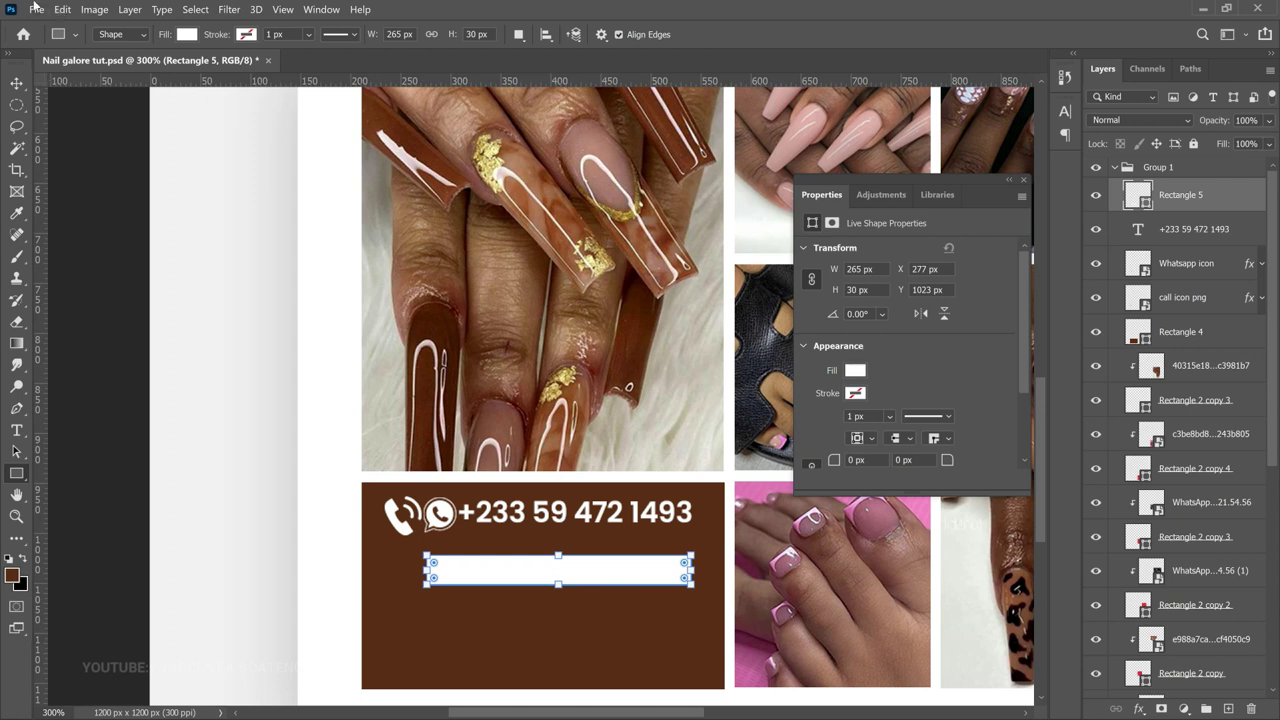
Step: Place the Location icon png at about 32 by 40 px beside the white rectangle and give it the white Color Overlay
{"action": "left_click", "coordinate": [36, 9]}
{"action": "left_click", "coordinate": [126, 324]}
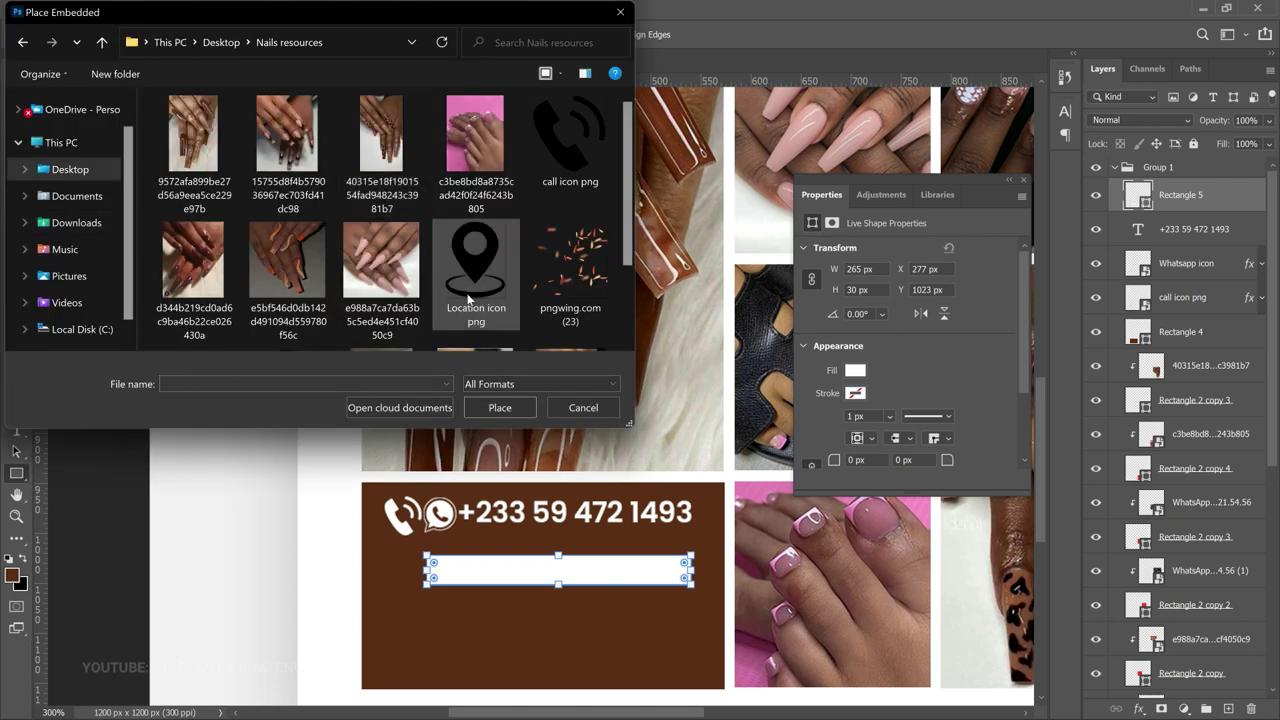
{"action": "double_click", "coordinate": [468, 300]}
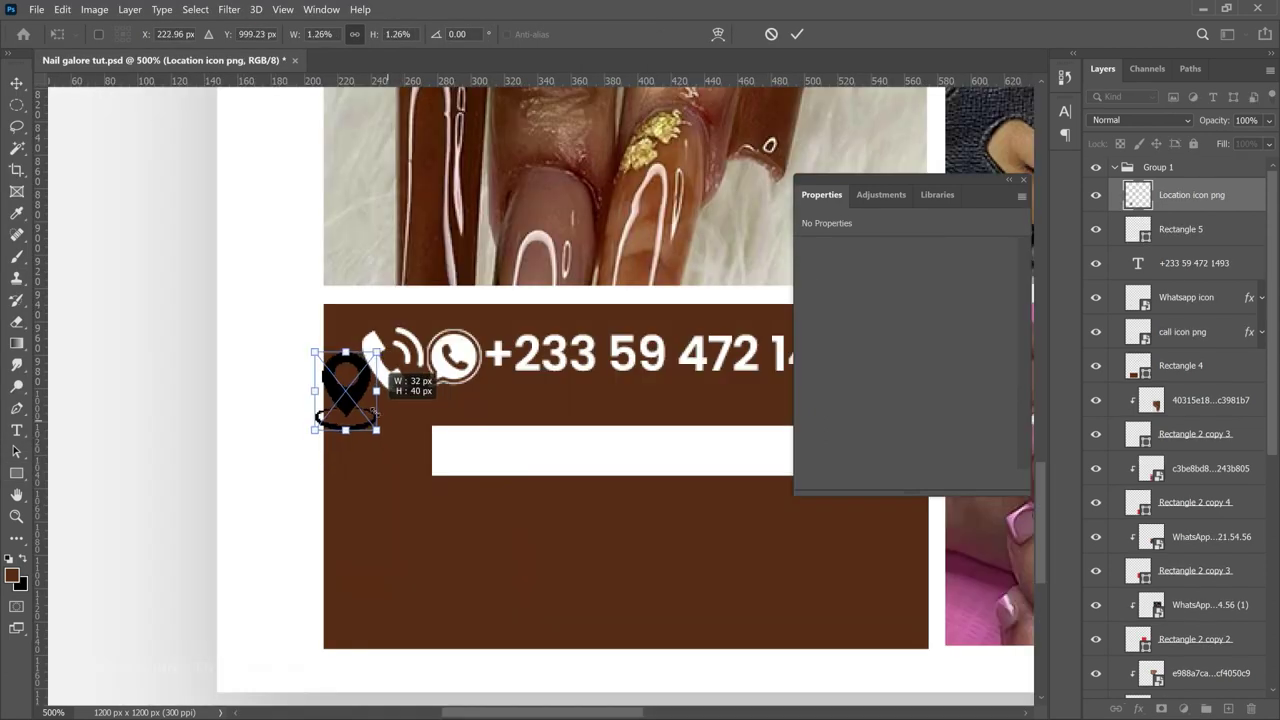
{"action": "left_click_drag", "start_coordinate": [373, 410], "coordinate": [427, 472]}
{"action": "key", "text": "Return"}
{"action": "left_click_drag", "start_coordinate": [1250, 298], "coordinate": [1250, 196]}
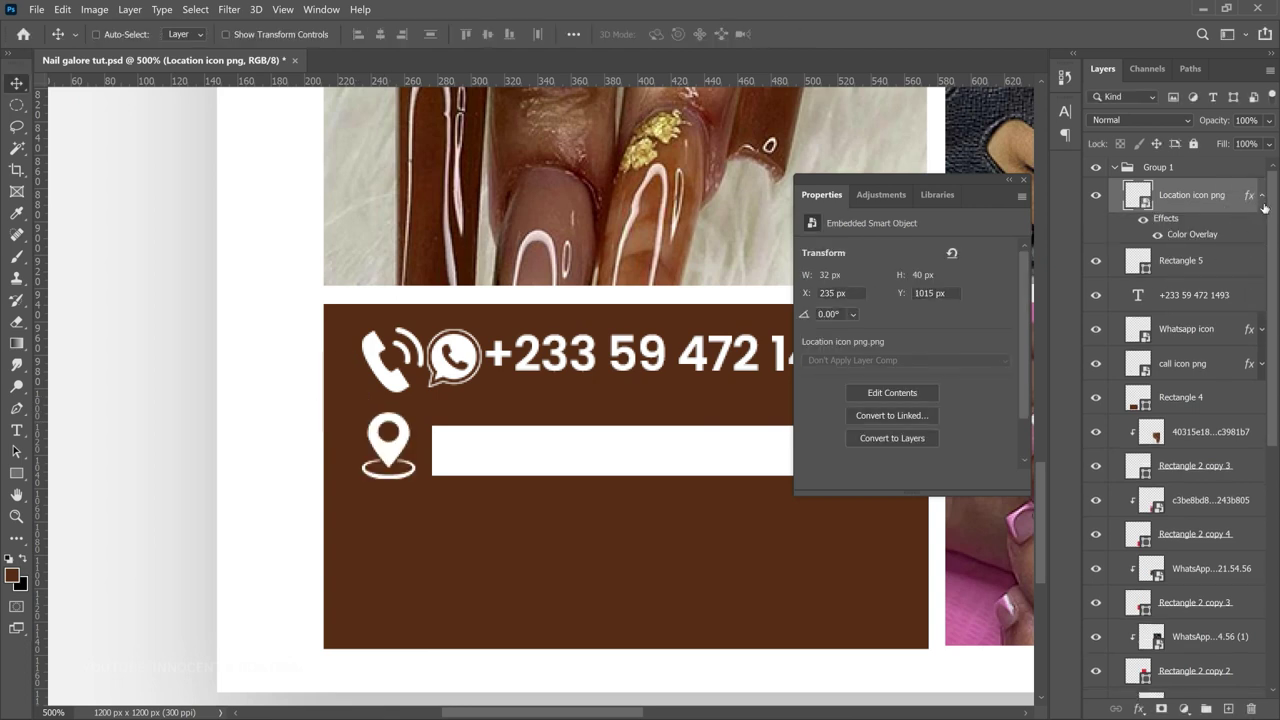
{"action": "left_click", "coordinate": [1262, 196]}
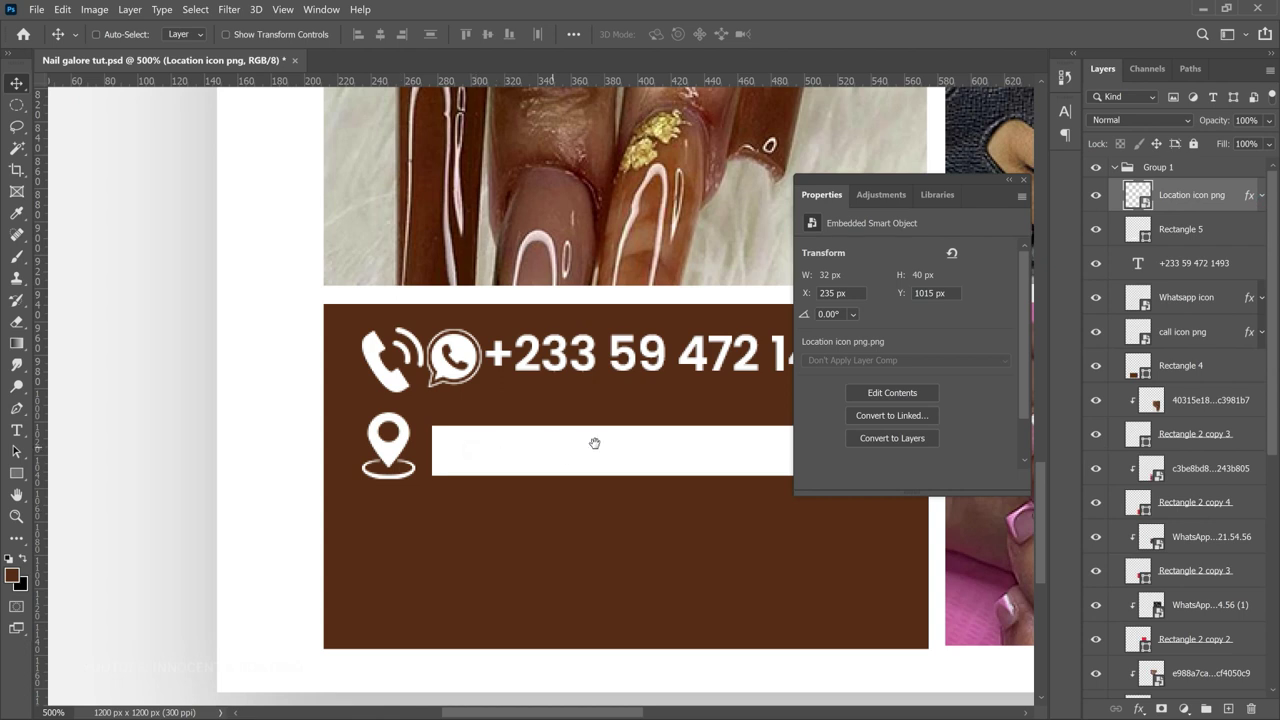
Step: Nudge the white Rectangle 5 slightly upward so it lines up with the location icon
{"action": "left_click_drag", "start_coordinate": [591, 443], "coordinate": [474, 451]}
{"action": "right_click", "coordinate": [464, 476]}
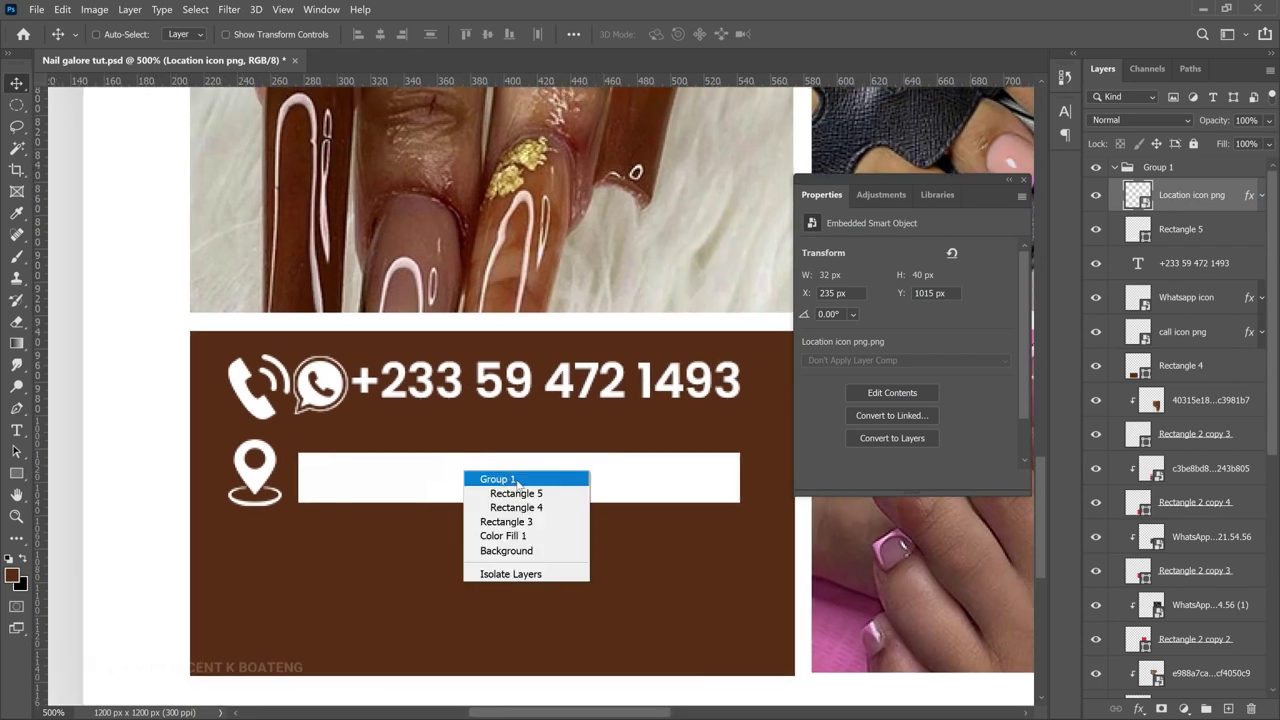
{"action": "left_click", "coordinate": [532, 492]}
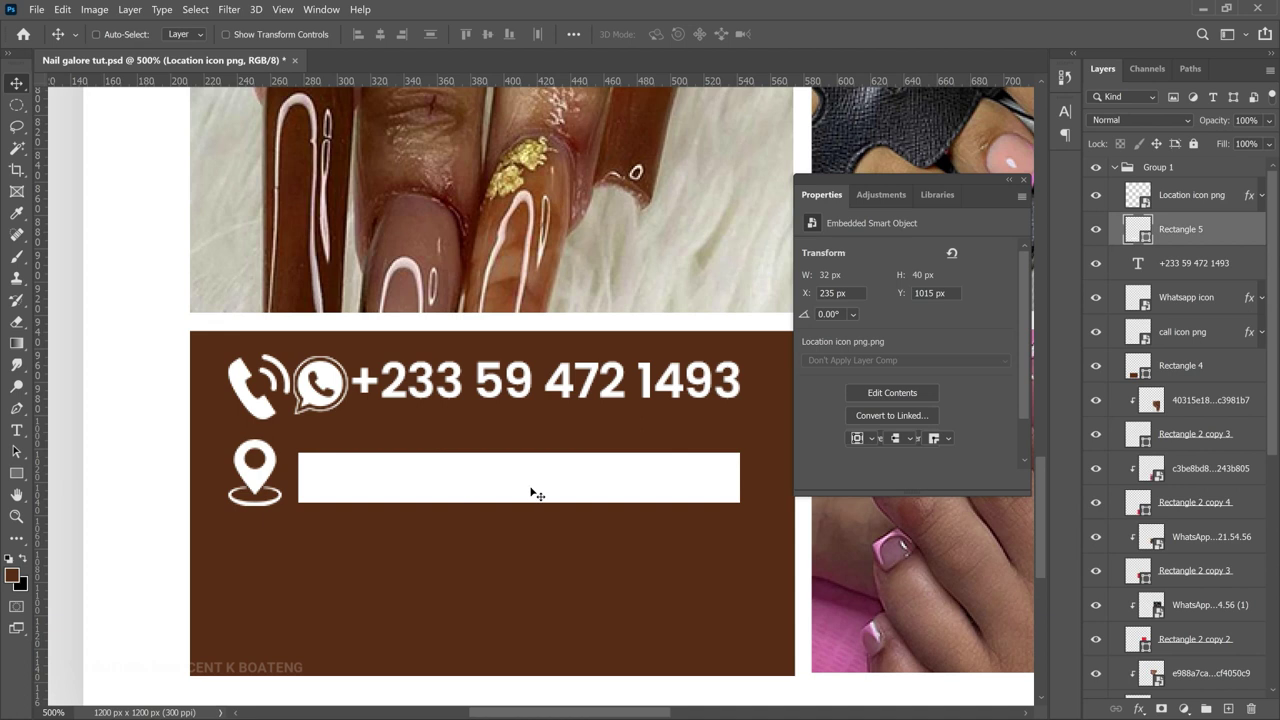
{"action": "left_click_drag", "start_coordinate": [531, 491], "coordinate": [528, 466]}
Step: Duplicate the phone number text, stack the copy above Rectangle 5 and move it onto the white rectangle
{"action": "right_click", "coordinate": [543, 413]}
{"action": "left_click", "coordinate": [628, 414]}
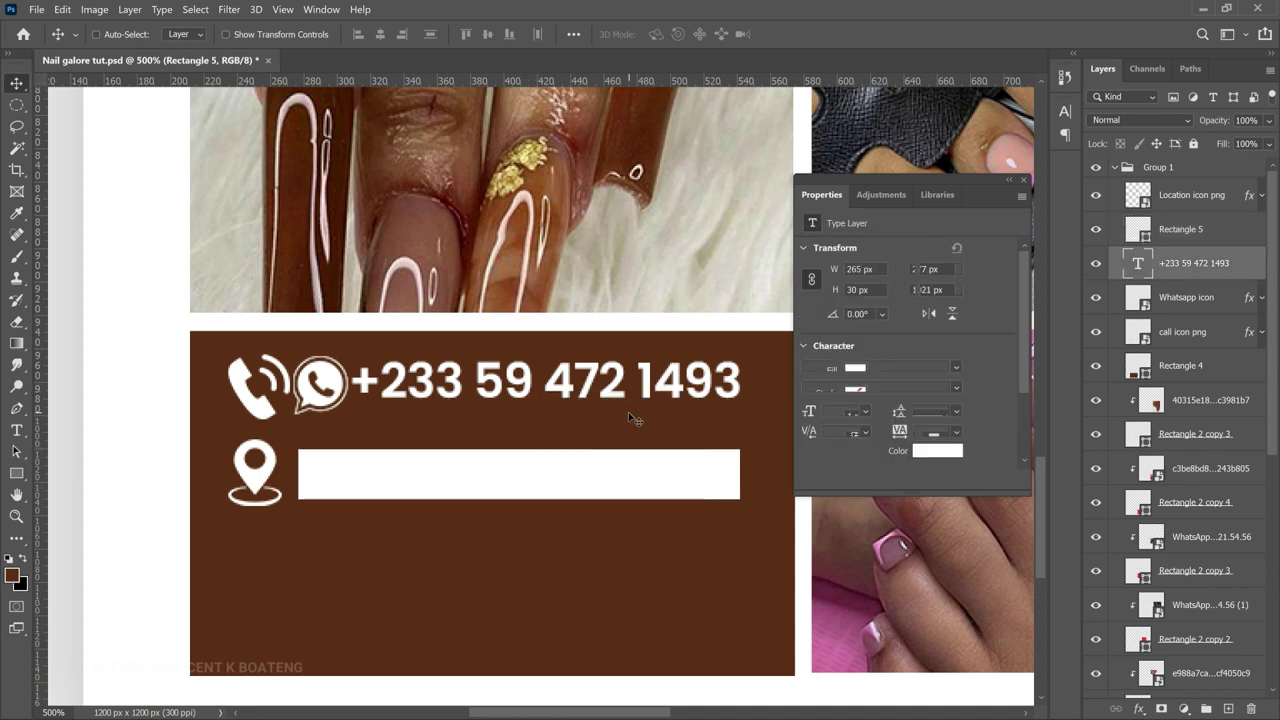
{"action": "key", "text": "ctrl+j"}
{"action": "mouse_move", "coordinate": [1192, 263]}
{"action": "left_mouse_down"}
{"action": "mouse_move", "coordinate": [1190, 232]}
{"action": "mouse_move", "coordinate": [1188, 247]}
{"action": "left_mouse_up"}
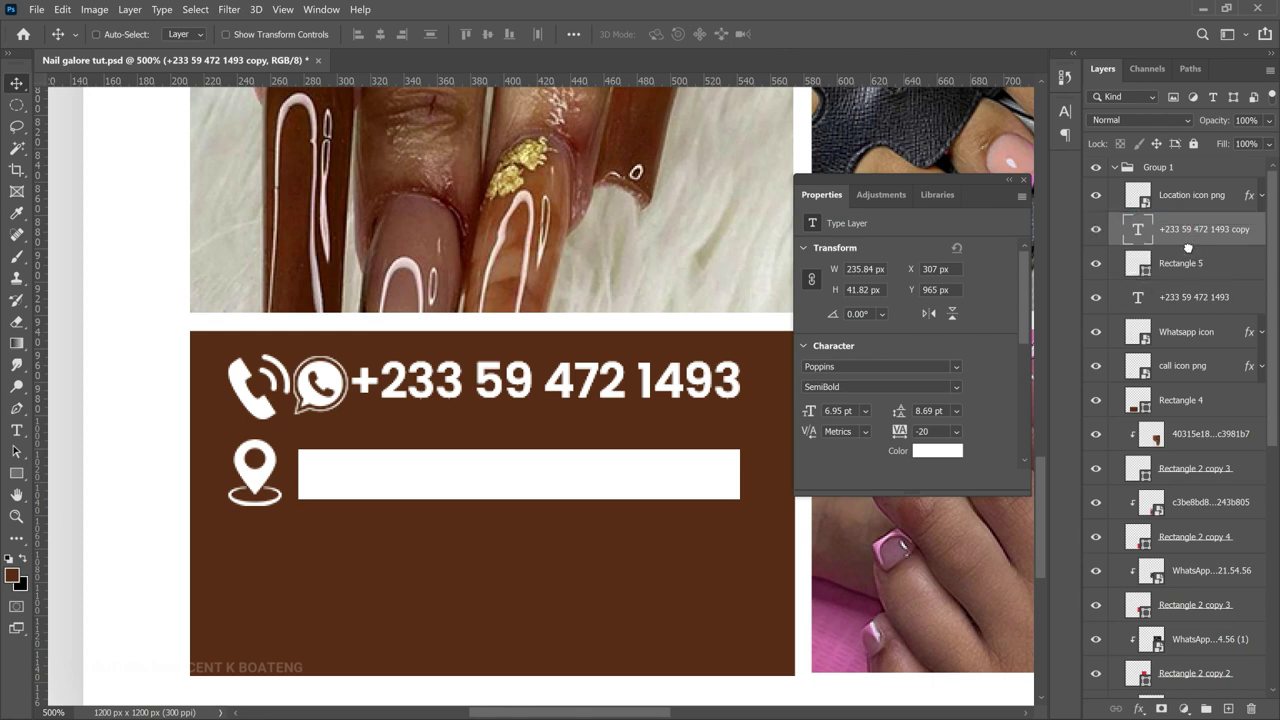
{"action": "left_click_drag", "start_coordinate": [510, 443], "coordinate": [506, 480]}
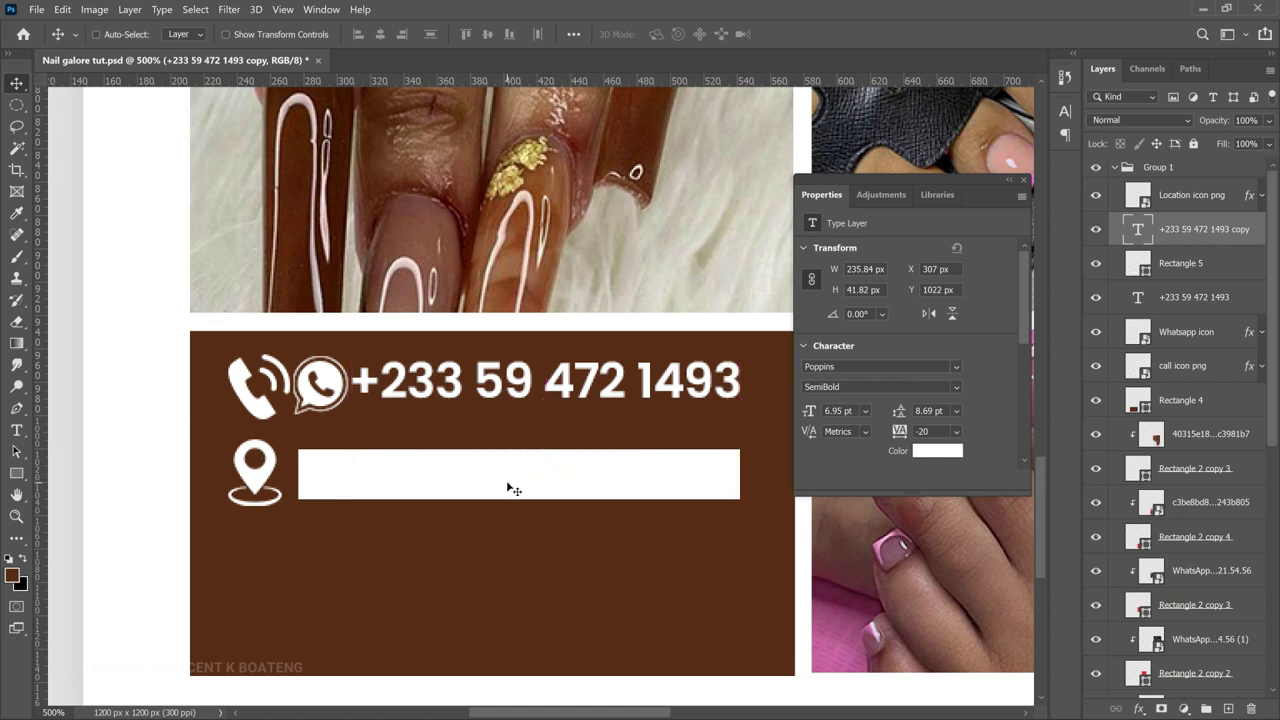
Step: Recolor the copied phone number text with the brown sampled from the contact box
{"action": "double_click", "coordinate": [506, 480]}
{"action": "left_click", "coordinate": [666, 34]}
{"action": "left_click", "coordinate": [528, 554]}
{"action": "left_click", "coordinate": [1119, 244]}
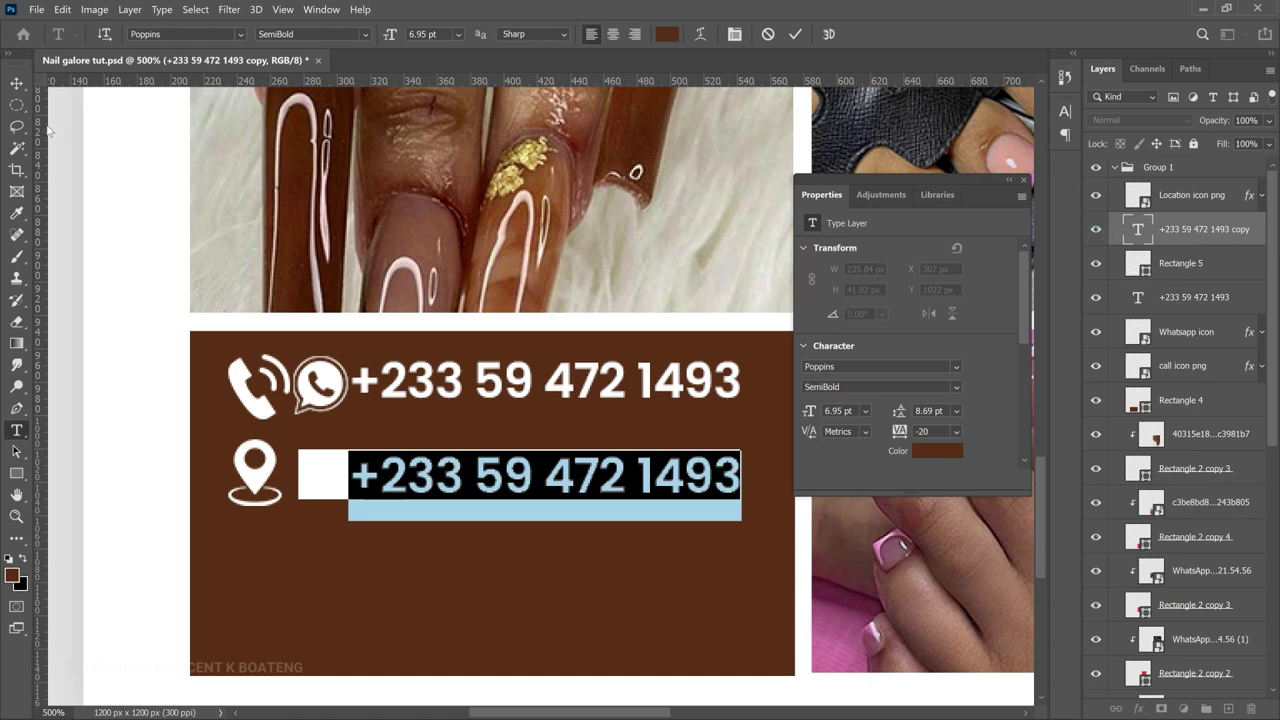
{"action": "left_click", "coordinate": [15, 81]}
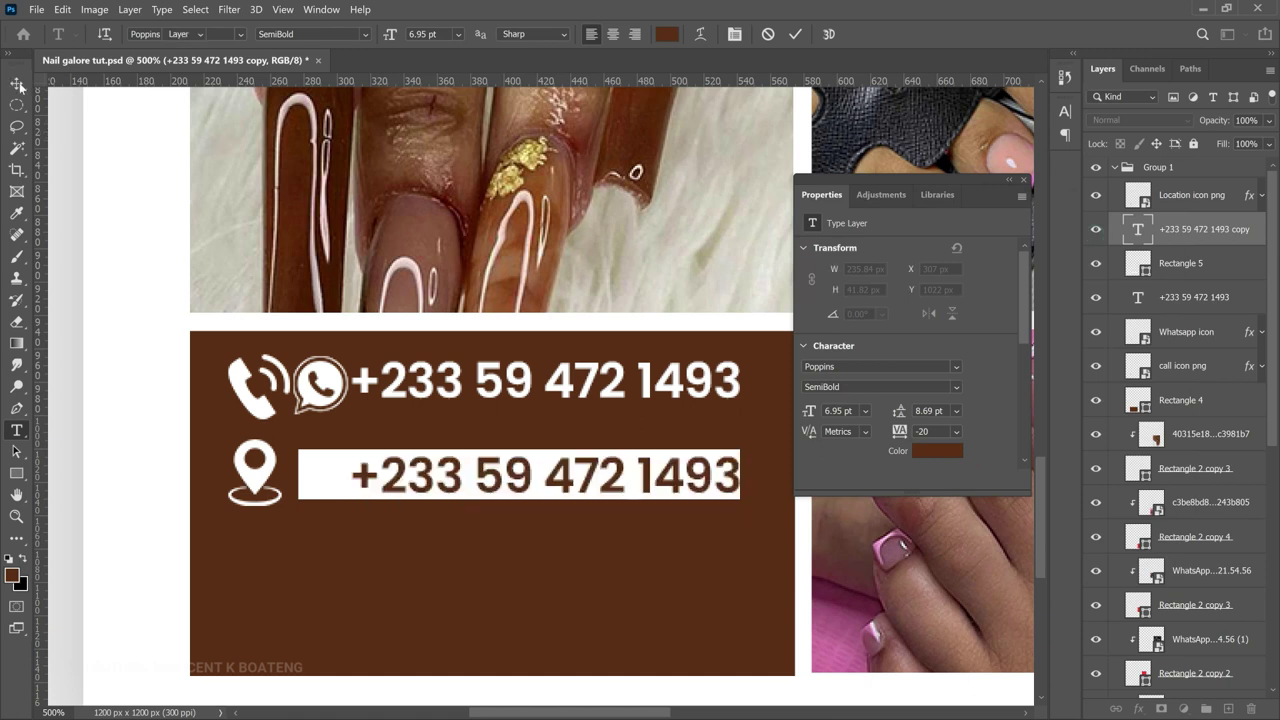
Step: Replace the copied text with KNUST, KUMASI and center it on the white rectangle
{"action": "double_click", "coordinate": [500, 490]}
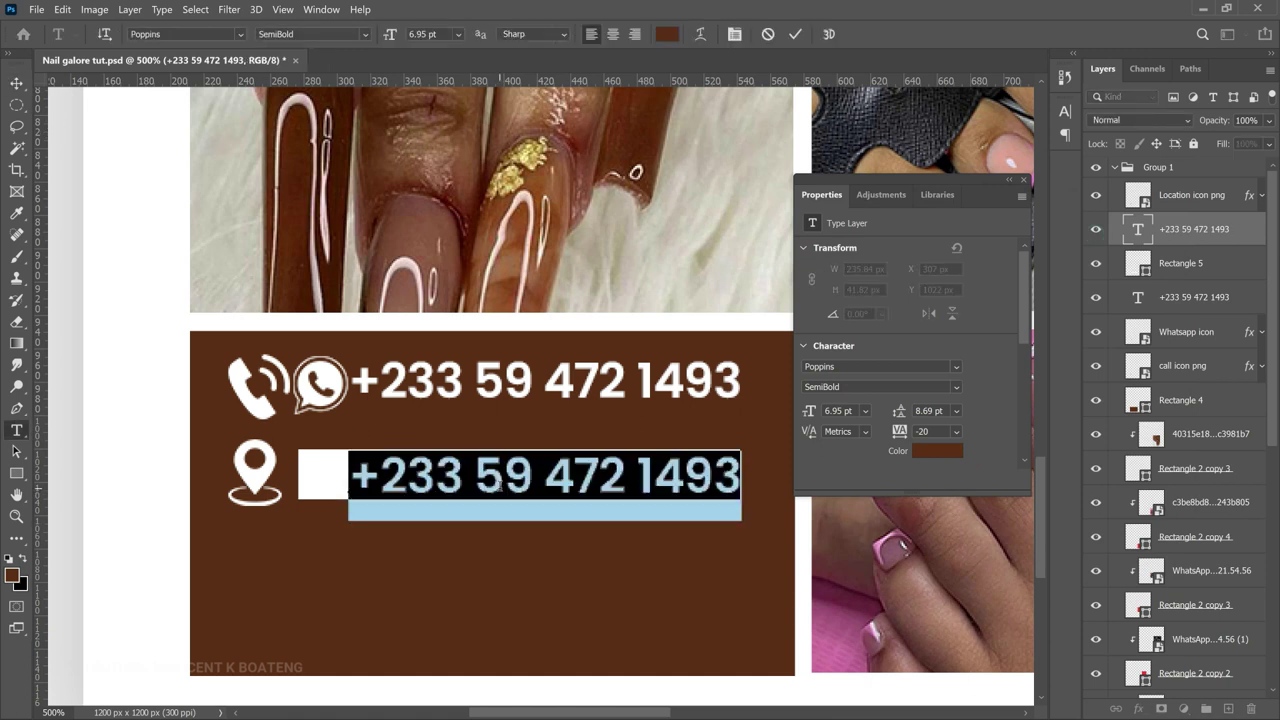
{"action": "key", "text": "Right"}
{"action": "key", "text": "ctrl+a"}
{"action": "type", "text": "KNUST"}
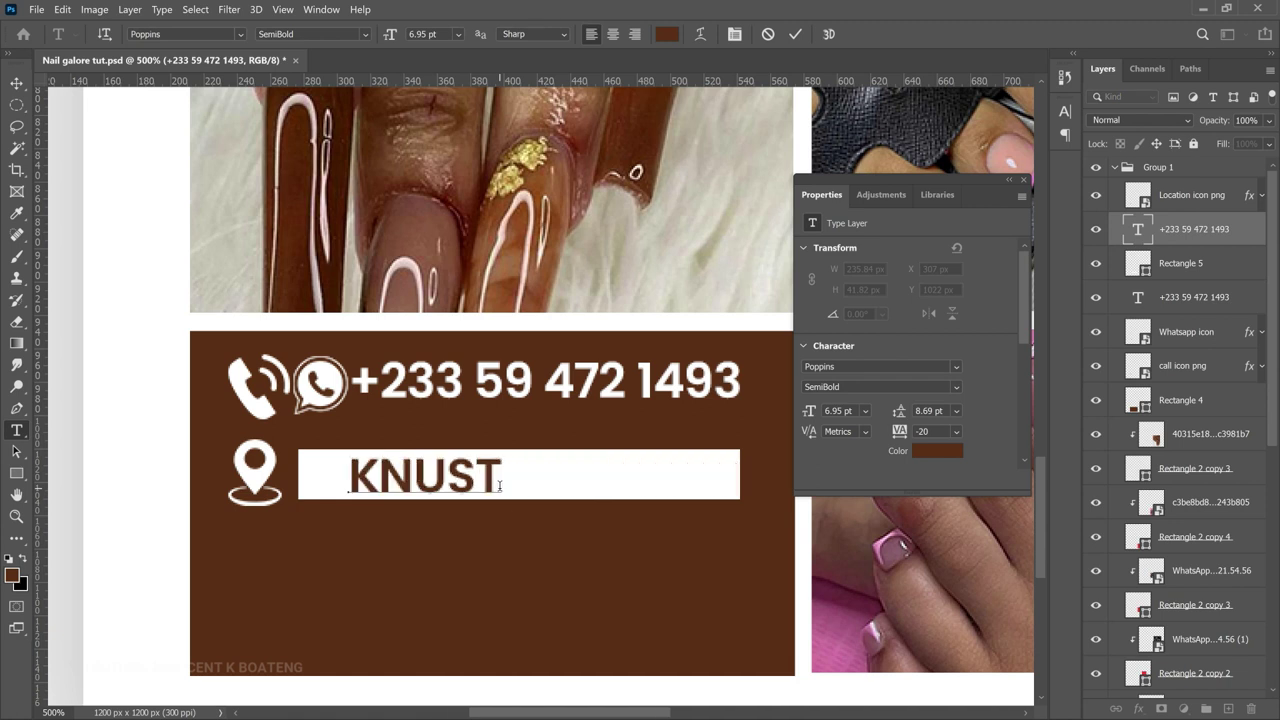
{"action": "type", "text": ", KUMASI"}
{"action": "key", "text": "ctrl+Return"}
{"action": "key", "text": "v"}
Step: Place the Instagram logo icon below the location icon at matching width and give it the white Color Overlay
{"action": "scroll", "coordinate": [510, 440], "scroll_direction": "down", "scroll_amount": 1}
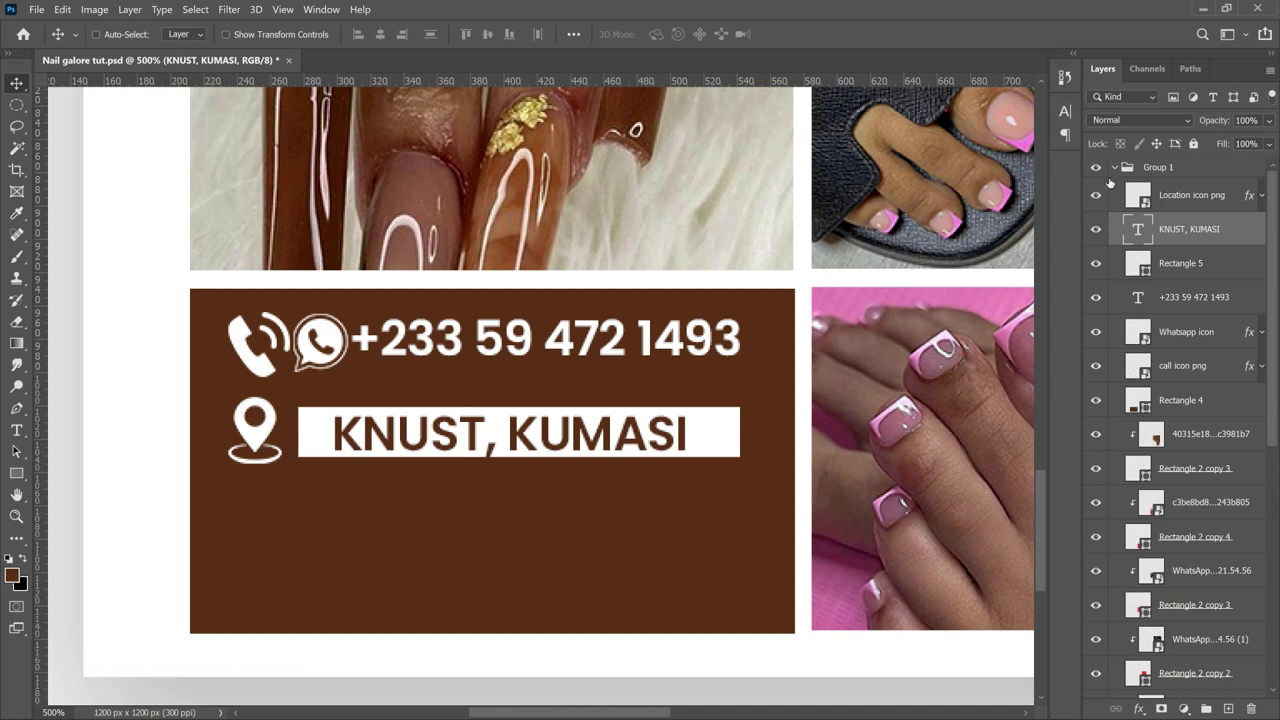
{"action": "left_click", "coordinate": [1190, 195]}
{"action": "left_click", "coordinate": [36, 9]}
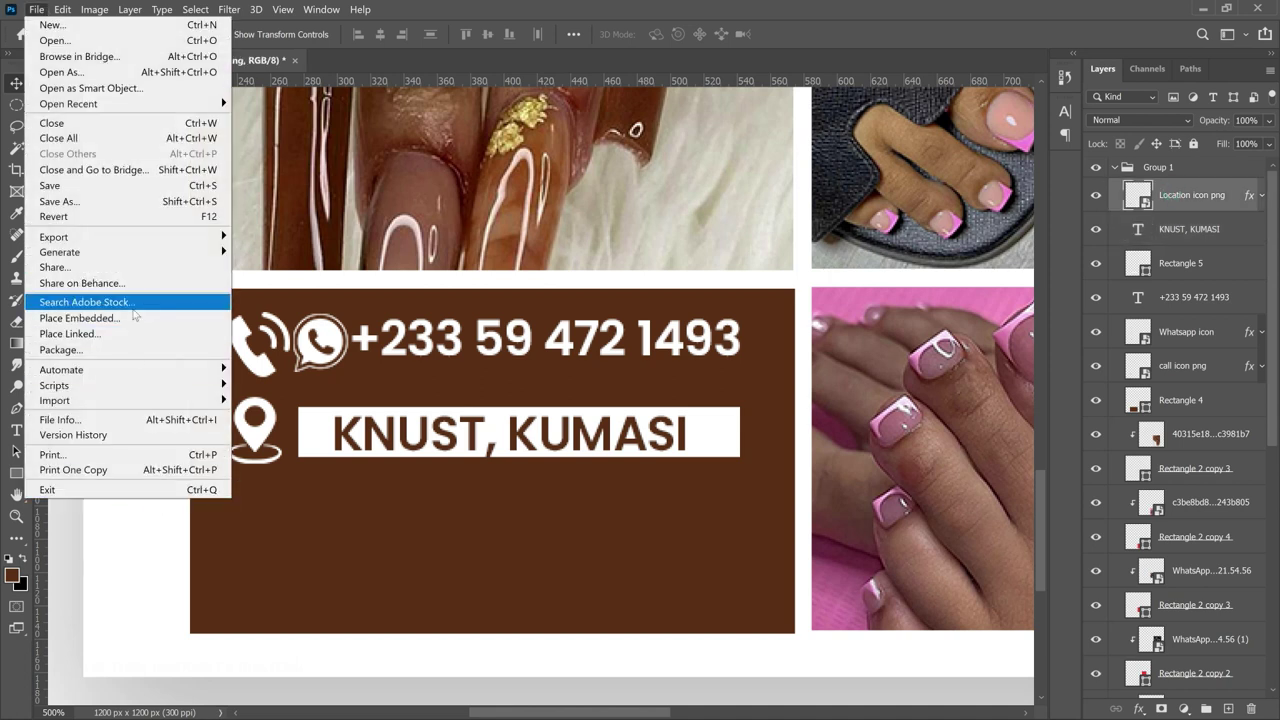
{"action": "left_click", "coordinate": [80, 318]}
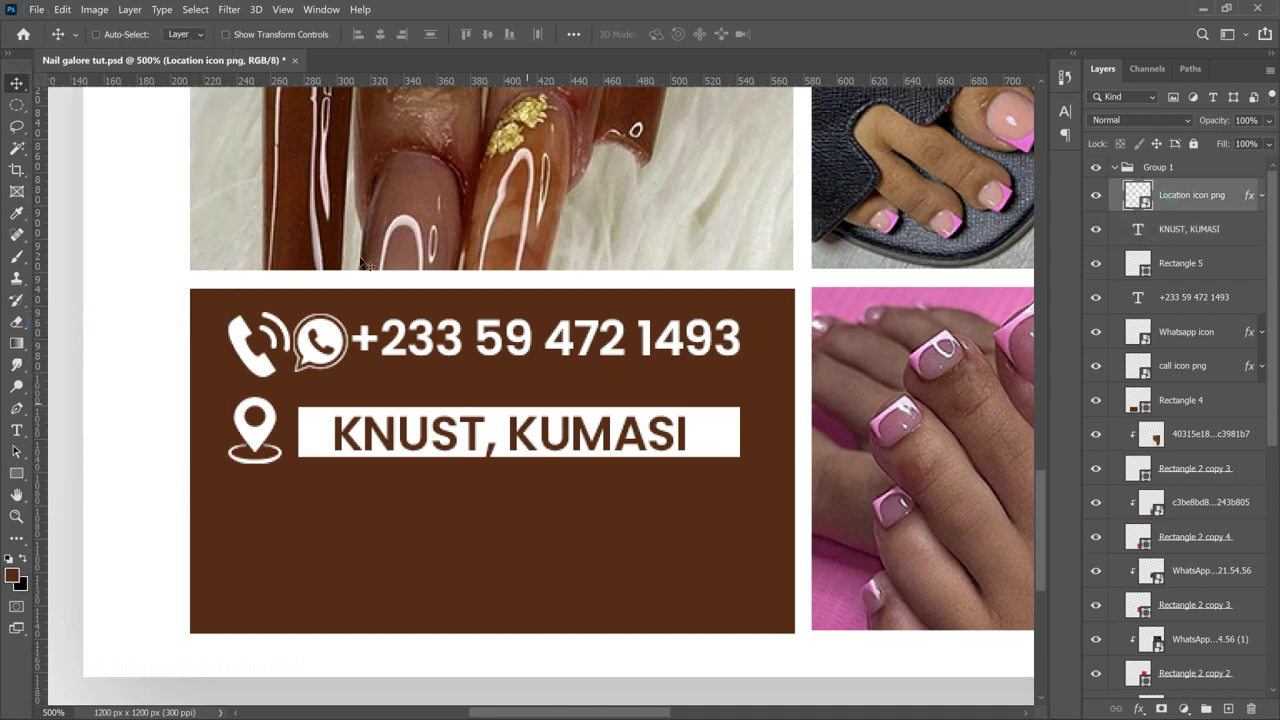
{"action": "left_click", "coordinate": [44, 12]}
{"action": "left_click", "coordinate": [80, 318]}
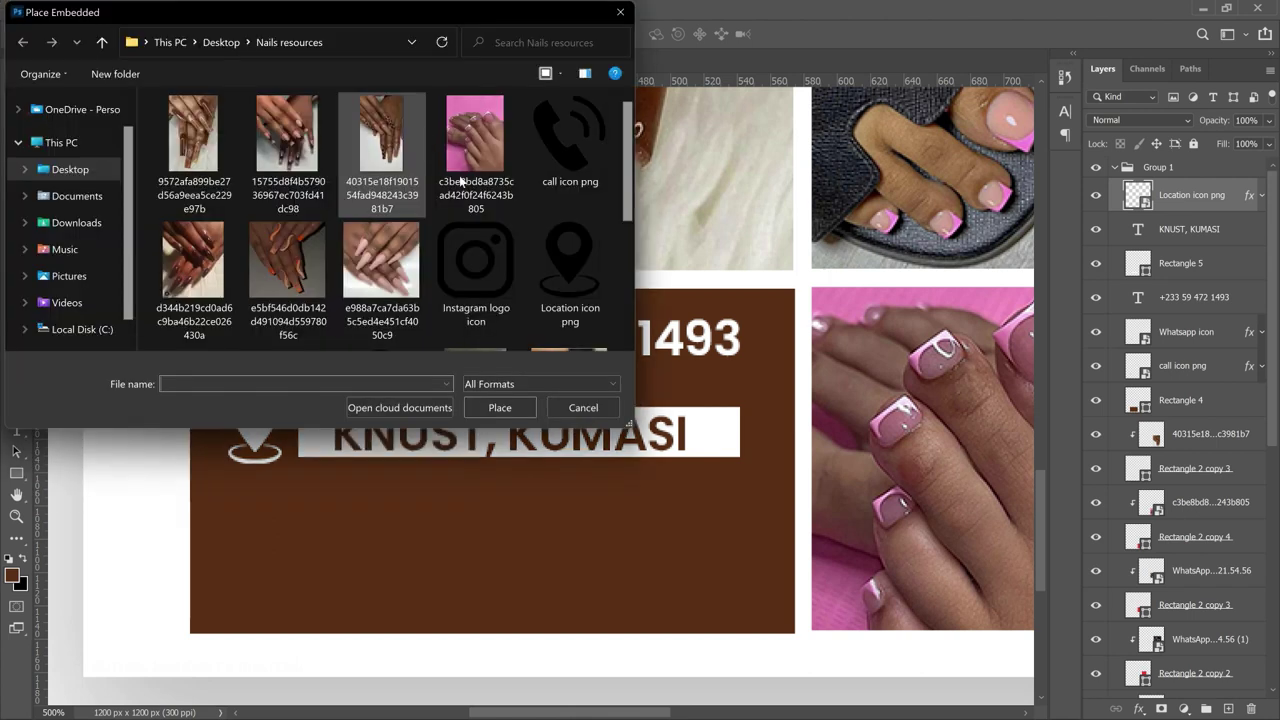
{"action": "left_click", "coordinate": [502, 276]}
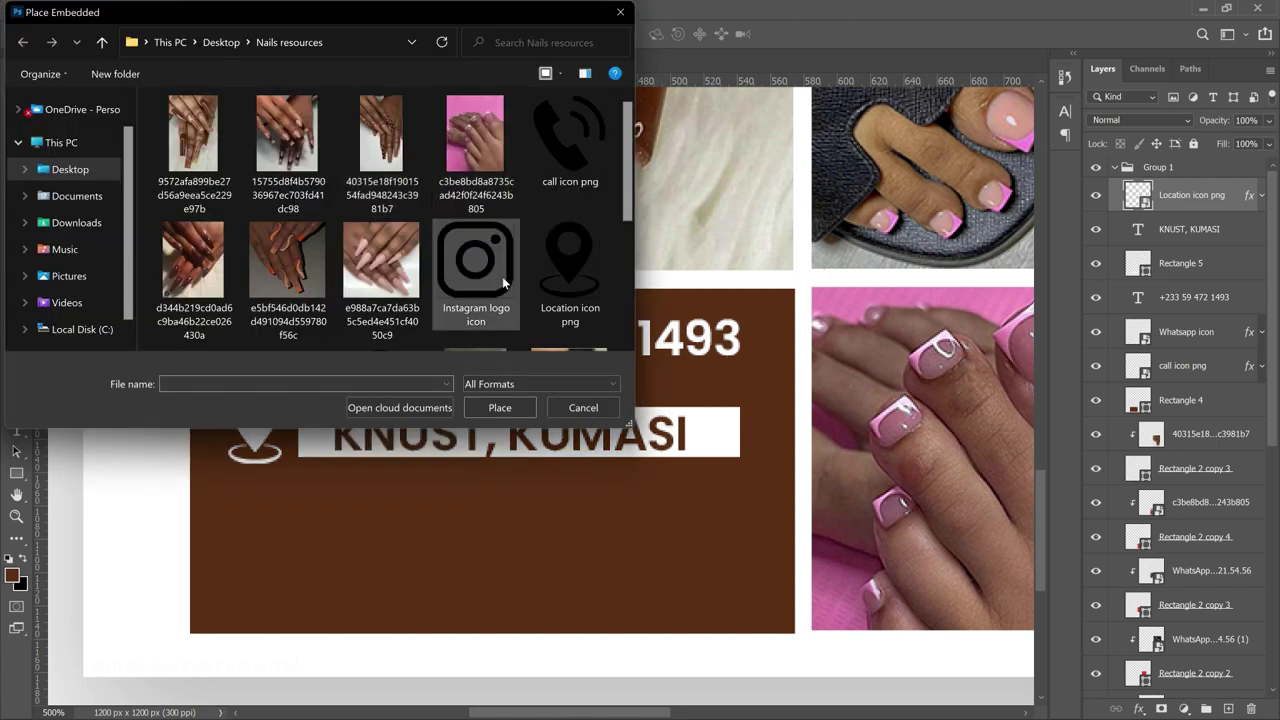
{"action": "double_click", "coordinate": [502, 276]}
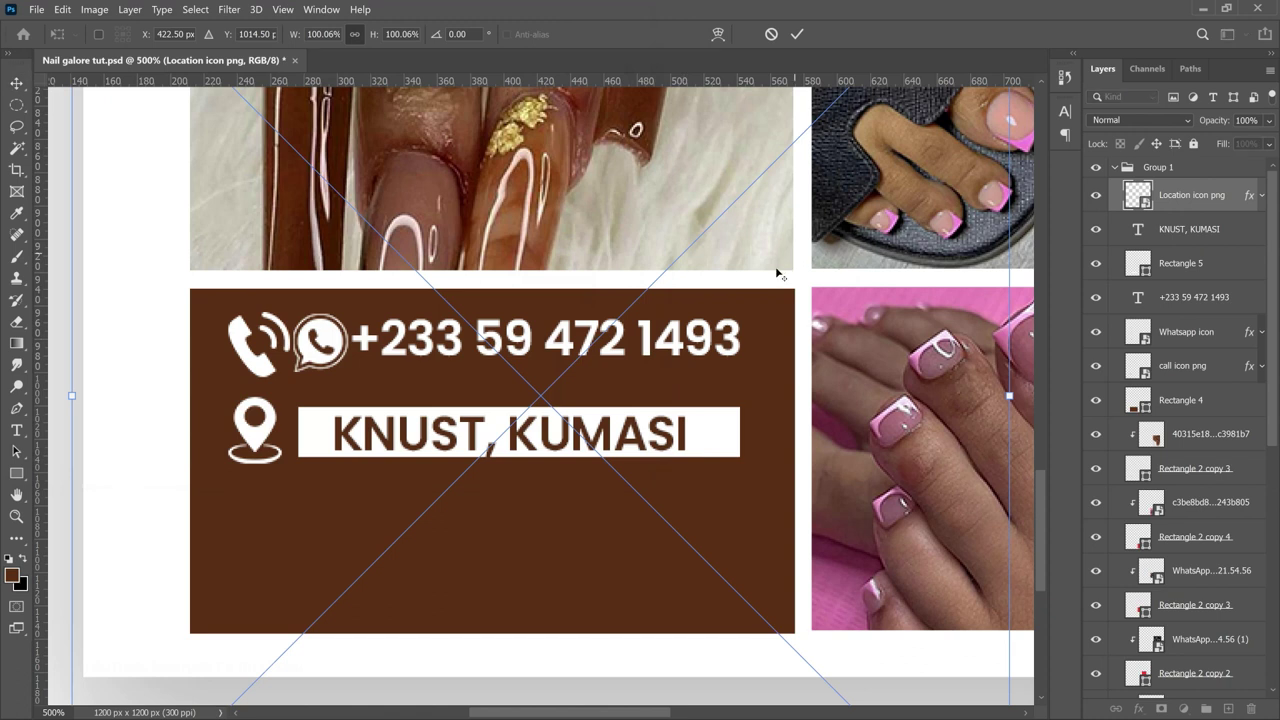
{"action": "scroll", "coordinate": [773, 276], "scroll_direction": "down", "scroll_amount": 1}
{"action": "scroll", "coordinate": [773, 276], "scroll_direction": "down", "scroll_amount": 2}
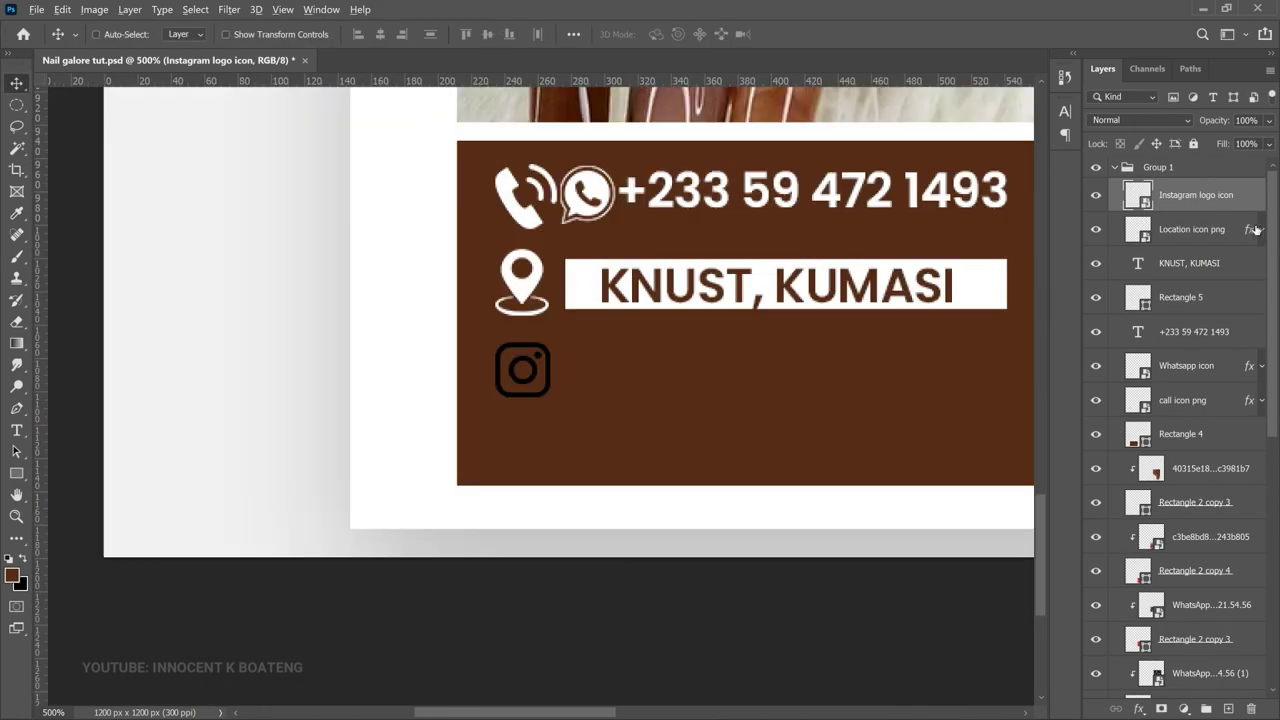
{"action": "left_click_drag", "start_coordinate": [1249, 230], "coordinate": [1248, 196]}
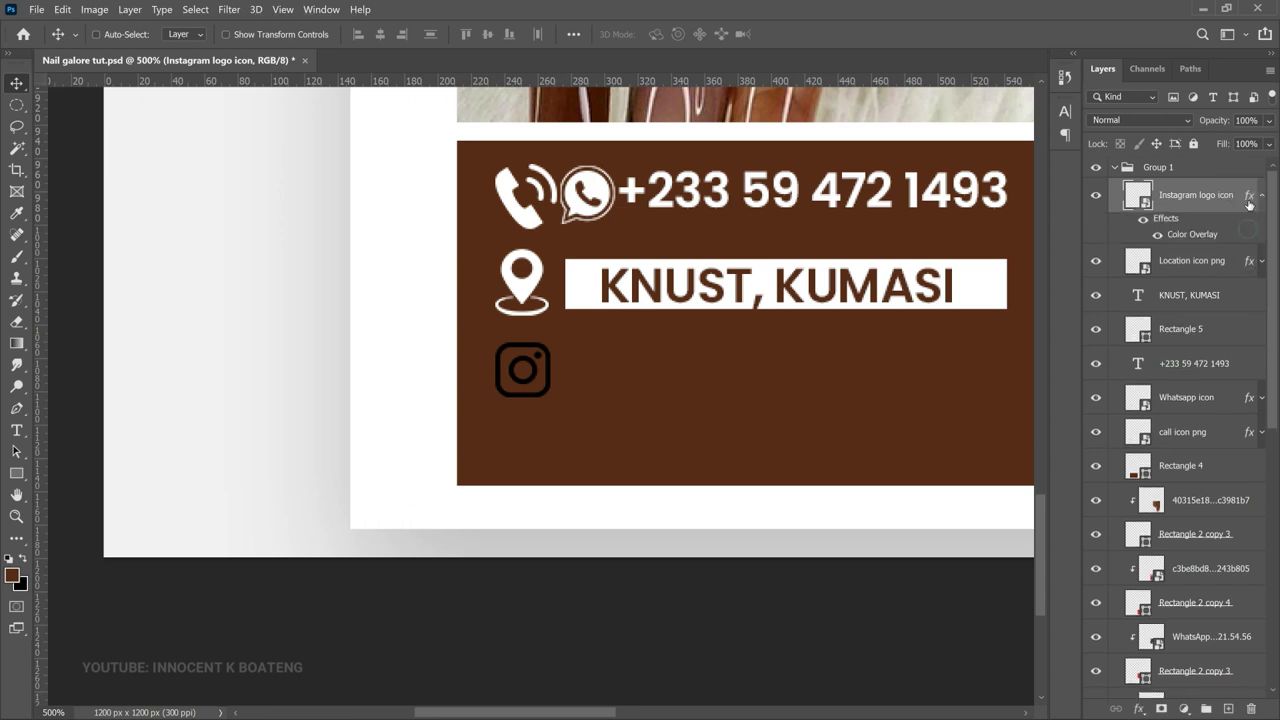
Step: Place the snapchat icon below the Instagram icon at a similar size and copy the white Color Overlay to it
{"action": "left_click", "coordinate": [35, 10]}
{"action": "left_click", "coordinate": [105, 317]}
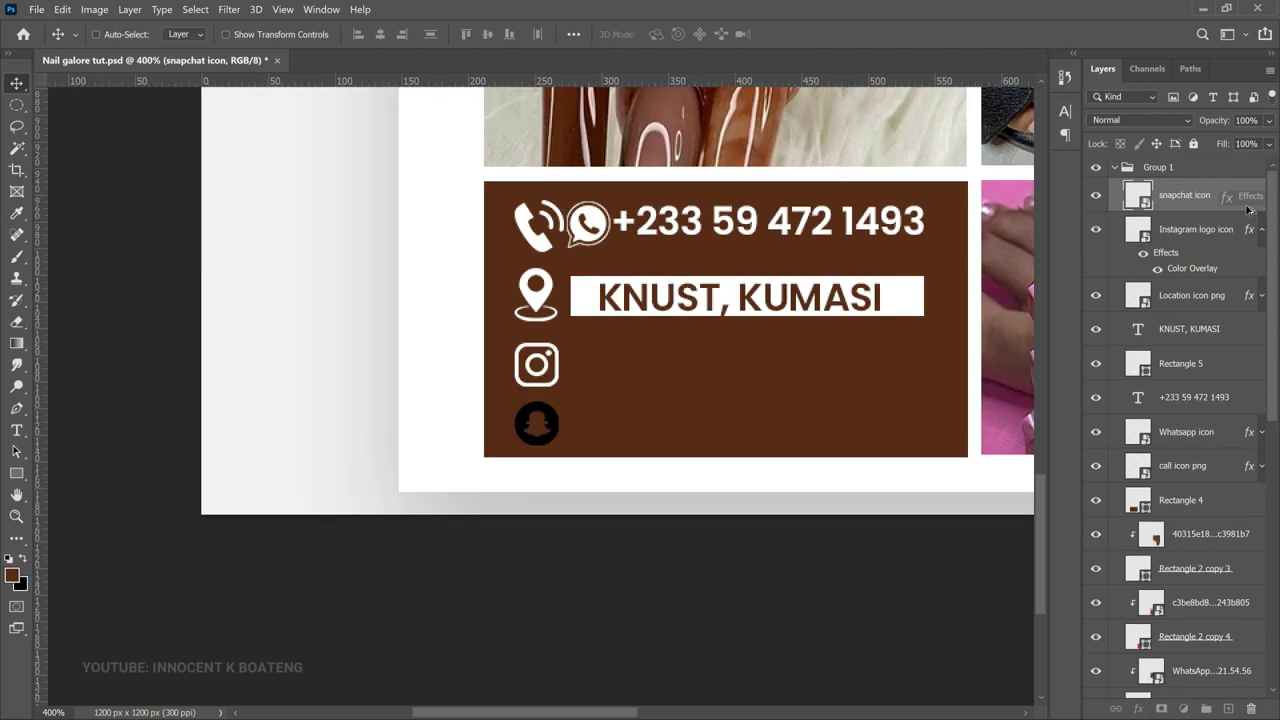
{"action": "left_click_drag", "start_coordinate": [1248, 209], "coordinate": [1246, 196]}
Step: Duplicate the KNUST, KUMASI text beside the Instagram icon and set the copy's color to white ffffff
{"action": "right_click", "coordinate": [773, 298]}
{"action": "left_click", "coordinate": [818, 320]}
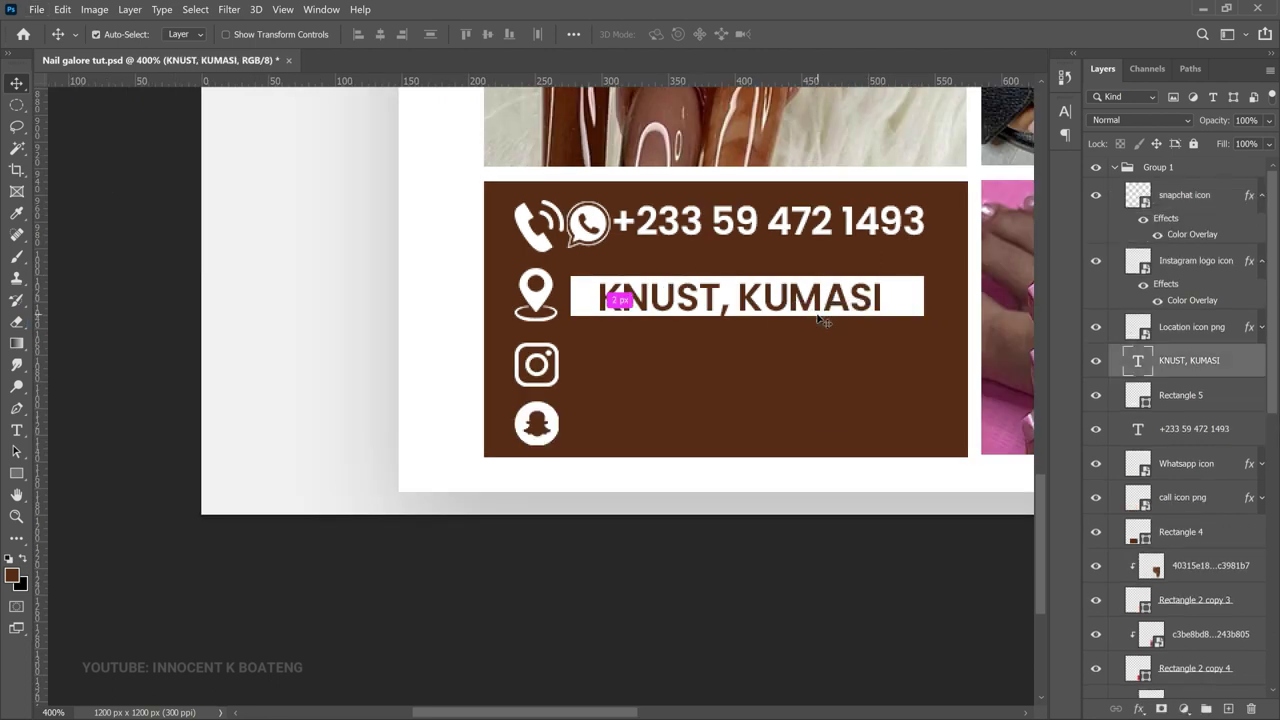
{"action": "key", "text": "ctrl+j"}
{"action": "left_click_drag", "start_coordinate": [803, 395], "coordinate": [803, 380]}
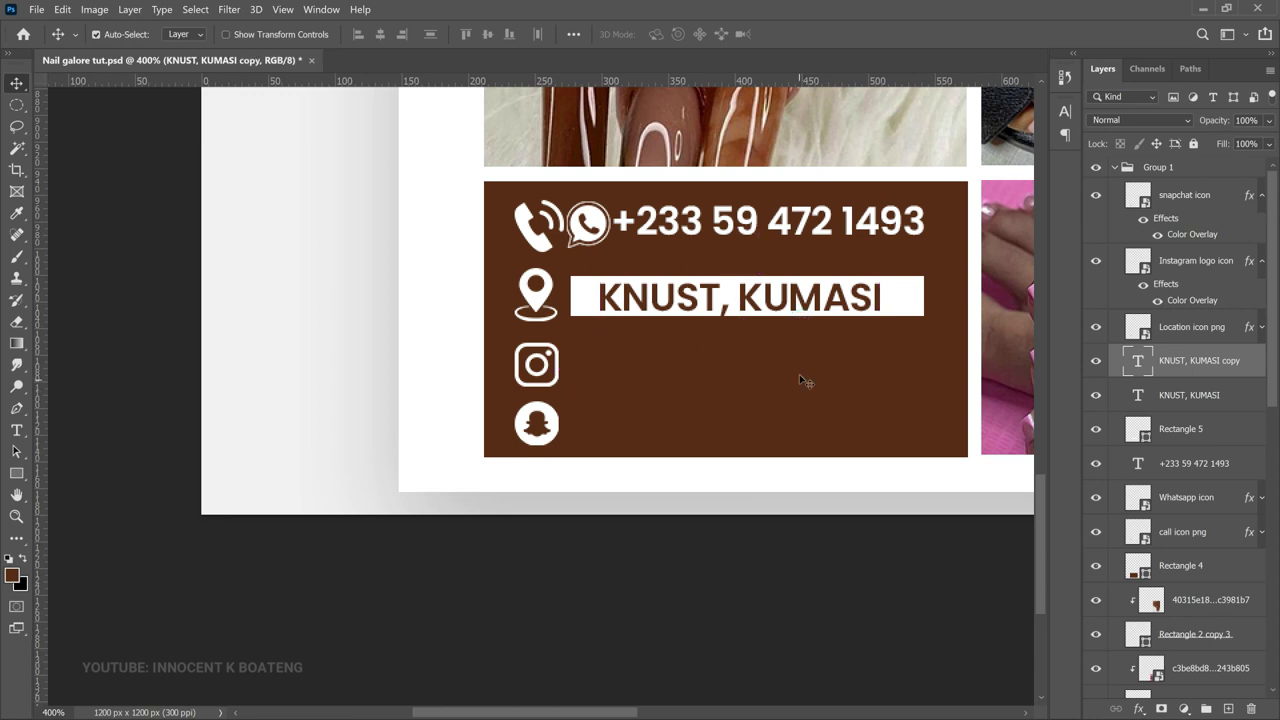
{"action": "double_click", "coordinate": [803, 381]}
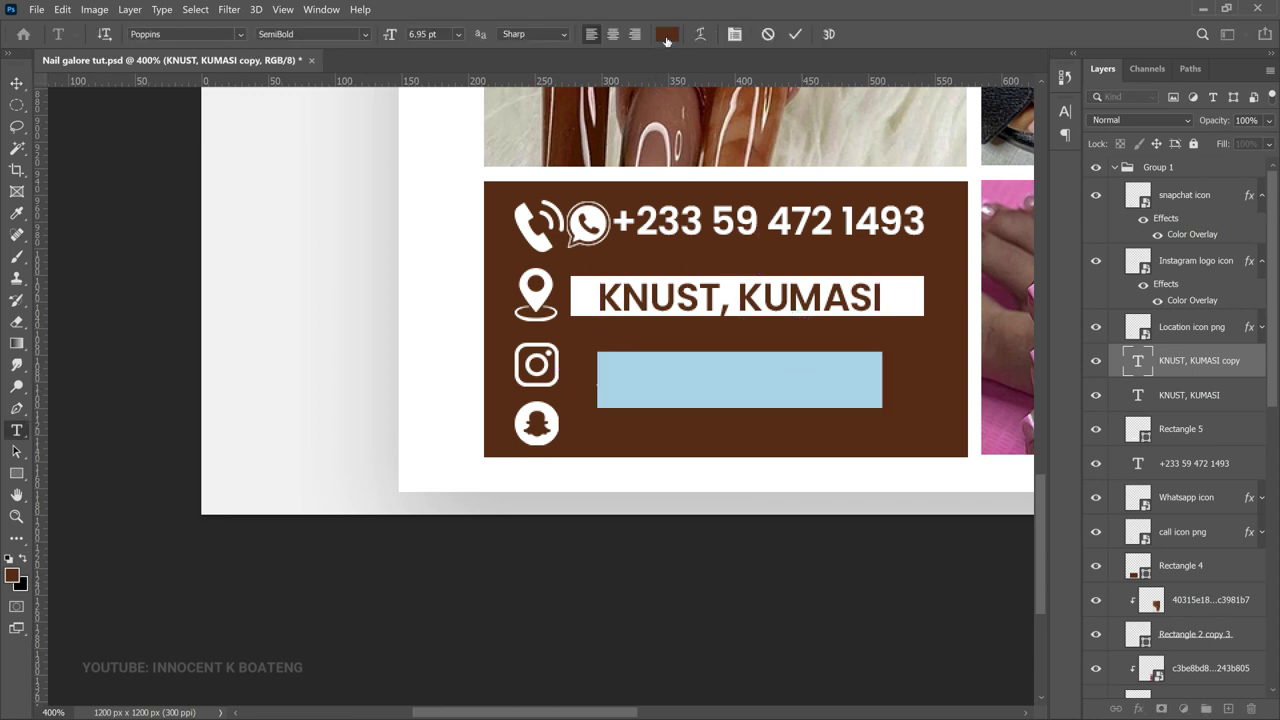
{"action": "left_click", "coordinate": [667, 34]}
{"action": "type", "text": "ffffff"}
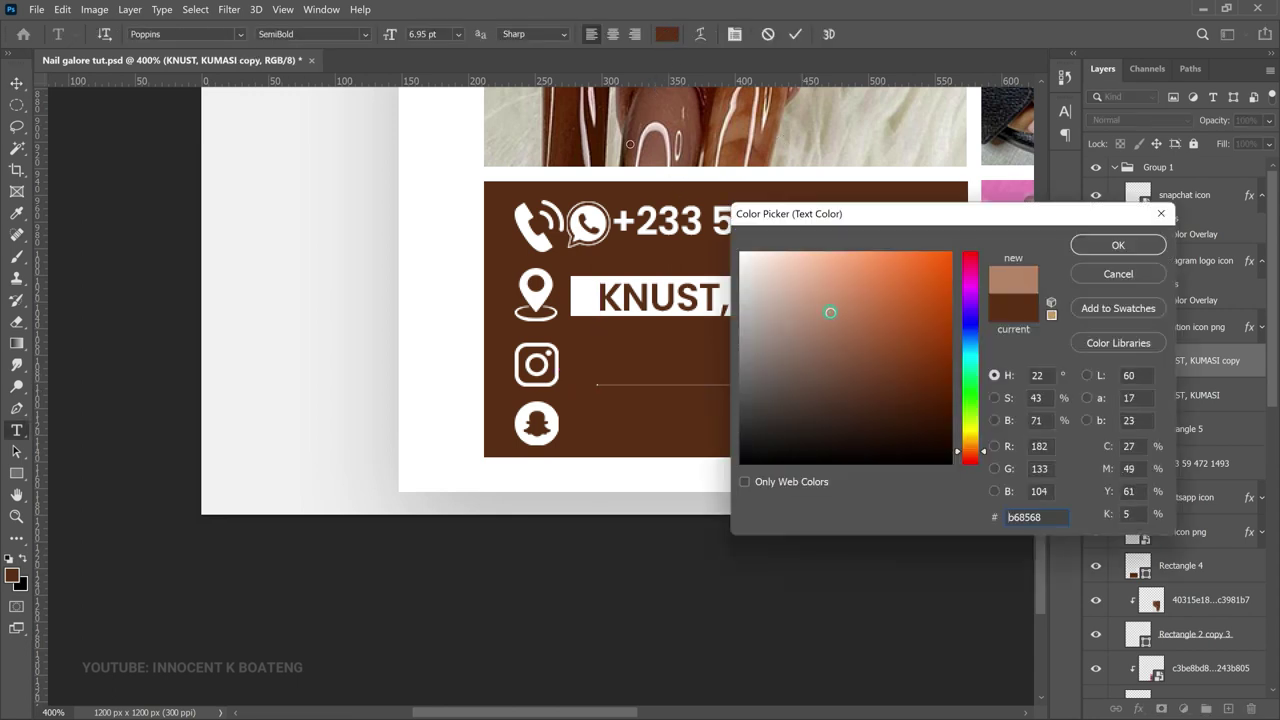
{"action": "left_click", "coordinate": [1093, 246]}
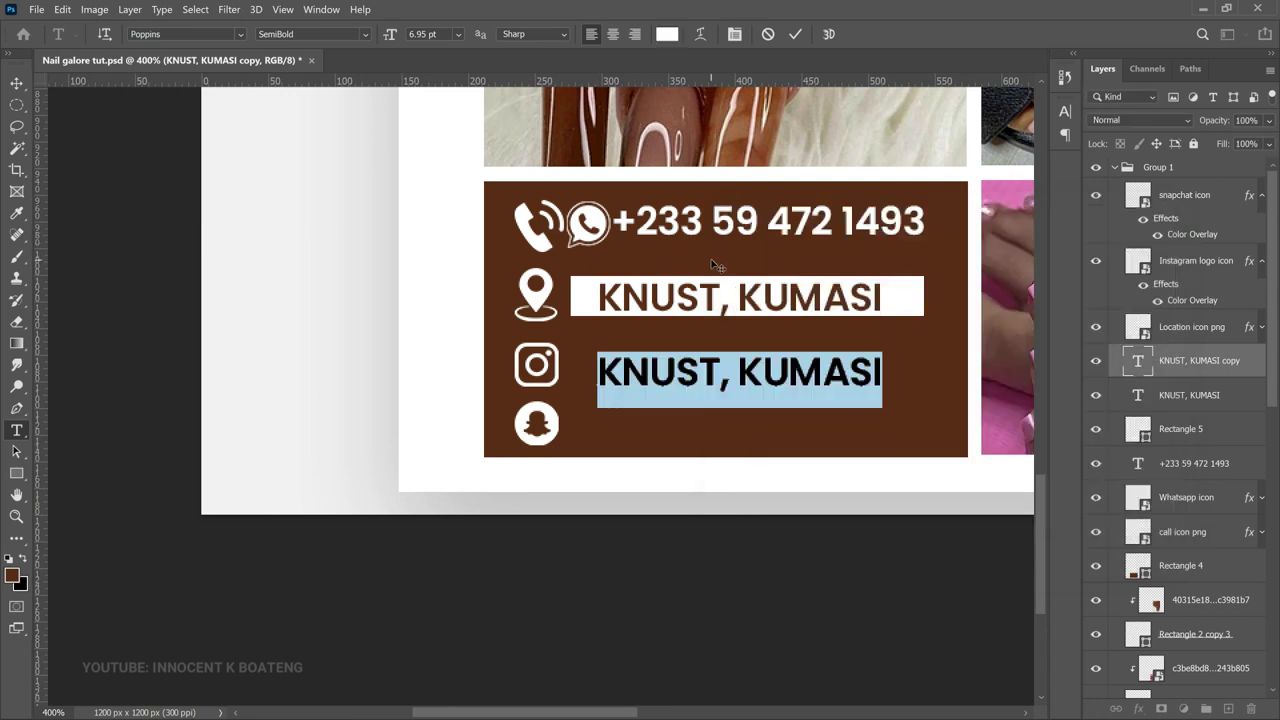
{"action": "left_click", "coordinate": [18, 81]}
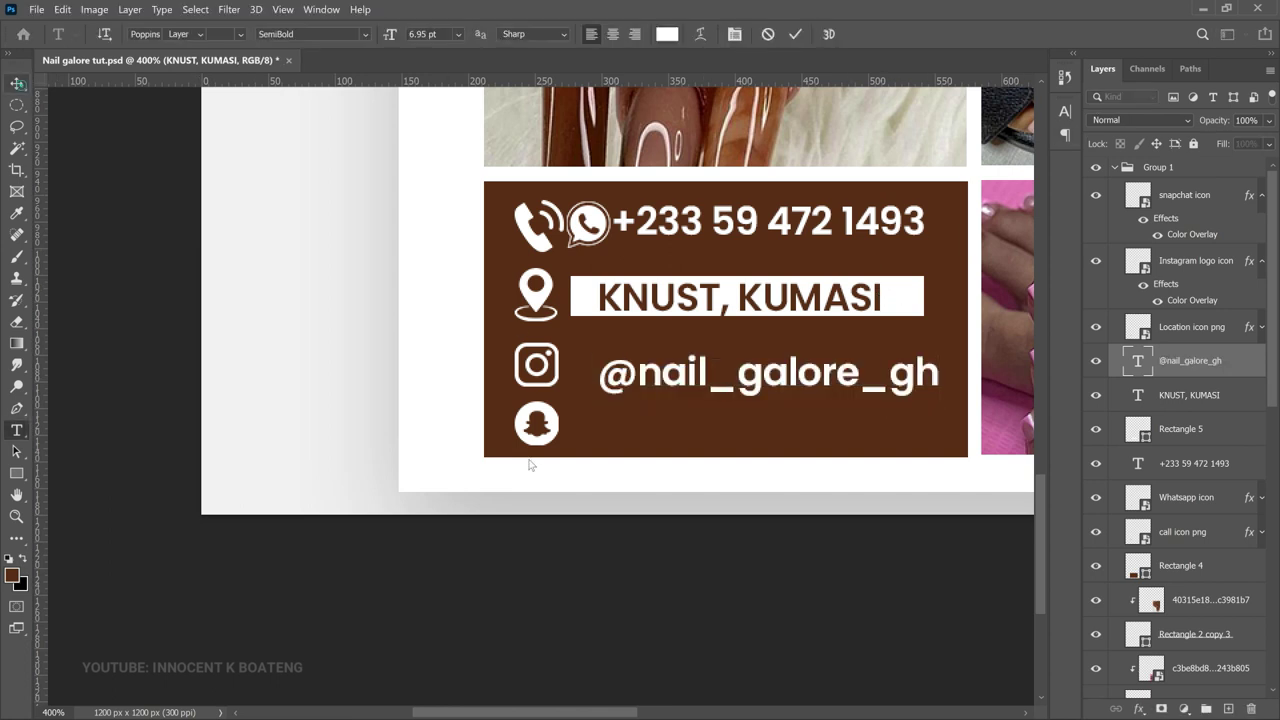
{"action": "key", "text": "v"}
{"action": "left_click_drag", "start_coordinate": [688, 395], "coordinate": [680, 424]}
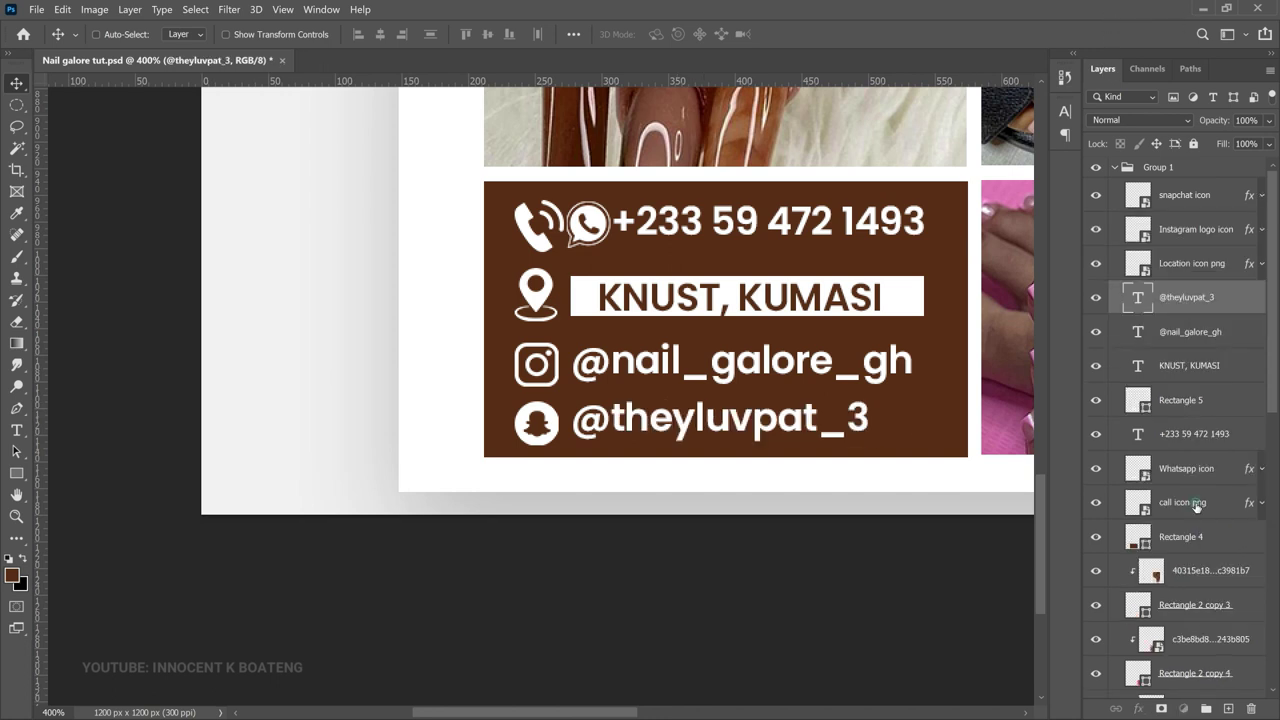
Step: Group all layers from the call icon up to the snapchat icon and name the group contact details
{"action": "left_click", "coordinate": [1195, 504]}
{"action": "left_click", "coordinate": [1205, 197], "text": "shift"}
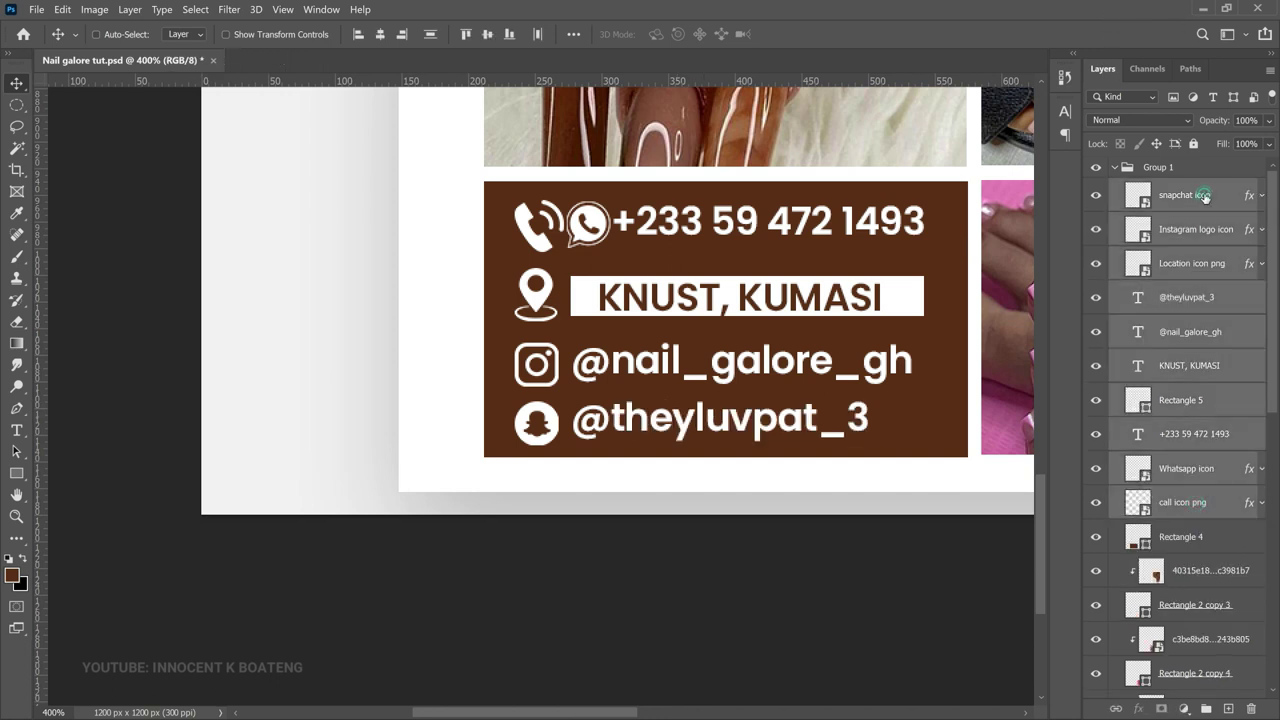
{"action": "key", "text": "ctrl+g"}
{"action": "double_click", "coordinate": [1173, 188]}
{"action": "type", "text": "contact details"}
{"action": "key", "text": "Return"}
Step: Scale the contact details group down slightly inside the brown box and collapse Group 1
{"action": "key", "text": "ctrl+t"}
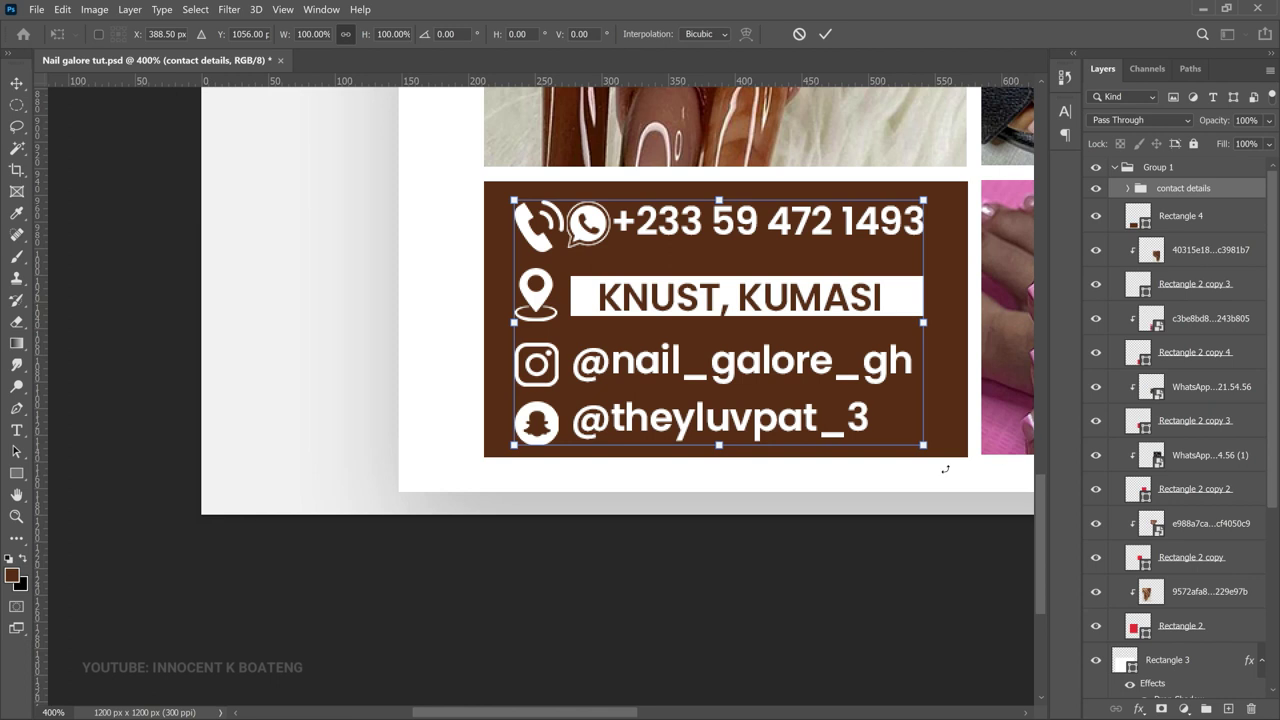
{"action": "left_click_drag", "start_coordinate": [923, 445], "coordinate": [911, 438]}
{"action": "key", "text": "ctrl+0"}
{"action": "key", "text": "ctrl+minus"}
{"action": "key", "text": "Return"}
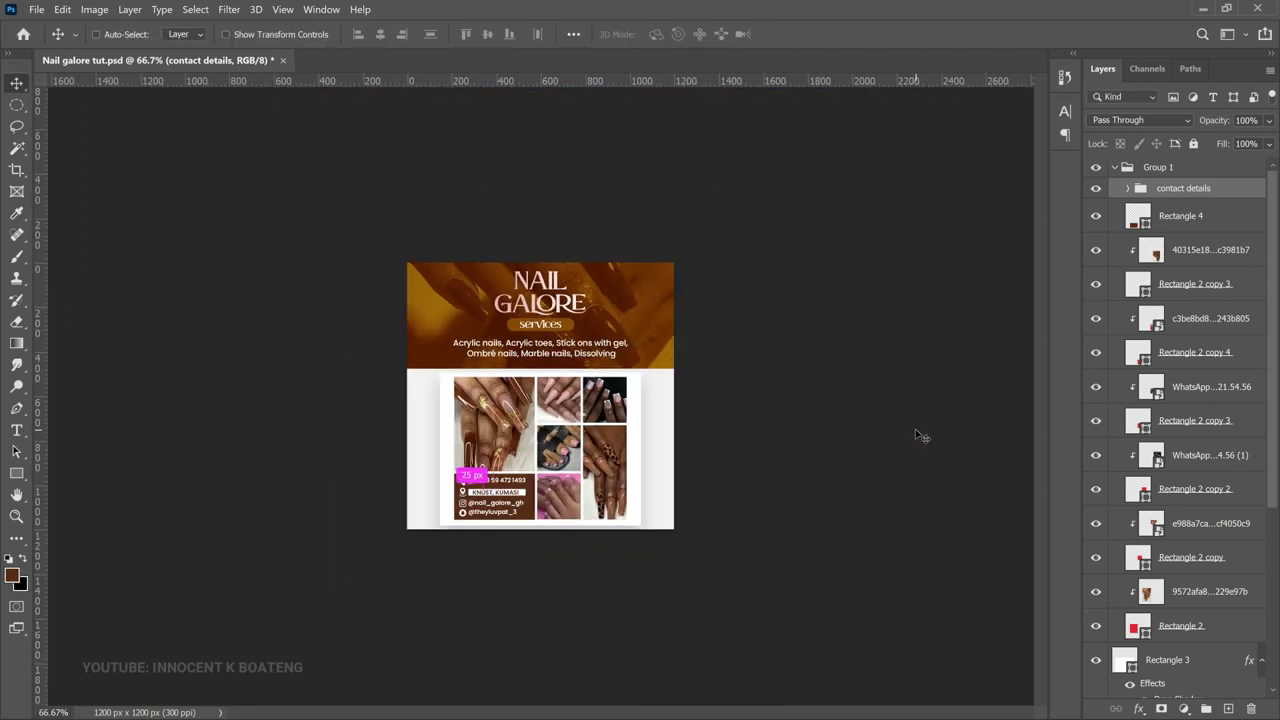
{"action": "key", "text": "ctrl+1"}
{"action": "left_click", "coordinate": [1121, 167]}
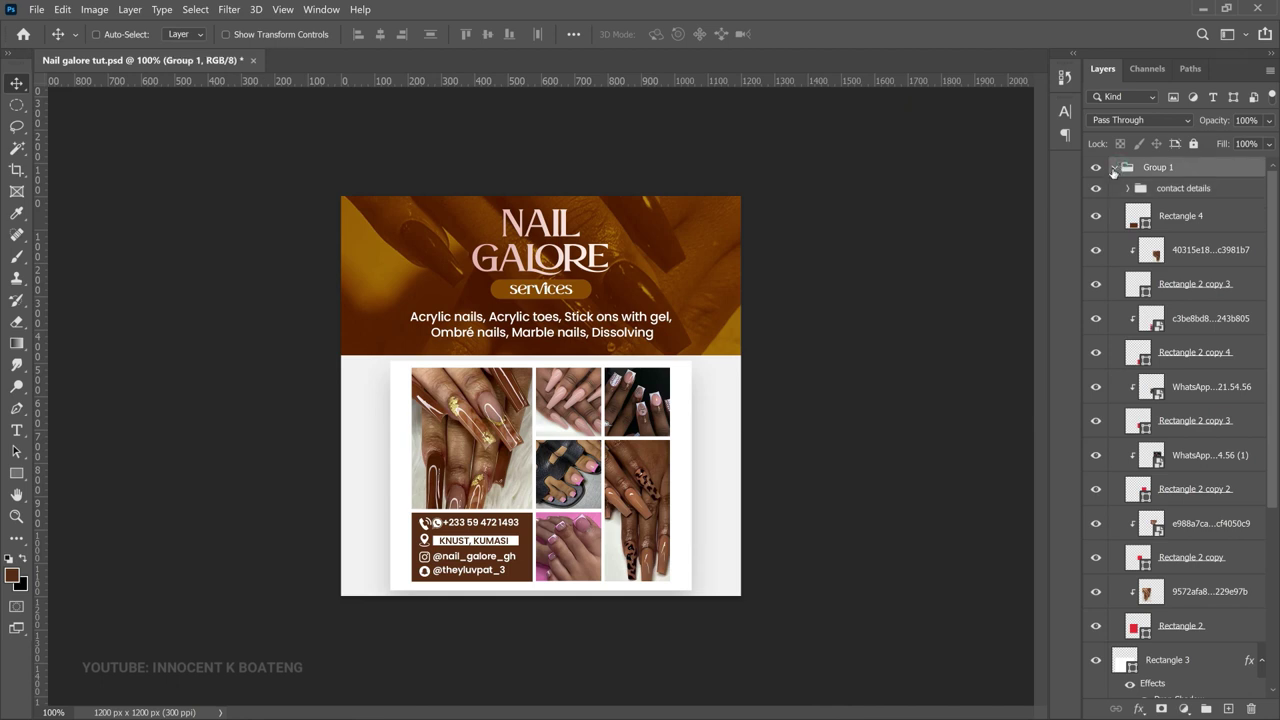
{"action": "left_click", "coordinate": [1114, 168]}
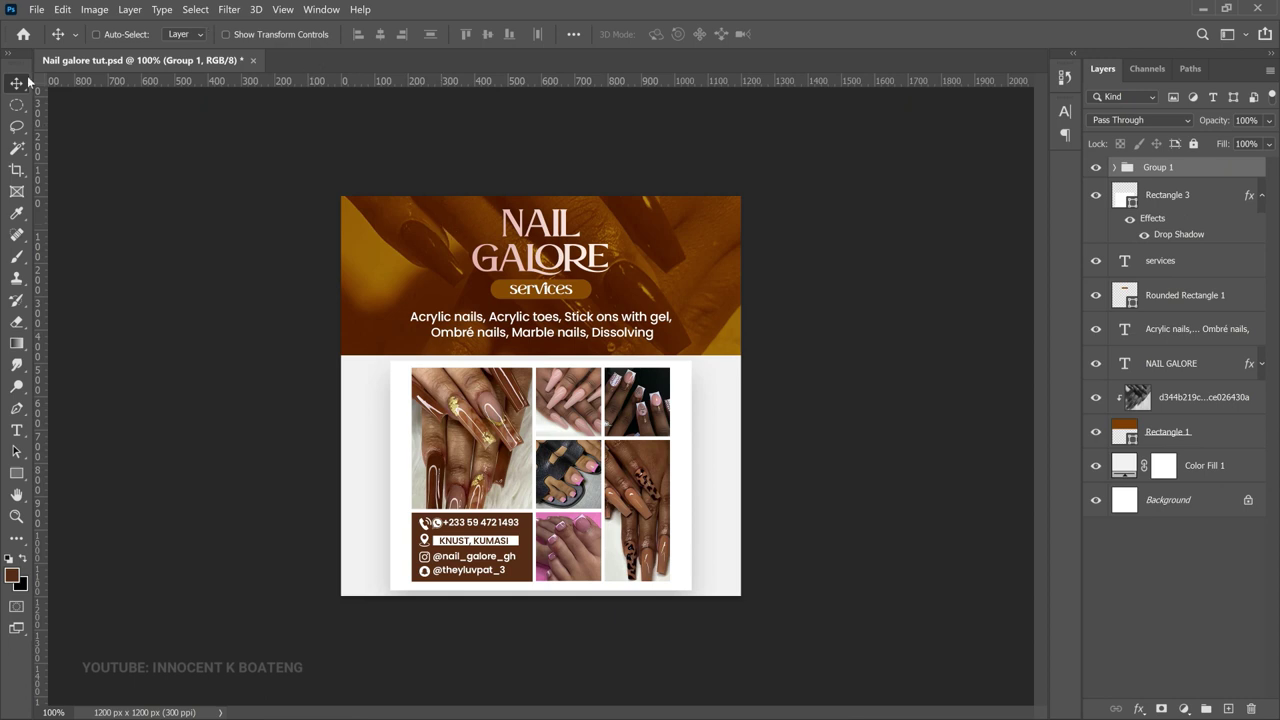
Step: Place the pngwing.com (23) petals image as an embedded layer and scale it down over the right side of the brown banner
{"action": "left_click", "coordinate": [30, 9]}
{"action": "left_click", "coordinate": [129, 316]}
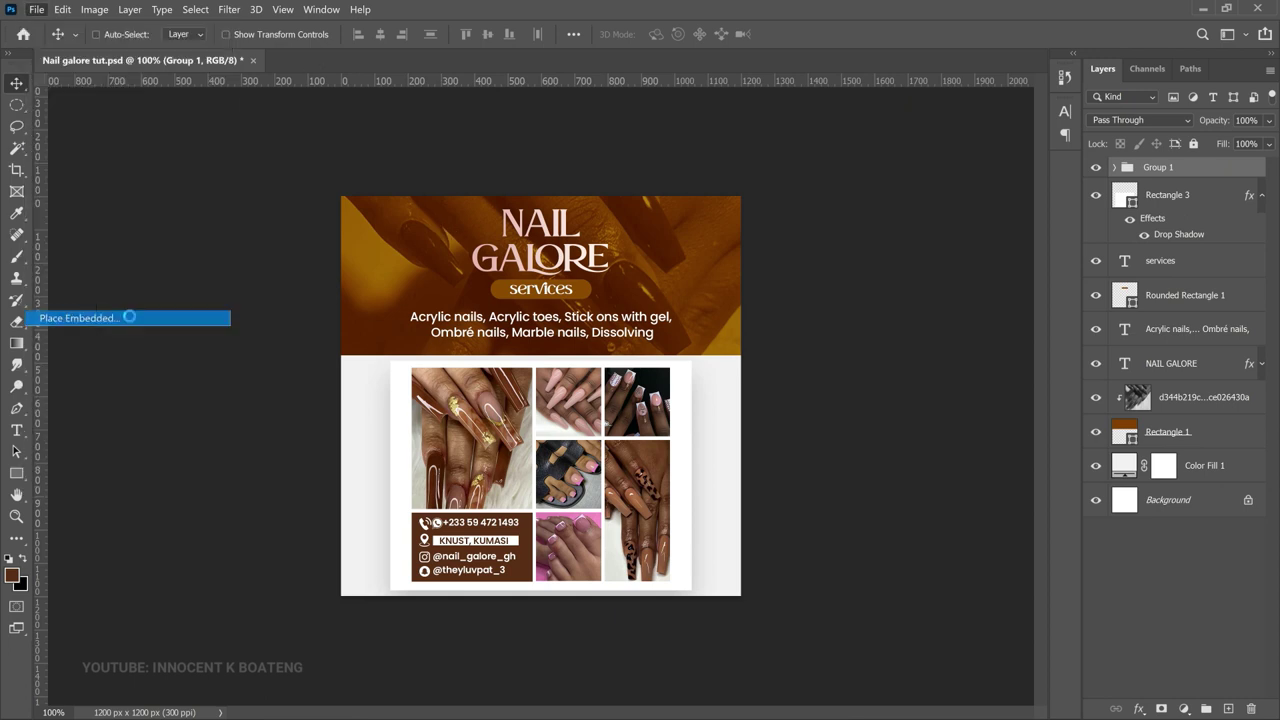
{"action": "scroll", "coordinate": [450, 190], "scroll_direction": "down", "scroll_amount": 2}
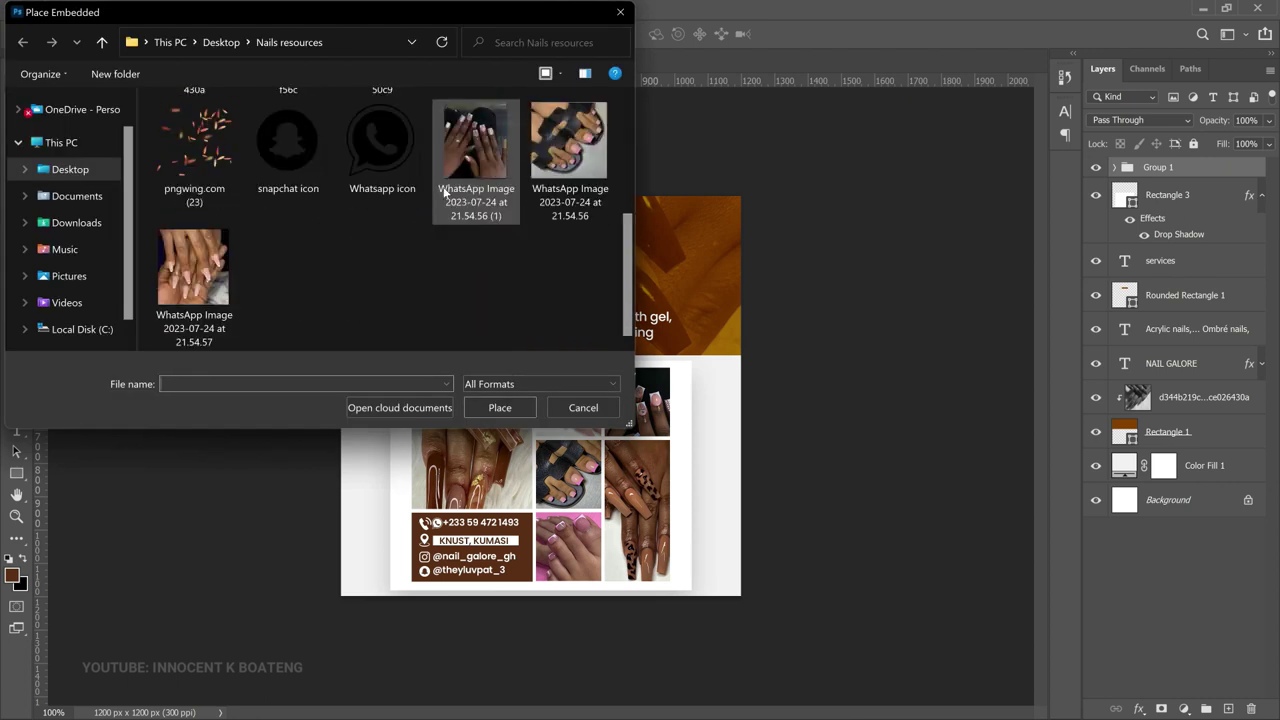
{"action": "double_click", "coordinate": [169, 147]}
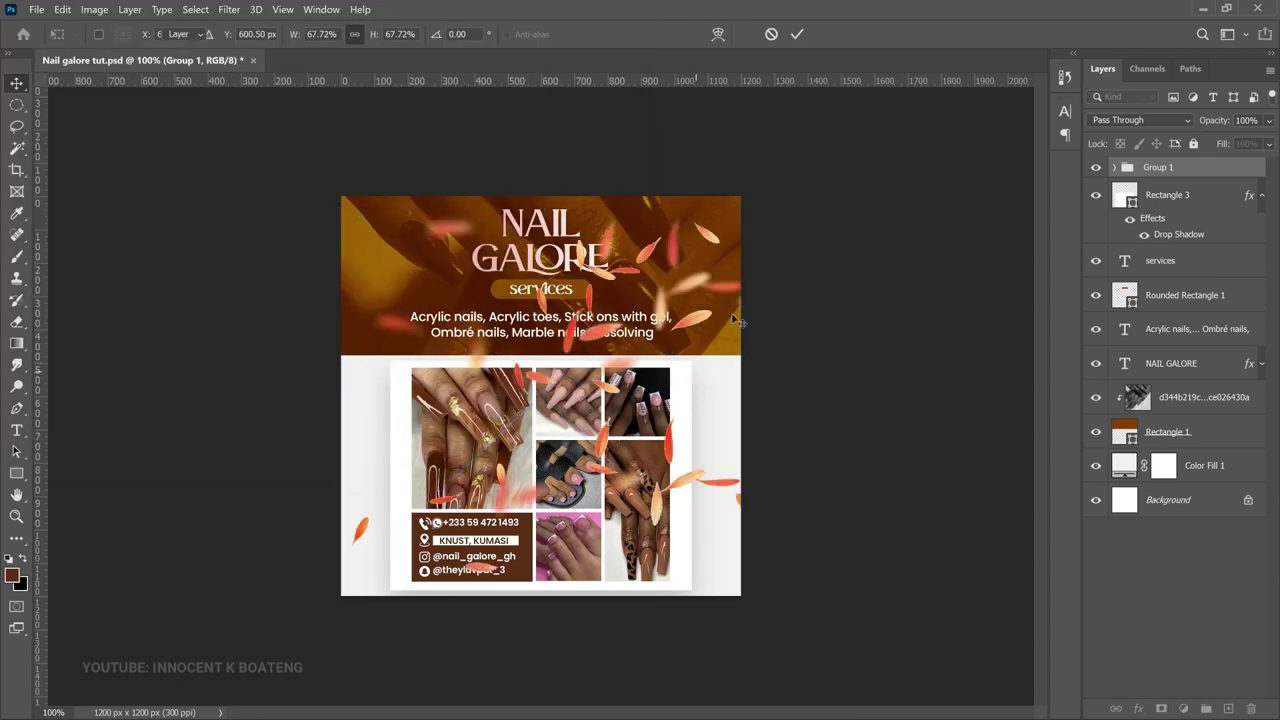
{"action": "left_click_drag", "start_coordinate": [708, 221], "coordinate": [752, 285]}
{"action": "key", "text": "Return"}
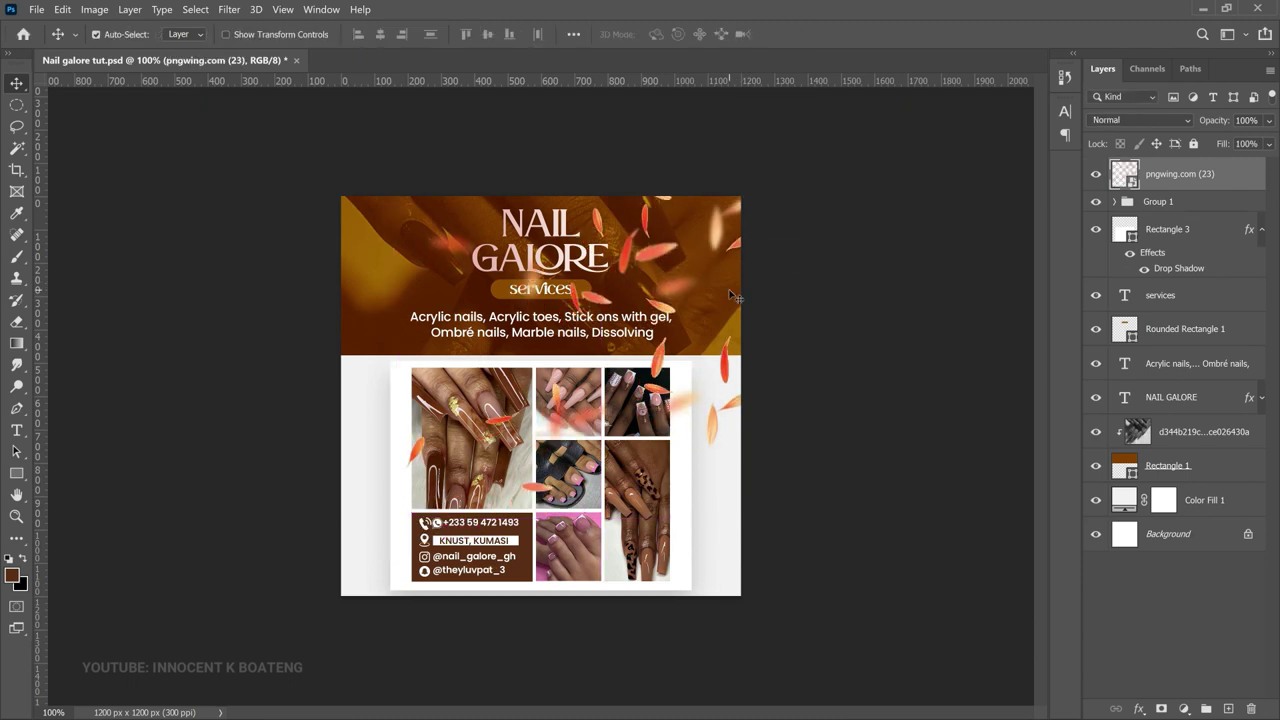
{"action": "key", "text": "ctrl+t"}
{"action": "left_click_drag", "start_coordinate": [405, 502], "coordinate": [514, 393]}
{"action": "key", "text": "Return"}
Step: Rasterize the pngwing.com (23) petals layer
{"action": "key", "text": "z"}
{"action": "left_click", "coordinate": [618, 300]}
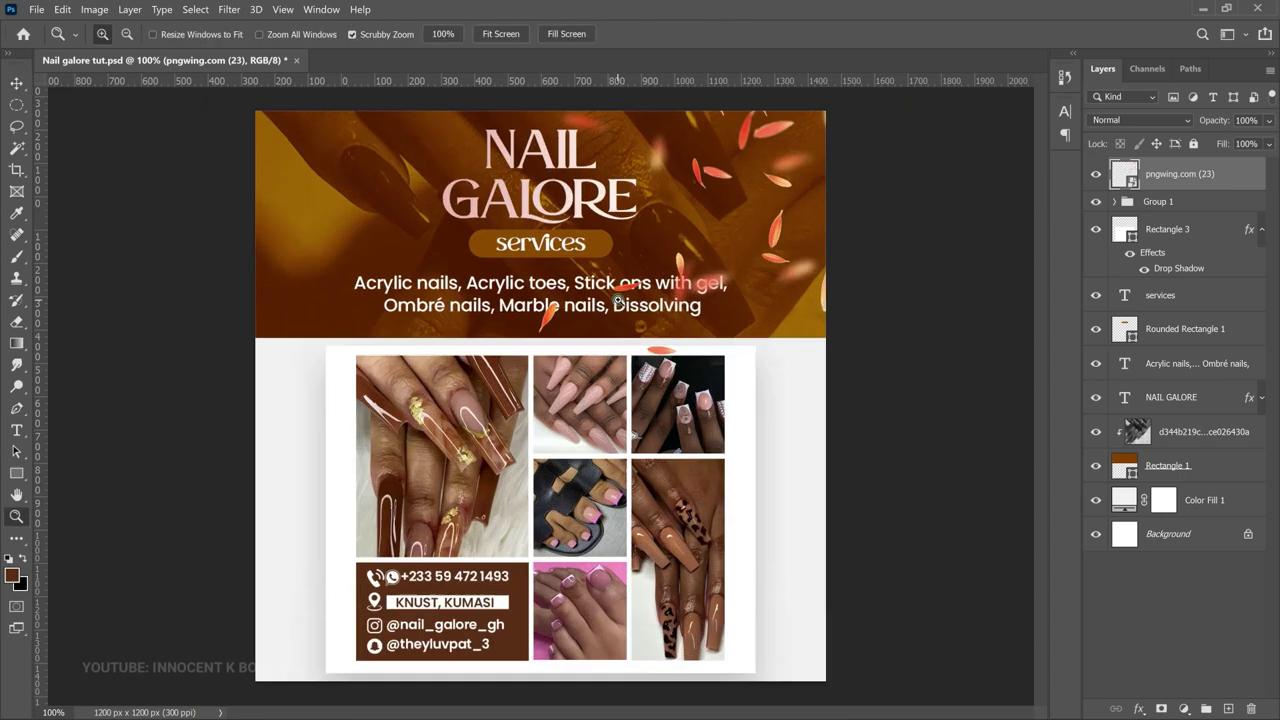
{"action": "left_click", "coordinate": [618, 300]}
{"action": "key", "text": "v"}
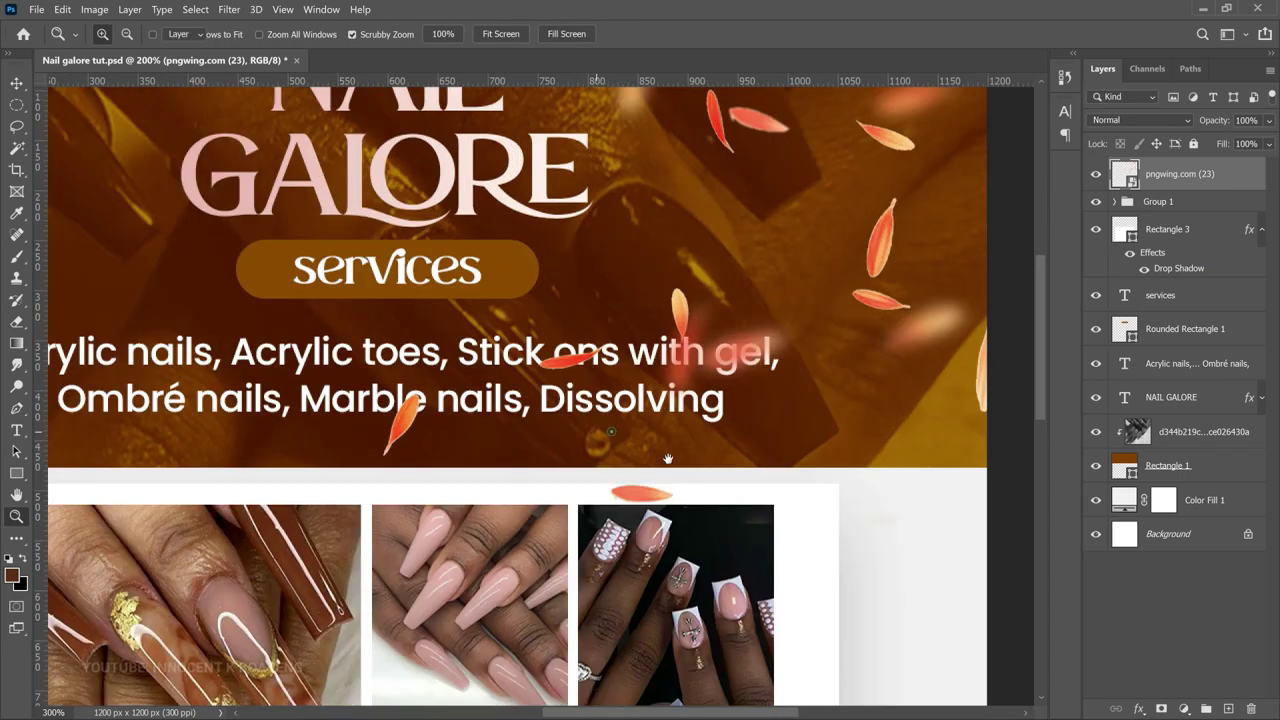
{"action": "left_click_drag", "start_coordinate": [611, 431], "coordinate": [667, 459]}
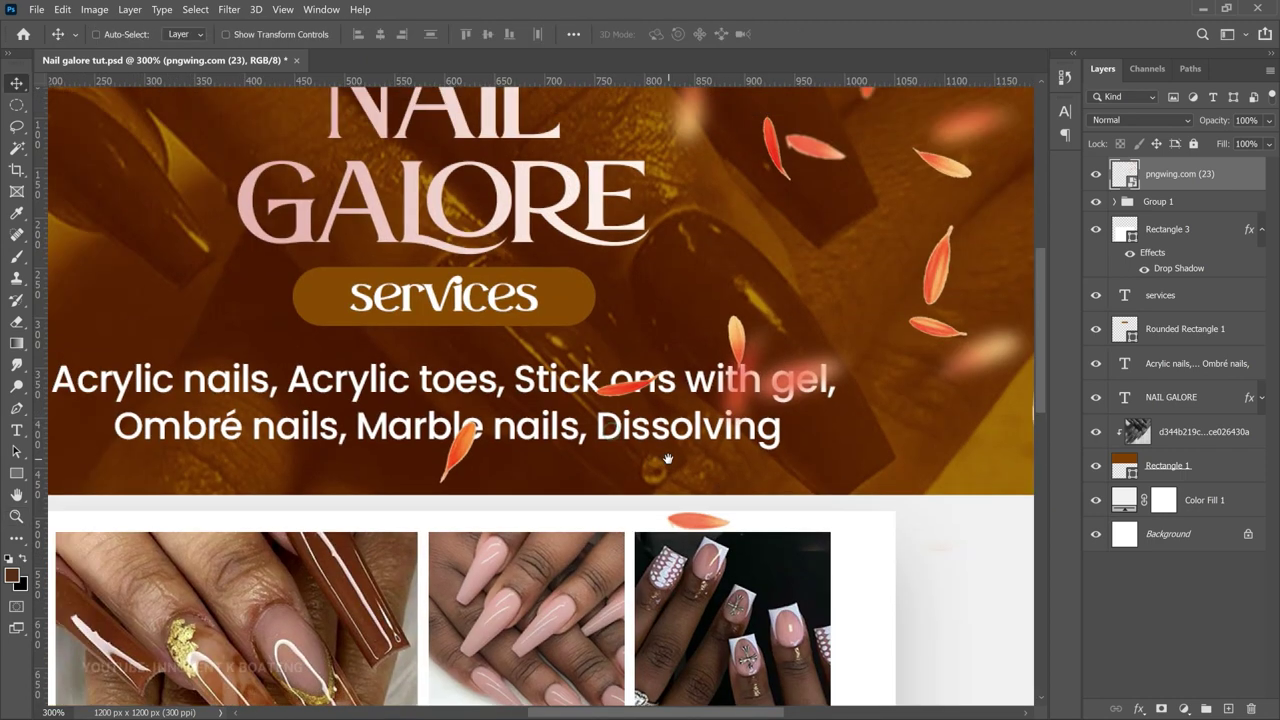
{"action": "right_click", "coordinate": [1208, 174]}
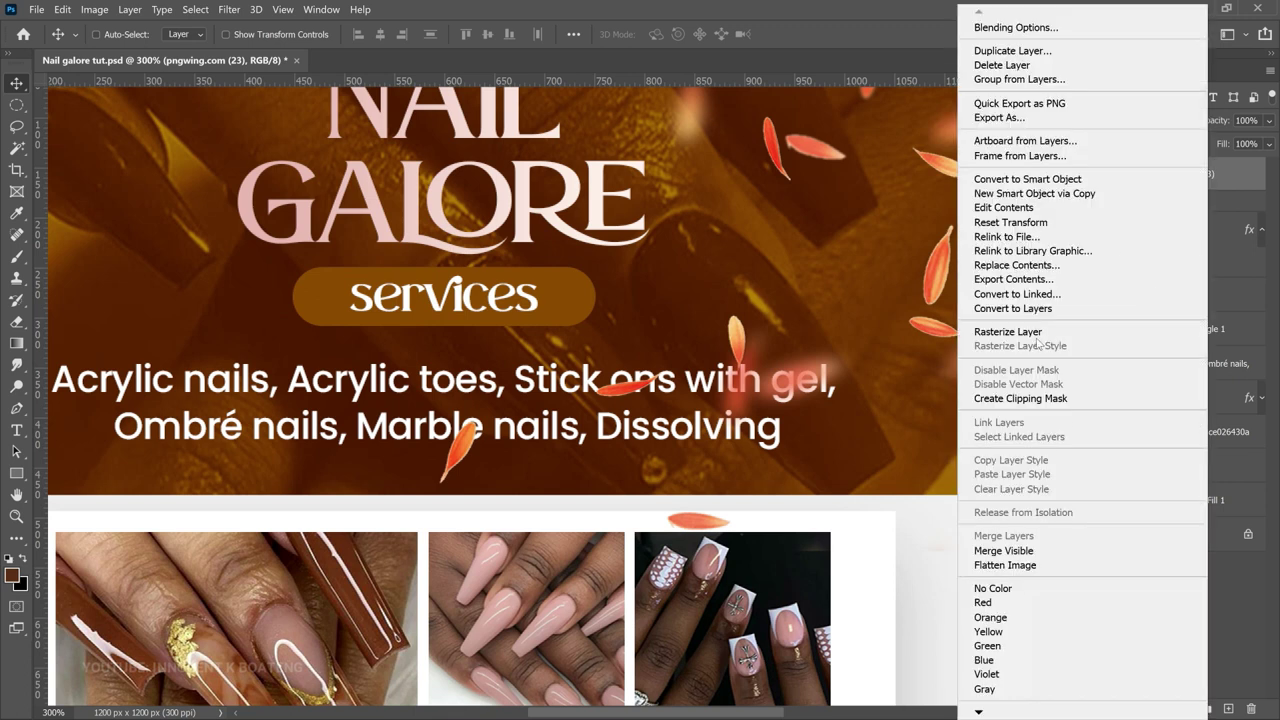
{"action": "left_click", "coordinate": [1008, 331]}
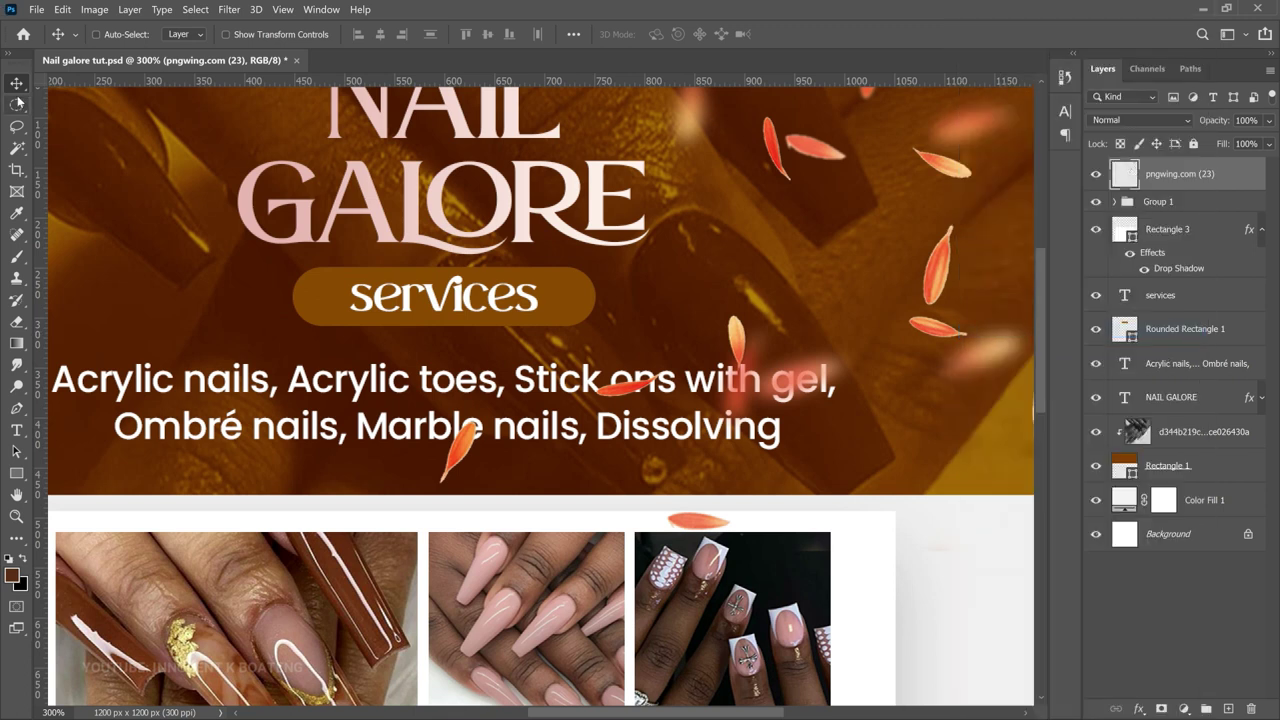
Step: Select the petals overlapping the two-line services list with rectangular marquees, delete them and clear the selection
{"action": "left_click_drag", "start_coordinate": [16, 104], "coordinate": [46, 105]}
{"action": "left_click", "coordinate": [63, 105]}
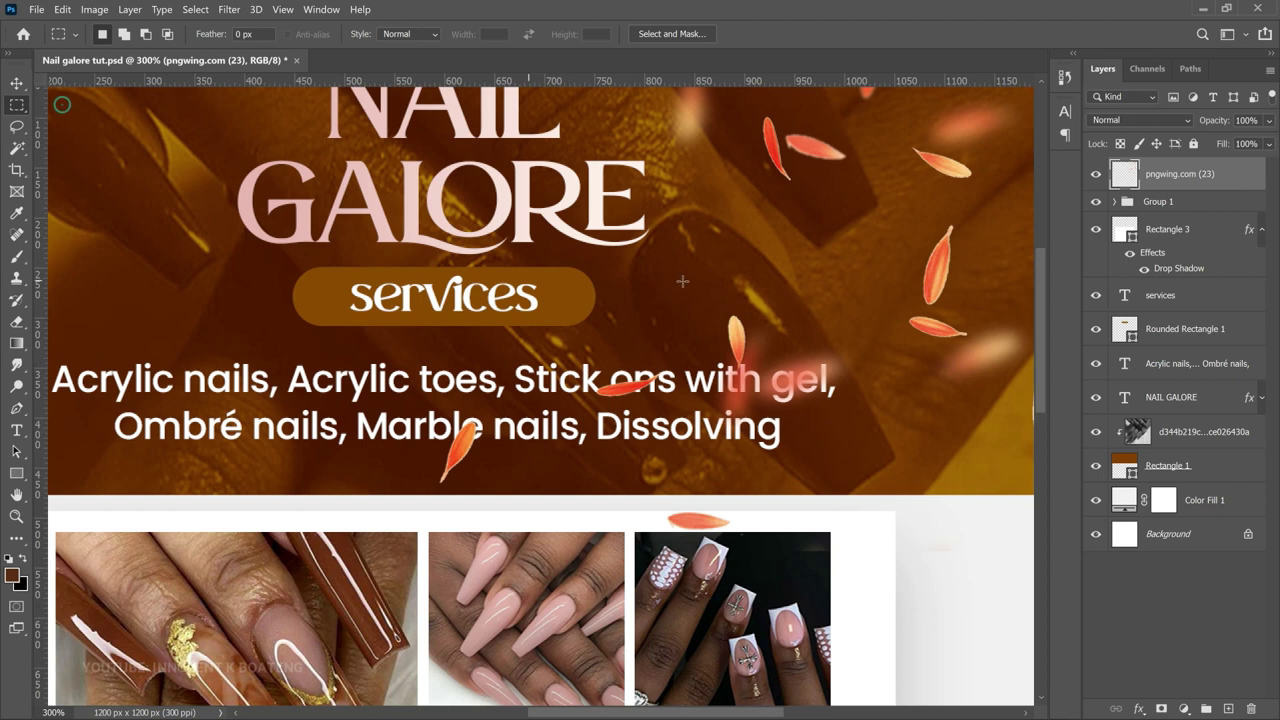
{"action": "left_click_drag", "start_coordinate": [682, 281], "coordinate": [837, 453]}
{"action": "left_click_drag", "start_coordinate": [576, 356], "coordinate": [682, 438]}
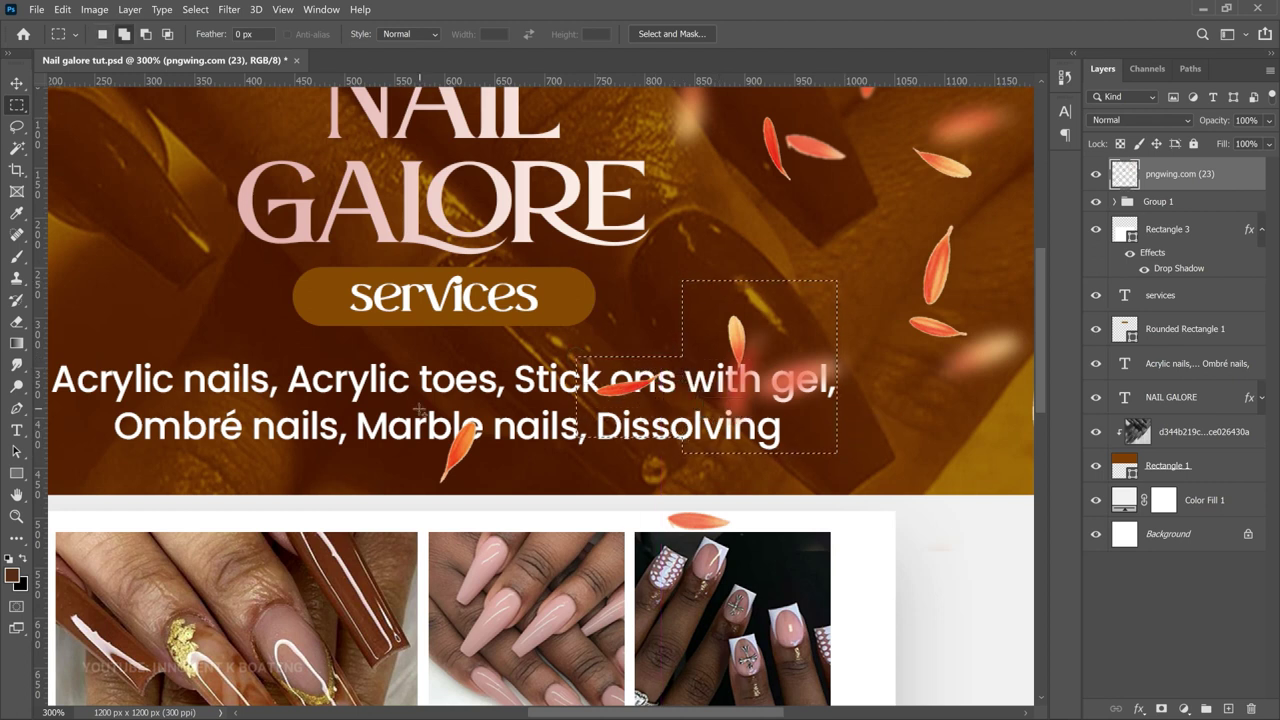
{"action": "left_click_drag", "start_coordinate": [418, 408], "coordinate": [506, 505]}
{"action": "key", "text": "Delete"}
{"action": "key", "text": "ctrl+d"}
Step: Duplicate the petals layer and place the horizontally flipped copy over the left side of the banner
{"action": "key", "text": "z"}
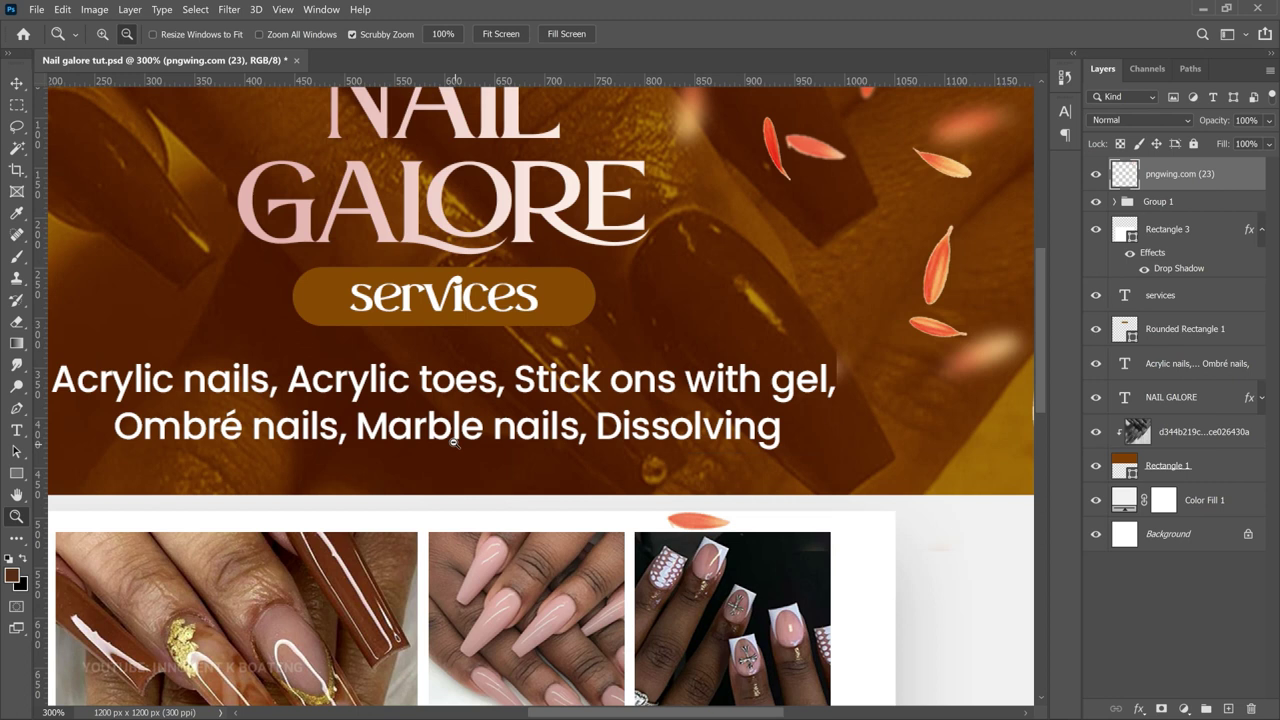
{"action": "left_click", "coordinate": [506, 505], "text": "alt"}
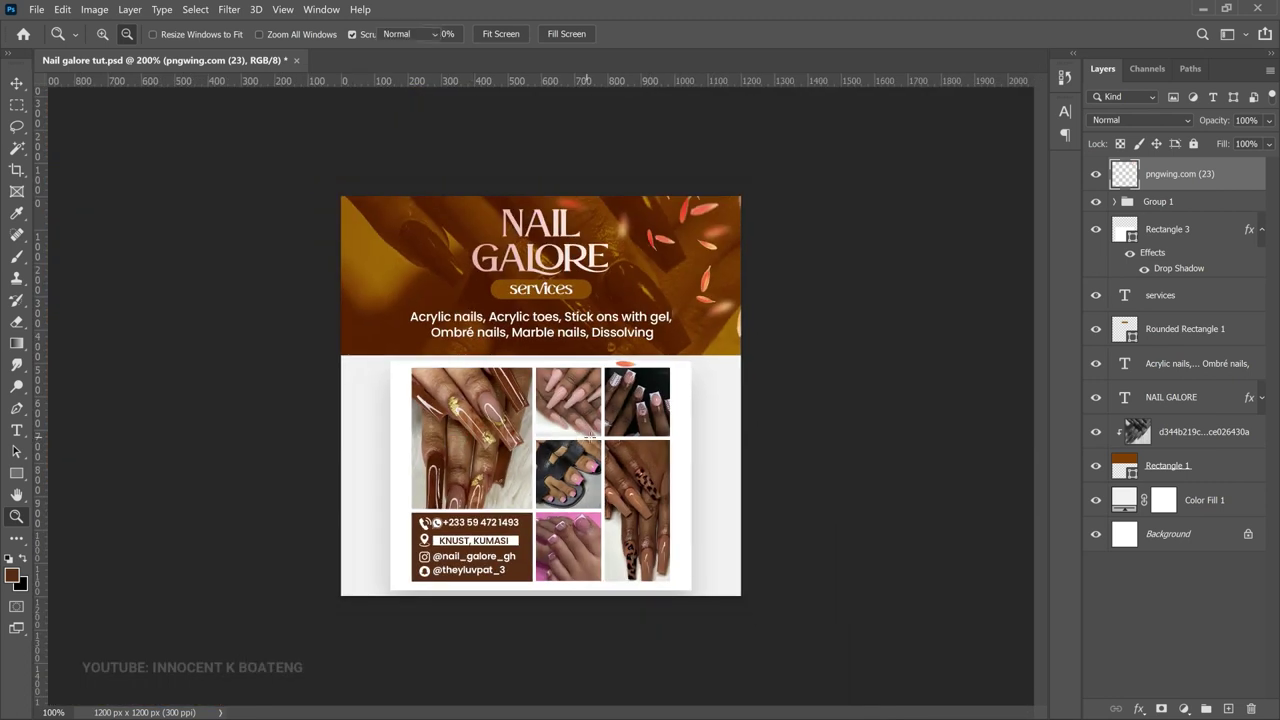
{"action": "key", "text": "m"}
{"action": "key", "text": "ctrl+j"}
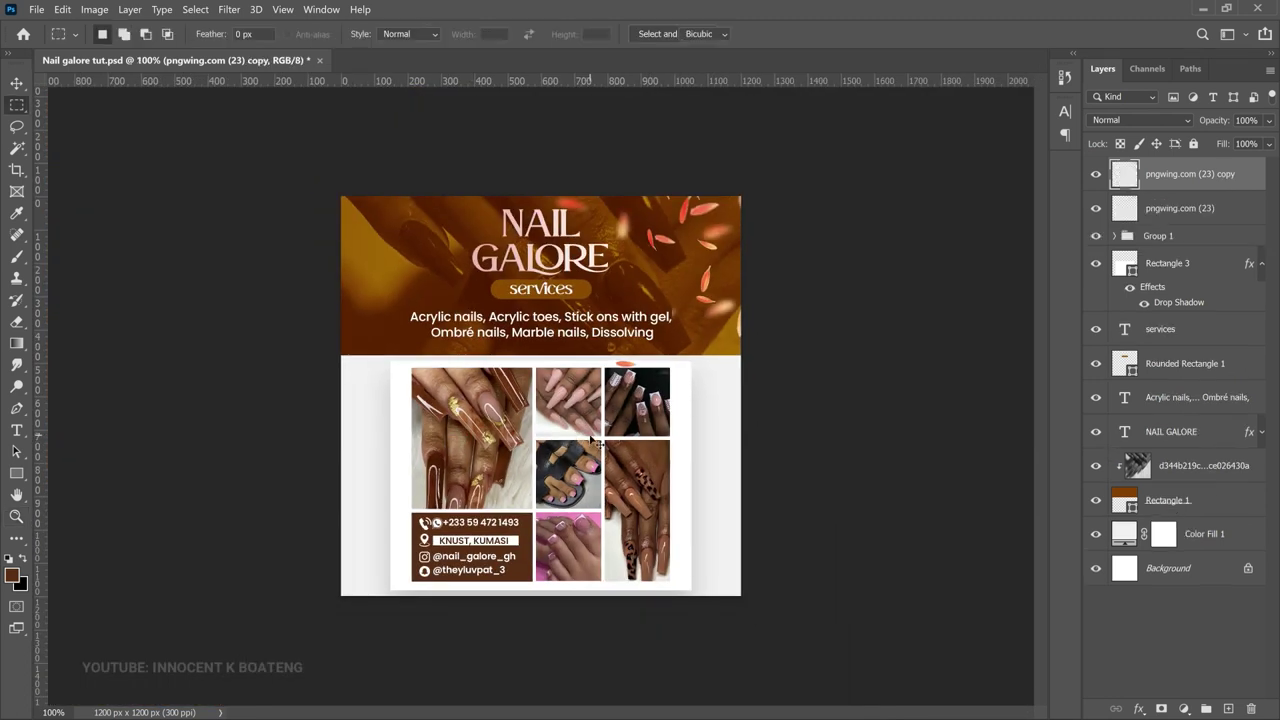
{"action": "key", "text": "ctrl+t"}
{"action": "right_click", "coordinate": [620, 247]}
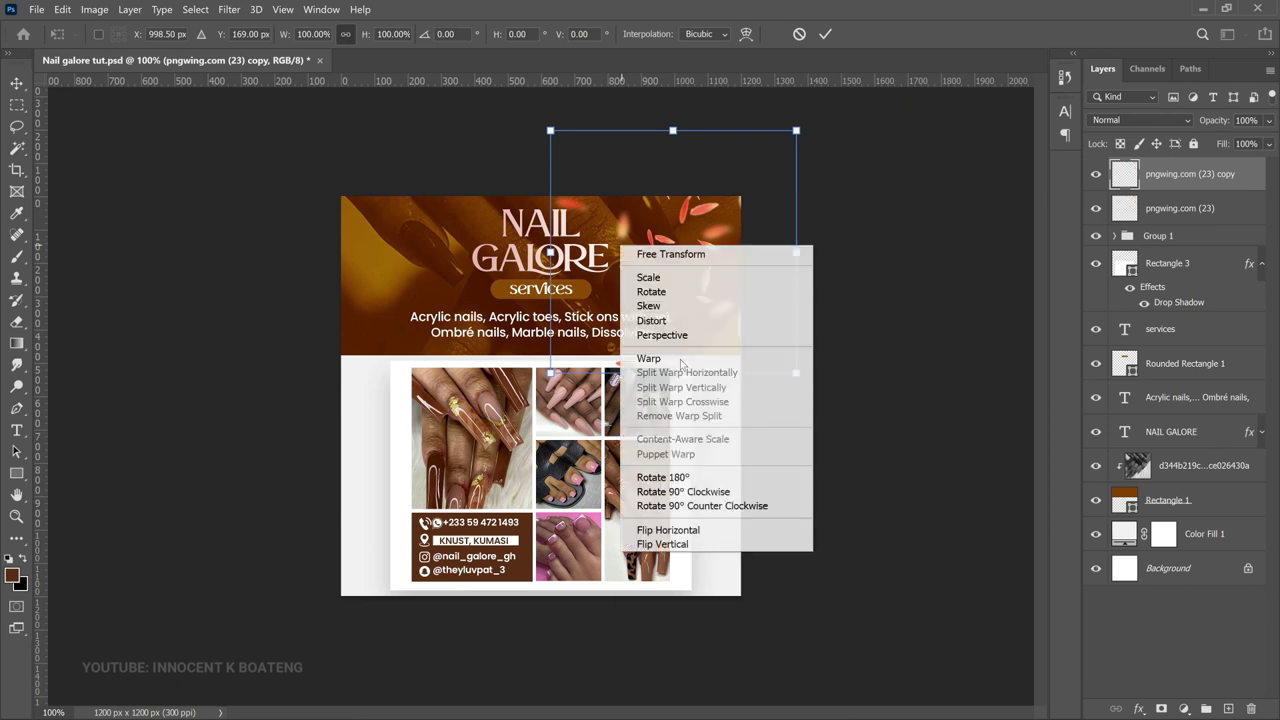
{"action": "left_click", "coordinate": [706, 526]}
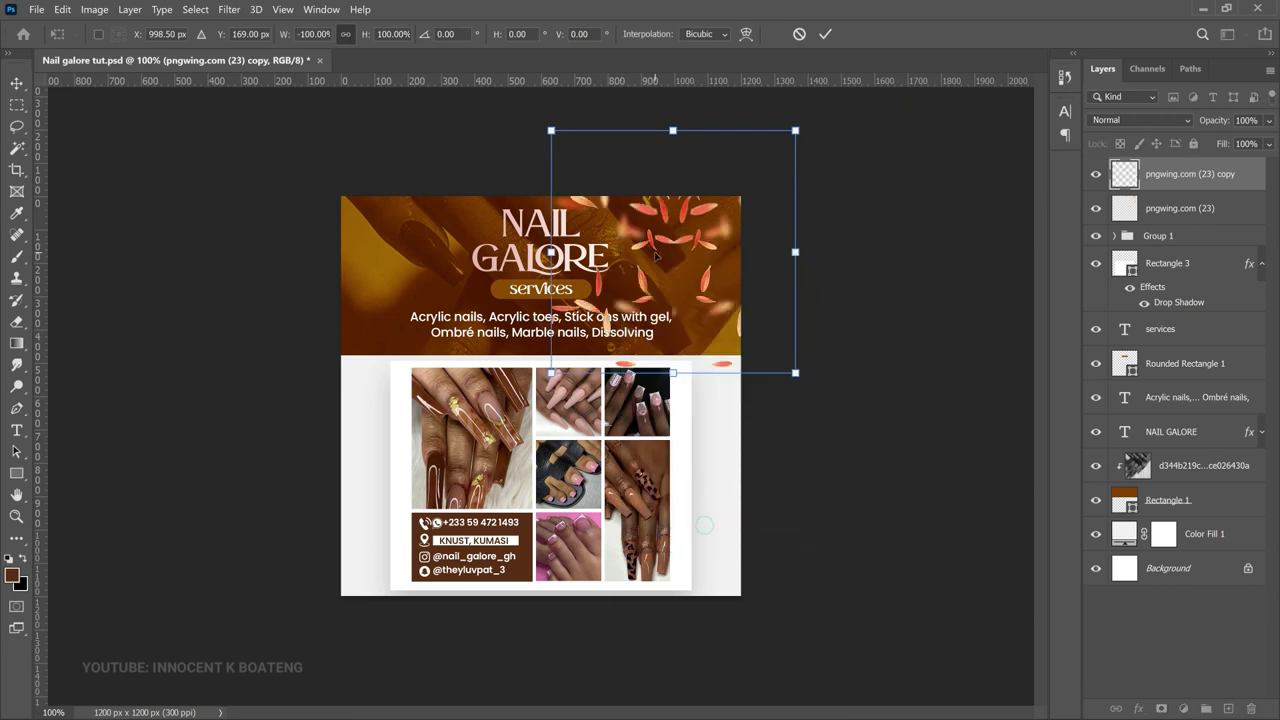
{"action": "key", "text": "Return"}
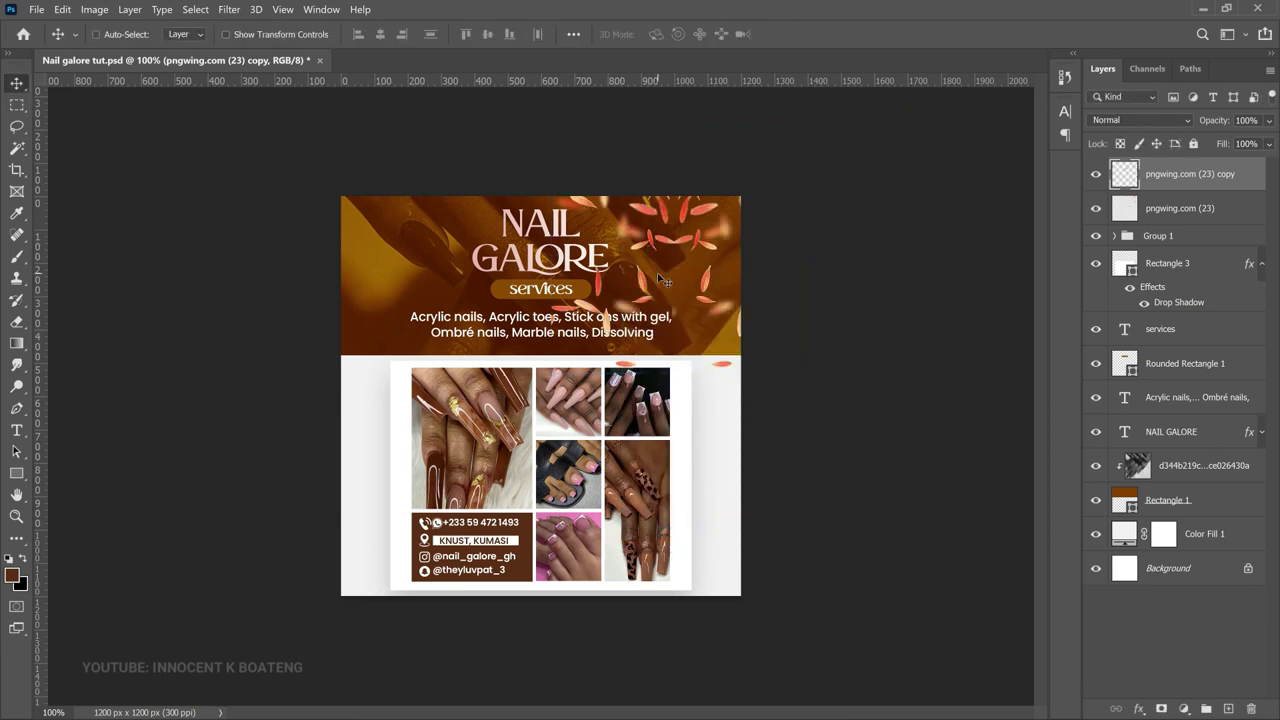
{"action": "left_click_drag", "start_coordinate": [523, 282], "coordinate": [387, 298]}
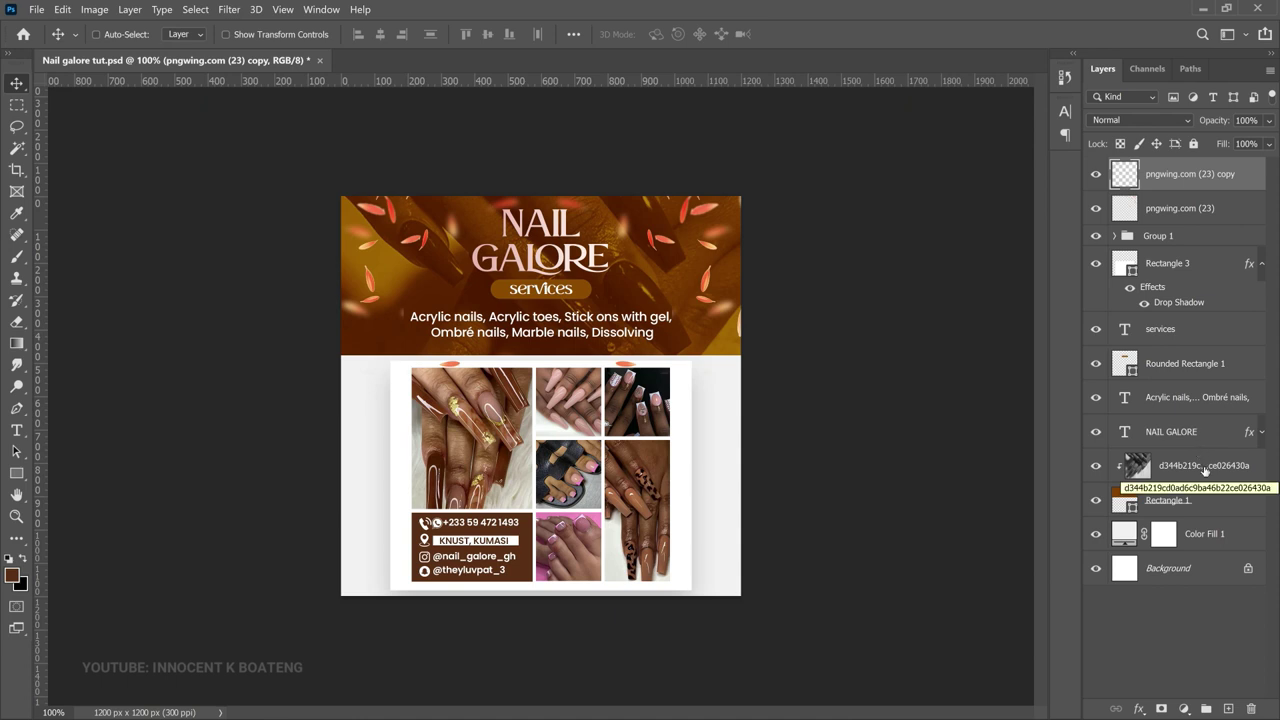
Step: Add a Hue/Saturation adjustment above the banner's nail image, shift its hue to about -34 and hide the adjustment layer
{"action": "left_click", "coordinate": [1187, 474]}
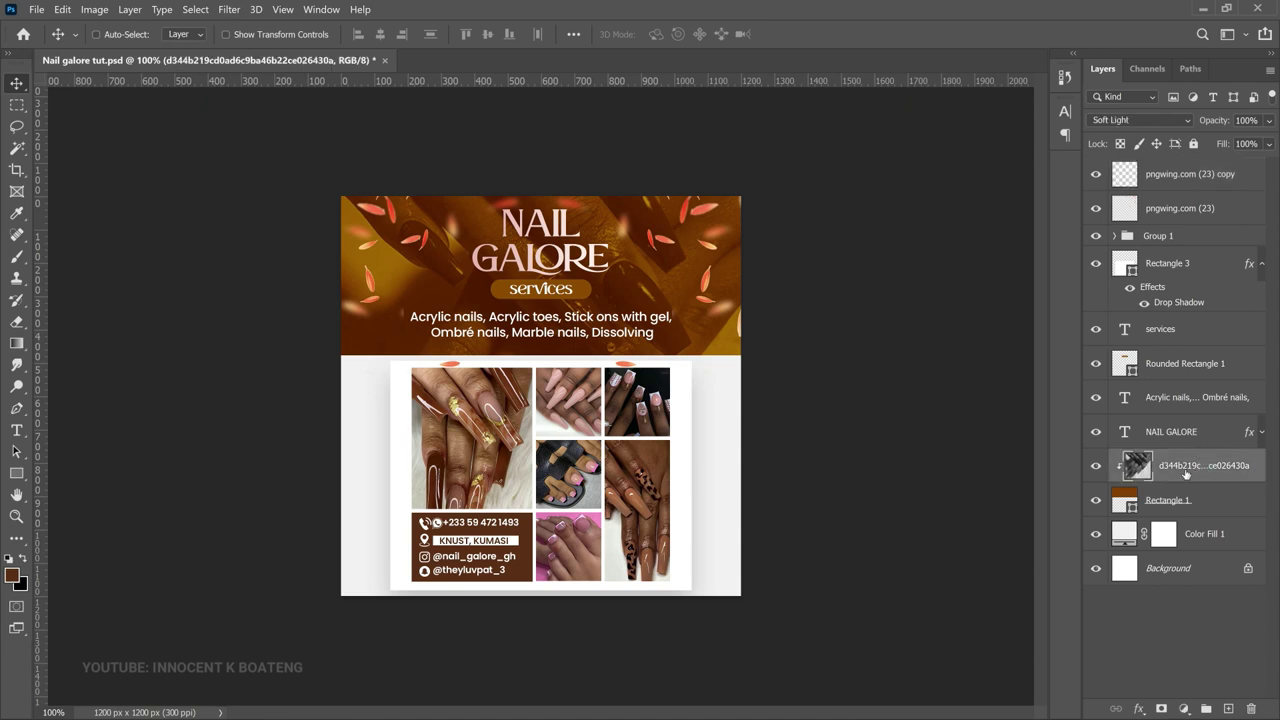
{"action": "left_click", "coordinate": [1184, 709]}
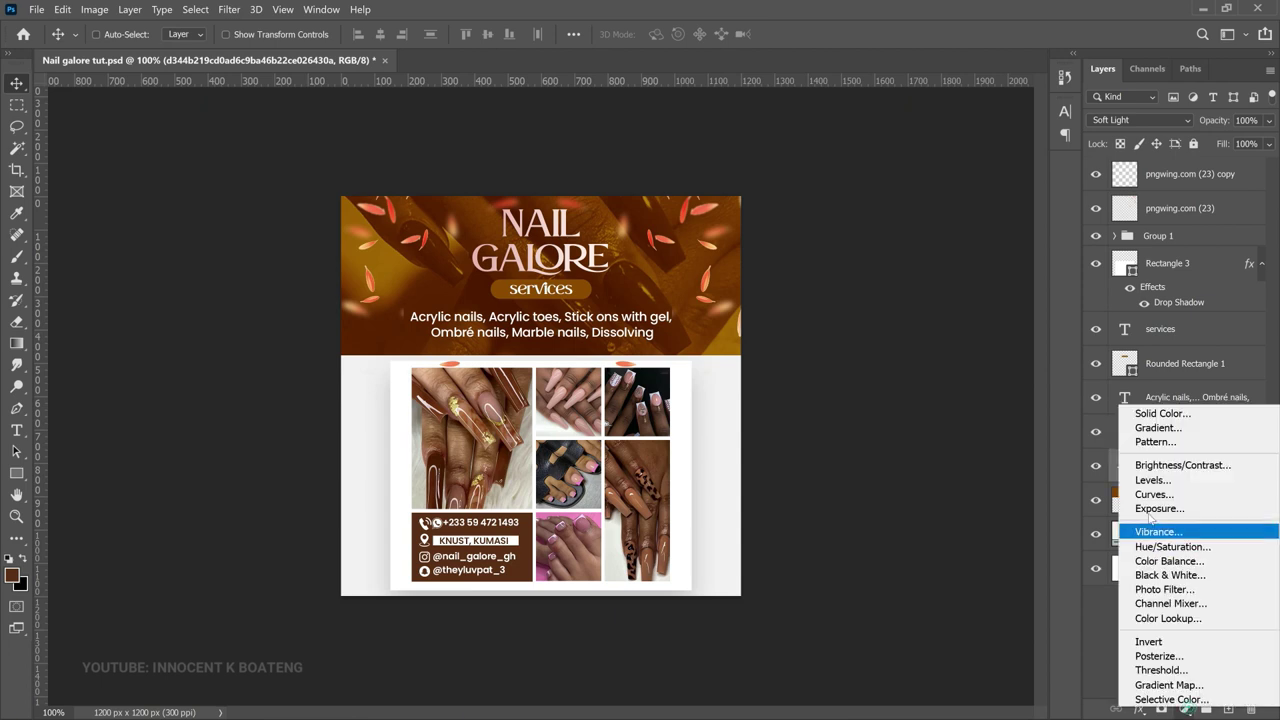
{"action": "left_click", "coordinate": [1180, 543]}
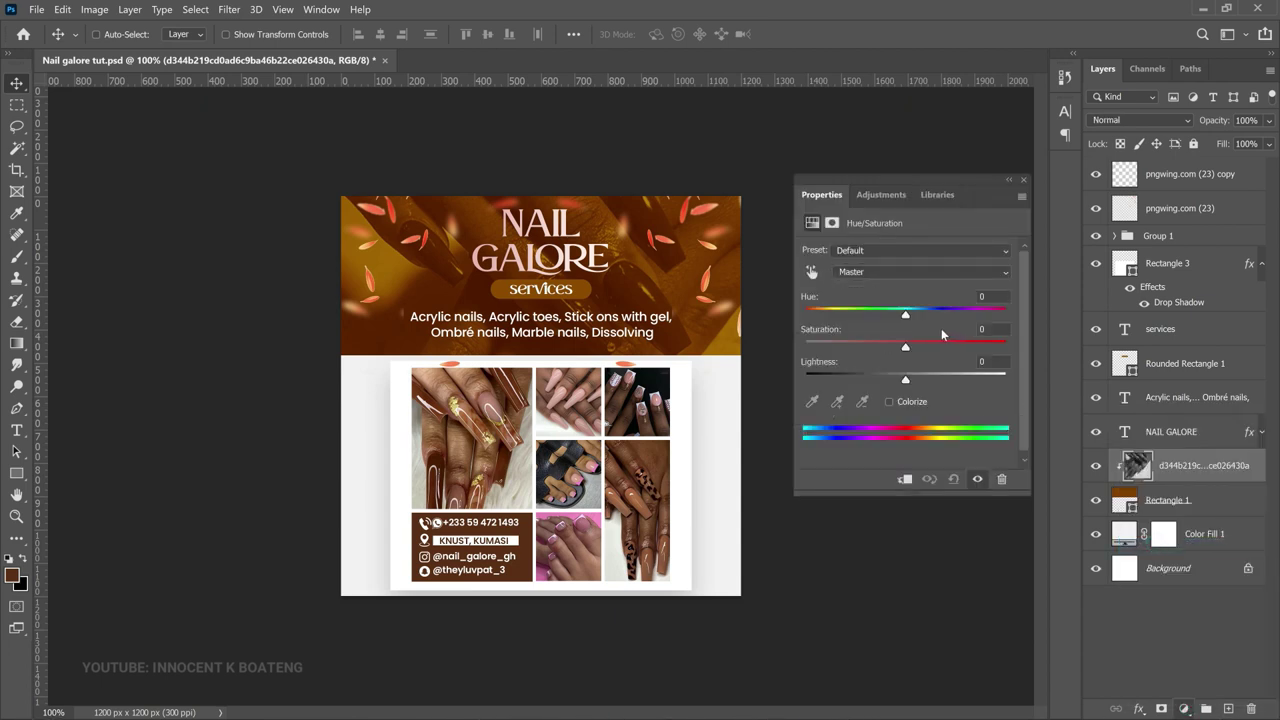
{"action": "left_click_drag", "start_coordinate": [906, 316], "coordinate": [871, 316]}
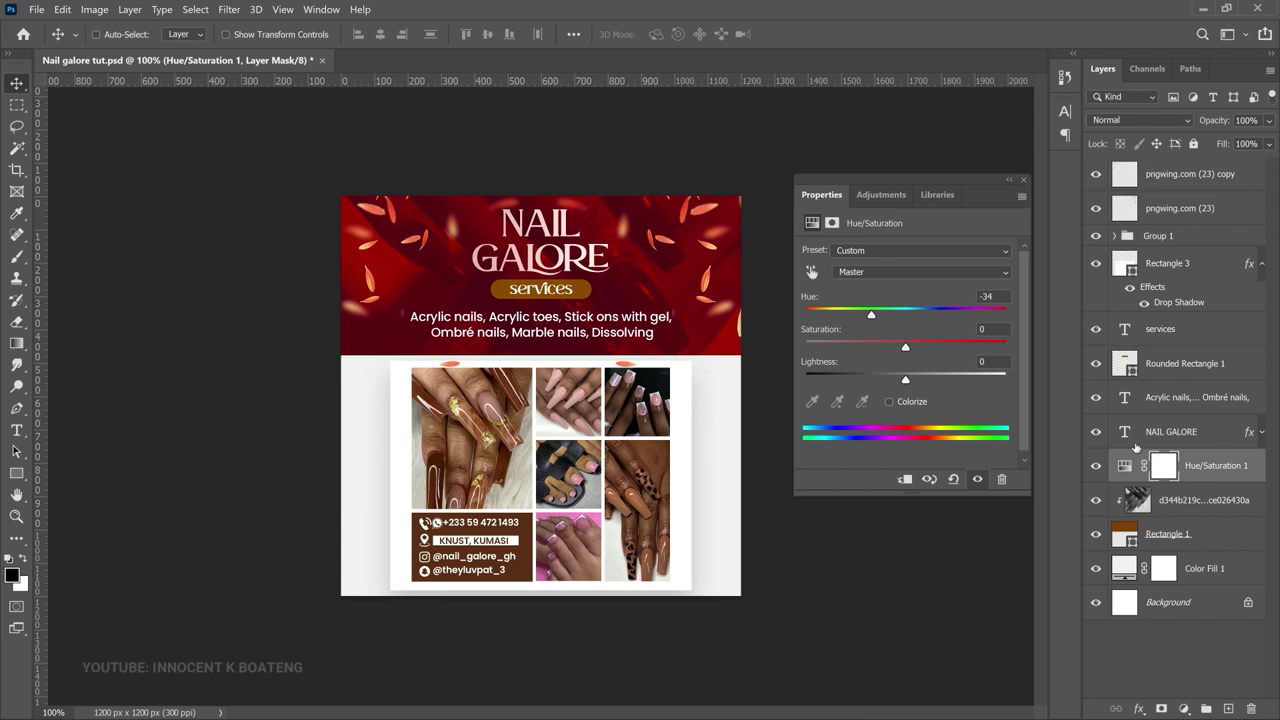
{"action": "mouse_move", "coordinate": [870, 316]}
{"action": "left_mouse_down"}
{"action": "mouse_move", "coordinate": [840, 316]}
{"action": "mouse_move", "coordinate": [944, 310]}
{"action": "mouse_move", "coordinate": [868, 314]}
{"action": "left_mouse_up"}
{"action": "left_click", "coordinate": [1022, 180]}
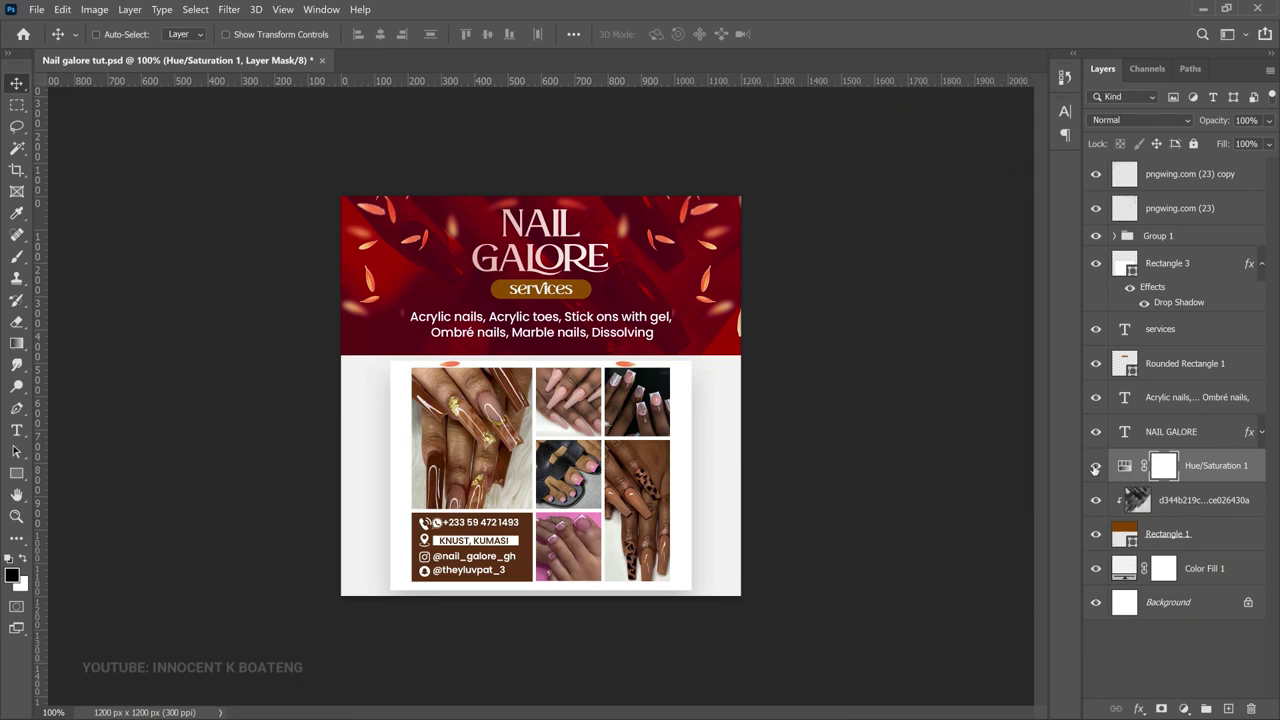
{"action": "left_click", "coordinate": [1095, 467]}
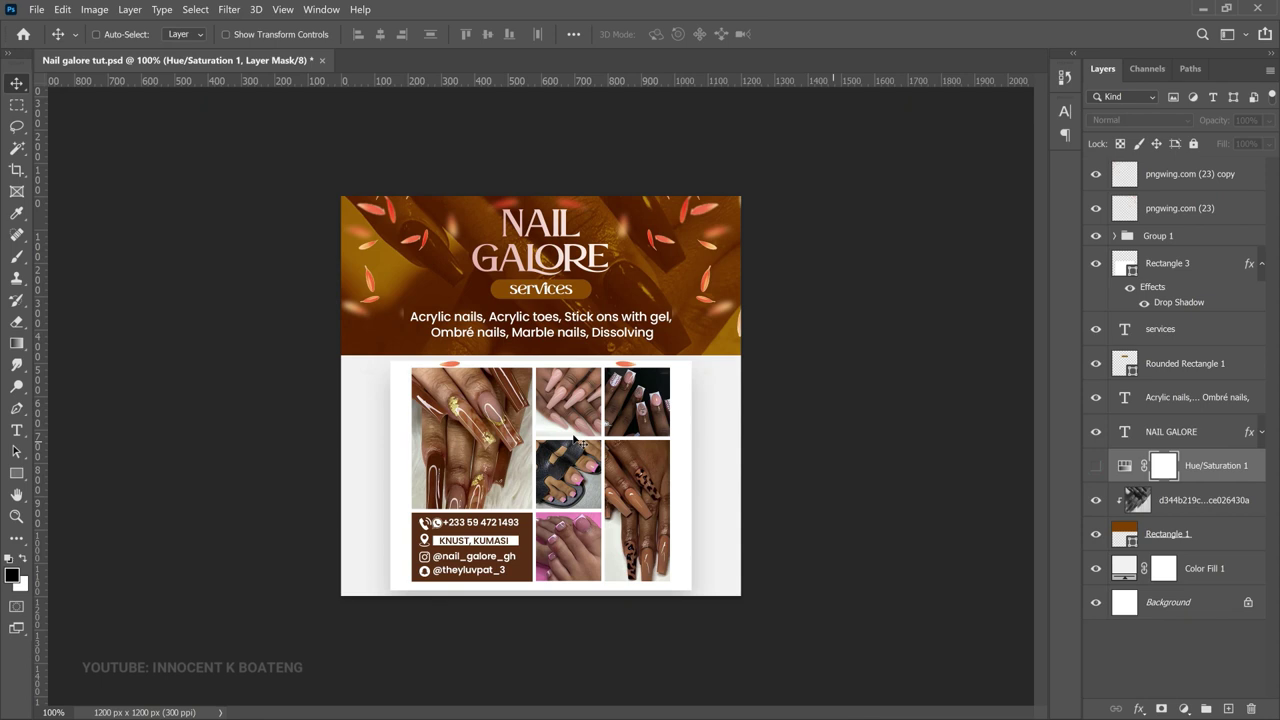